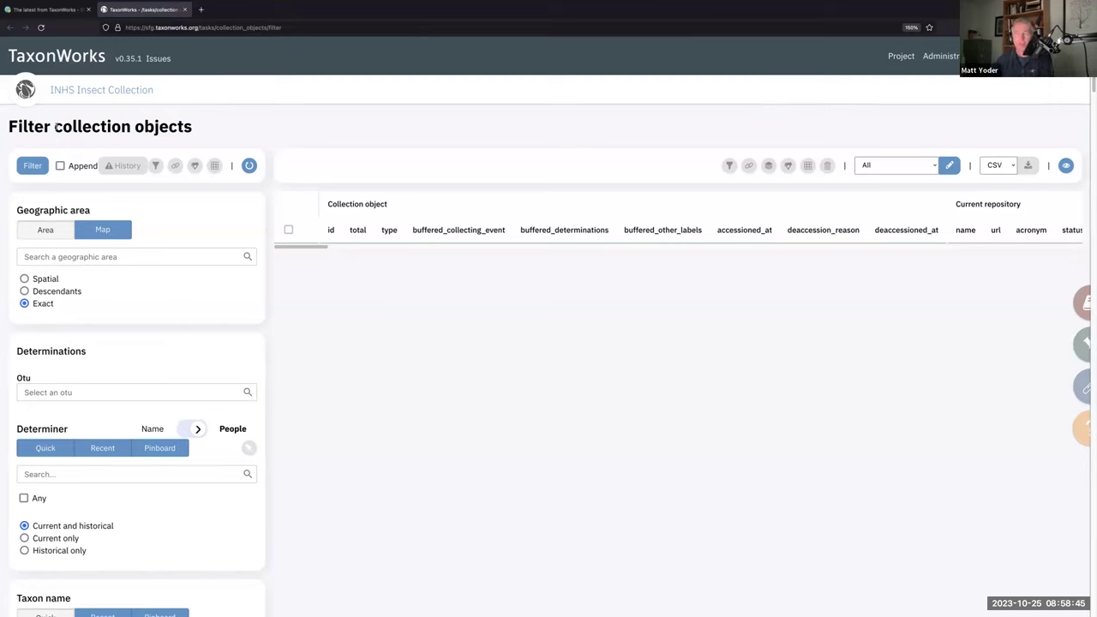
Look through the filter criteria for collection objects, from geographic area and determinations down to type and biocurations.
{"action": "left_click_drag", "start_coordinate": [56, 127], "coordinate": [168, 125]}
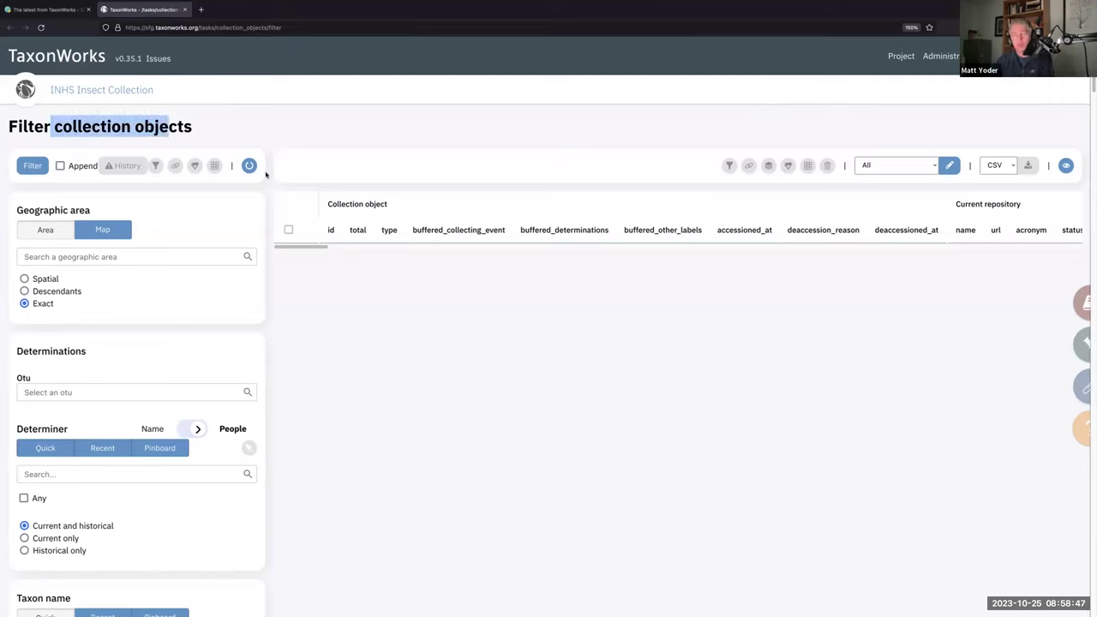
{"action": "left_click", "coordinate": [27, 128]}
{"action": "left_click_drag", "start_coordinate": [25, 125], "coordinate": [206, 130]}
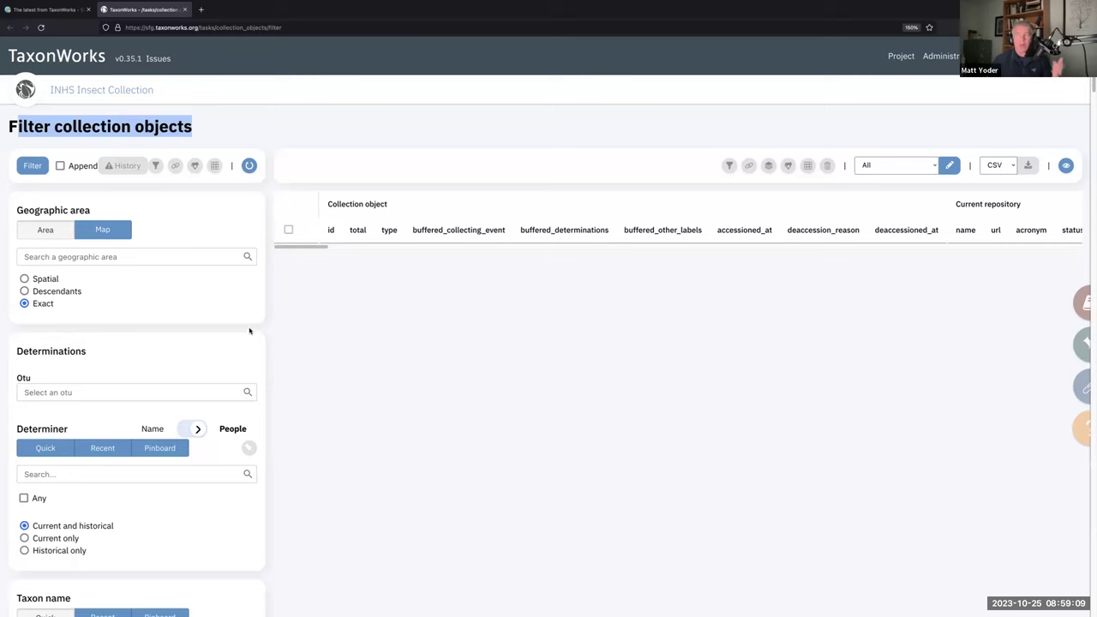
{"action": "scroll", "coordinate": [244, 301], "scroll_direction": "down", "scroll_amount": 1}
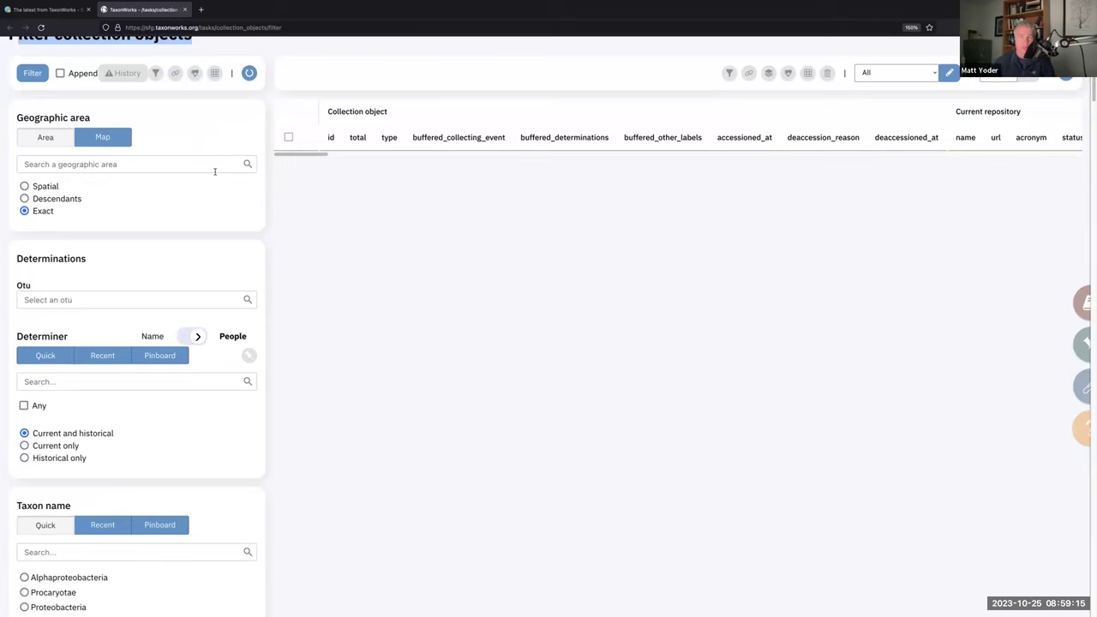
{"action": "scroll", "coordinate": [137, 146], "scroll_direction": "down", "scroll_amount": 1}
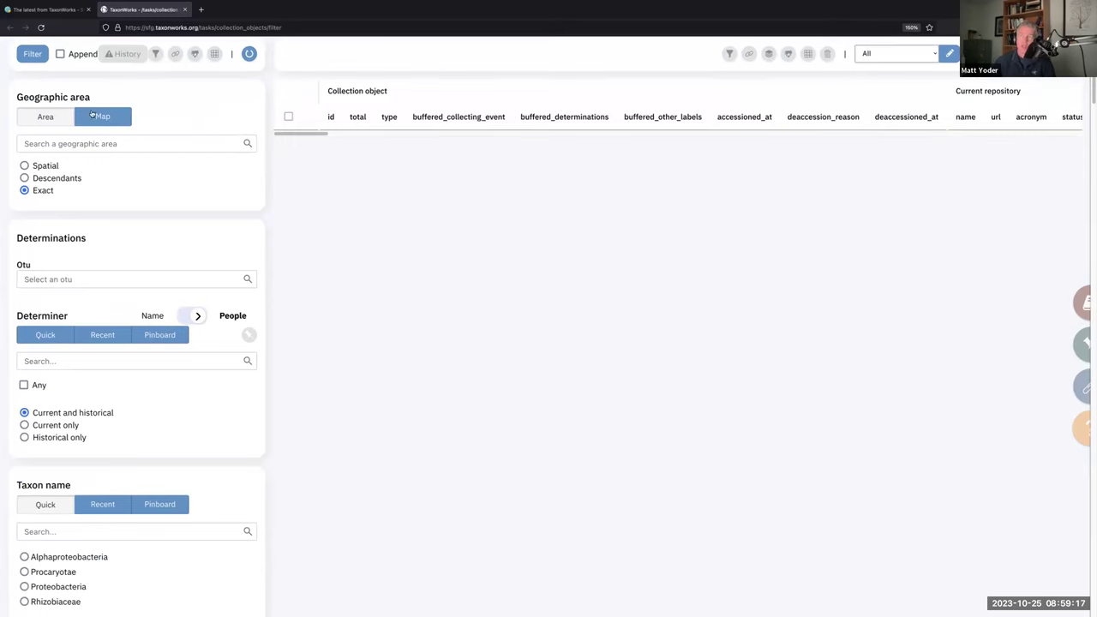
{"action": "scroll", "coordinate": [129, 132], "scroll_direction": "down", "scroll_amount": 1}
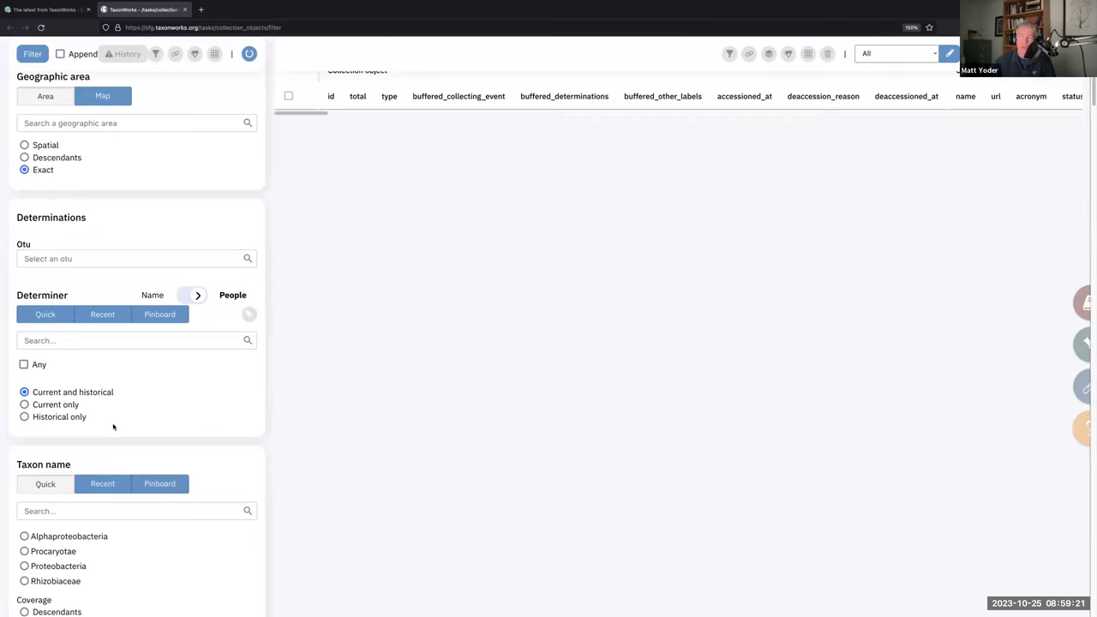
{"action": "scroll", "coordinate": [112, 426], "scroll_direction": "down", "scroll_amount": 5}
{"action": "scroll", "coordinate": [139, 412], "scroll_direction": "down", "scroll_amount": 7}
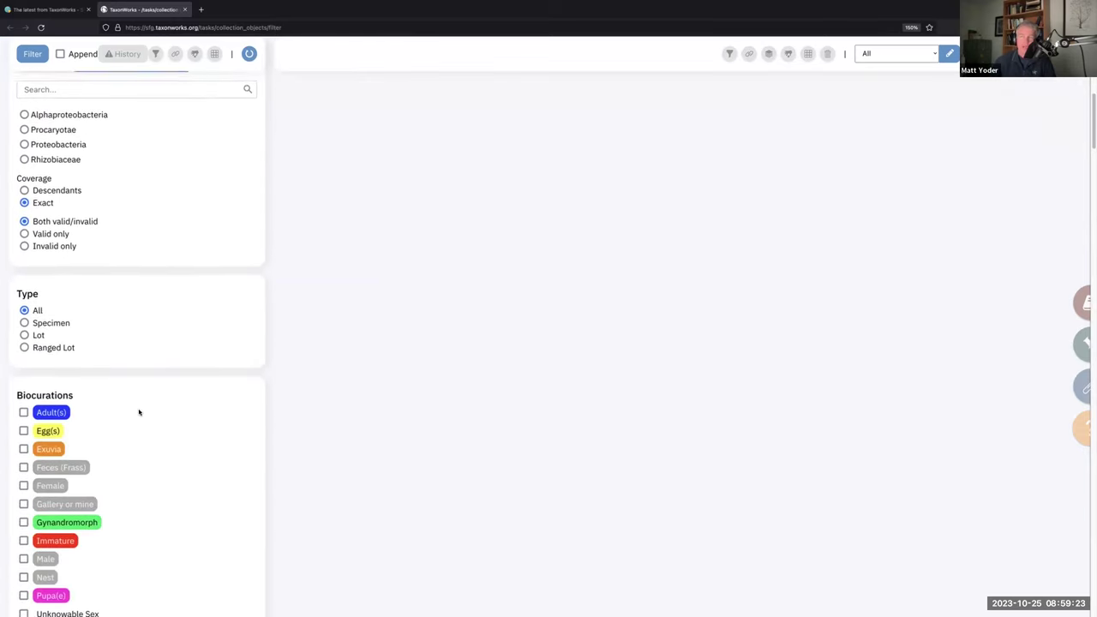
{"action": "scroll", "coordinate": [191, 261], "scroll_direction": "up", "scroll_amount": 15}
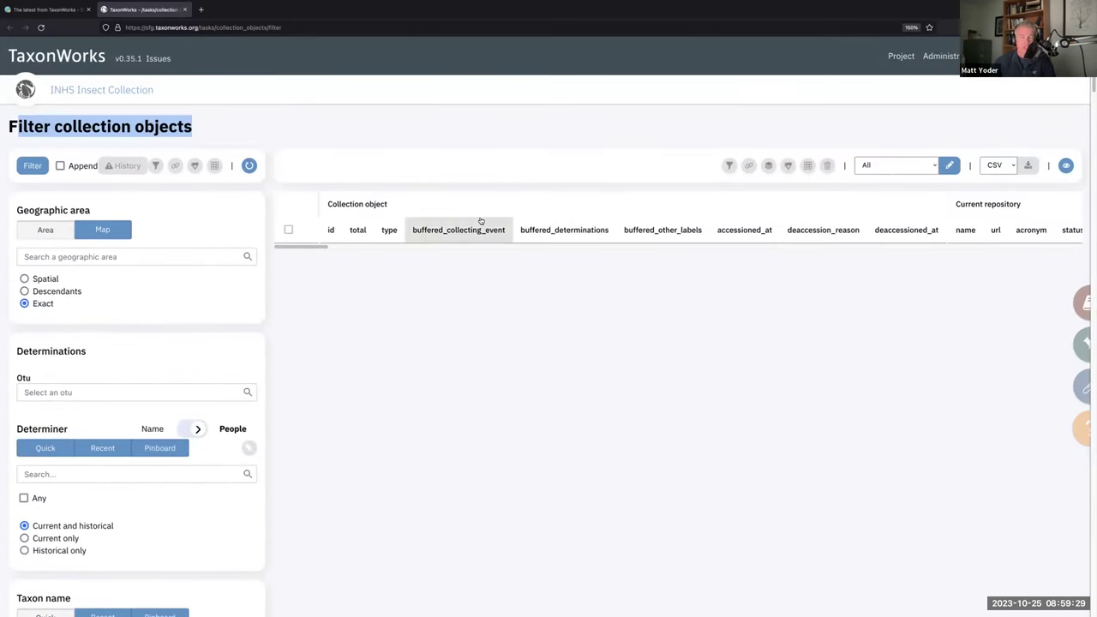
Run the collection object filter without any criteria to list all records.
{"action": "left_click", "coordinate": [35, 165]}
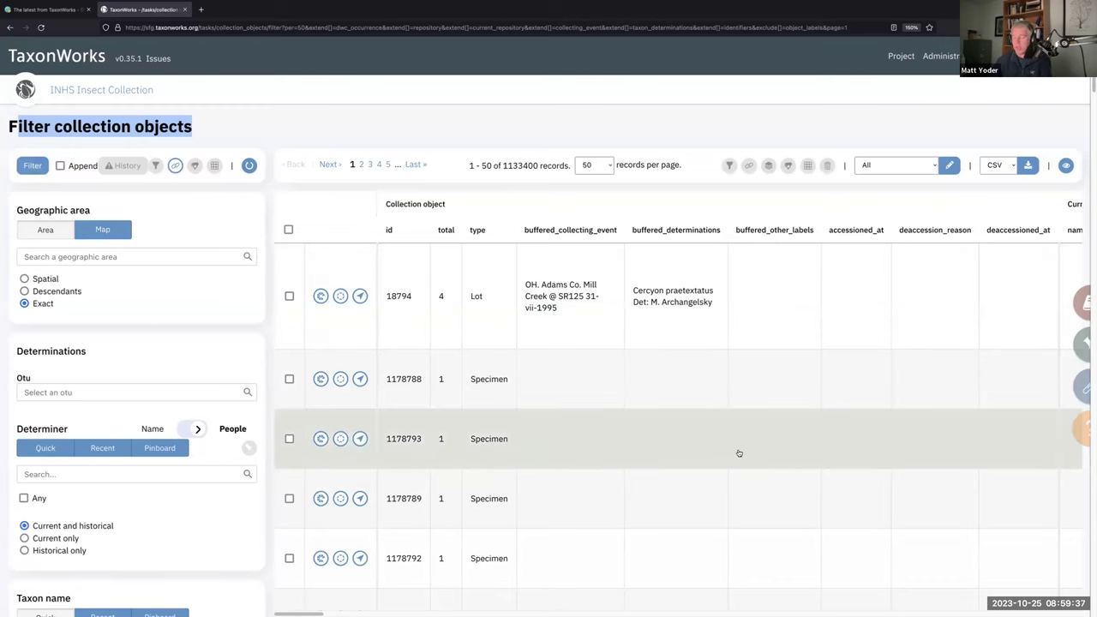
{"action": "key", "text": "ctrl+minus"}
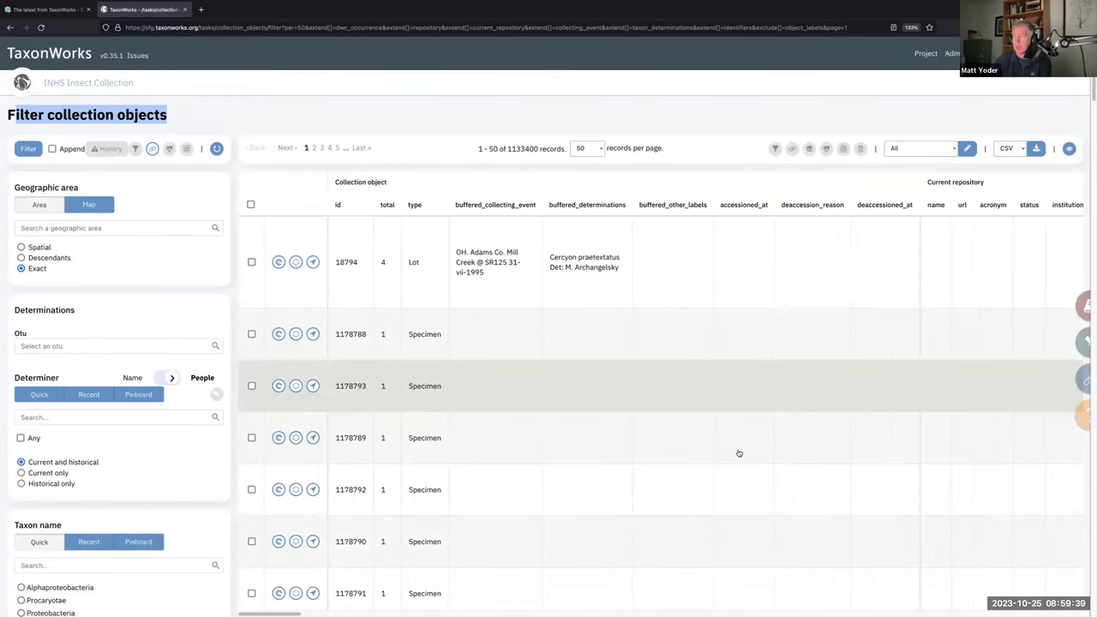
{"action": "key", "text": "ctrl+minus"}
{"action": "key", "text": "ctrl+plus"}
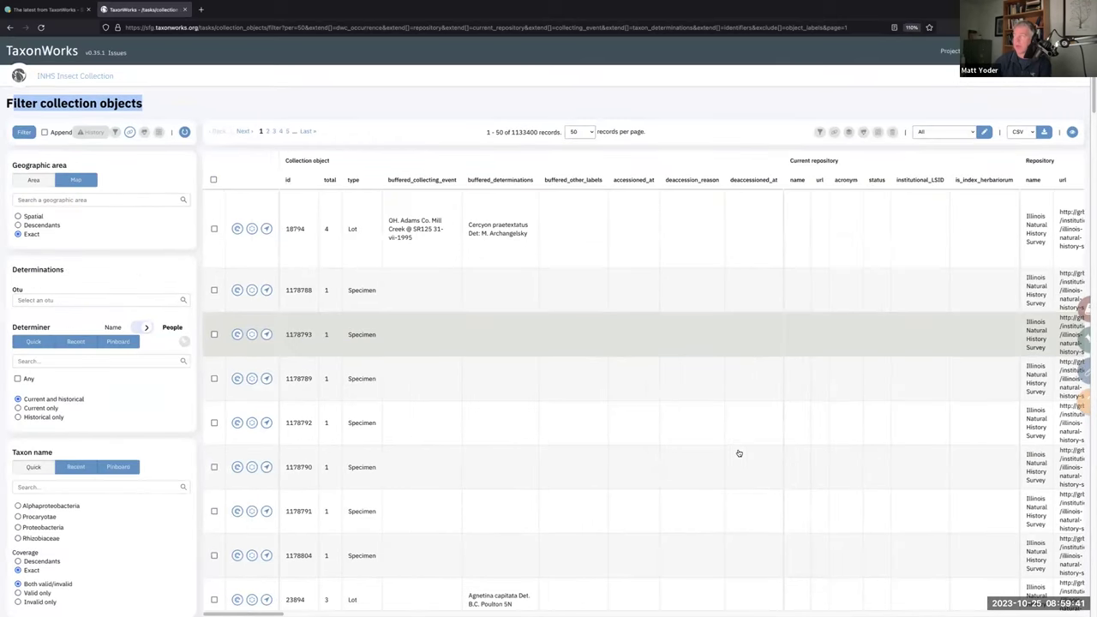
{"action": "key", "text": "ctrl+plus"}
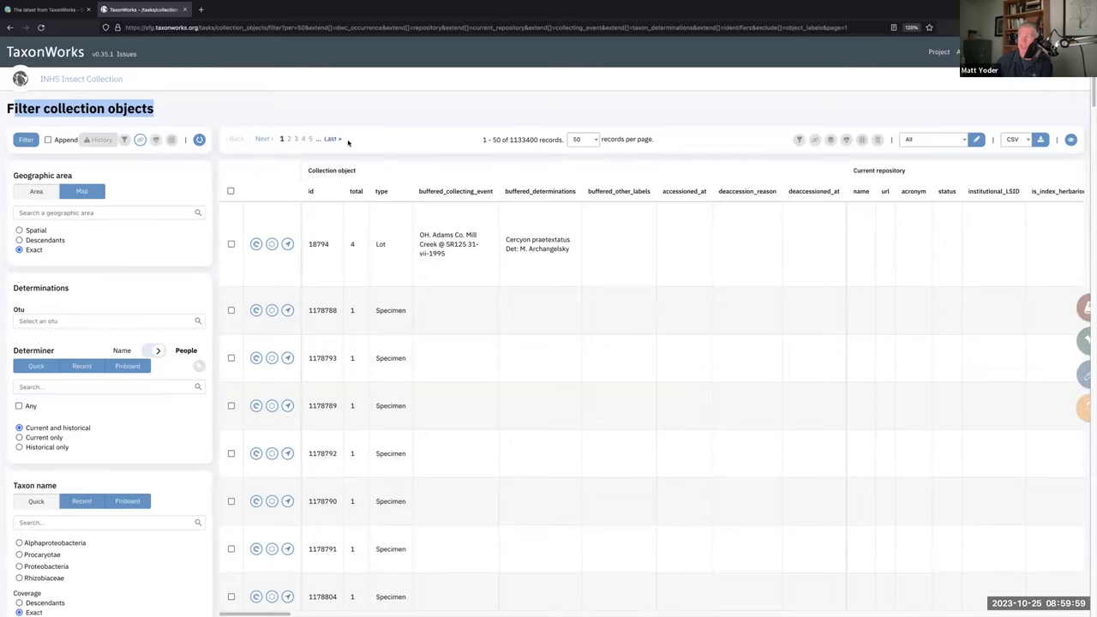
Go to page 5 of the results and check the available page sizes and the total record count.
{"action": "left_click", "coordinate": [310, 139]}
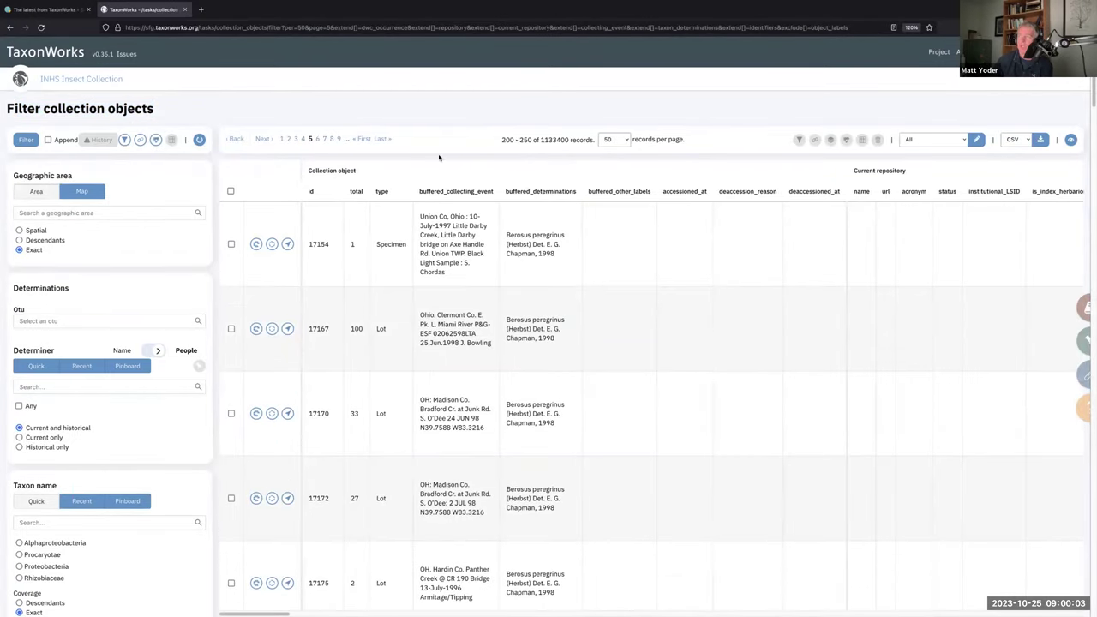
{"action": "left_click", "coordinate": [626, 139]}
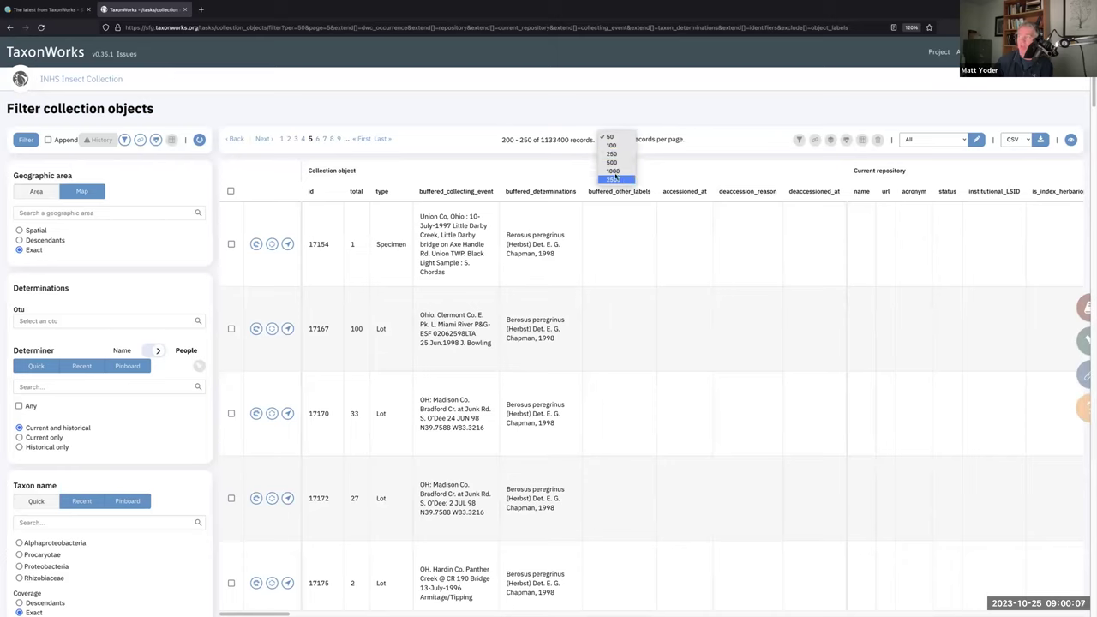
{"action": "left_click", "coordinate": [646, 118]}
{"action": "double_click", "coordinate": [548, 140]}
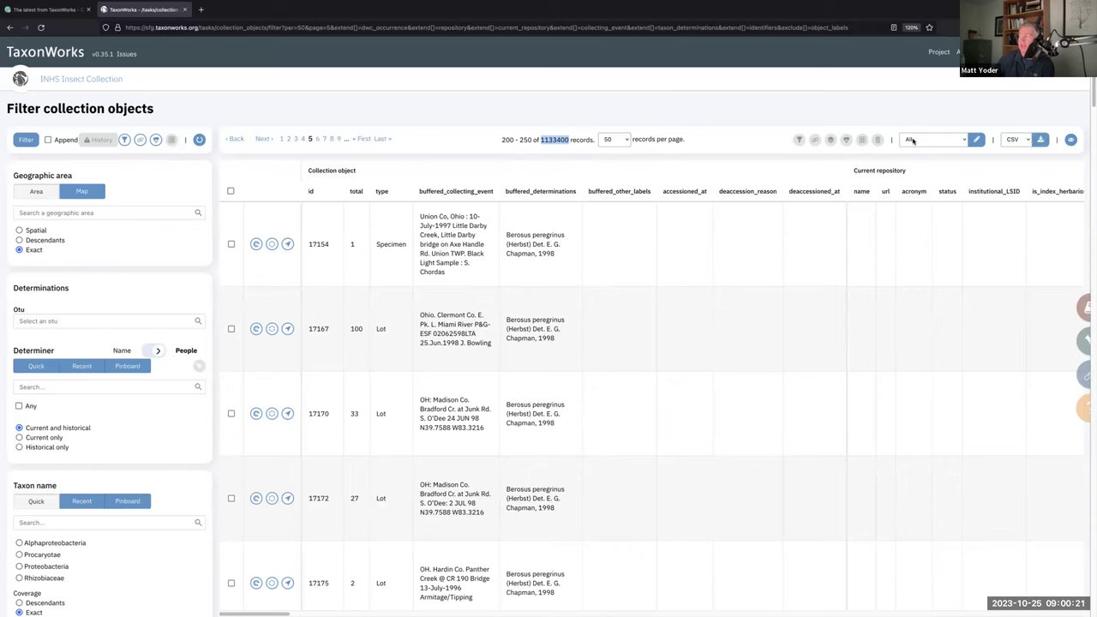
Check the available column layouts and examine the full table's columns, from the collecting event dates to the Darwin Core fields.
{"action": "left_click", "coordinate": [965, 140]}
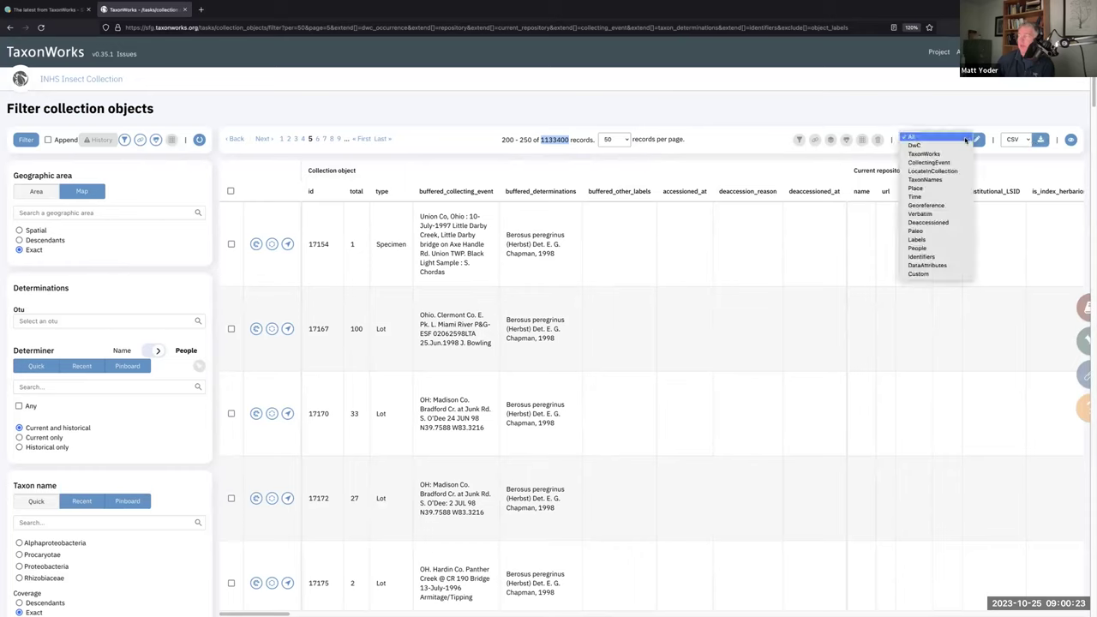
{"action": "left_click", "coordinate": [964, 139]}
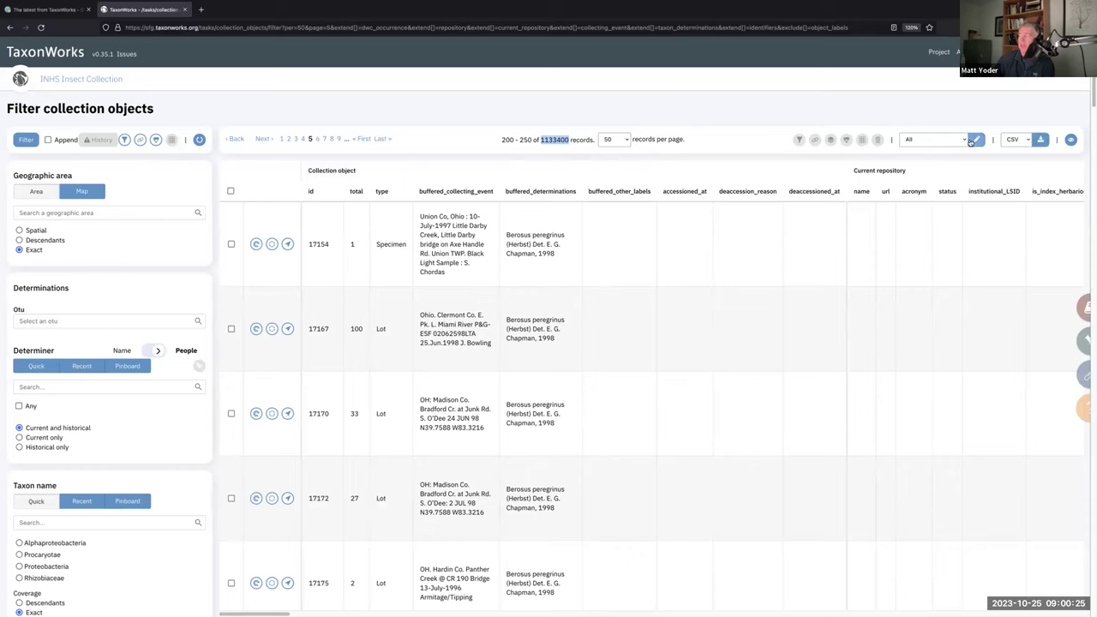
{"action": "left_click_drag", "start_coordinate": [255, 609], "coordinate": [546, 607]}
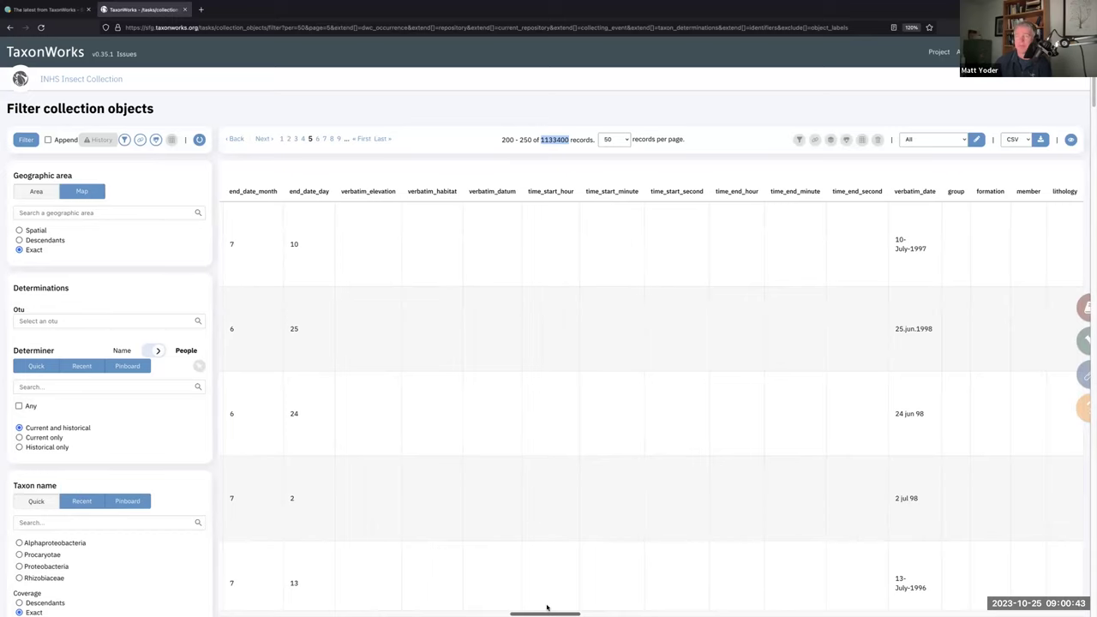
{"action": "left_click_drag", "start_coordinate": [547, 606], "coordinate": [523, 610]}
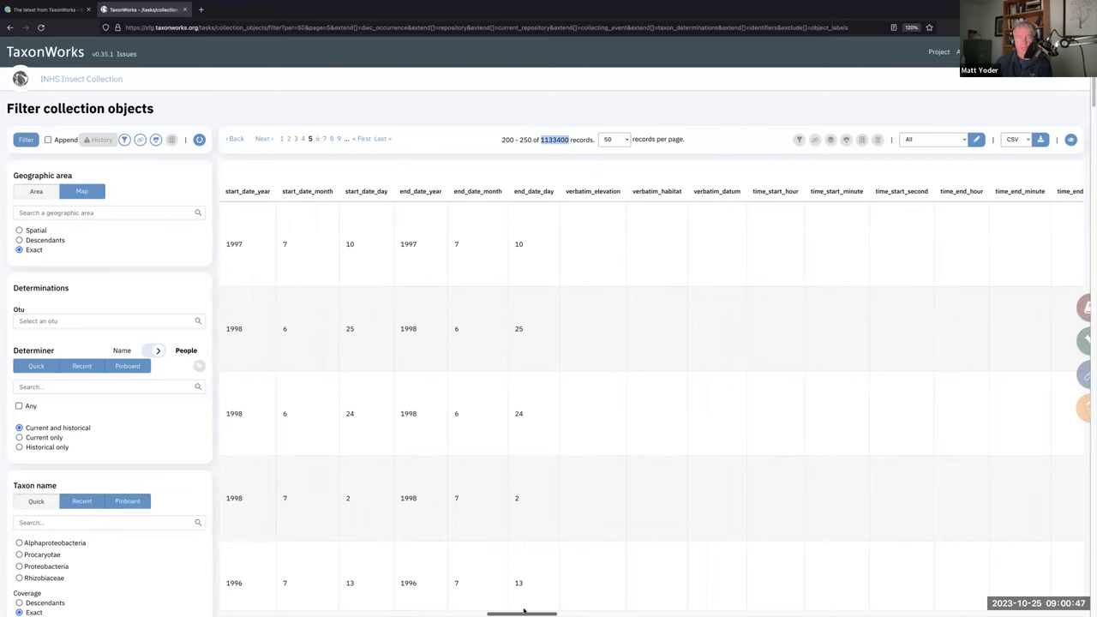
{"action": "mouse_move", "coordinate": [523, 610]}
{"action": "left_mouse_down"}
{"action": "mouse_move", "coordinate": [590, 610]}
{"action": "mouse_move", "coordinate": [425, 610]}
{"action": "mouse_move", "coordinate": [888, 610]}
{"action": "mouse_move", "coordinate": [694, 610]}
{"action": "left_mouse_up"}
View the results in the Time column layout and in the Labels layout.
{"action": "left_click", "coordinate": [964, 139]}
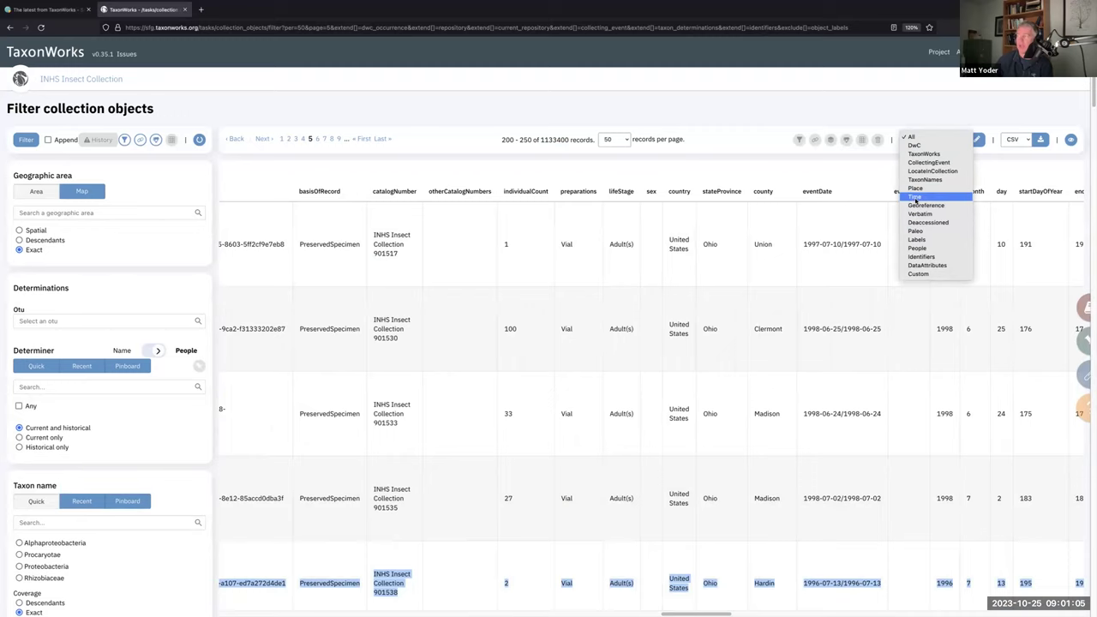
{"action": "left_click", "coordinate": [915, 197]}
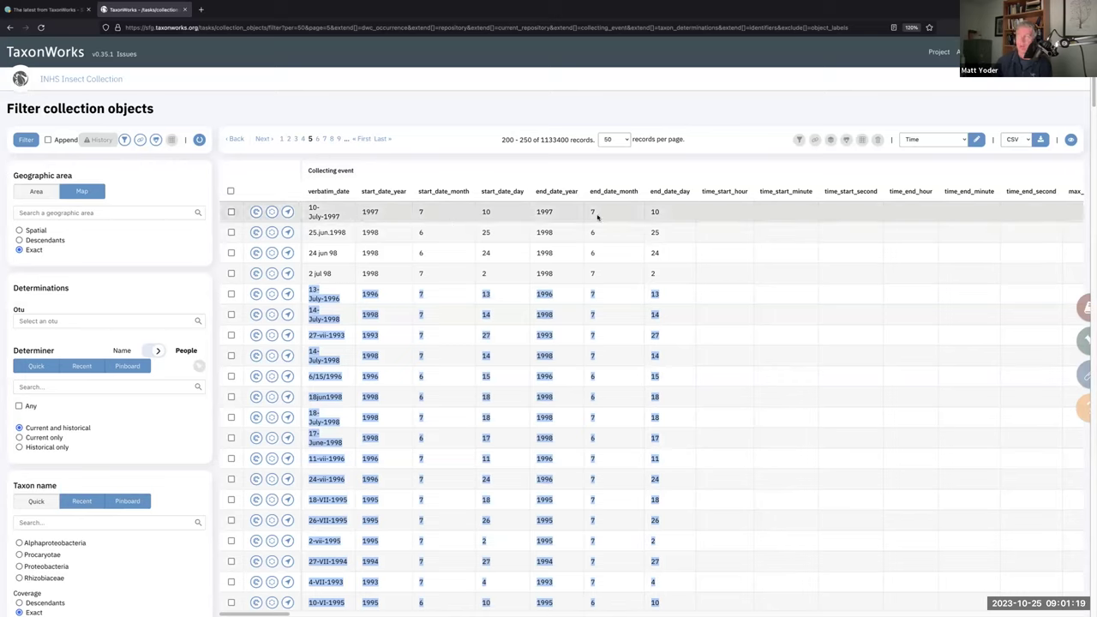
{"action": "left_click", "coordinate": [961, 141]}
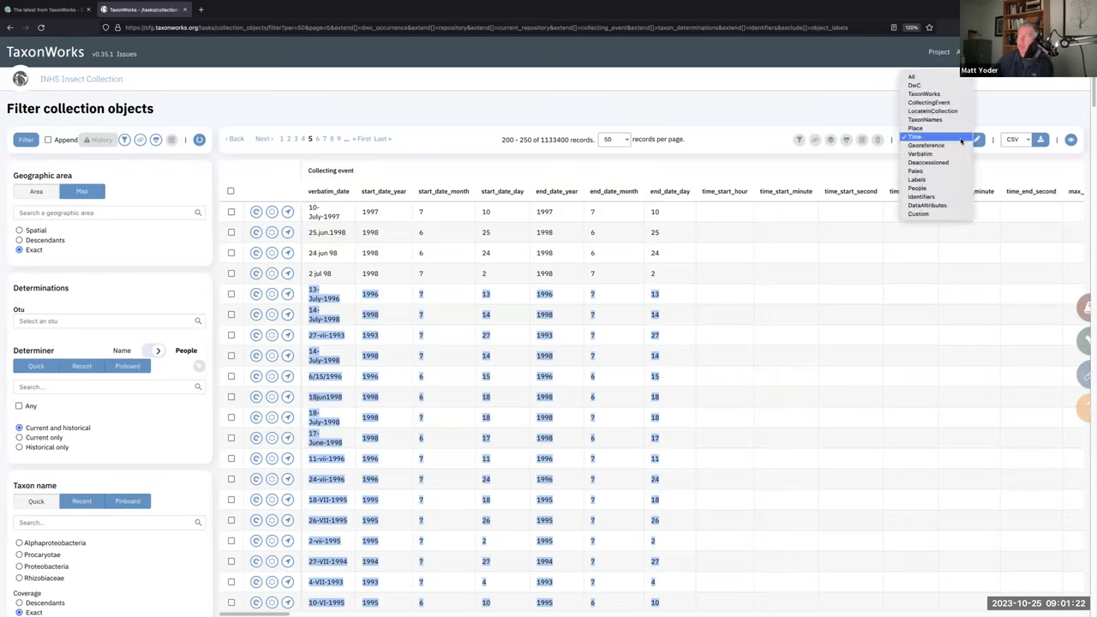
{"action": "left_click", "coordinate": [942, 179]}
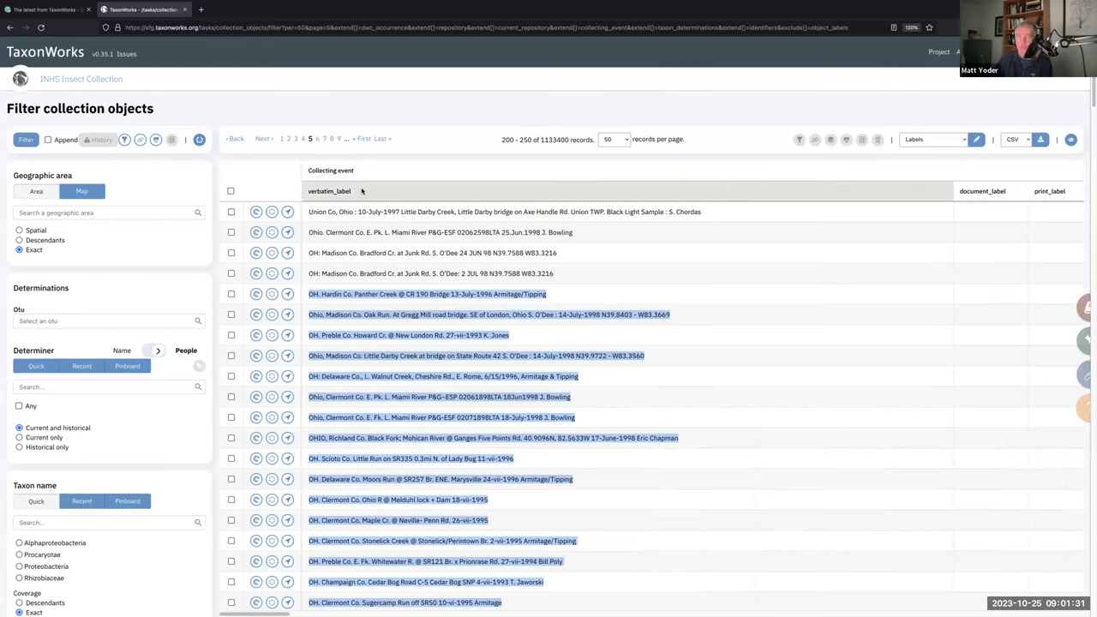
View the results in the TaxonNames column layout and in the Identifiers layout.
{"action": "left_click", "coordinate": [964, 142]}
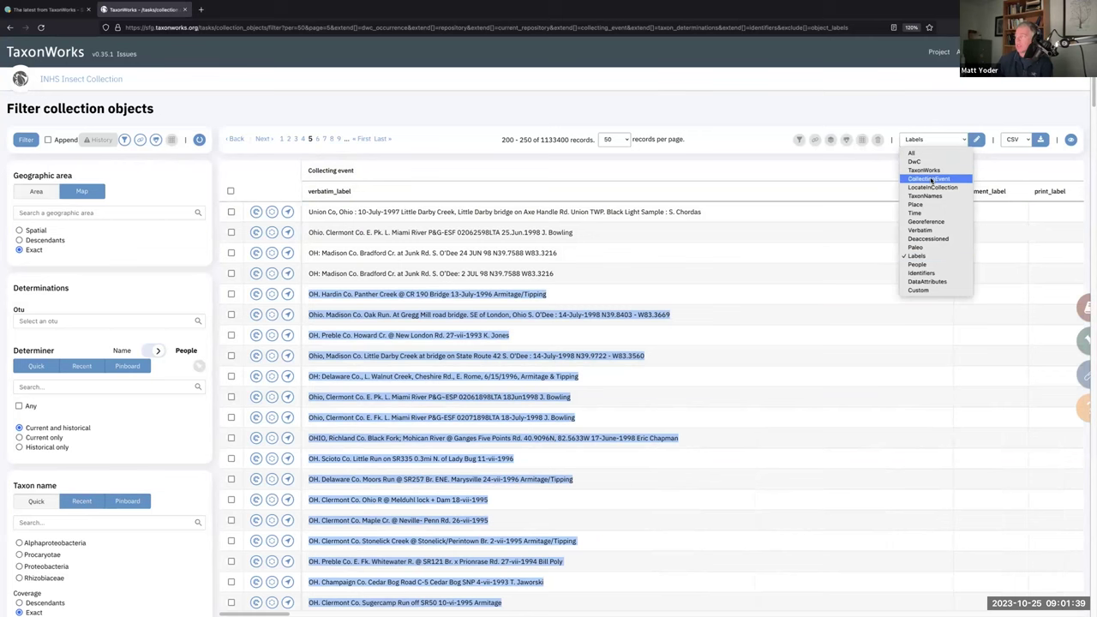
{"action": "left_click", "coordinate": [924, 196]}
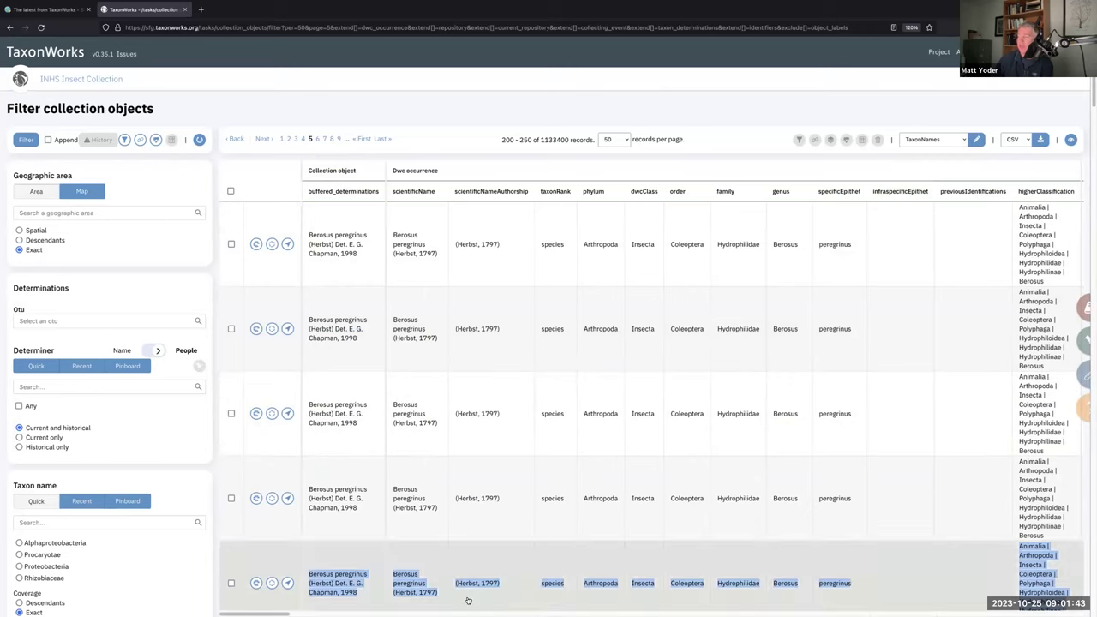
{"action": "mouse_move", "coordinate": [284, 610]}
{"action": "left_mouse_down"}
{"action": "mouse_move", "coordinate": [406, 611]}
{"action": "mouse_move", "coordinate": [286, 612]}
{"action": "left_mouse_up"}
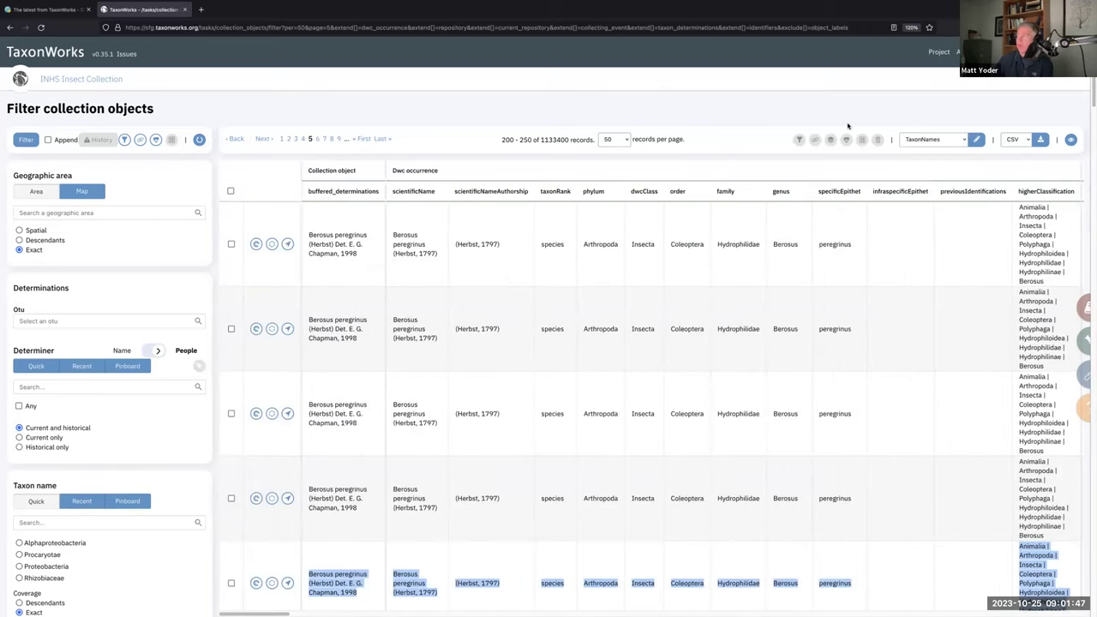
{"action": "left_click", "coordinate": [960, 139]}
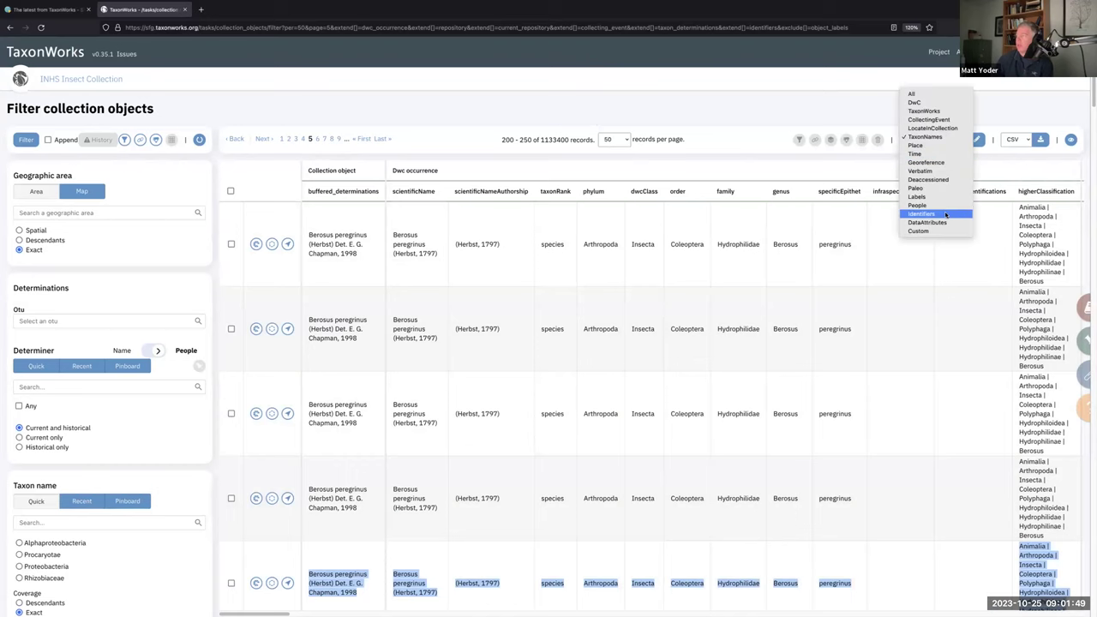
{"action": "left_click", "coordinate": [942, 213]}
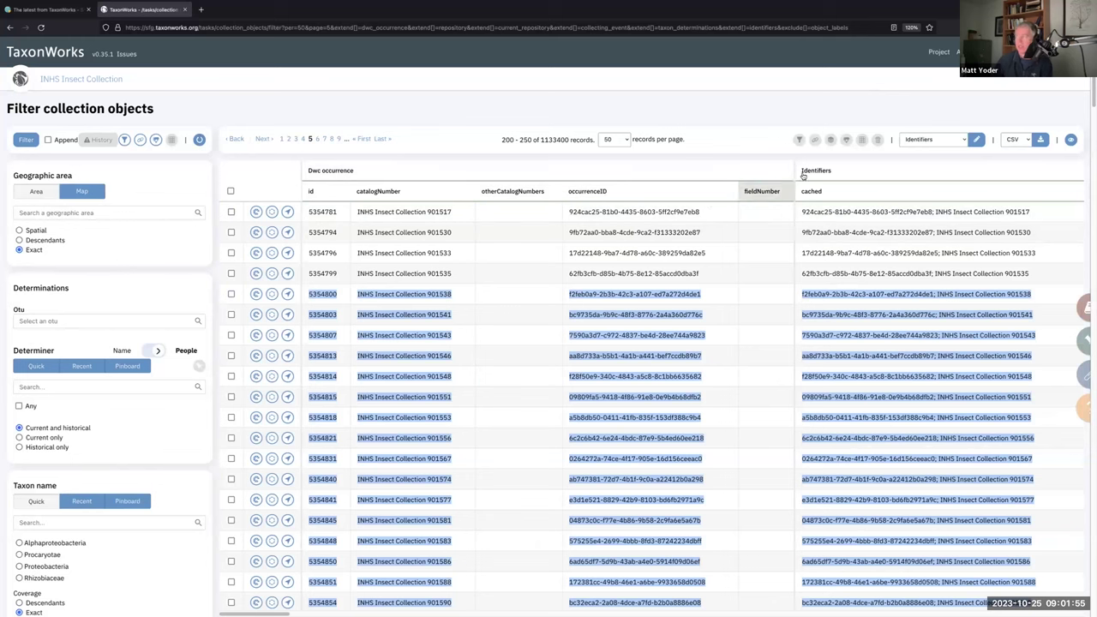
Show the results table in the LocateInCollection column layout and look over its rows.
{"action": "left_click", "coordinate": [962, 142]}
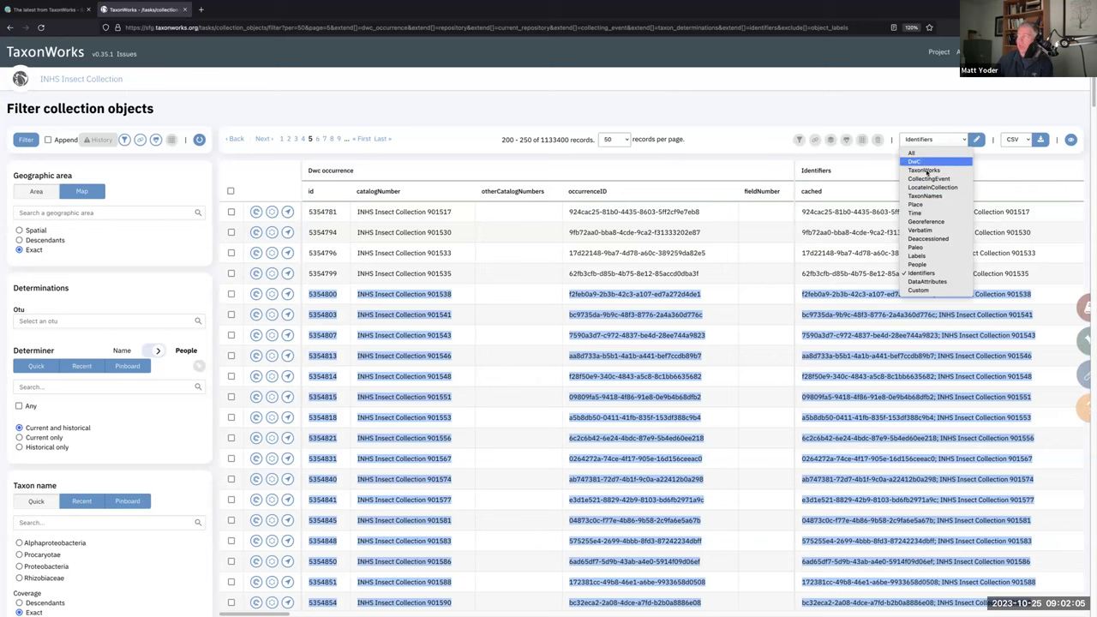
{"action": "left_click", "coordinate": [942, 141]}
{"action": "left_click", "coordinate": [966, 135]}
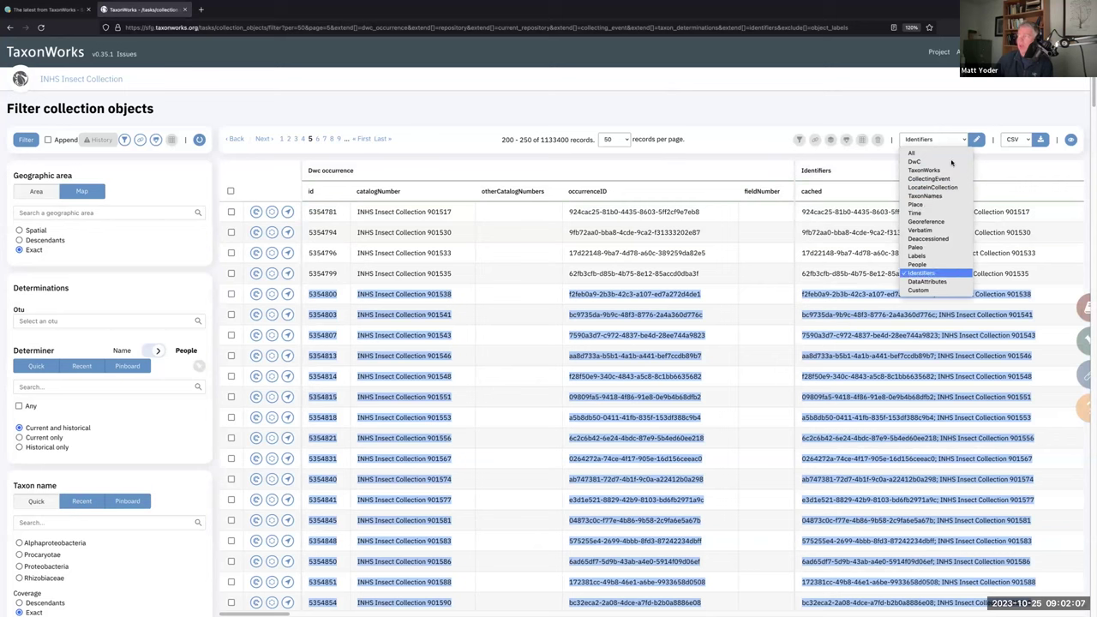
{"action": "left_click", "coordinate": [934, 187]}
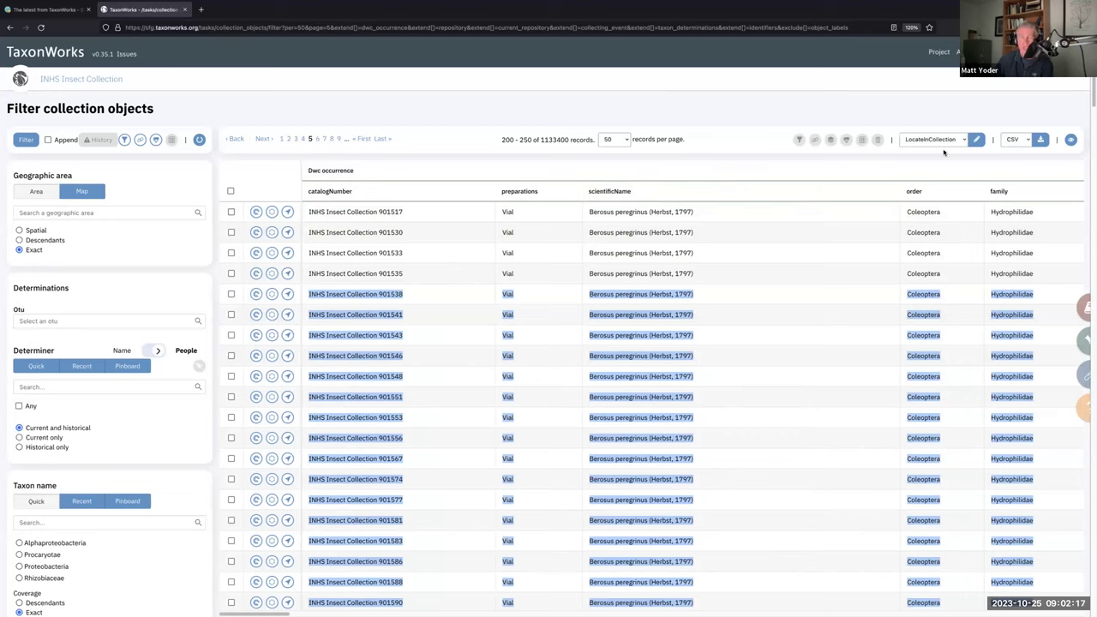
{"action": "scroll", "coordinate": [600, 448], "scroll_direction": "down", "scroll_amount": 1}
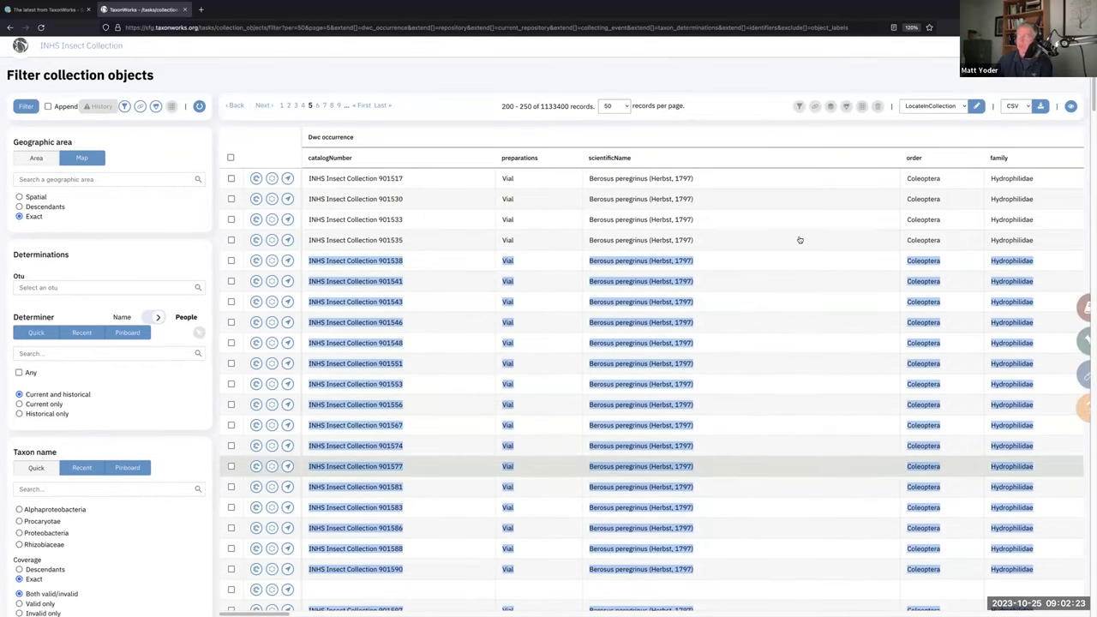
Review the column layout choices once more and open the layout preferences for the results table's columns.
{"action": "left_click", "coordinate": [945, 124]}
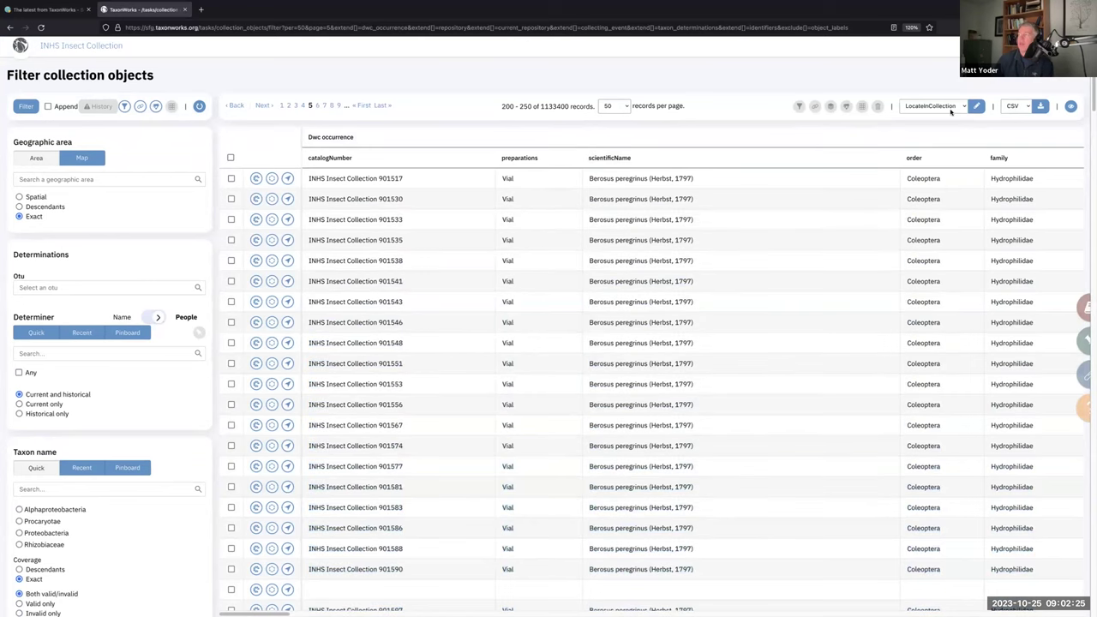
{"action": "left_click", "coordinate": [949, 110]}
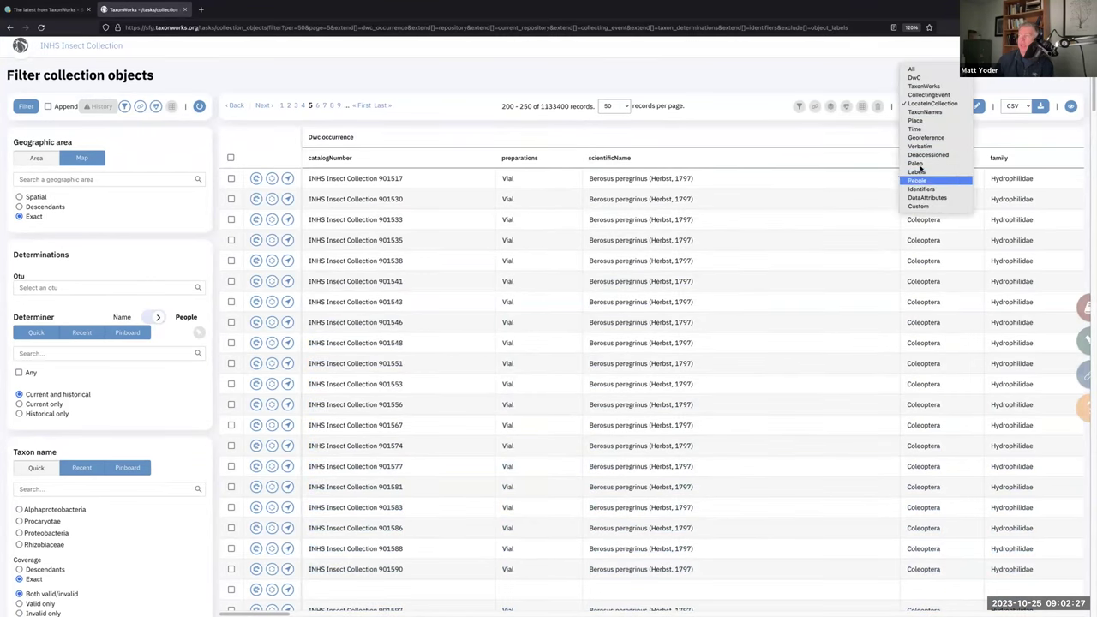
{"action": "left_click", "coordinate": [902, 121]}
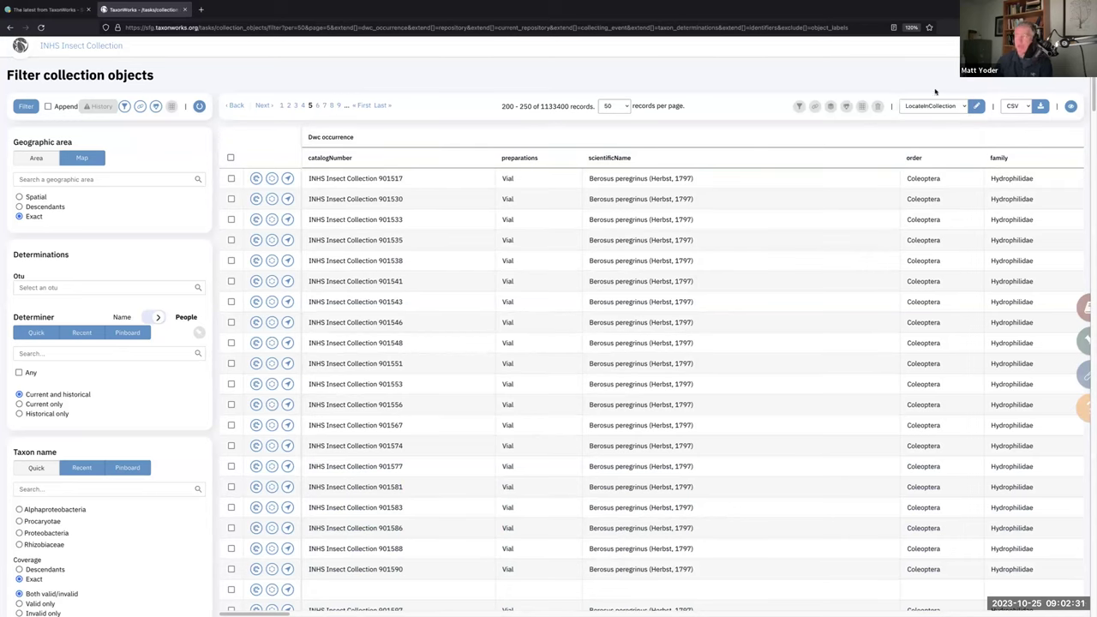
{"action": "left_click", "coordinate": [977, 108]}
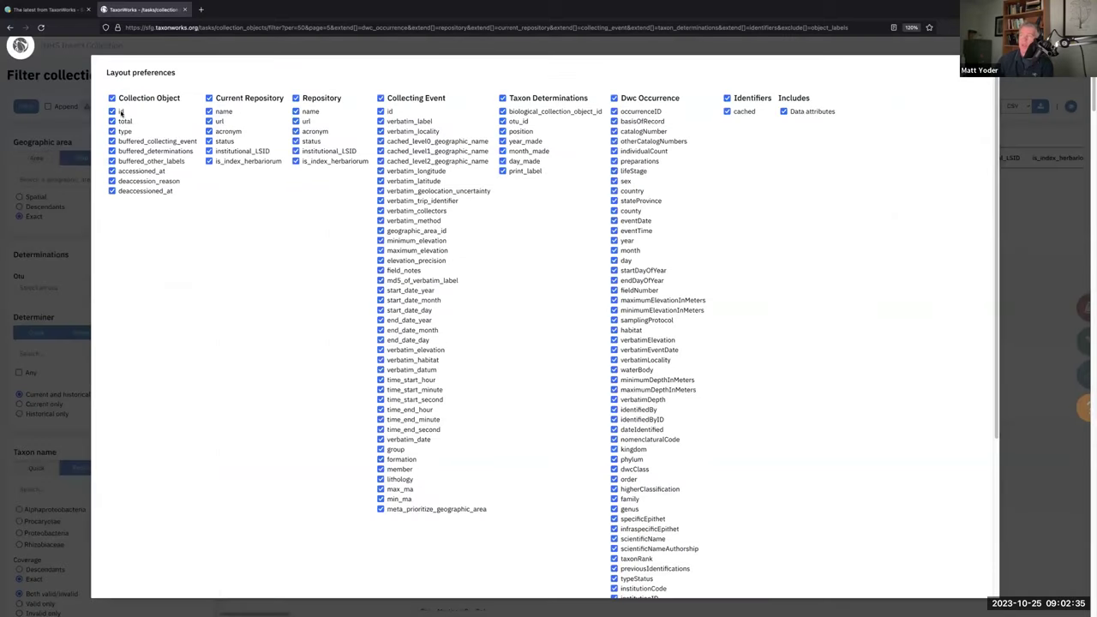
Deselect all columns of the Collection Object, Current Repository, Repository, Collecting Event, Taxon Determinations, Identifiers and Dwc Occurrence groups.
{"action": "left_click", "coordinate": [111, 98]}
{"action": "left_click", "coordinate": [209, 99]}
{"action": "left_click", "coordinate": [296, 99]}
{"action": "left_click", "coordinate": [380, 98]}
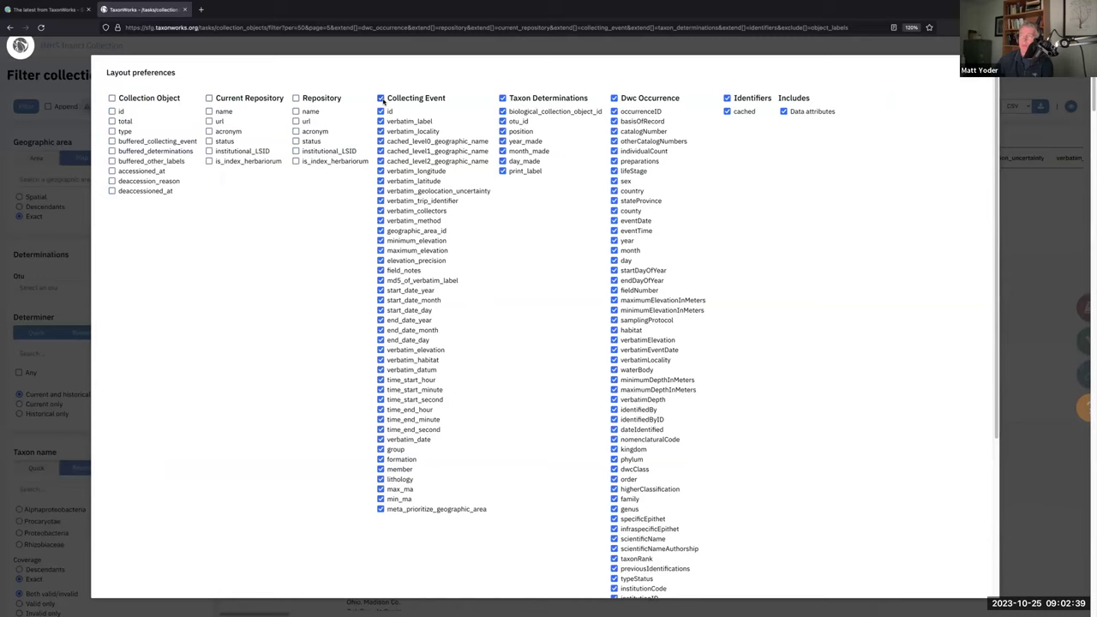
{"action": "left_click", "coordinate": [503, 99]}
{"action": "left_click", "coordinate": [727, 99]}
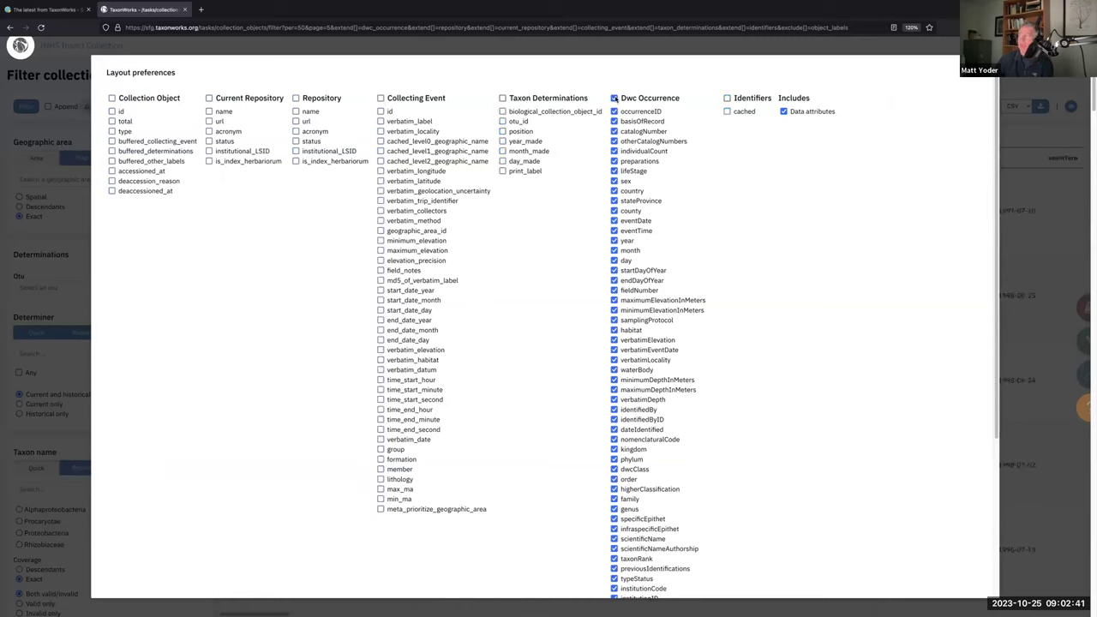
{"action": "left_click", "coordinate": [614, 99]}
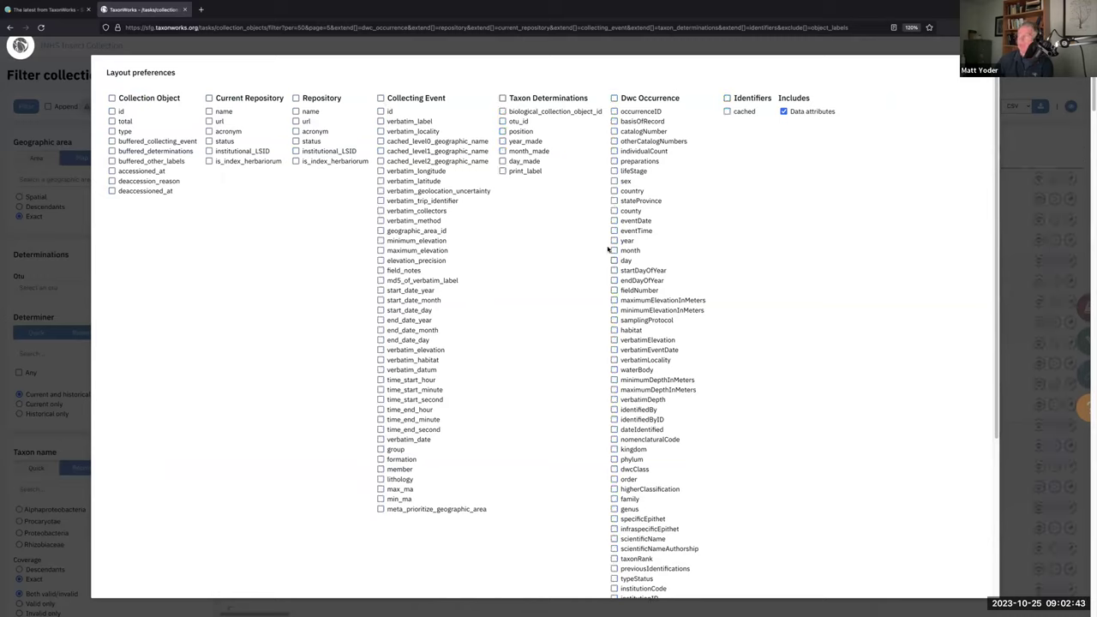
Include the Dwc Occurrence columns verbatimElevation, verbatimEventDate and verbatimLocality in the custom layout.
{"action": "scroll", "coordinate": [638, 359], "scroll_direction": "down", "scroll_amount": 1}
{"action": "left_click", "coordinate": [614, 330]}
{"action": "left_click", "coordinate": [613, 341]}
{"action": "left_click", "coordinate": [613, 351]}
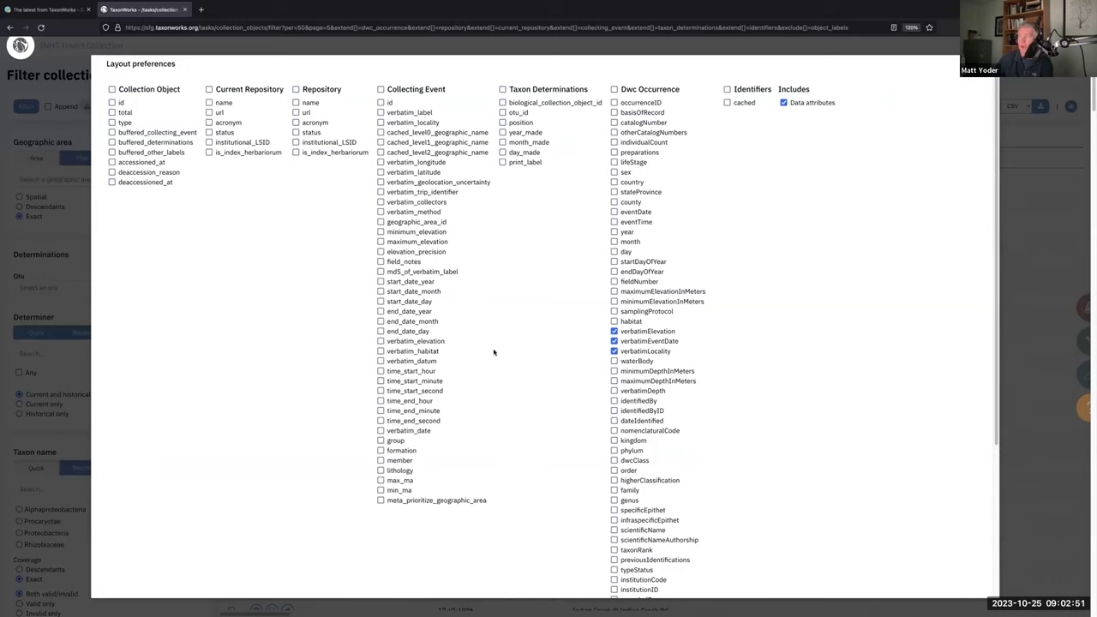
Add the Collecting Event start_date and end_date year, month and day columns, and check the custom layout in the table and preferences.
{"action": "left_click", "coordinate": [380, 331]}
{"action": "left_click", "coordinate": [380, 321]}
{"action": "left_click", "coordinate": [380, 311]}
{"action": "left_click", "coordinate": [380, 301]}
{"action": "left_click", "coordinate": [380, 291]}
{"action": "left_click", "coordinate": [380, 281]}
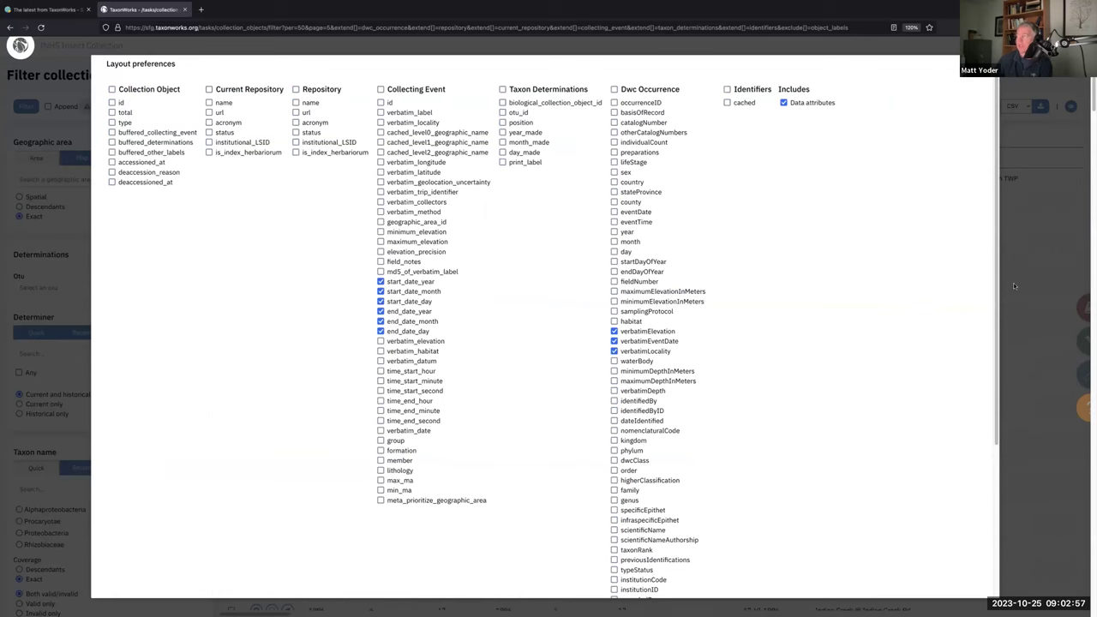
{"action": "left_click", "coordinate": [1033, 272]}
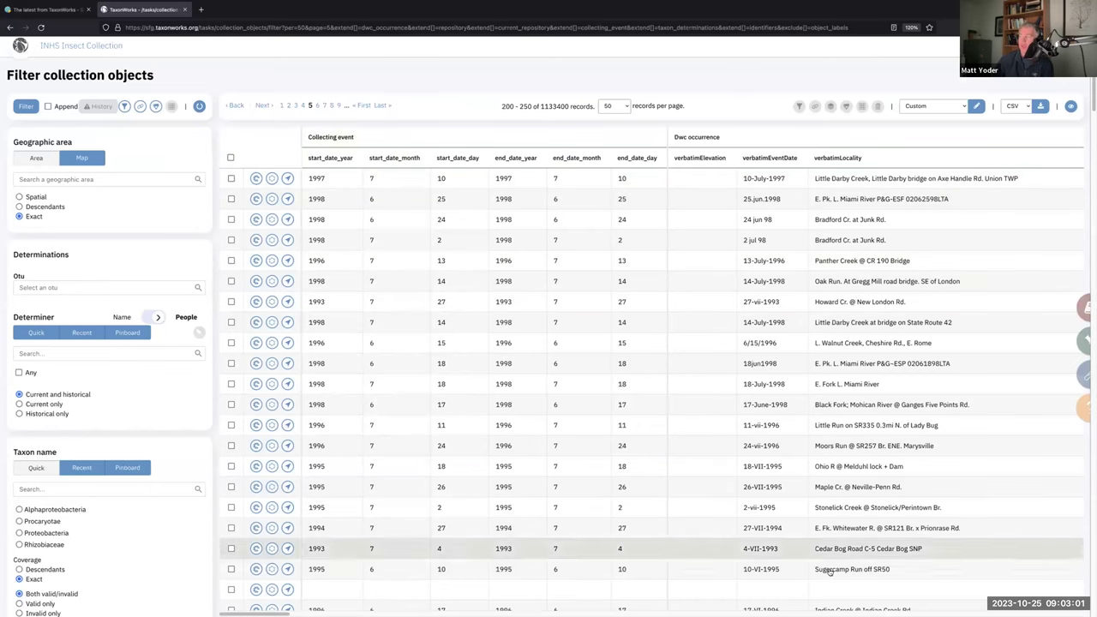
{"action": "left_click", "coordinate": [975, 106]}
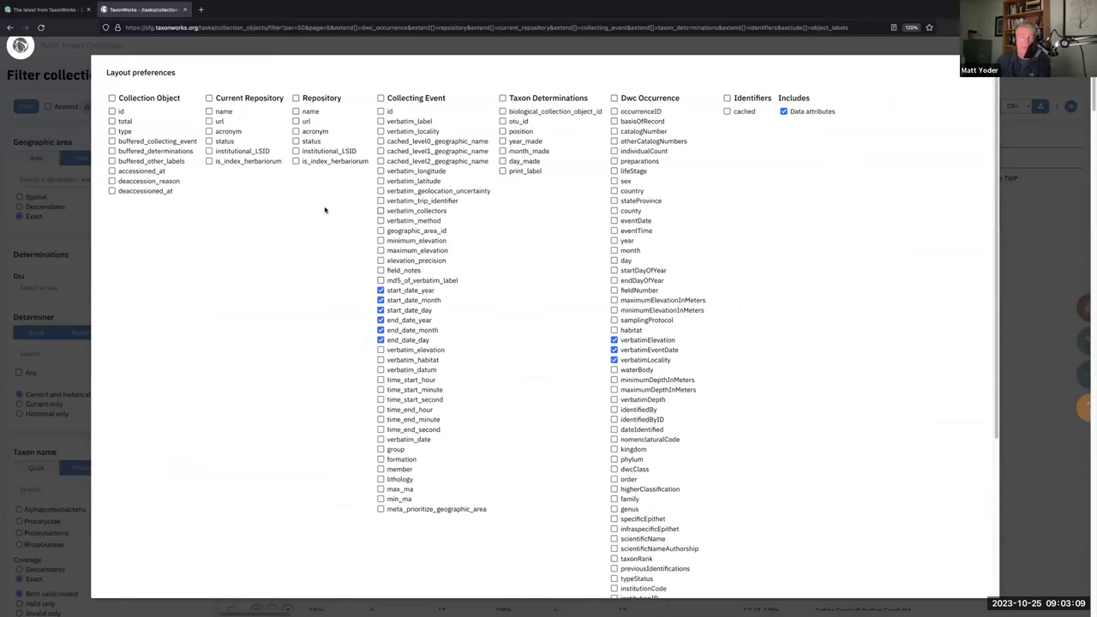
{"action": "left_click", "coordinate": [52, 243]}
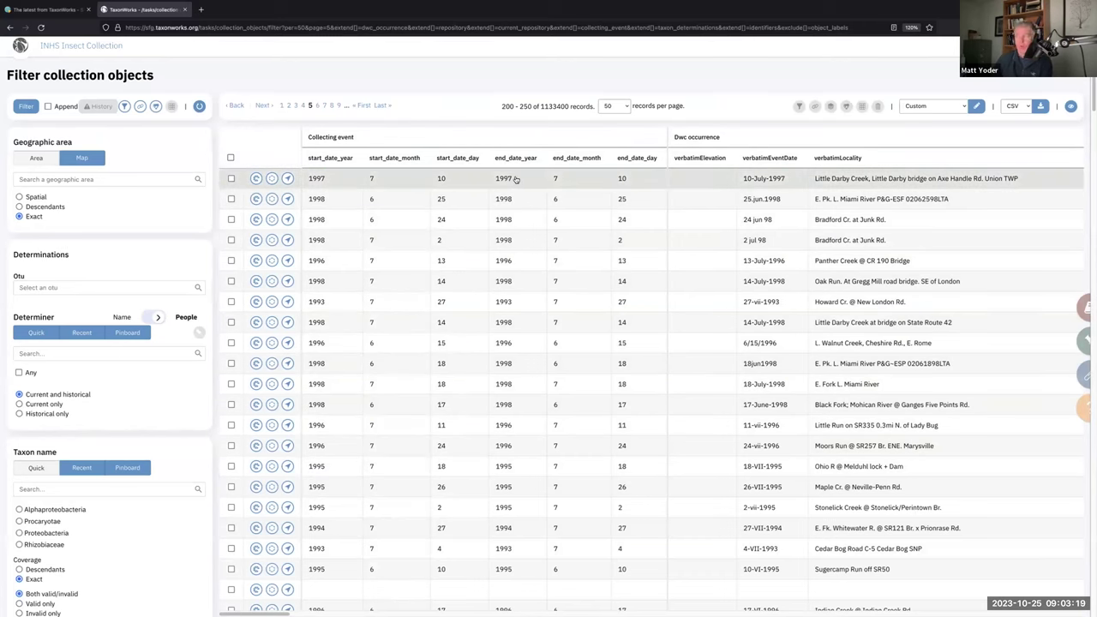
Reload the filter results from the first page and switch the table to the All column layout.
{"action": "key", "text": "super+r"}
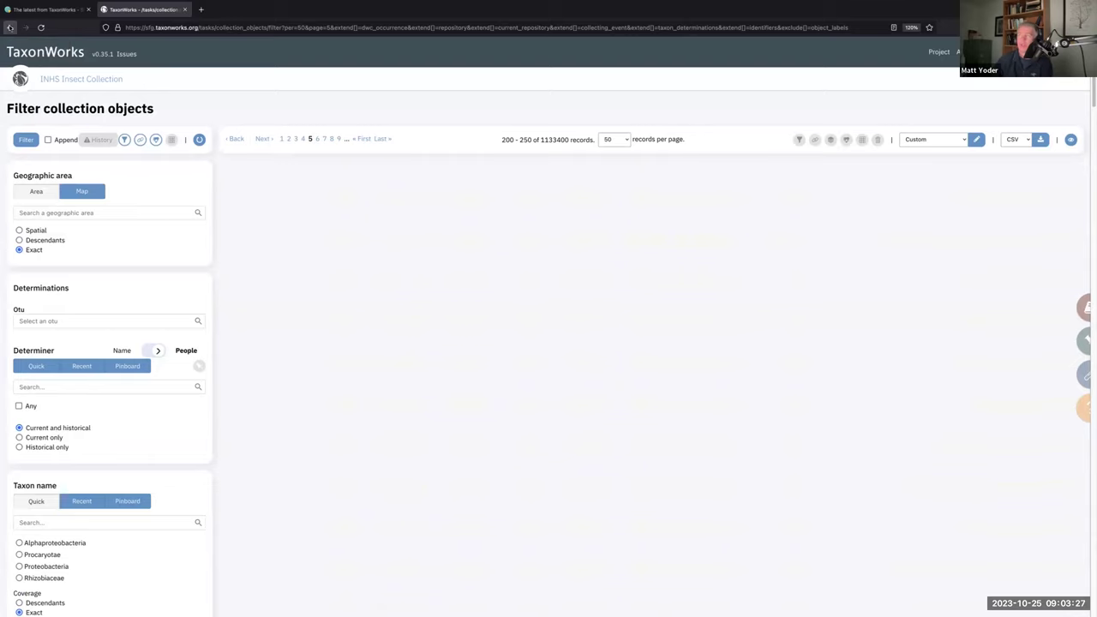
{"action": "left_click", "coordinate": [10, 26]}
{"action": "left_click", "coordinate": [26, 141]}
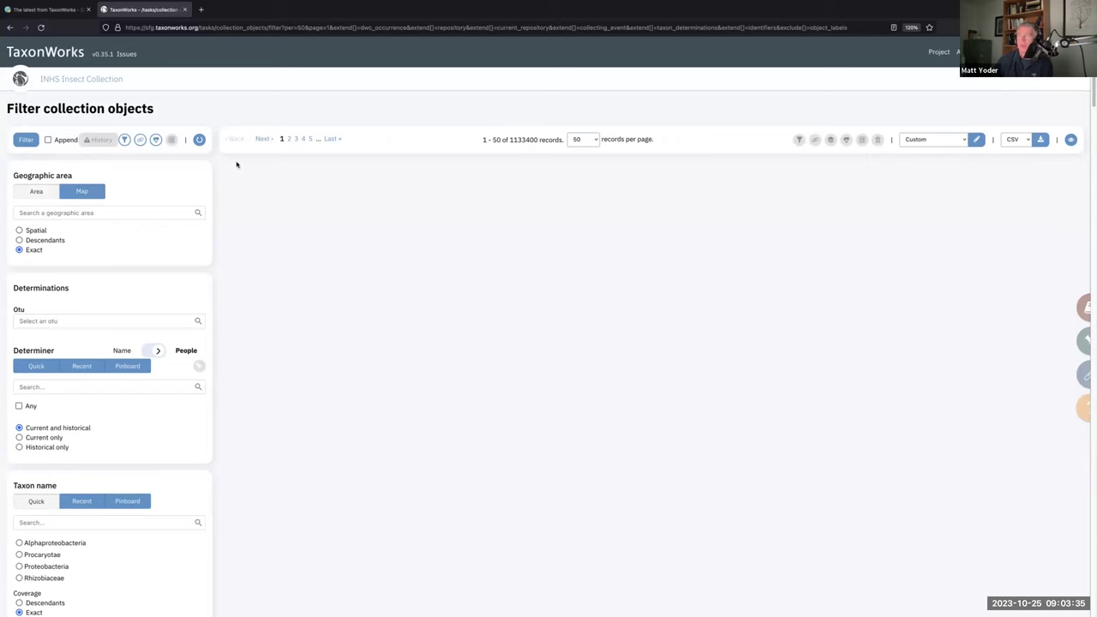
{"action": "left_click", "coordinate": [963, 141]}
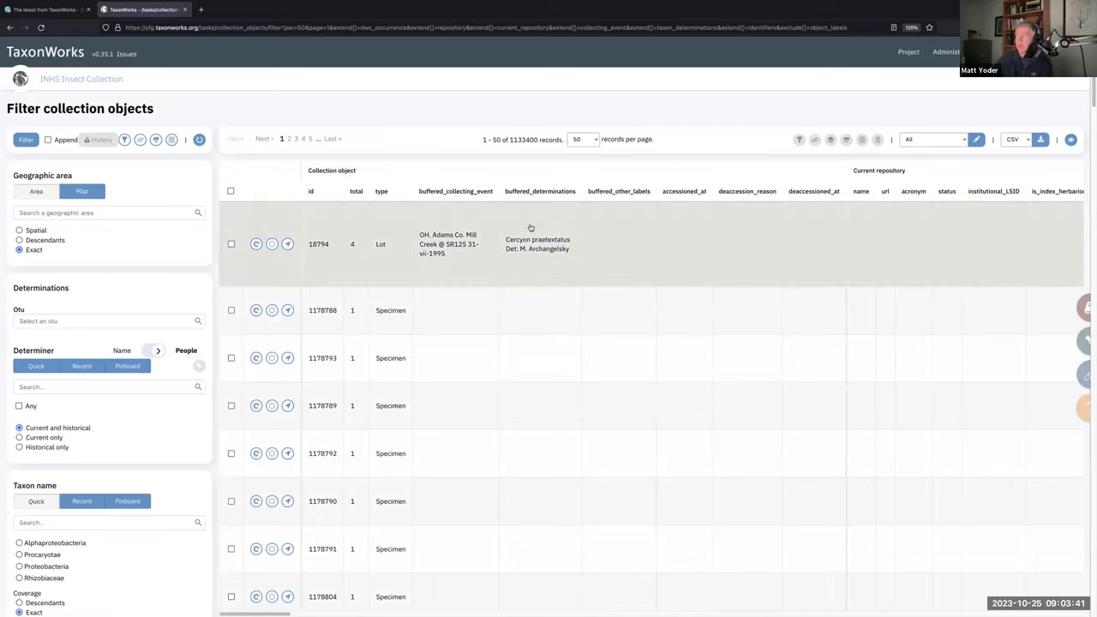
Narrow the table to rows sharing the first record's buffered_determinations value, and rerun the filter to restore the full list.
{"action": "double_click", "coordinate": [555, 226]}
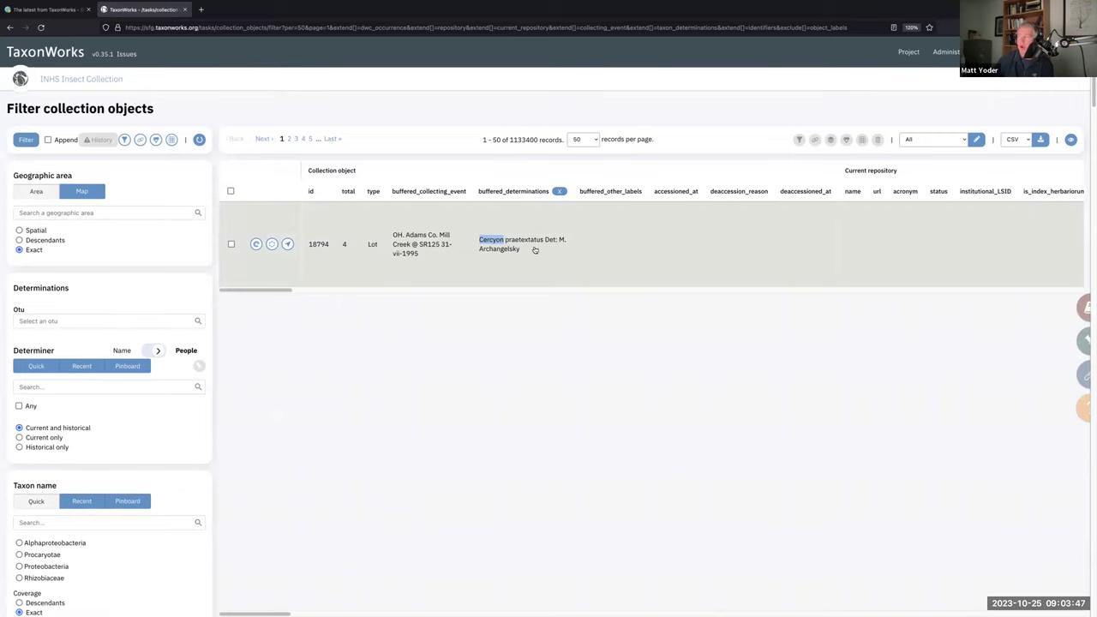
{"action": "left_click_drag", "start_coordinate": [520, 249], "coordinate": [496, 241]}
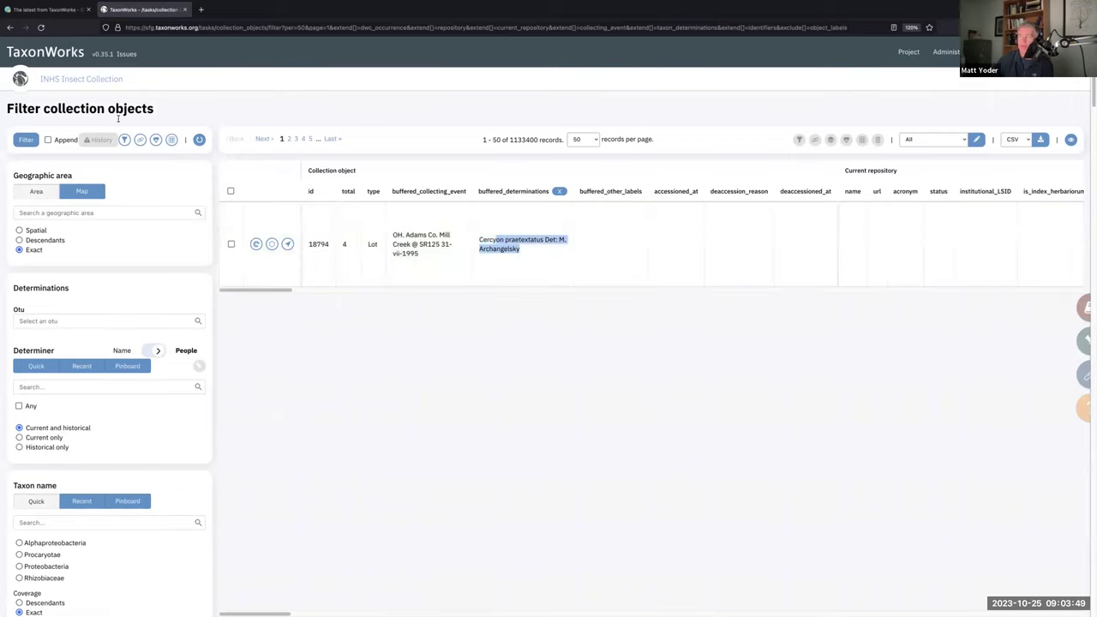
{"action": "left_click", "coordinate": [26, 139]}
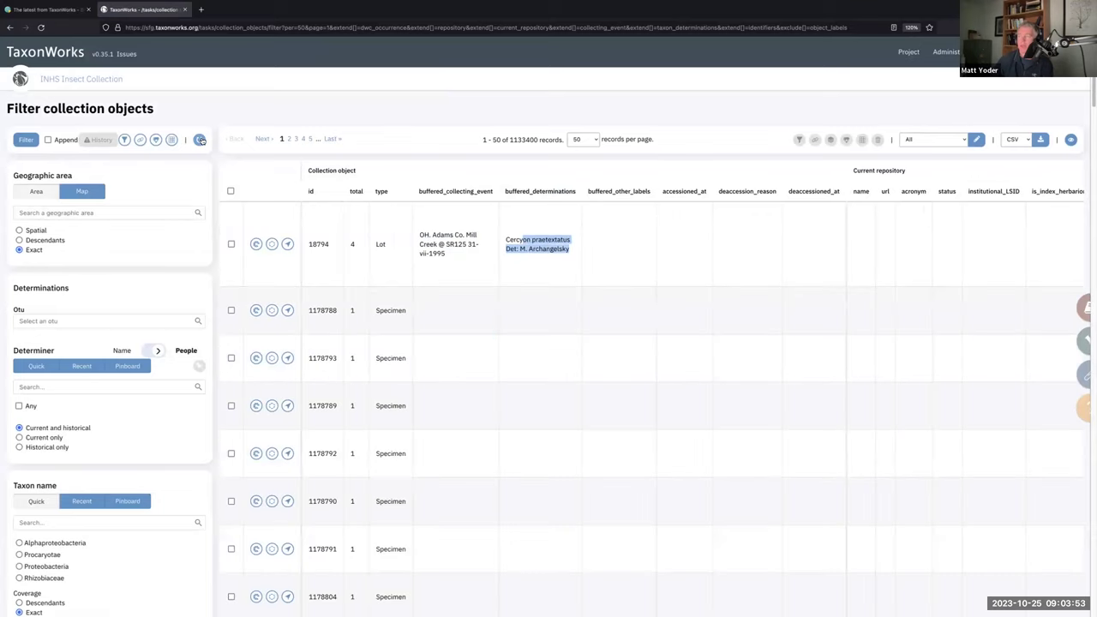
Reset the filter, run it again without criteria and go to the last page of results.
{"action": "left_click", "coordinate": [200, 140]}
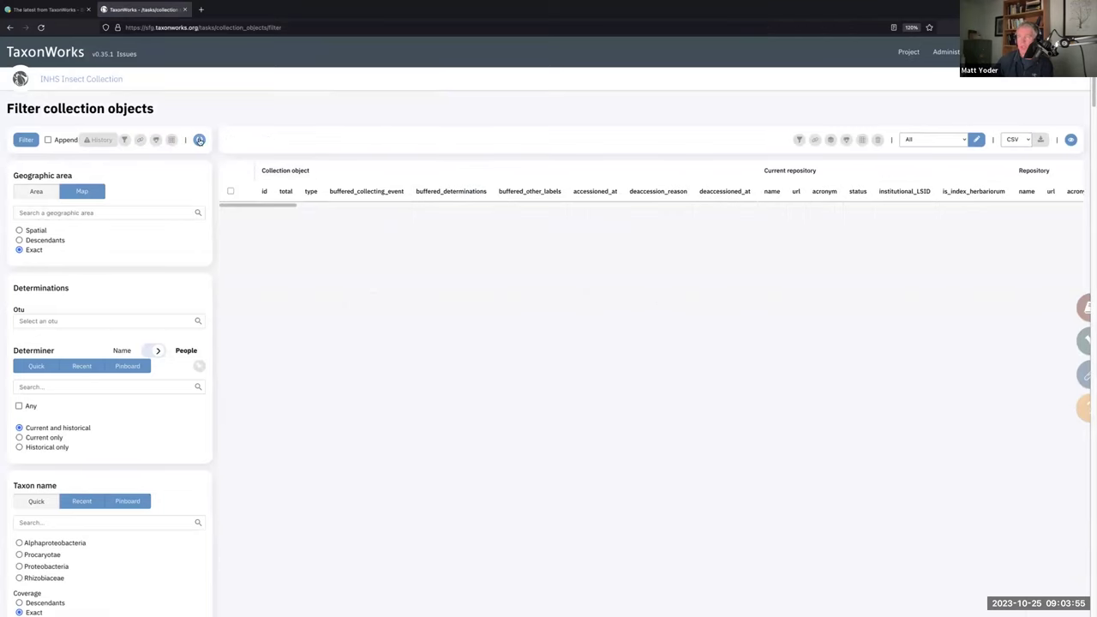
{"action": "left_click", "coordinate": [20, 139]}
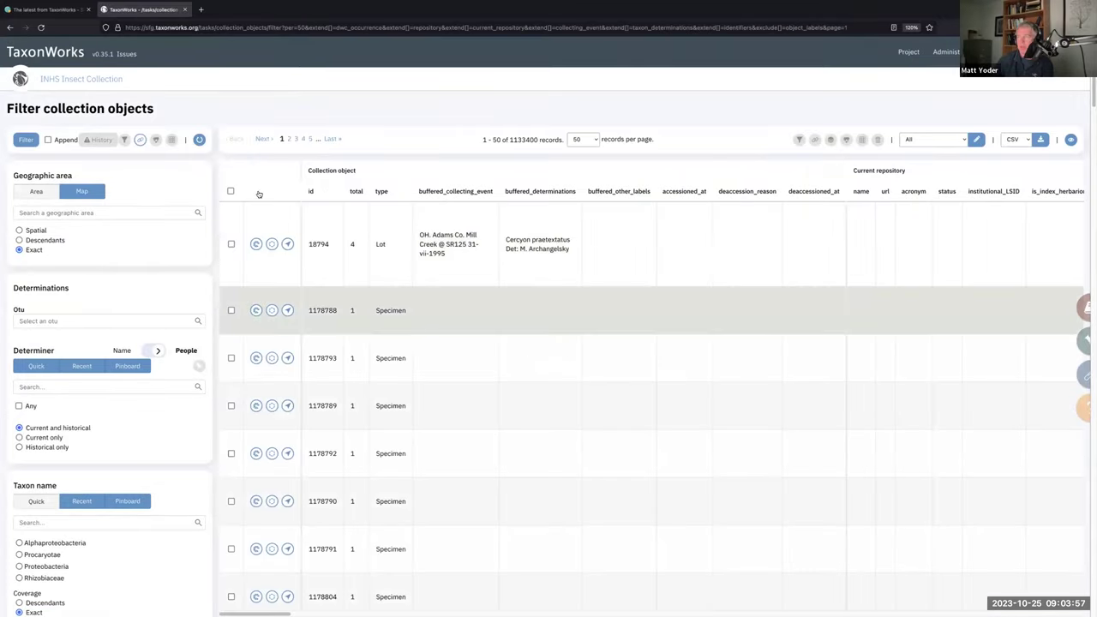
{"action": "left_click", "coordinate": [332, 139]}
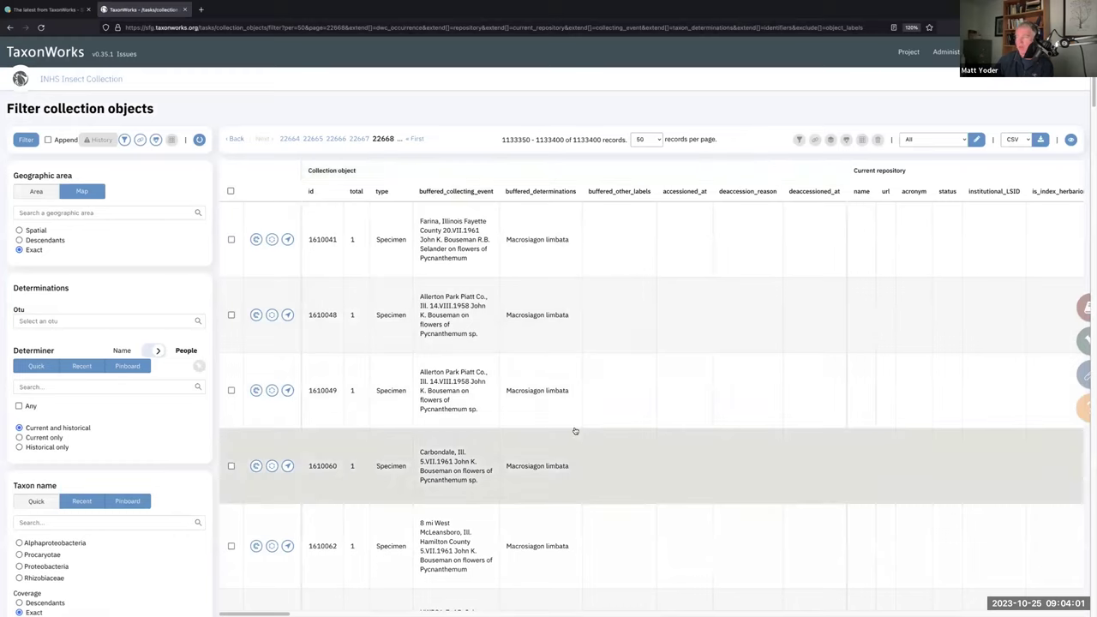
Narrow the rows to those sharing specimen 1610077's buffered_determinations value and specimen 1610083's buffered_collecting_event value.
{"action": "scroll", "coordinate": [570, 407], "scroll_direction": "down", "scroll_amount": 3}
{"action": "scroll", "coordinate": [567, 415], "scroll_direction": "down", "scroll_amount": 1}
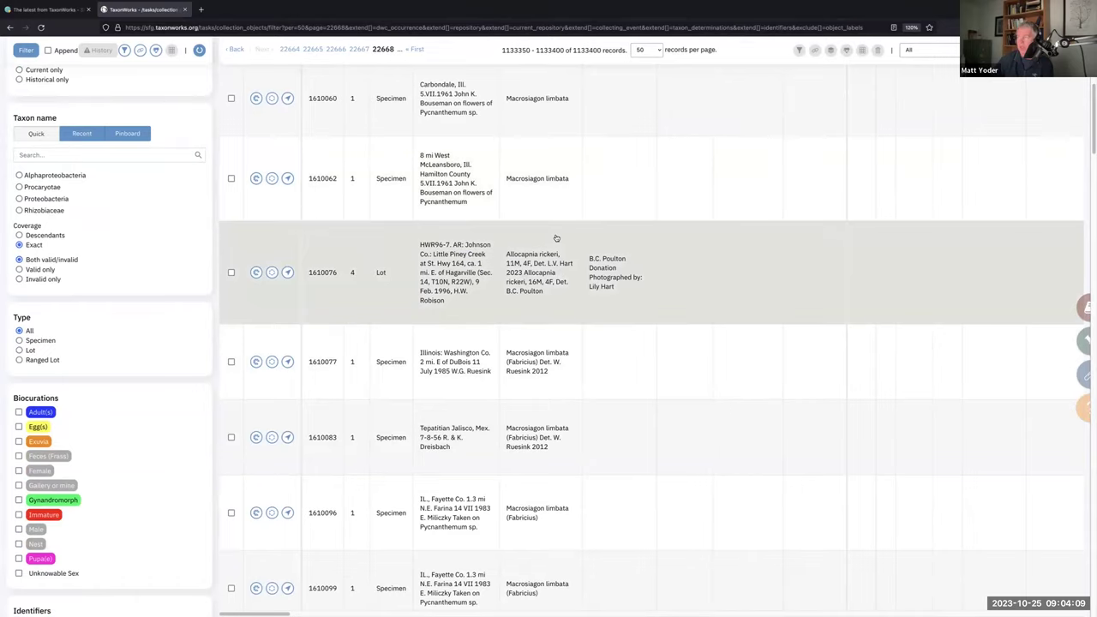
{"action": "double_click", "coordinate": [525, 352]}
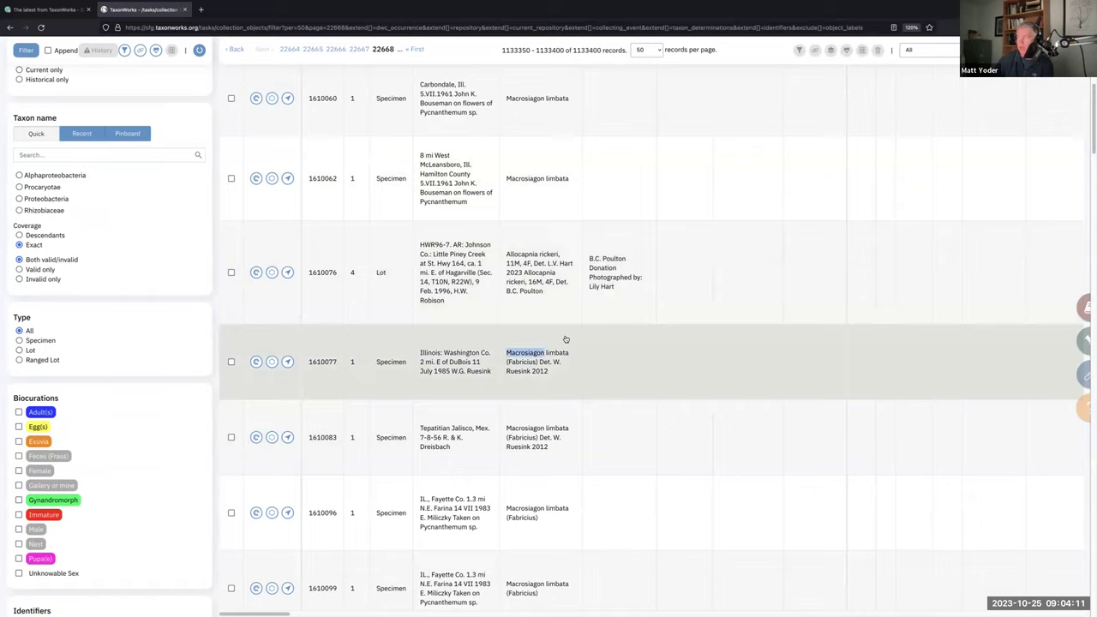
{"action": "scroll", "coordinate": [553, 294], "scroll_direction": "down", "scroll_amount": 3}
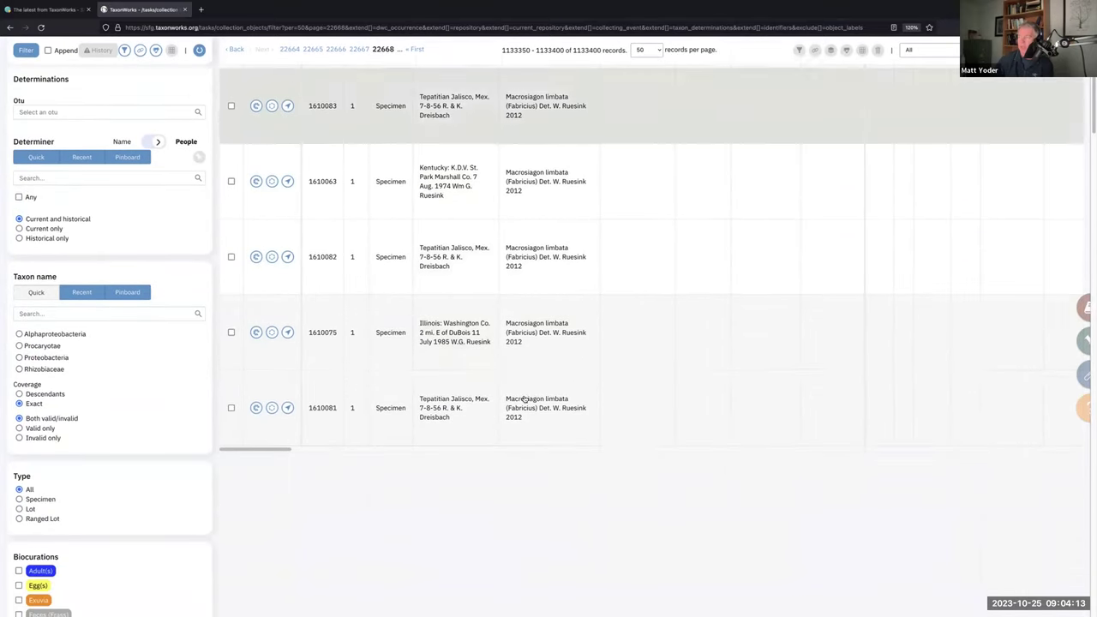
{"action": "scroll", "coordinate": [539, 334], "scroll_direction": "up", "scroll_amount": 3}
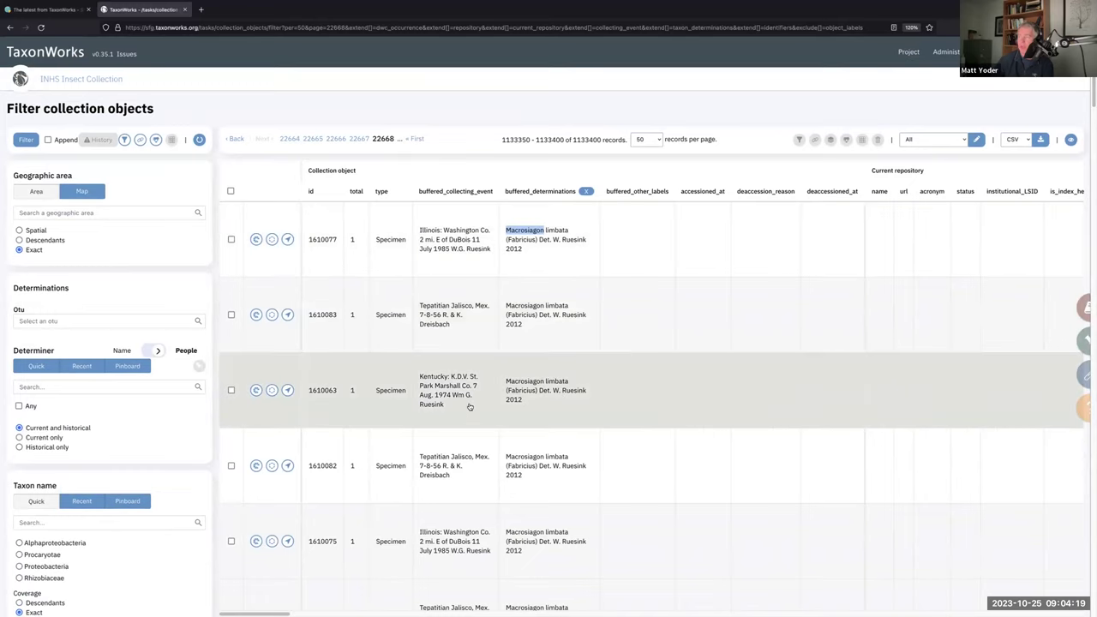
{"action": "double_click", "coordinate": [434, 323]}
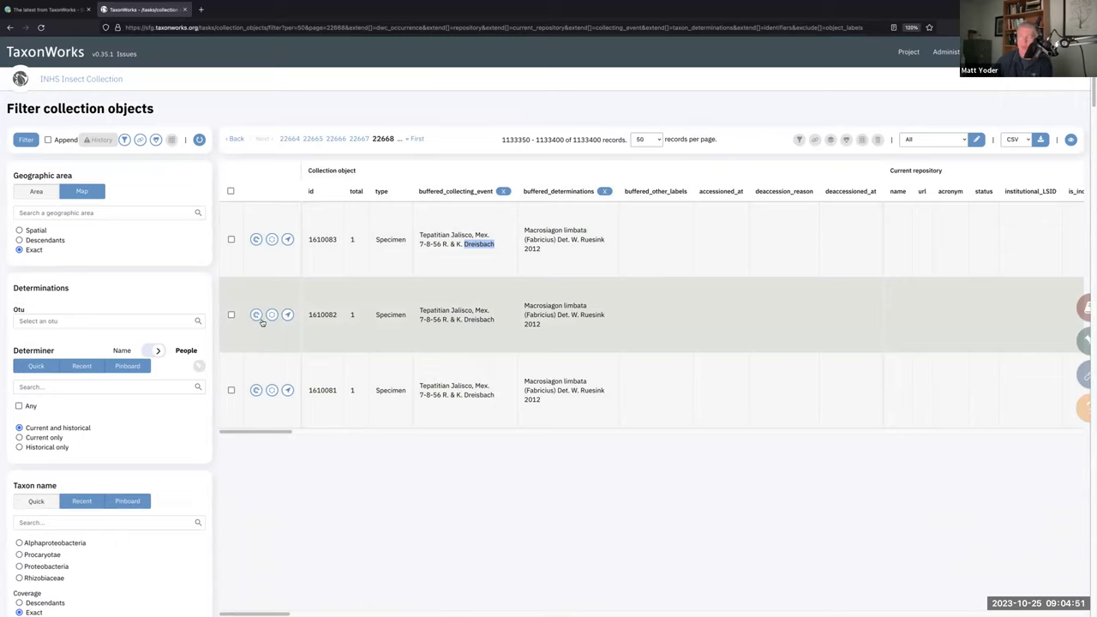
Open the annotator for specimen 1610083 and look at its Notes, Tags, Citations and Depictions forms.
{"action": "left_click", "coordinate": [256, 240]}
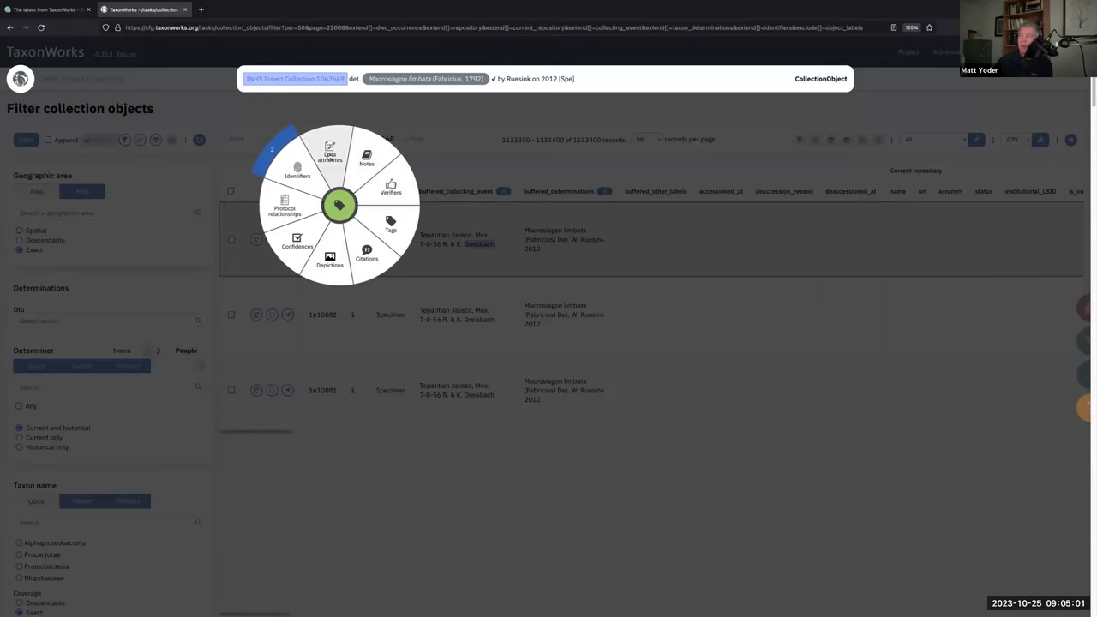
{"action": "left_click", "coordinate": [368, 160]}
{"action": "left_click", "coordinate": [394, 226]}
{"action": "left_click", "coordinate": [367, 252]}
{"action": "left_click", "coordinate": [331, 260]}
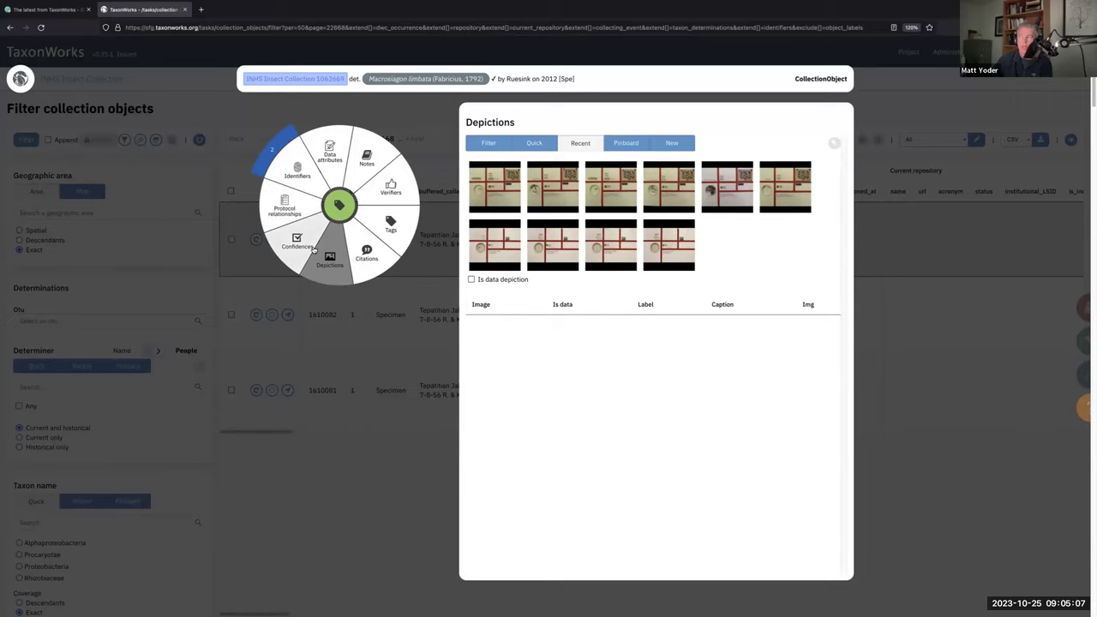
{"action": "left_click", "coordinate": [385, 168]}
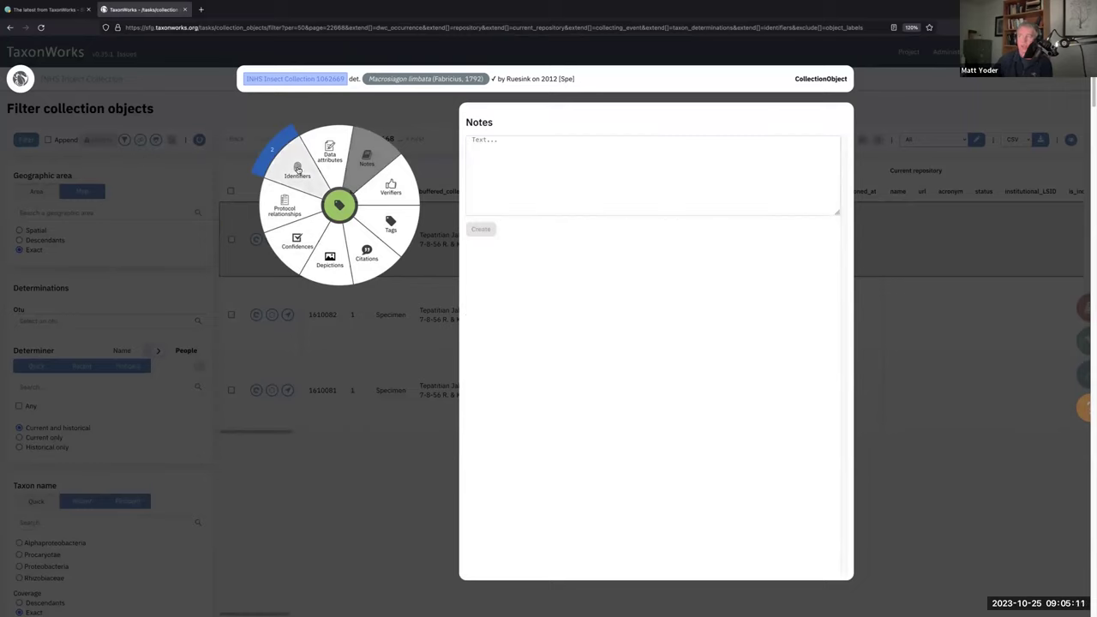
Look over the specimen's Data Attributes, Confidences, Depictions and Tags annotation forms and close the annotator.
{"action": "left_click", "coordinate": [329, 154]}
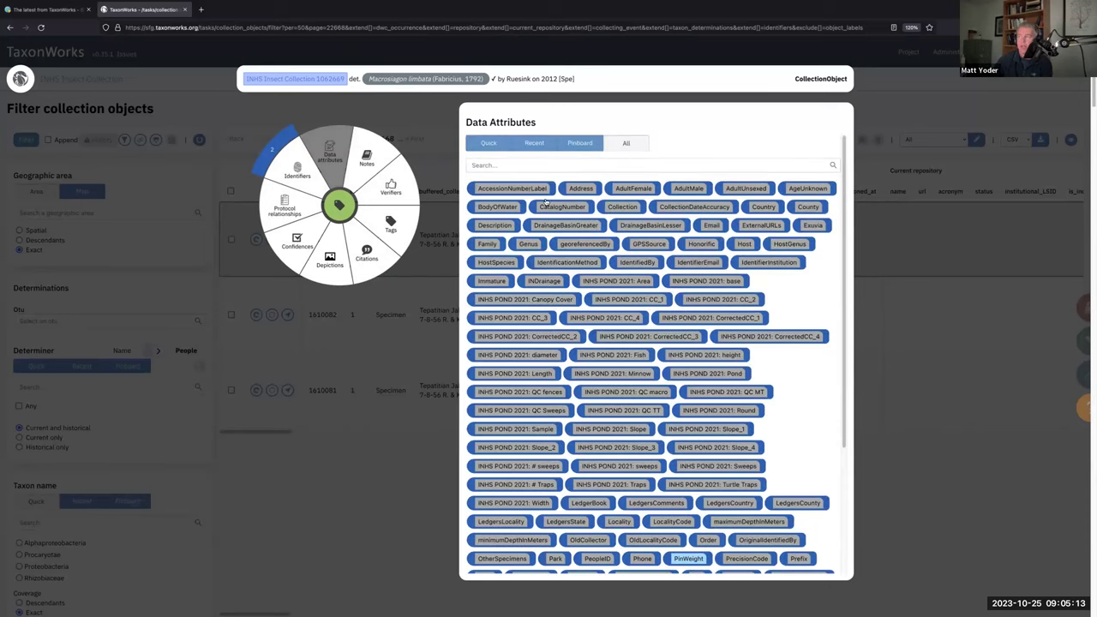
{"action": "scroll", "coordinate": [651, 360], "scroll_direction": "down", "scroll_amount": 5}
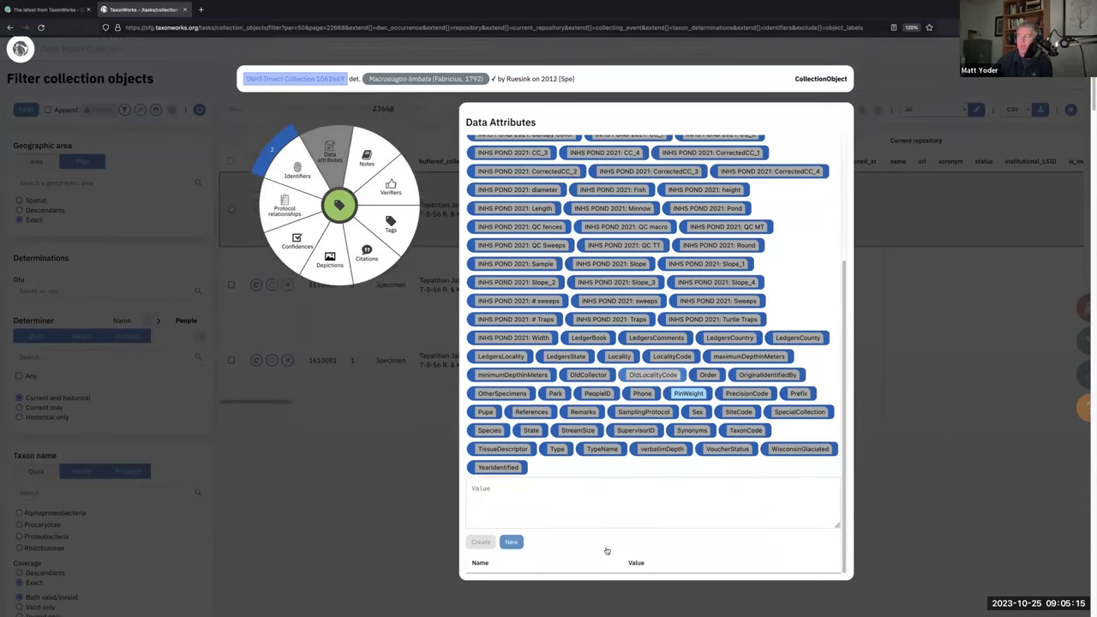
{"action": "left_click", "coordinate": [298, 244]}
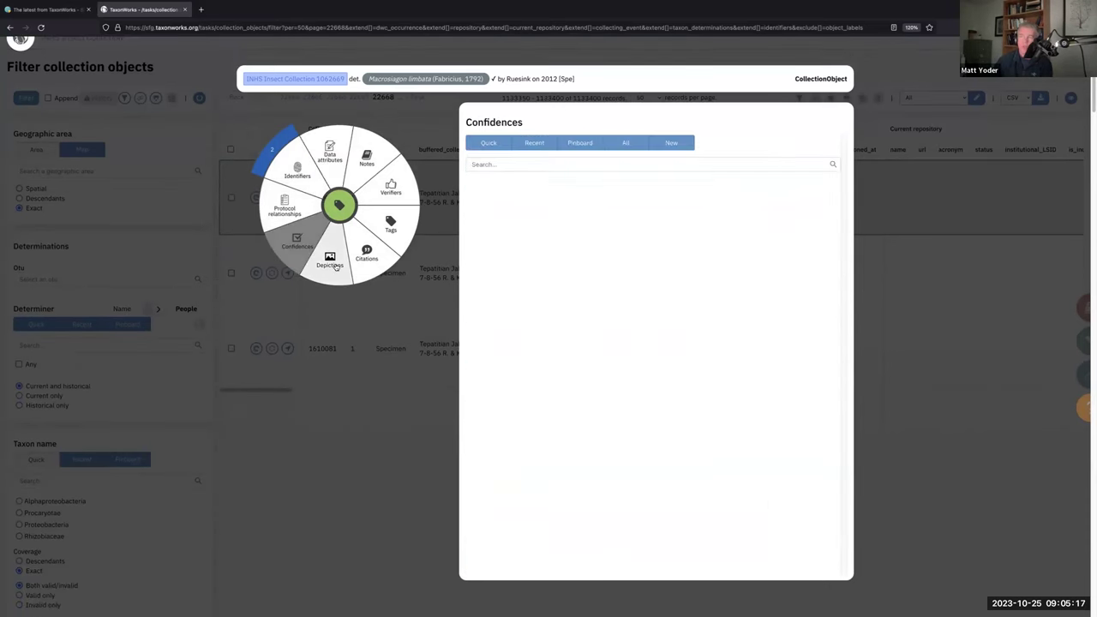
{"action": "left_click", "coordinate": [337, 267]}
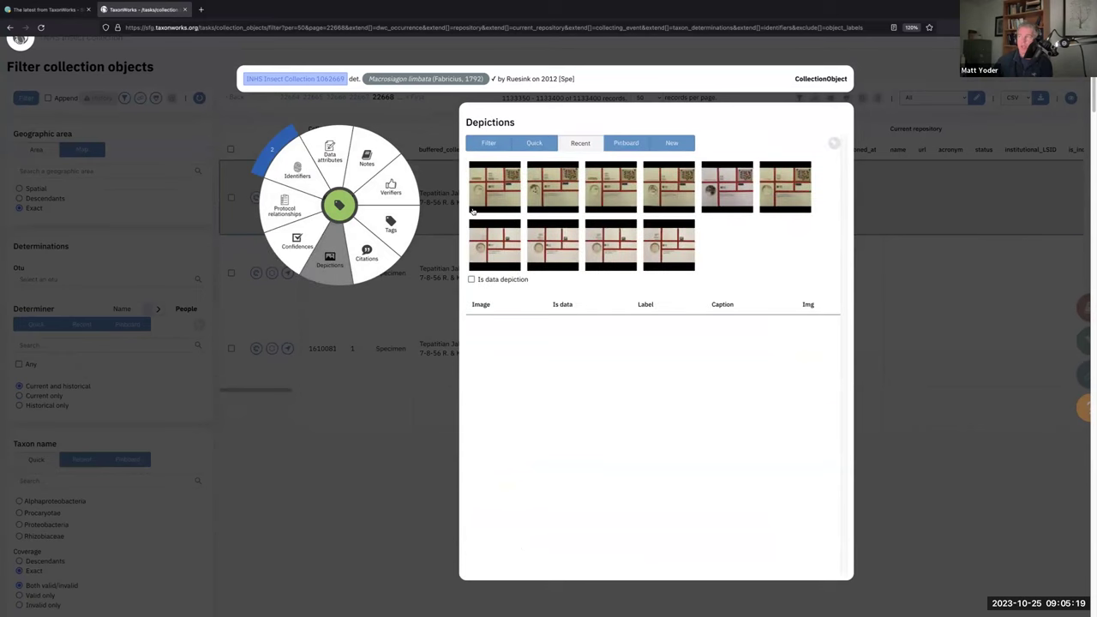
{"action": "left_click", "coordinate": [396, 229]}
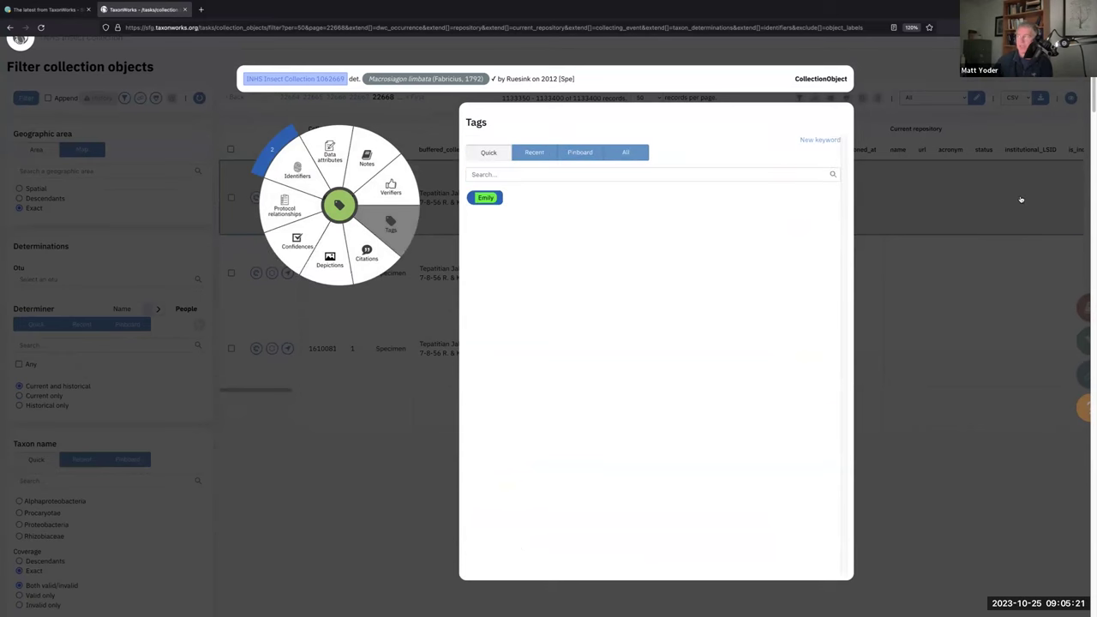
{"action": "left_click", "coordinate": [1020, 200]}
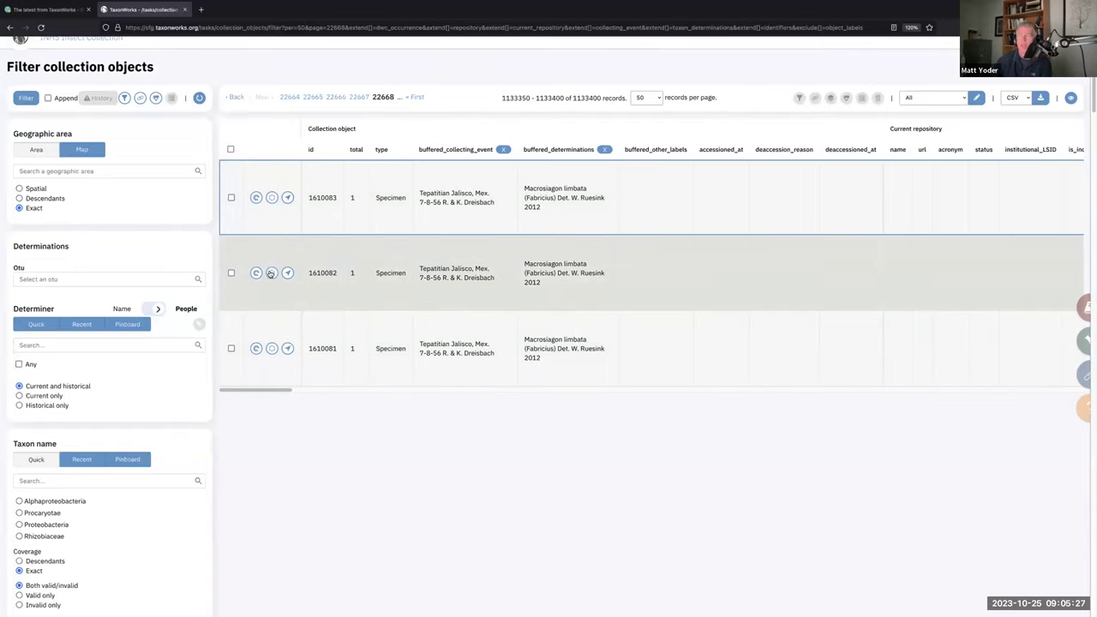
Open the quick forms for specimen 1610082 and view its Taxon Determinations and Biocuration Classifications.
{"action": "scroll", "coordinate": [271, 274], "scroll_direction": "up", "scroll_amount": 1}
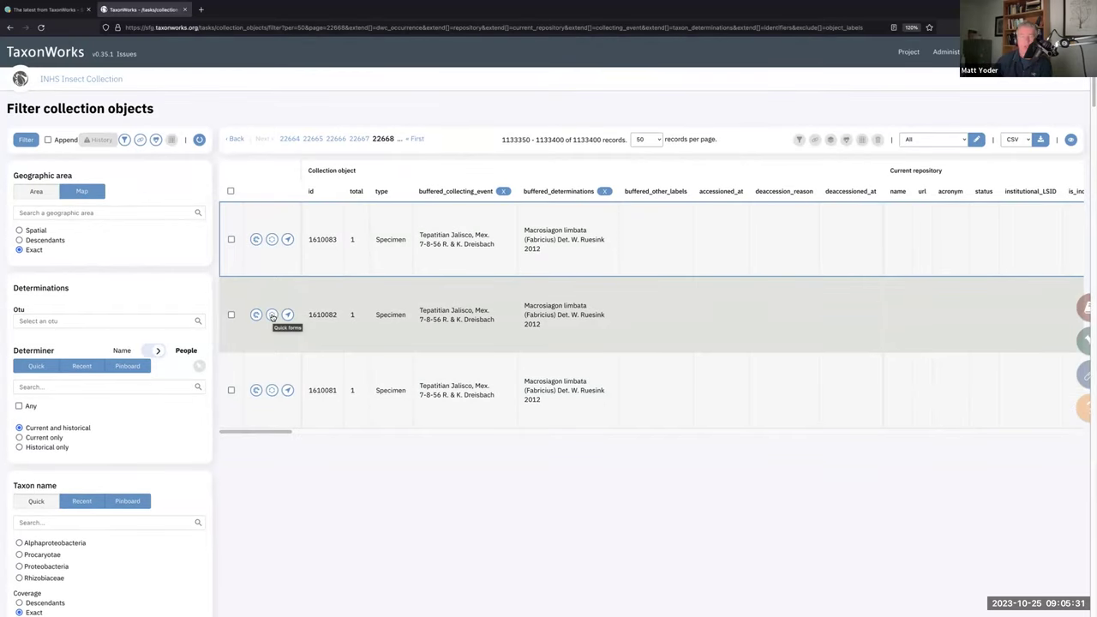
{"action": "left_click", "coordinate": [272, 315]}
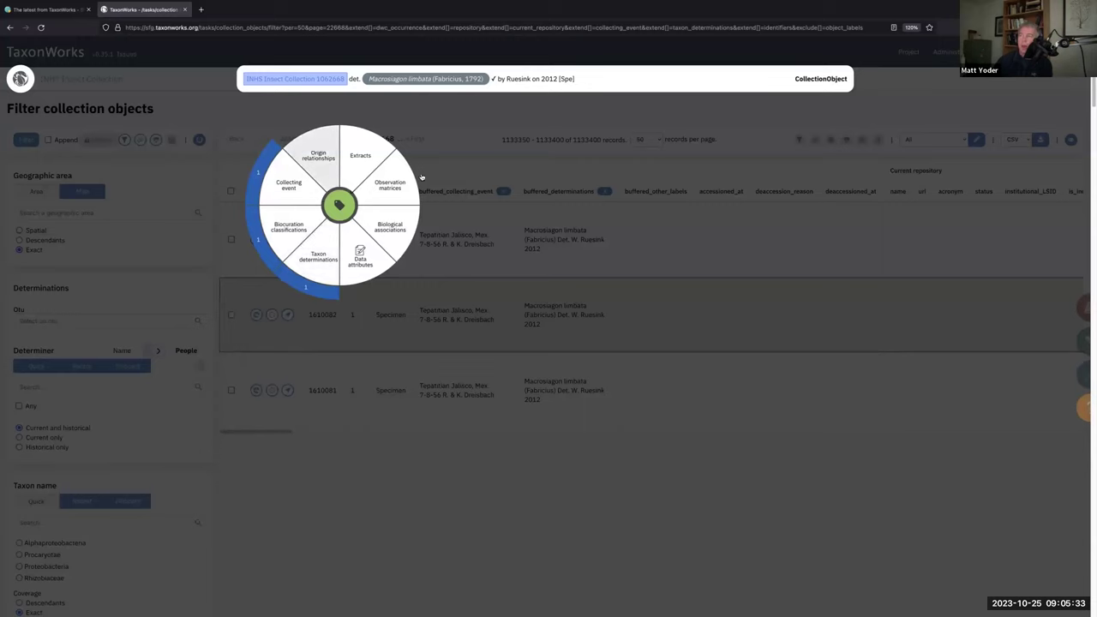
{"action": "left_click", "coordinate": [315, 271]}
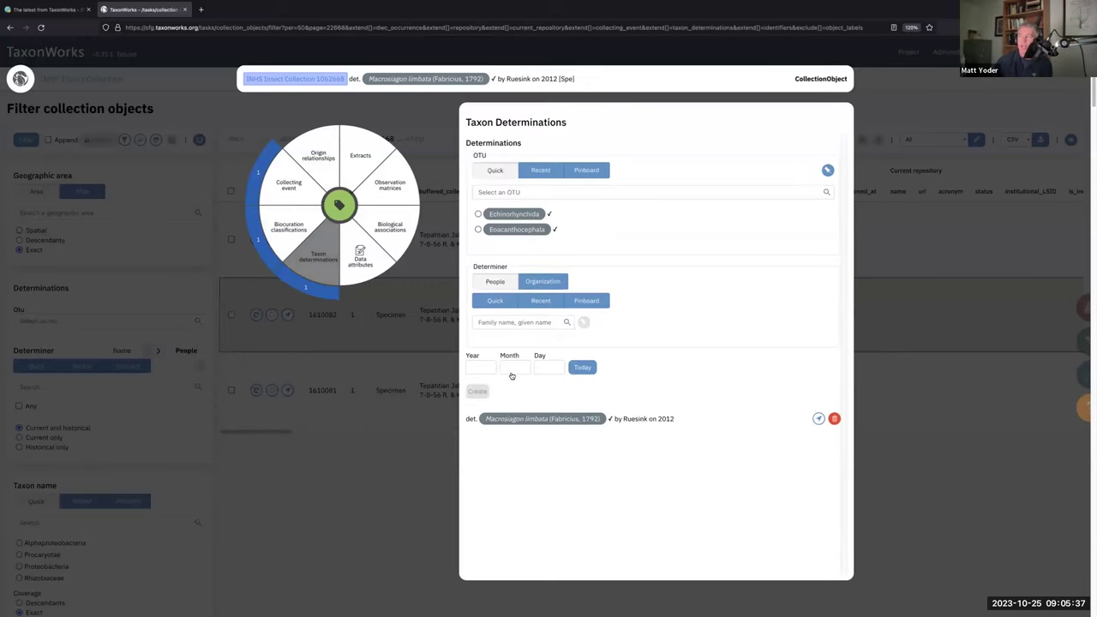
{"action": "left_click", "coordinate": [302, 230]}
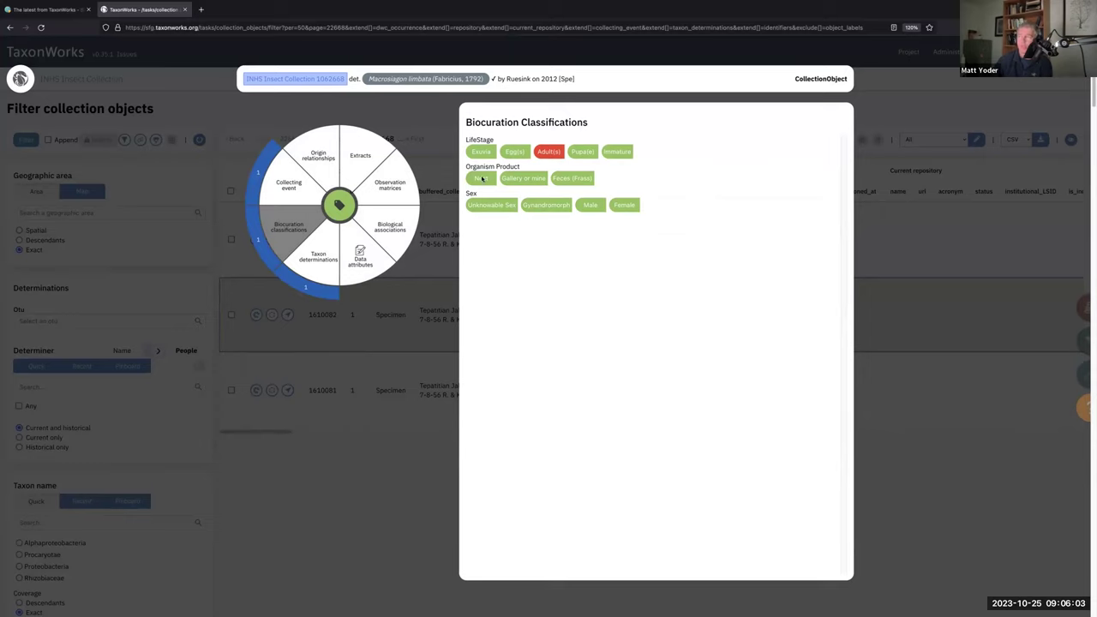
View the Origin Relationships, Extracts and Biological Associations quick forms for specimen 1610082, and close the quick forms.
{"action": "left_click", "coordinate": [303, 159]}
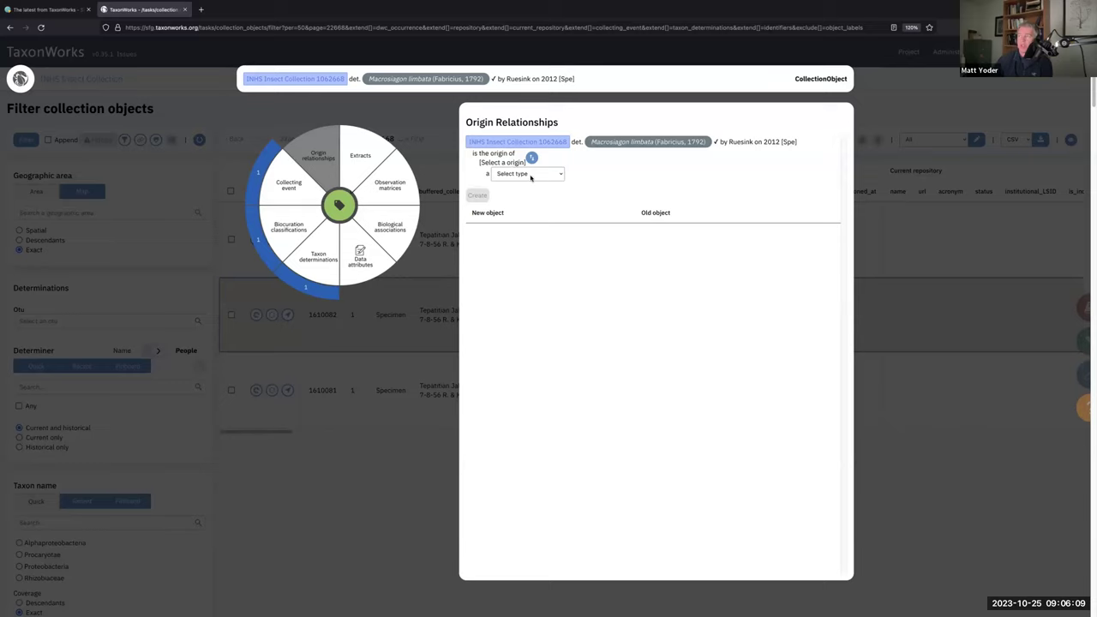
{"action": "left_click", "coordinate": [363, 156]}
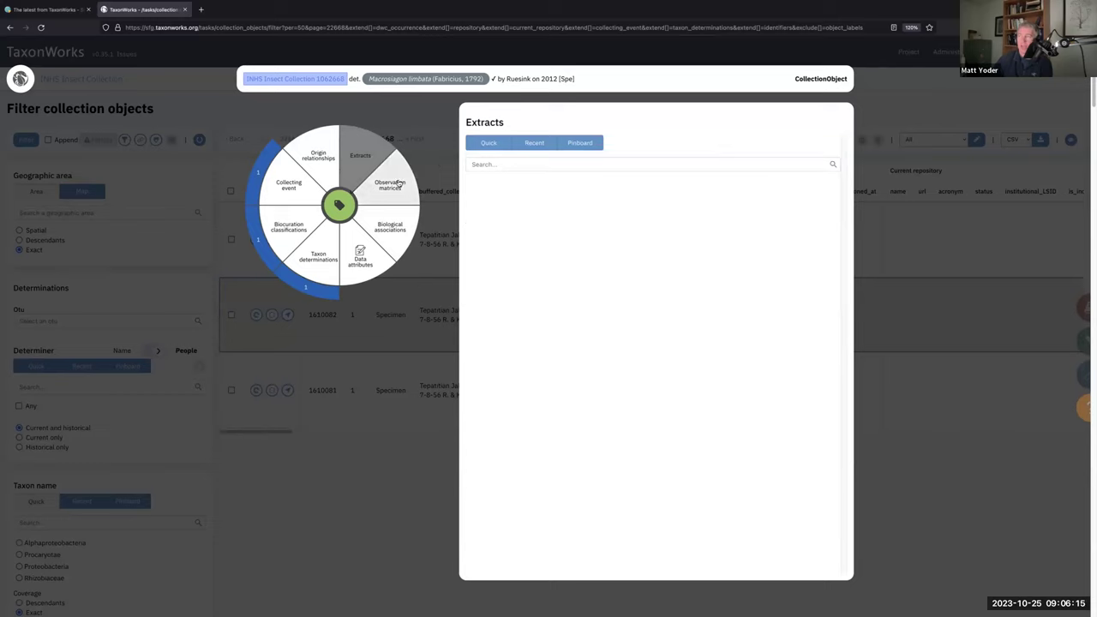
{"action": "left_click", "coordinate": [392, 228]}
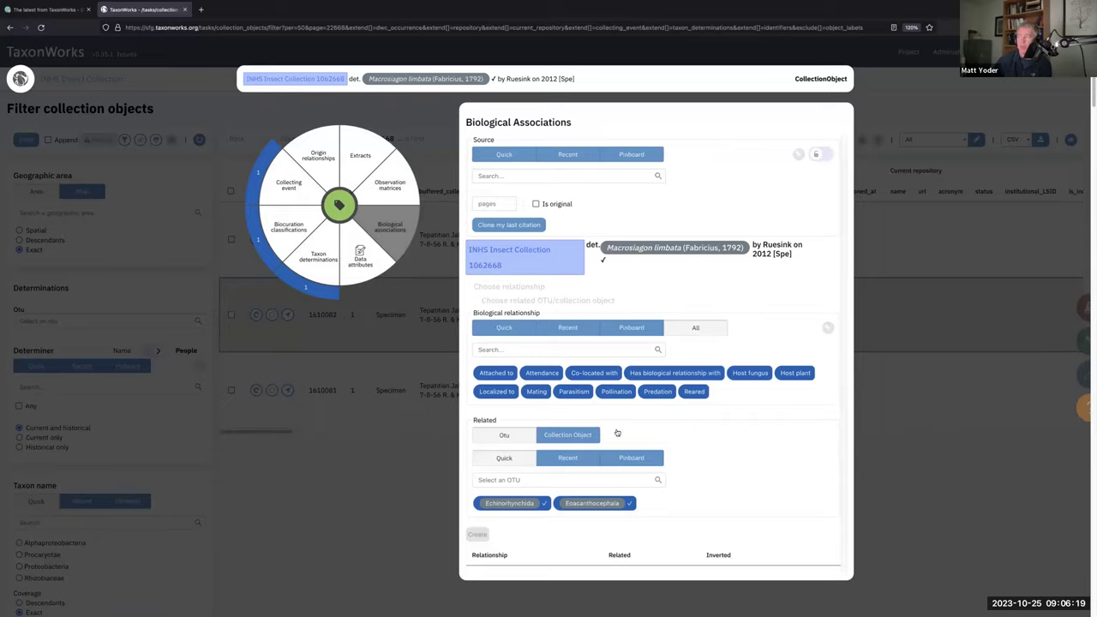
{"action": "scroll", "coordinate": [613, 437], "scroll_direction": "down", "scroll_amount": 3}
{"action": "scroll", "coordinate": [352, 353], "scroll_direction": "up", "scroll_amount": 2}
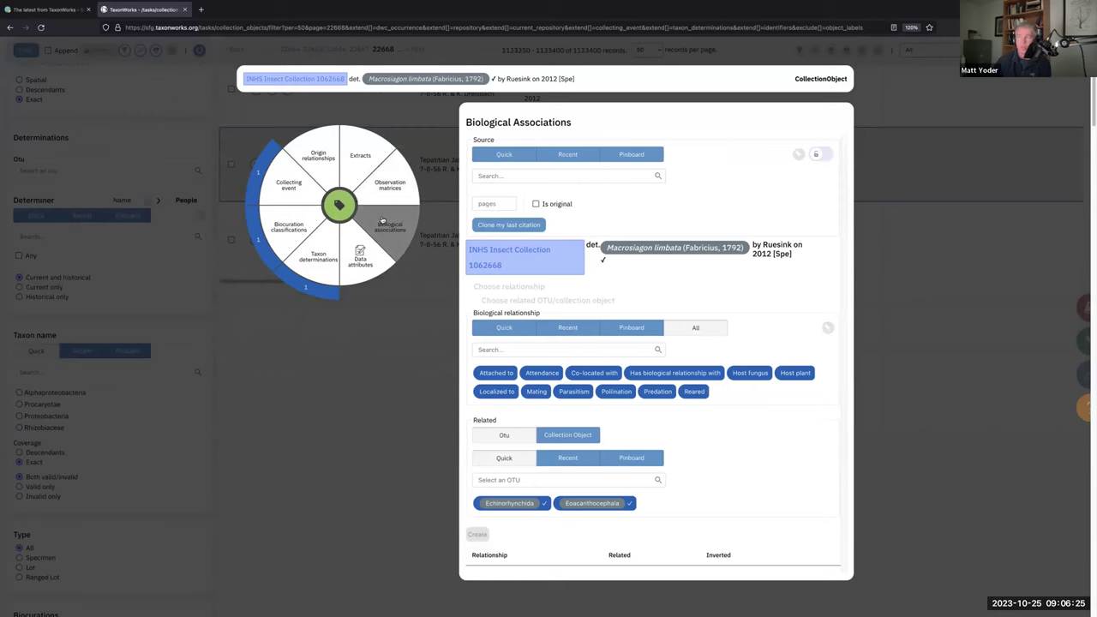
{"action": "left_click", "coordinate": [398, 369]}
{"action": "scroll", "coordinate": [411, 269], "scroll_direction": "up", "scroll_amount": 4}
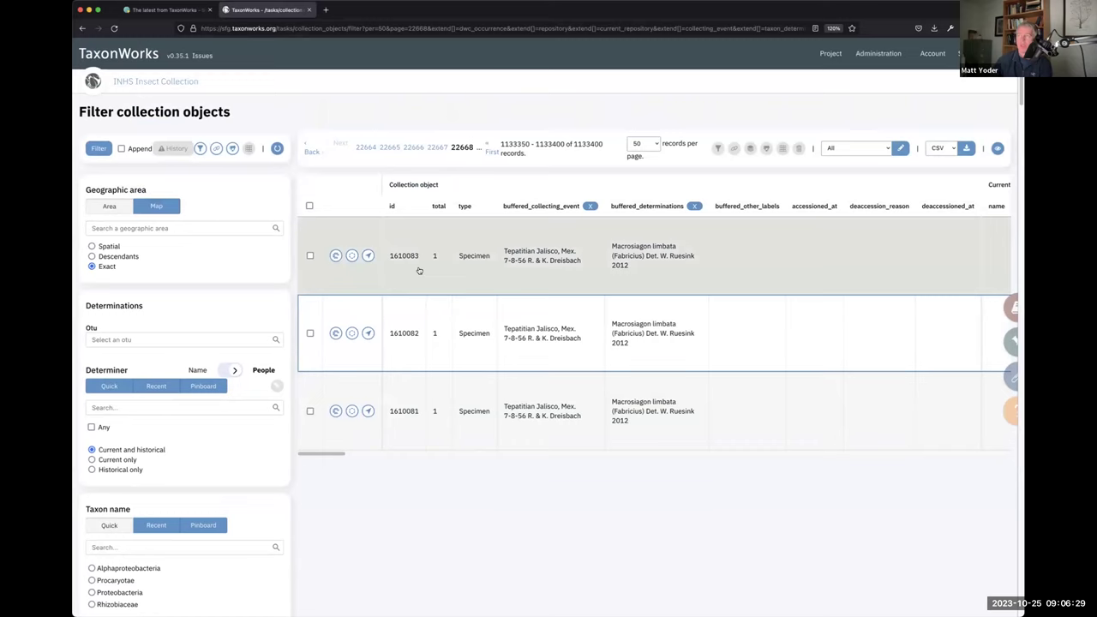
Open the Object graph task for specimen 1610083 from its full task list in a separate tab and view it.
{"action": "left_click", "coordinate": [368, 255]}
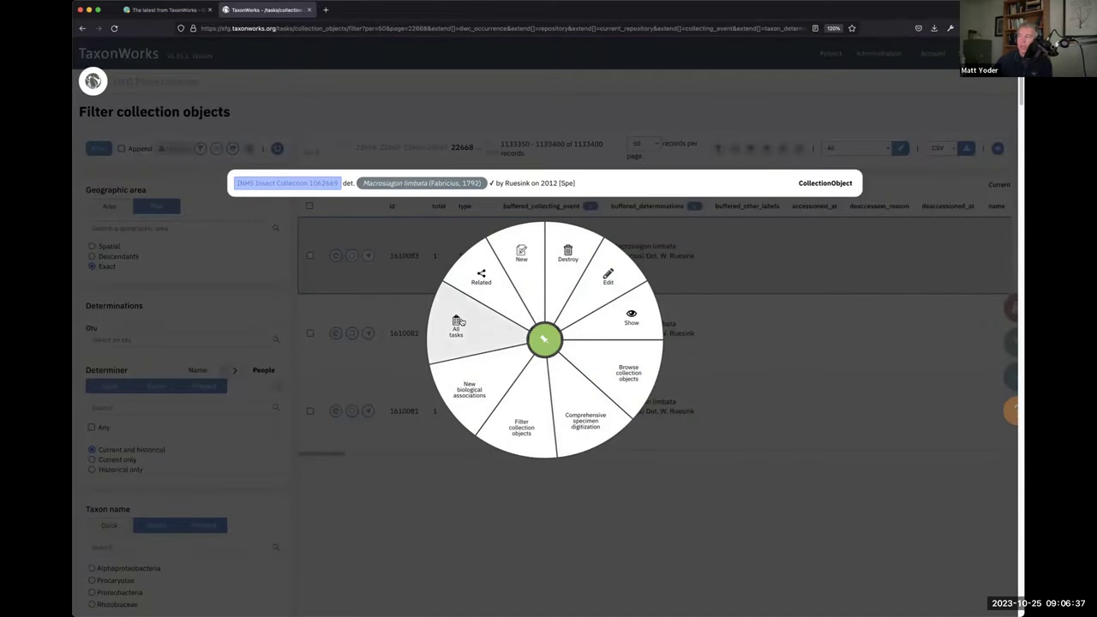
{"action": "left_click", "coordinate": [463, 322]}
{"action": "middle_click", "coordinate": [257, 453]}
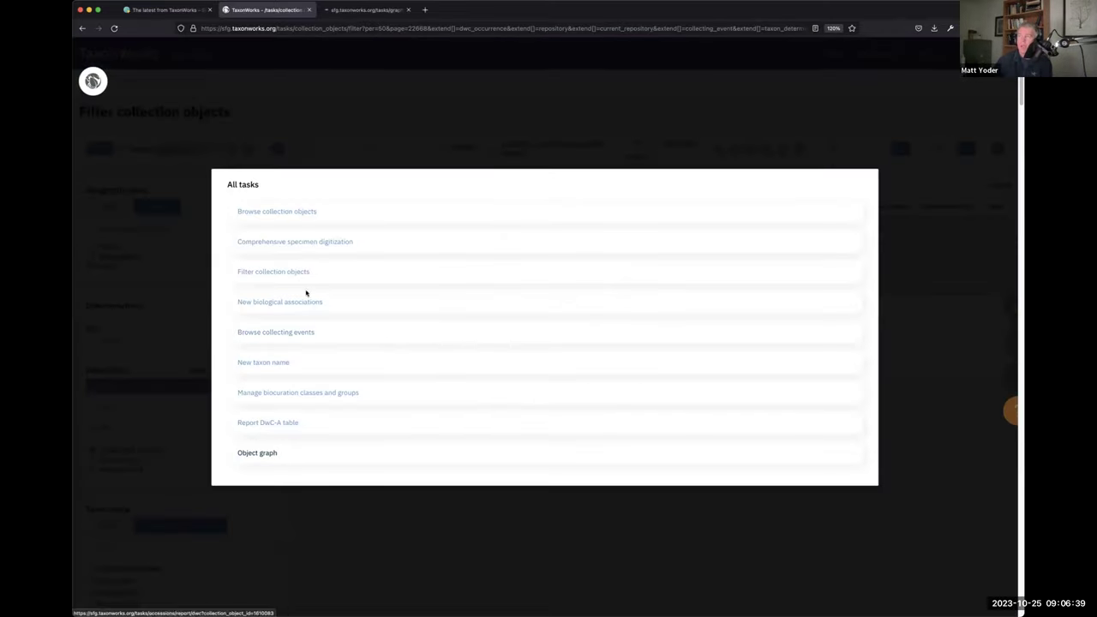
{"action": "left_click", "coordinate": [354, 11]}
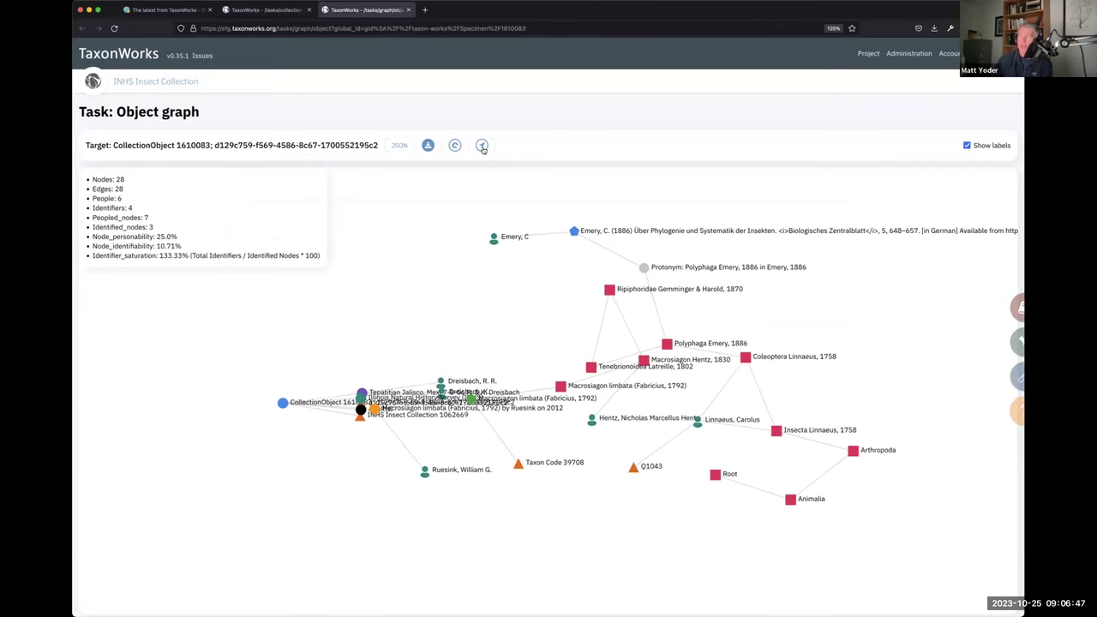
Check the annotator and navigation wheels available from the object graph, and return to the unobstructed collection object filter results.
{"action": "left_click", "coordinate": [455, 144]}
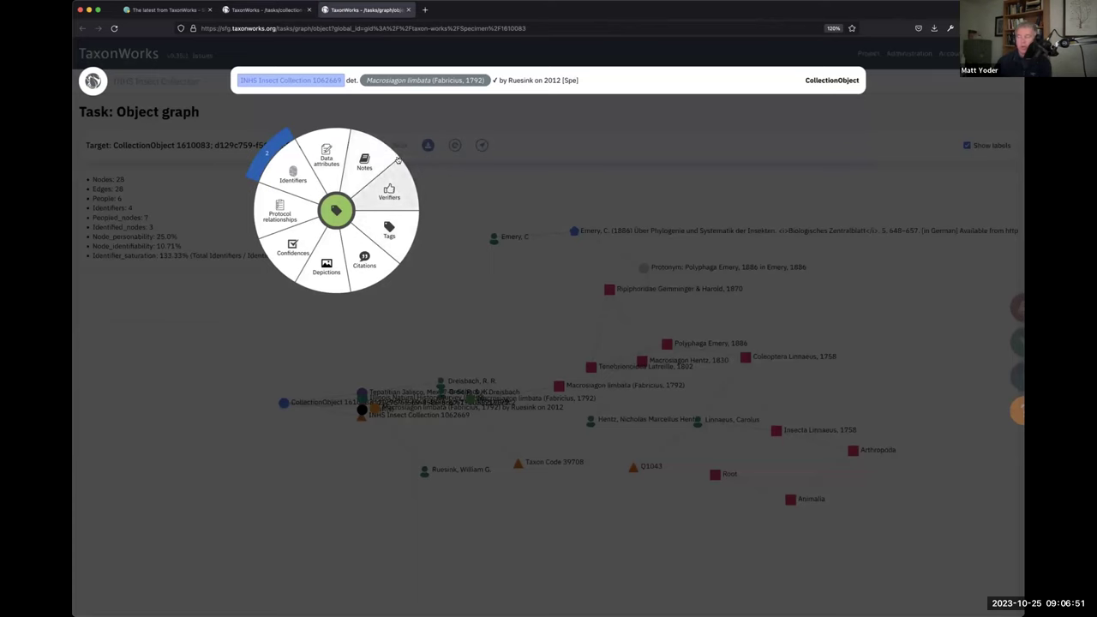
{"action": "left_click", "coordinate": [484, 173]}
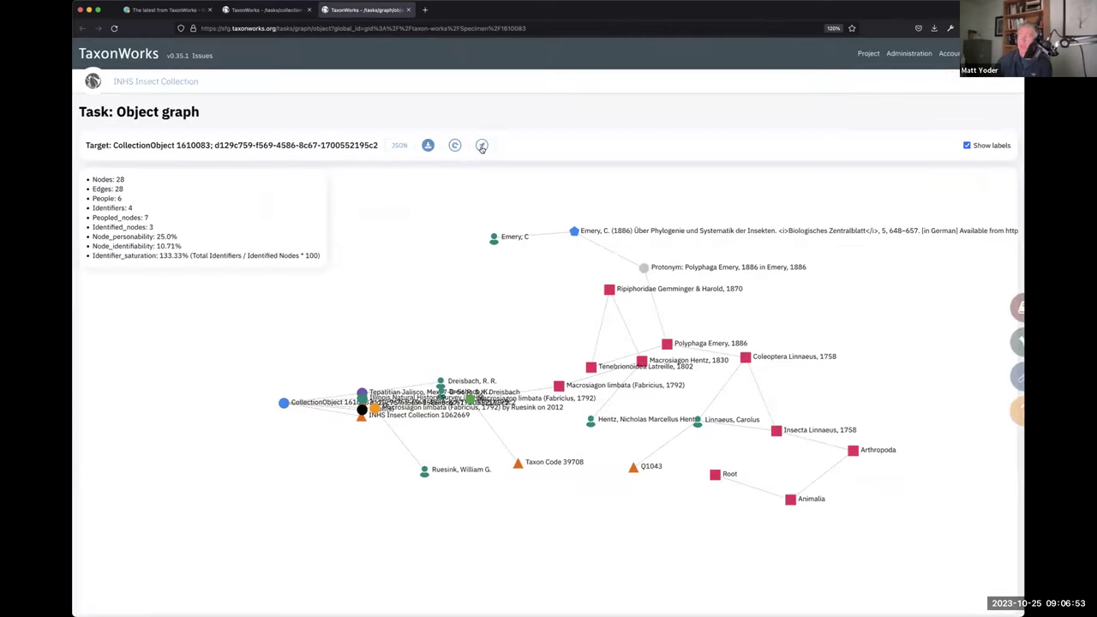
{"action": "left_click", "coordinate": [482, 145]}
{"action": "left_click", "coordinate": [455, 297]}
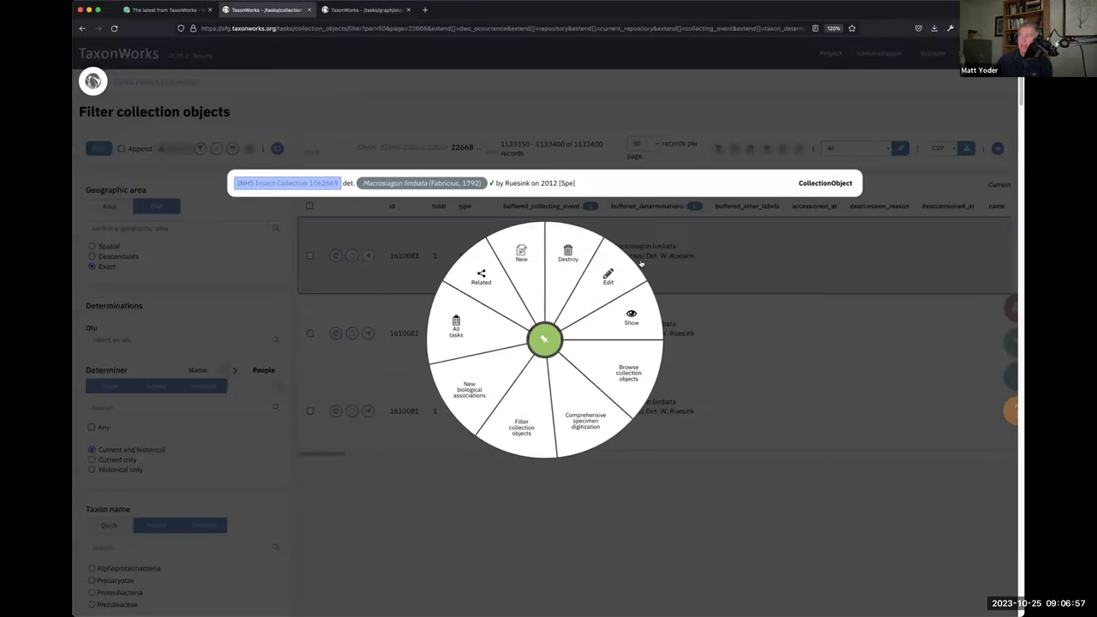
{"action": "left_click", "coordinate": [405, 303]}
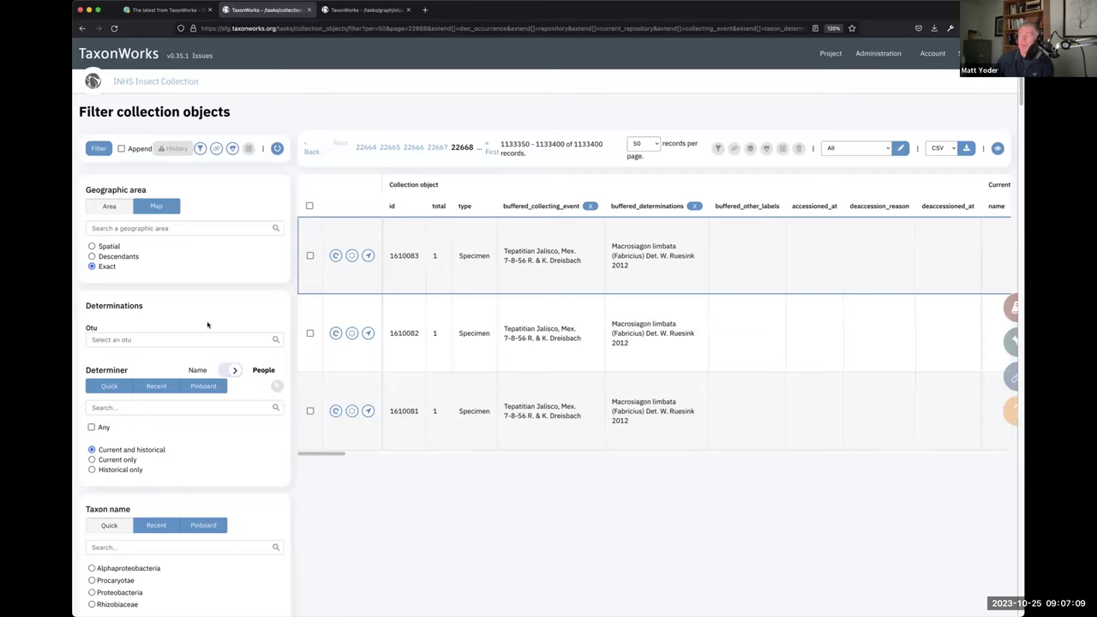
Reset the collection object filter and switch the Geographic area facet to its map, positioned over southern South America.
{"action": "left_click", "coordinate": [277, 147]}
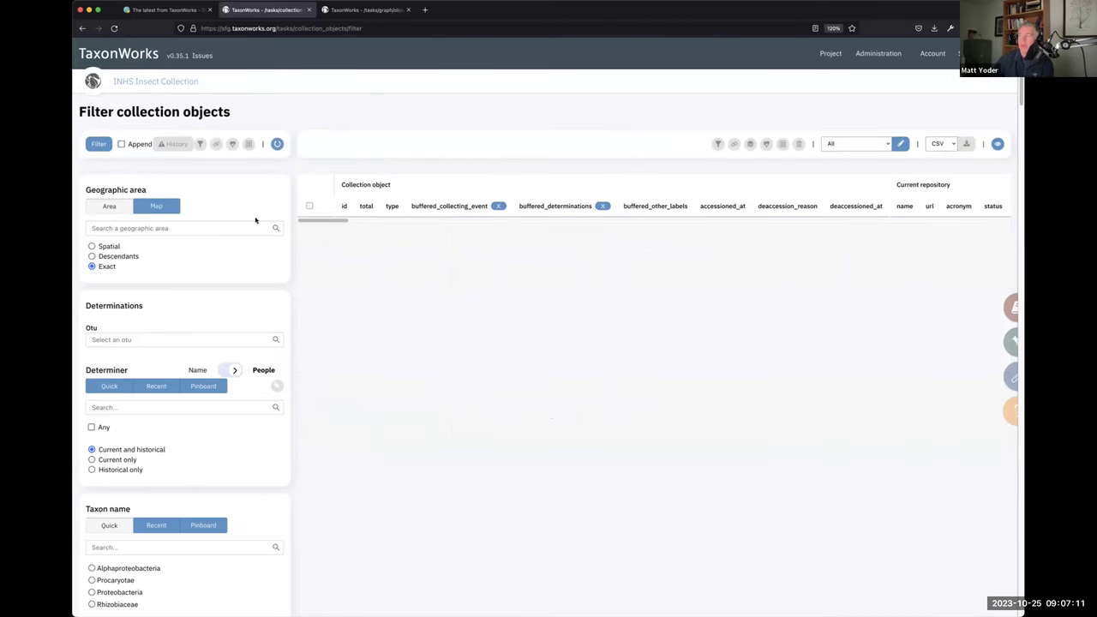
{"action": "left_click", "coordinate": [163, 10]}
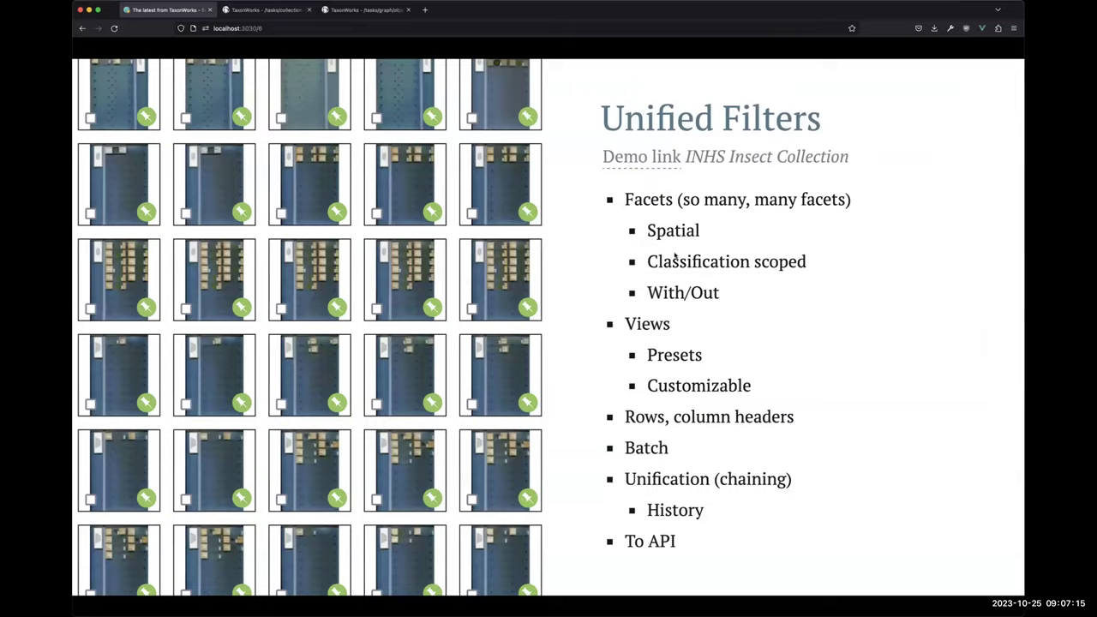
{"action": "left_click", "coordinate": [259, 10]}
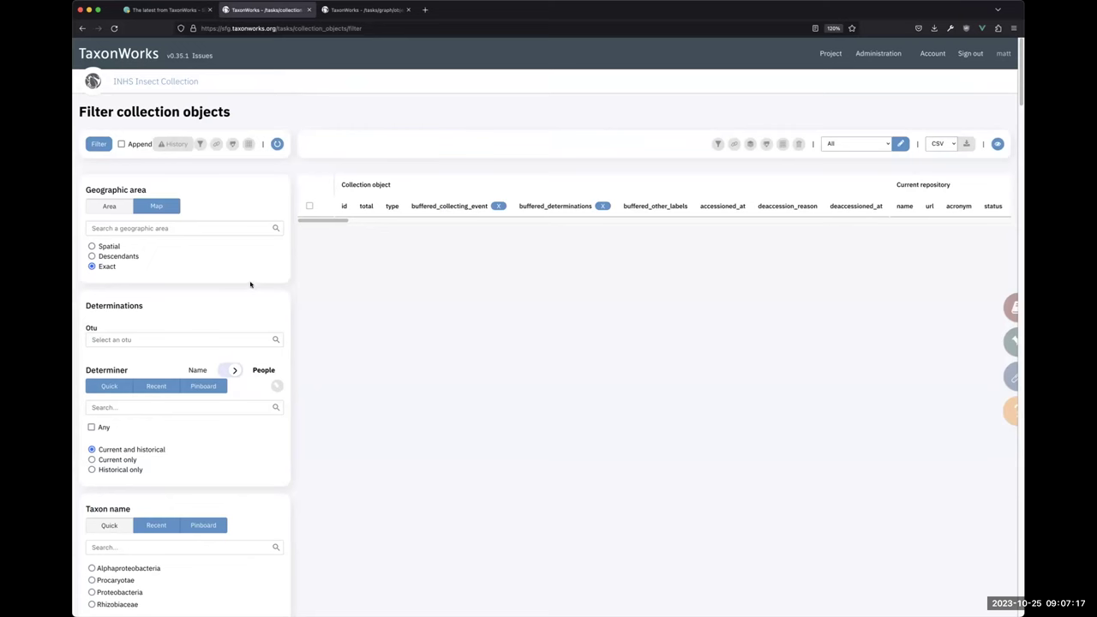
{"action": "left_click", "coordinate": [155, 207]}
{"action": "scroll", "coordinate": [154, 332], "scroll_direction": "up", "scroll_amount": 3}
{"action": "scroll", "coordinate": [218, 308], "scroll_direction": "up", "scroll_amount": 2}
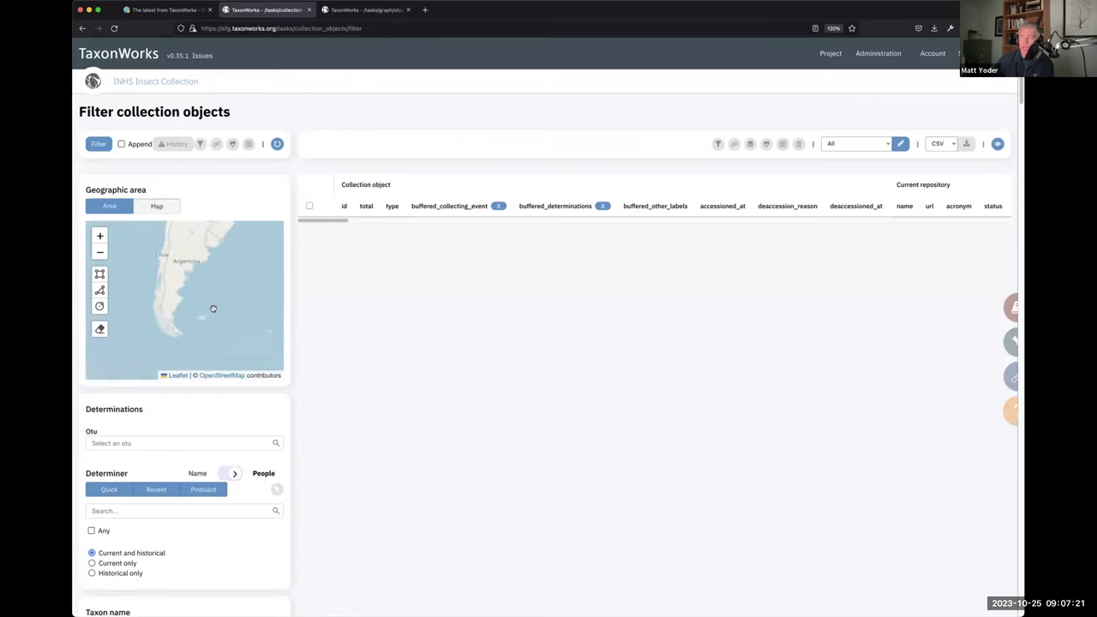
Try filtering collection objects by a rectangle drawn on the map around the southern part of South America.
{"action": "left_click", "coordinate": [100, 274]}
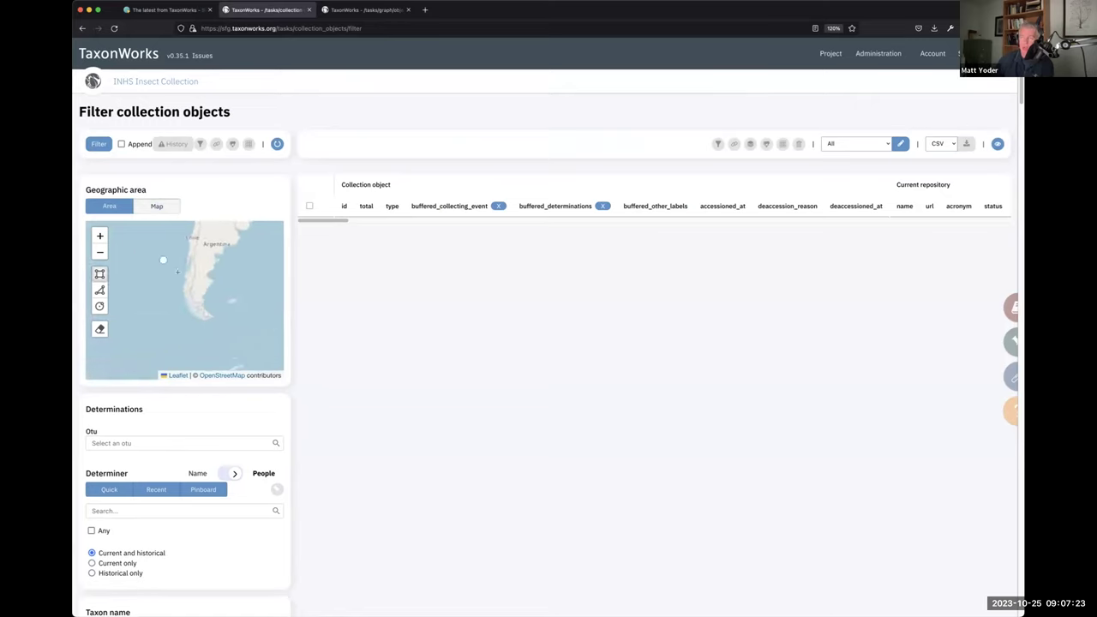
{"action": "left_click_drag", "start_coordinate": [166, 252], "coordinate": [250, 327]}
{"action": "key", "text": "ctrl+Return"}
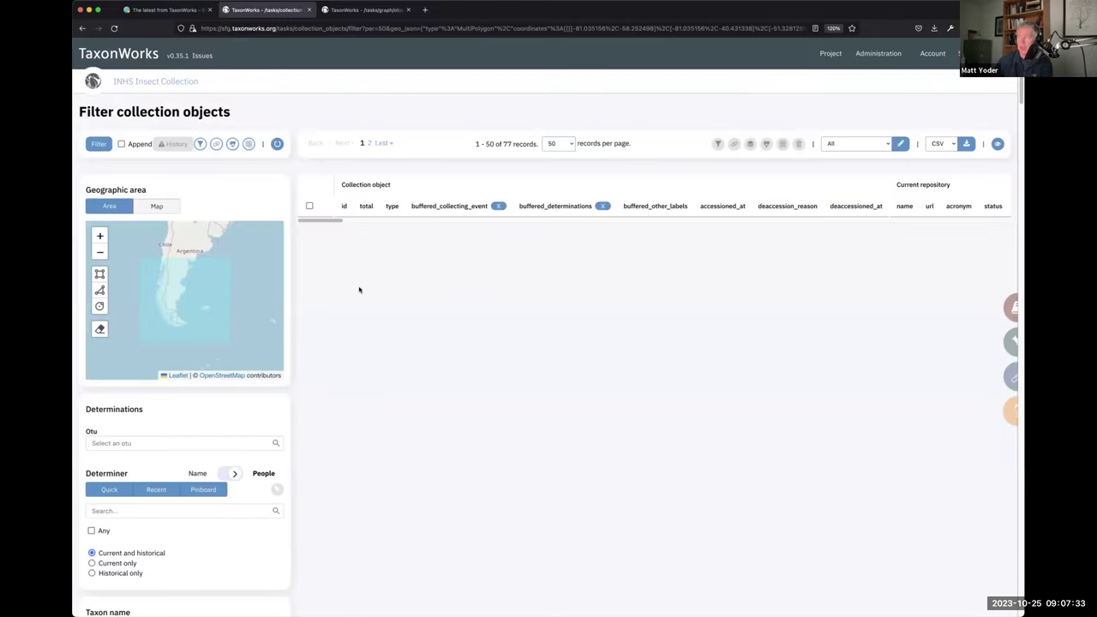
{"action": "scroll", "coordinate": [463, 228], "scroll_direction": "down", "scroll_amount": 1}
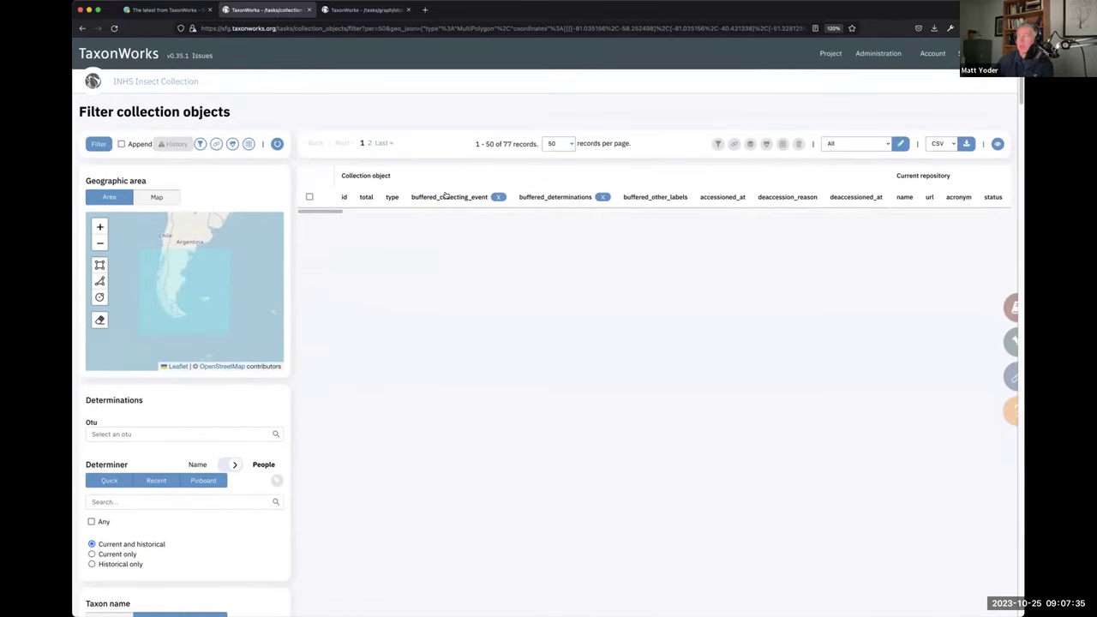
Reset the filter, draw a larger rectangle over southern South America on the map, and run the filter to browse its records.
{"action": "left_click", "coordinate": [278, 144]}
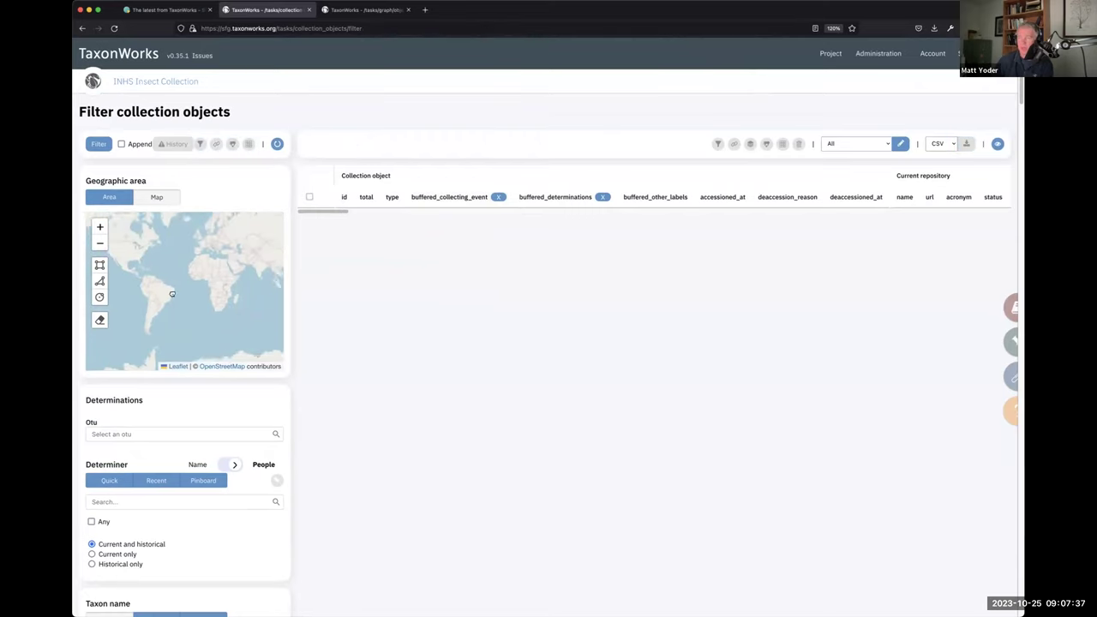
{"action": "left_click", "coordinate": [100, 265]}
{"action": "left_click_drag", "start_coordinate": [146, 277], "coordinate": [199, 326]}
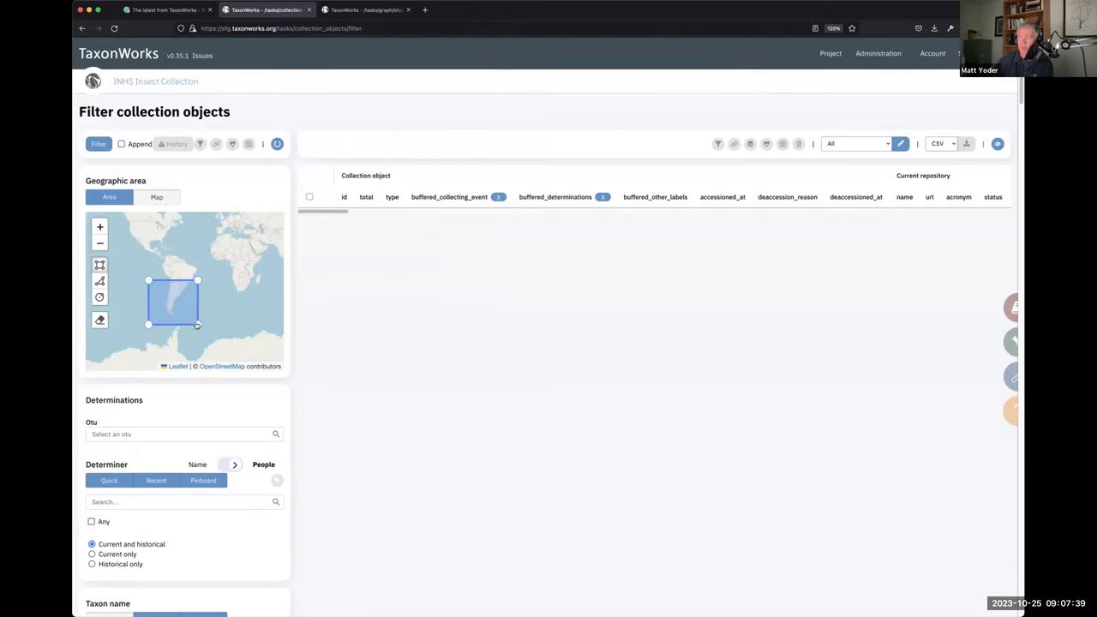
{"action": "left_click", "coordinate": [100, 143]}
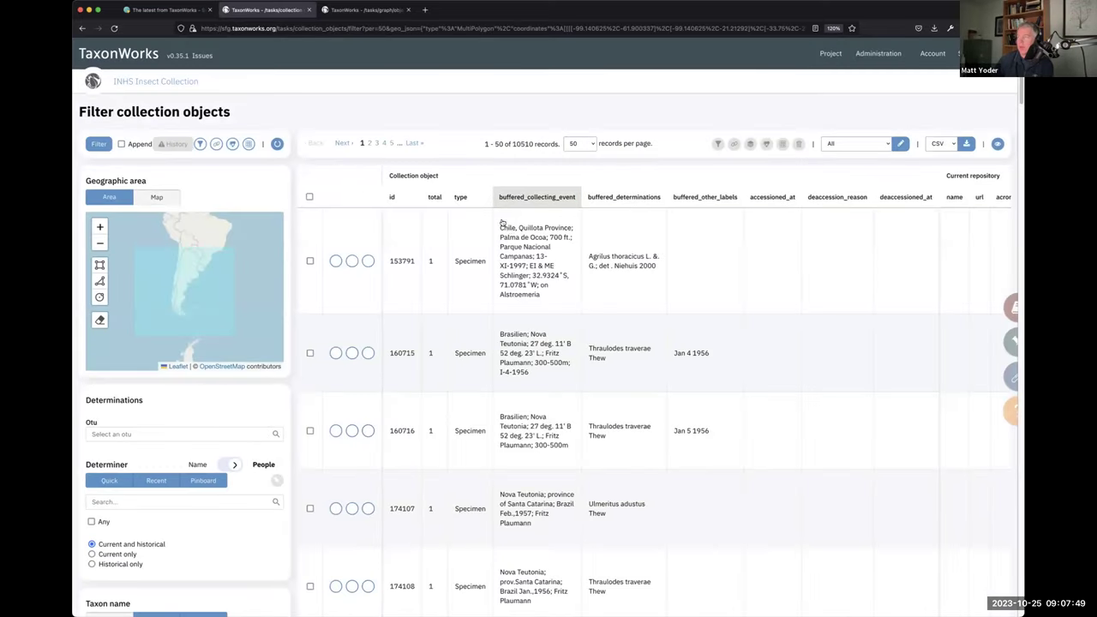
{"action": "scroll", "coordinate": [569, 288], "scroll_direction": "down", "scroll_amount": 3}
{"action": "scroll", "coordinate": [548, 240], "scroll_direction": "up", "scroll_amount": 3}
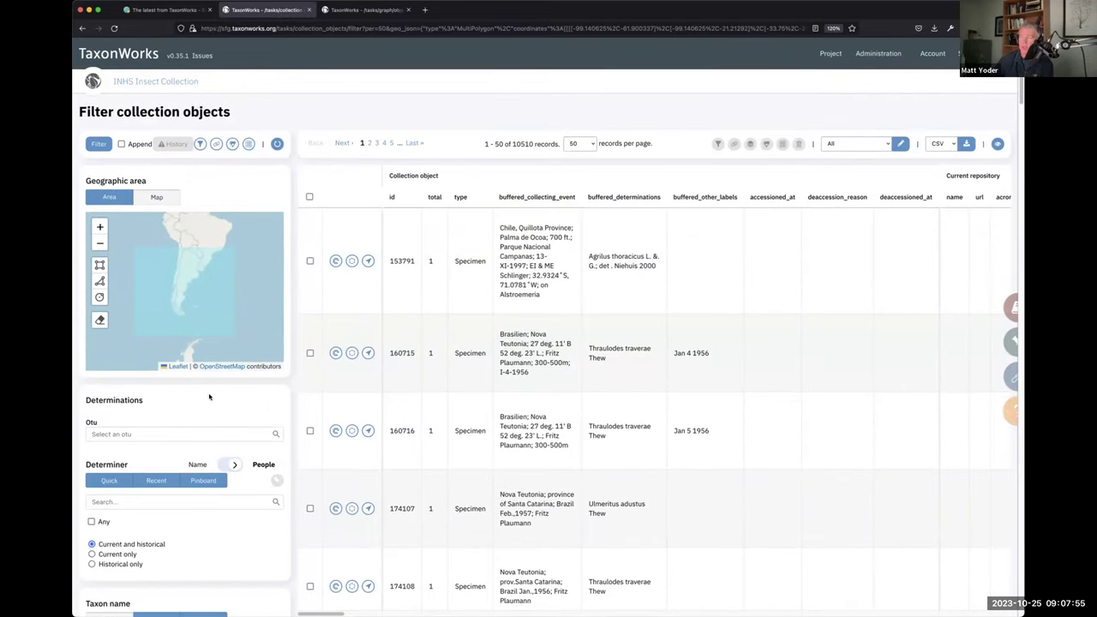
Add the order Lepidoptera as the taxon name with Descendants coverage and run the filter.
{"action": "scroll", "coordinate": [208, 397], "scroll_direction": "down", "scroll_amount": 5}
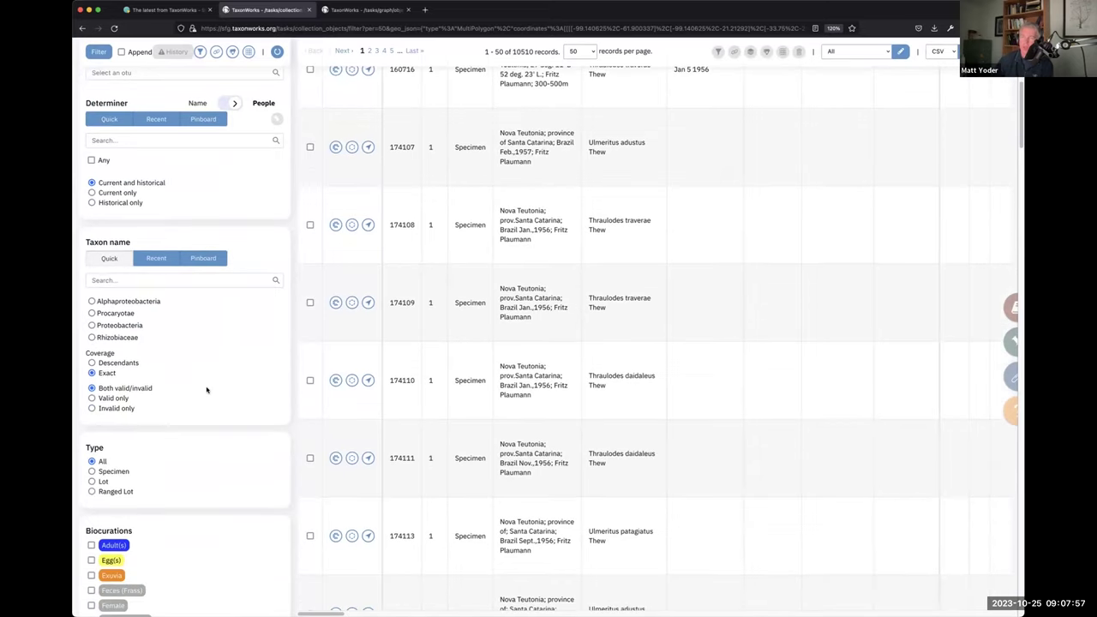
{"action": "left_click", "coordinate": [114, 280]}
{"action": "type", "text": "Lep"}
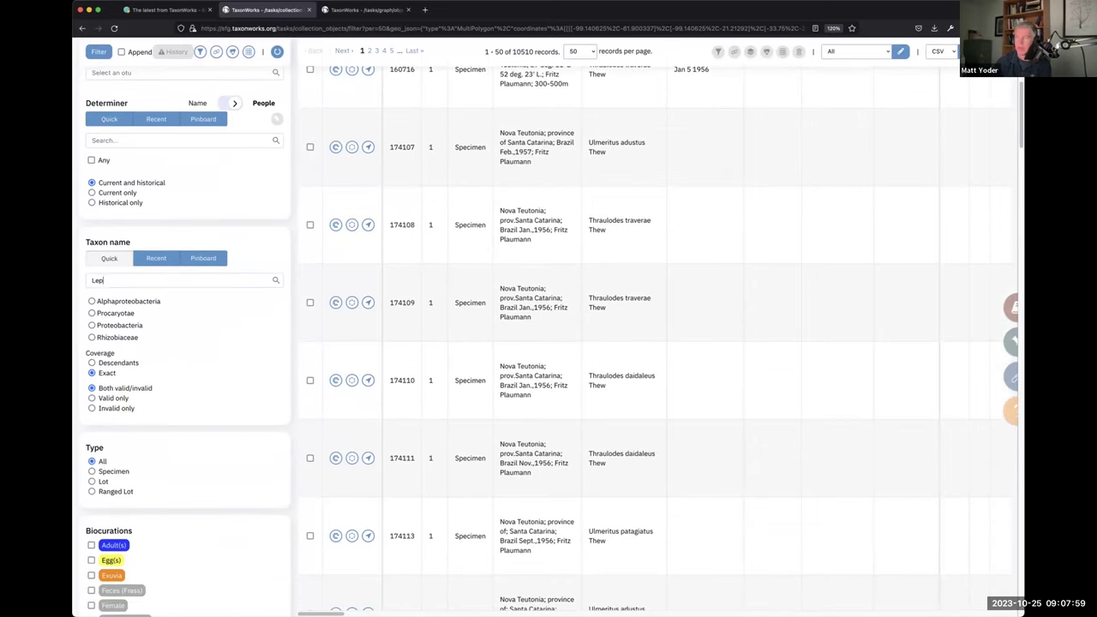
{"action": "type", "text": "idoptera"}
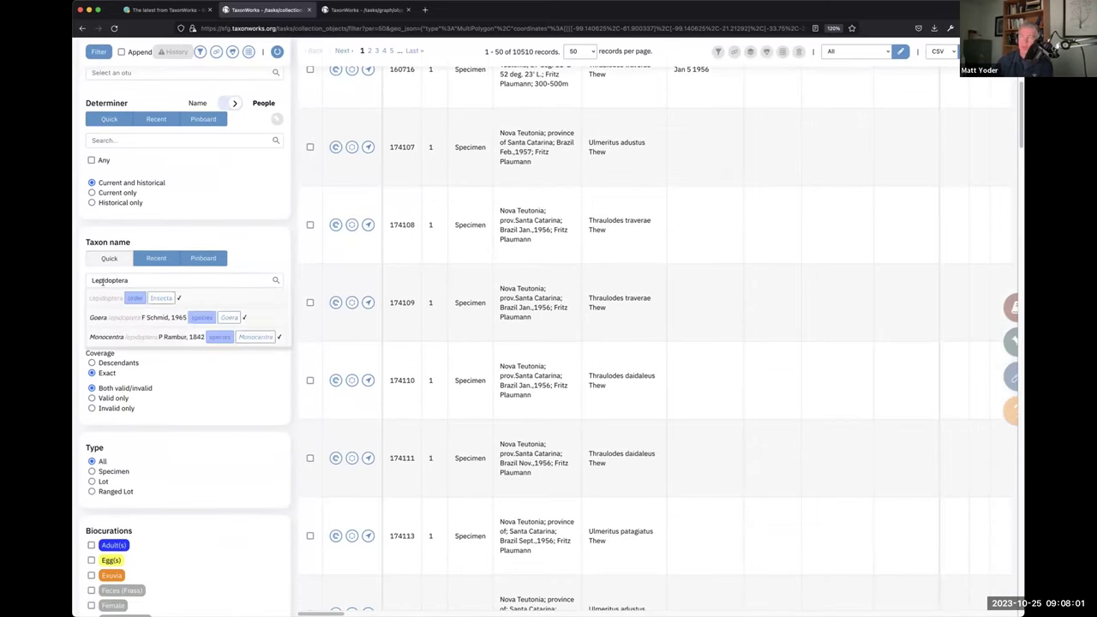
{"action": "left_click", "coordinate": [103, 298]}
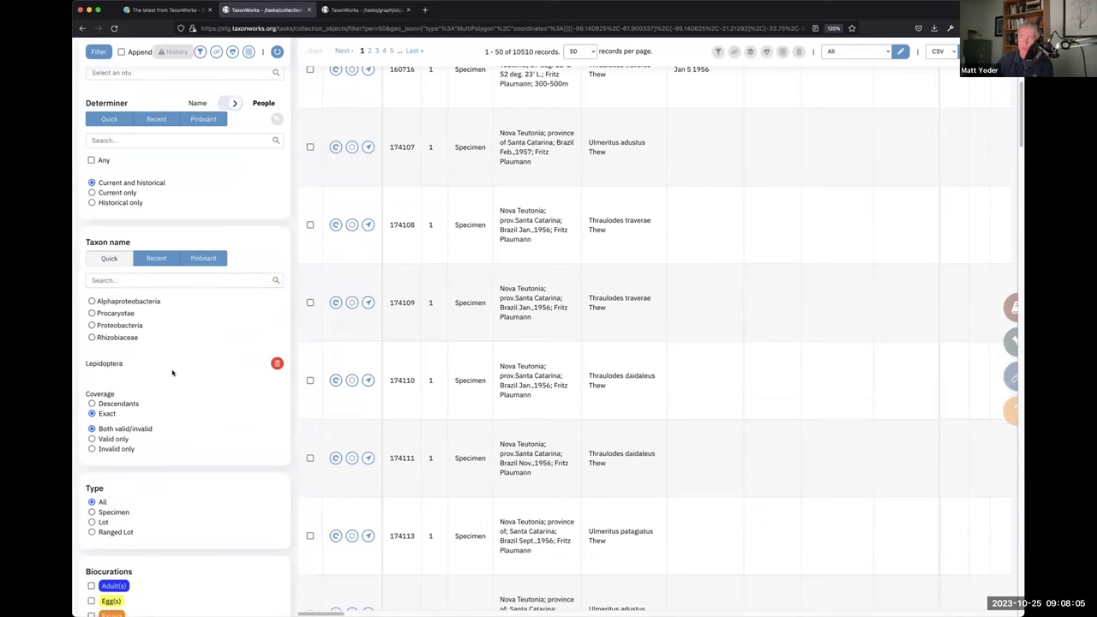
{"action": "left_click", "coordinate": [99, 52]}
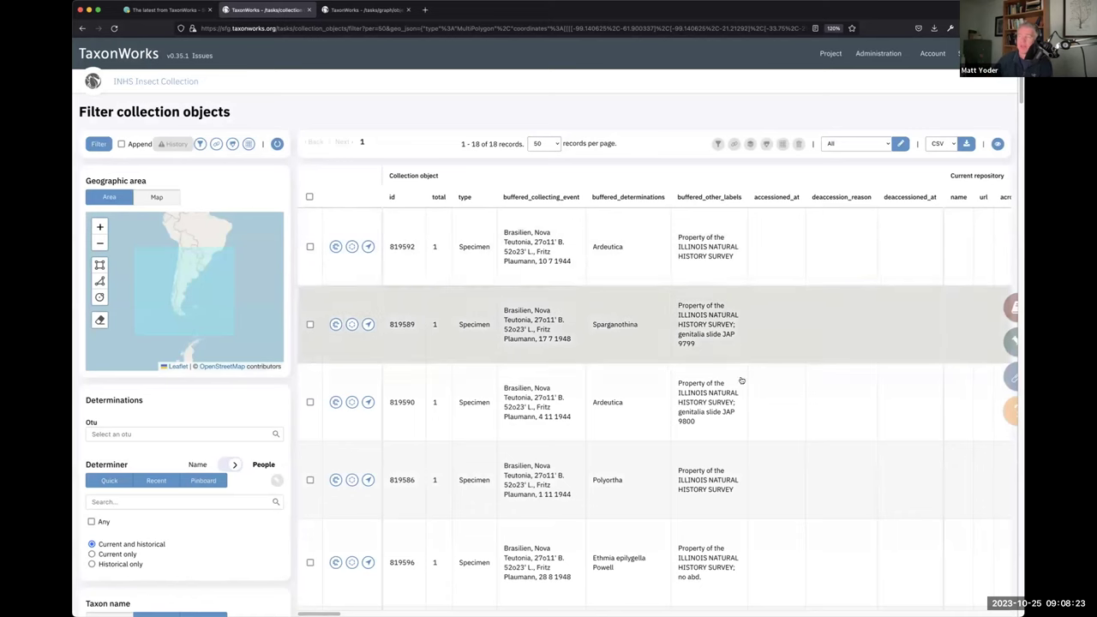
Look through the filter facets from Taxon name and Identifiers, including the Collecting Event field options, down to Repository, Tags, Buffered and Protocols.
{"action": "scroll", "coordinate": [120, 184], "scroll_direction": "down", "scroll_amount": 1}
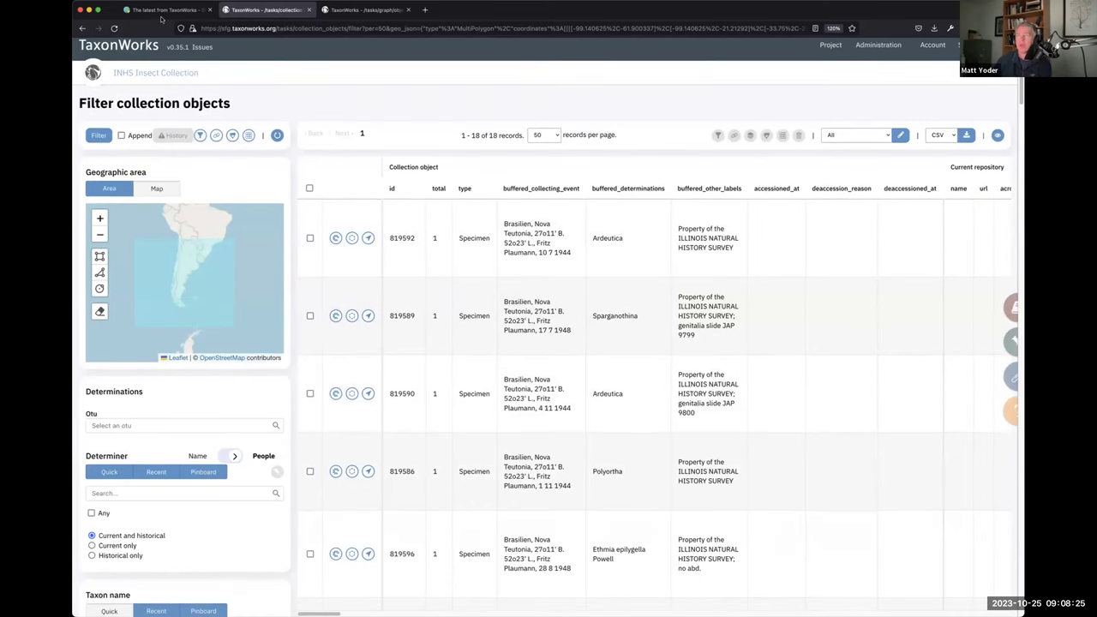
{"action": "scroll", "coordinate": [220, 351], "scroll_direction": "down", "scroll_amount": 2}
{"action": "scroll", "coordinate": [220, 351], "scroll_direction": "down", "scroll_amount": 5}
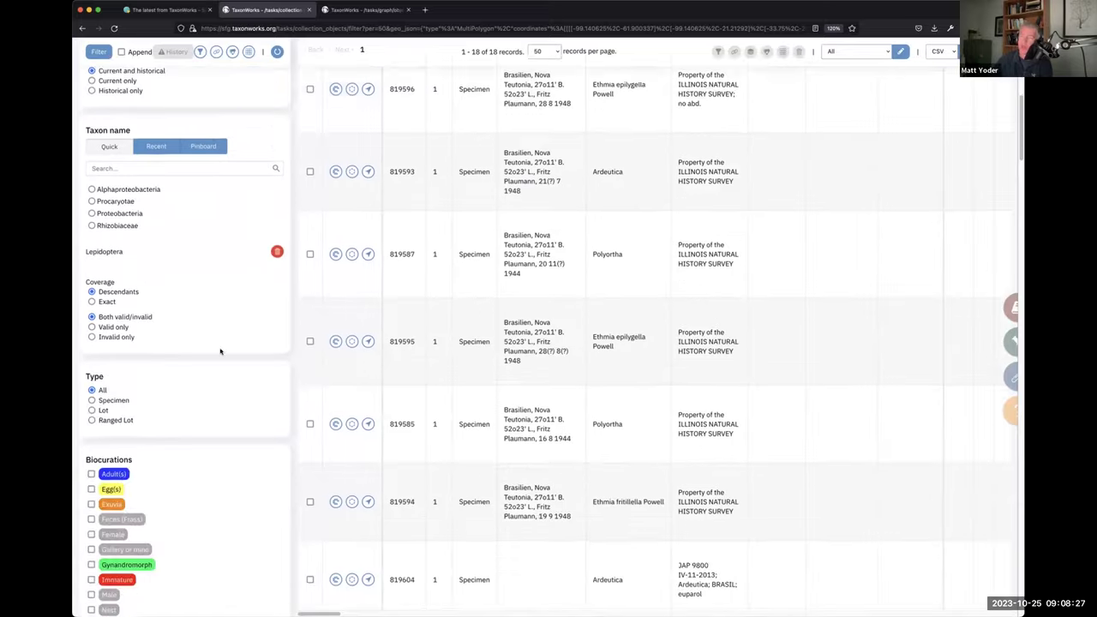
{"action": "scroll", "coordinate": [220, 351], "scroll_direction": "down", "scroll_amount": 3}
{"action": "scroll", "coordinate": [169, 244], "scroll_direction": "down", "scroll_amount": 5}
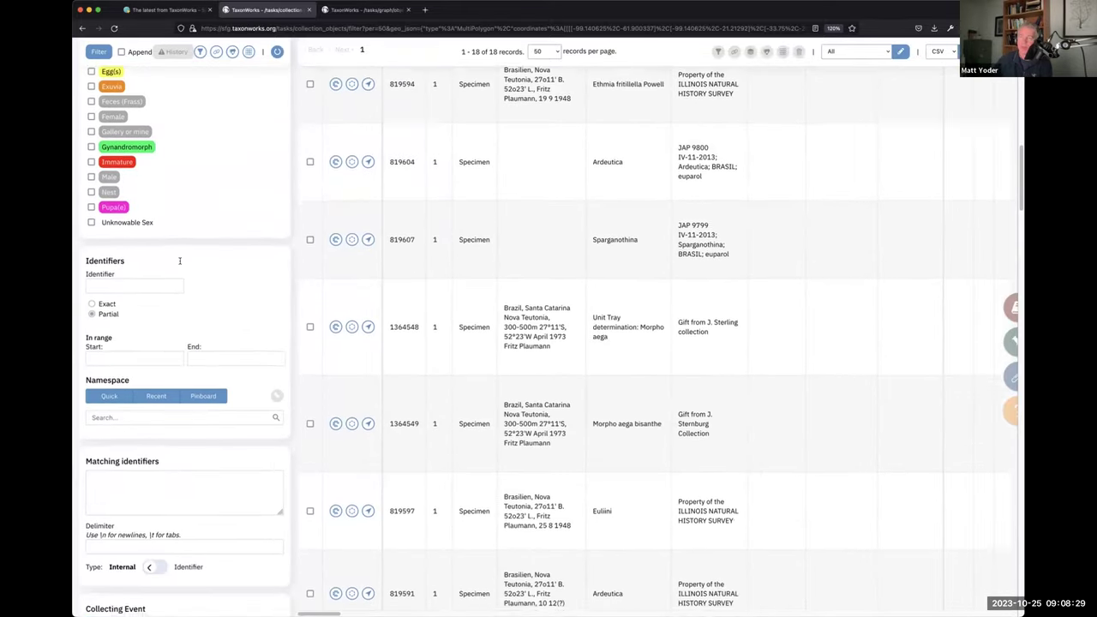
{"action": "scroll", "coordinate": [176, 252], "scroll_direction": "up", "scroll_amount": 2}
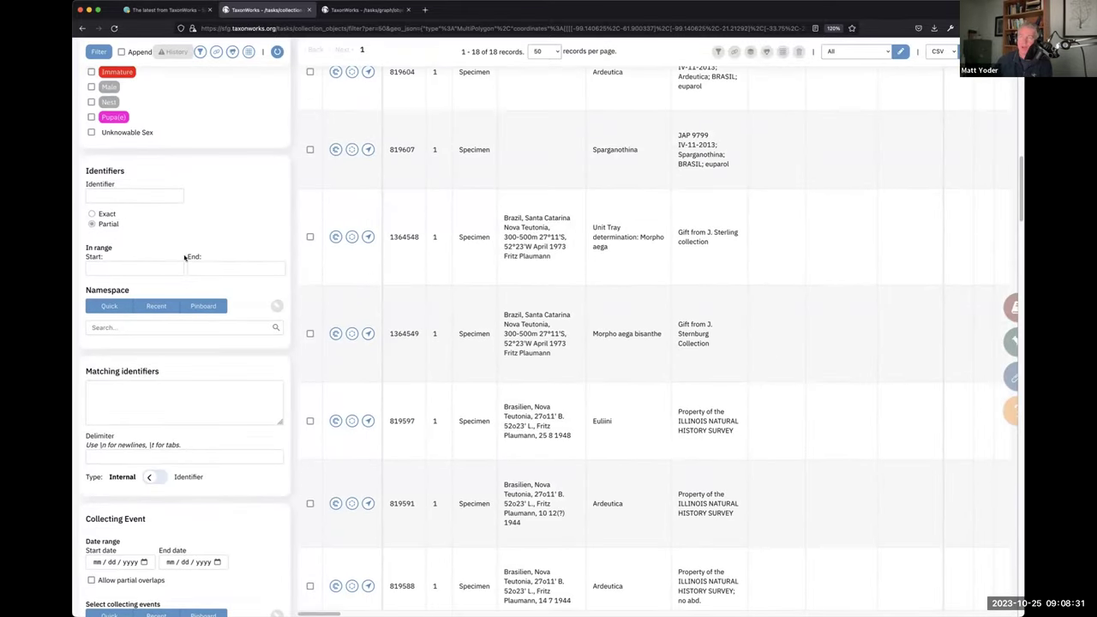
{"action": "scroll", "coordinate": [184, 257], "scroll_direction": "down", "scroll_amount": 2}
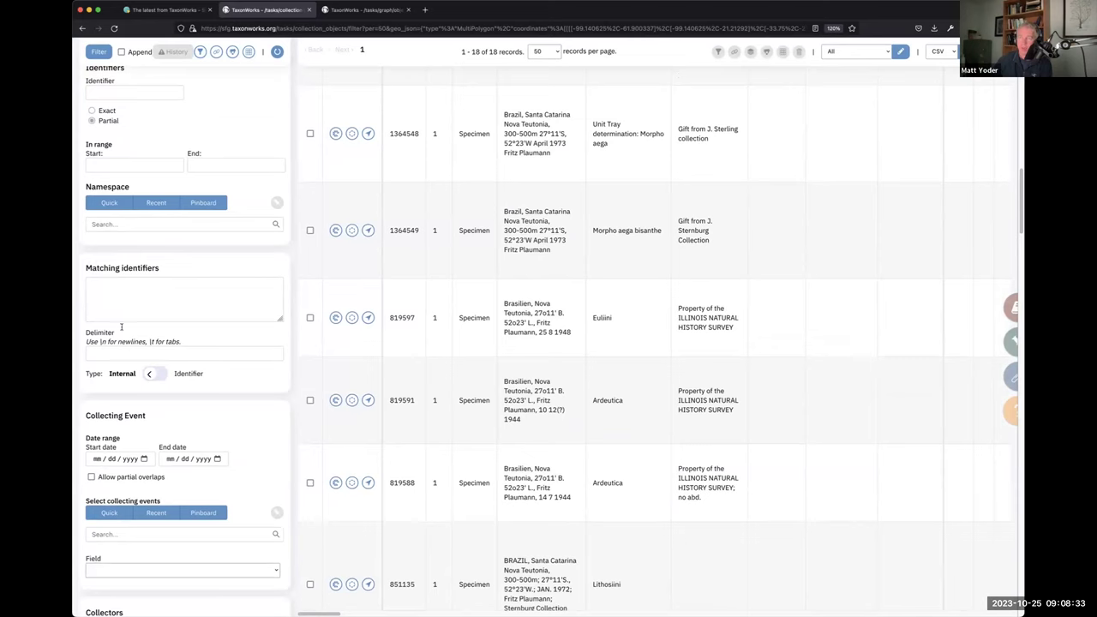
{"action": "scroll", "coordinate": [180, 334], "scroll_direction": "down", "scroll_amount": 2}
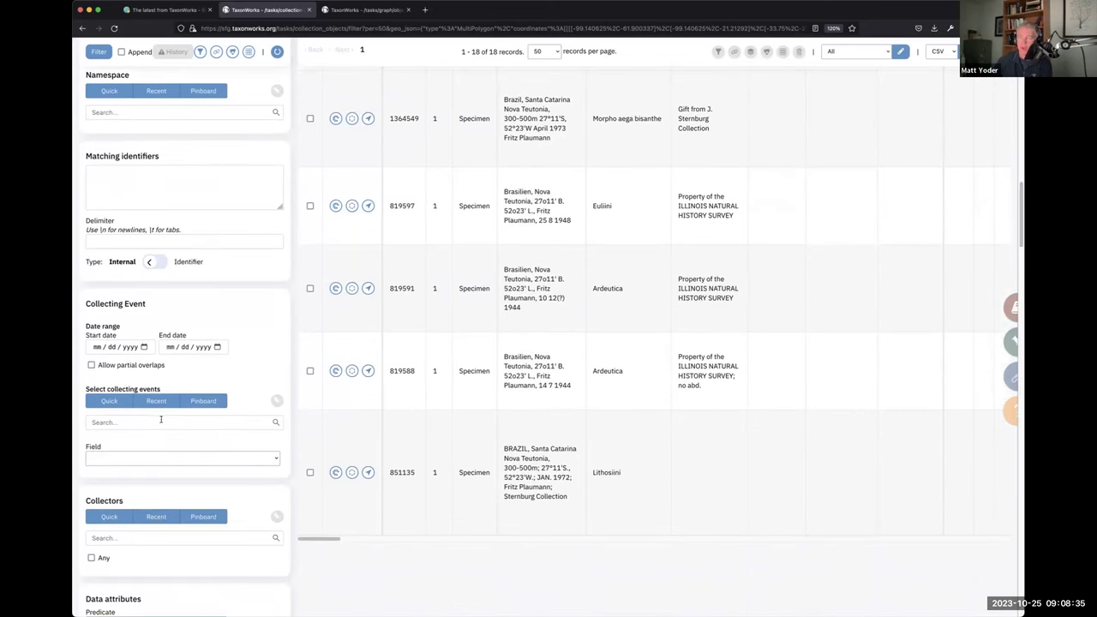
{"action": "left_click", "coordinate": [174, 461]}
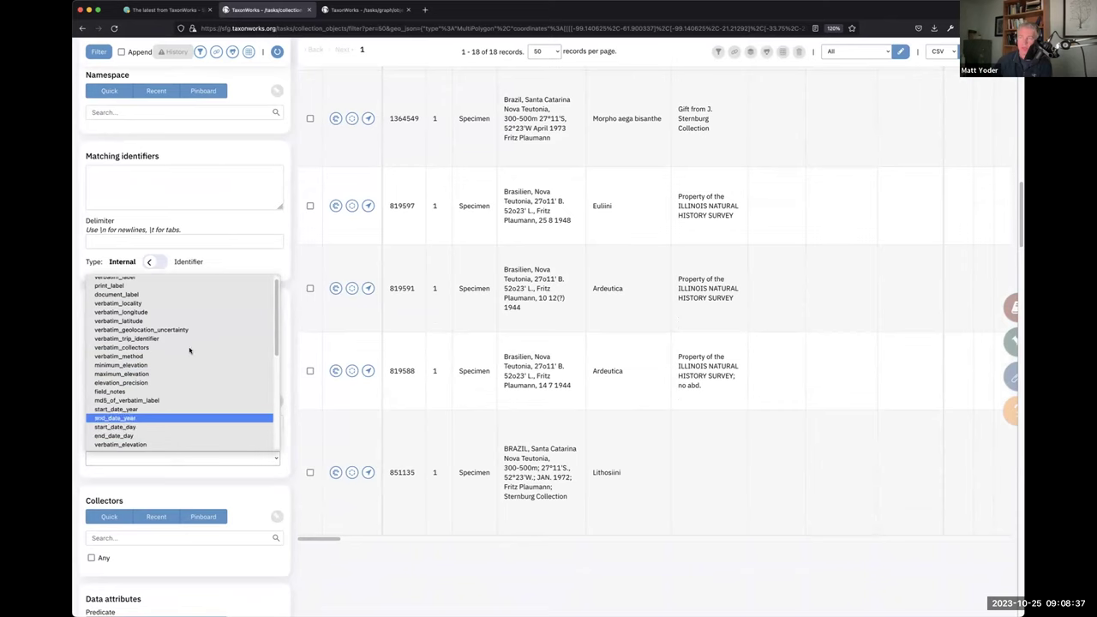
{"action": "left_click", "coordinate": [265, 254]}
{"action": "scroll", "coordinate": [257, 300], "scroll_direction": "down", "scroll_amount": 15}
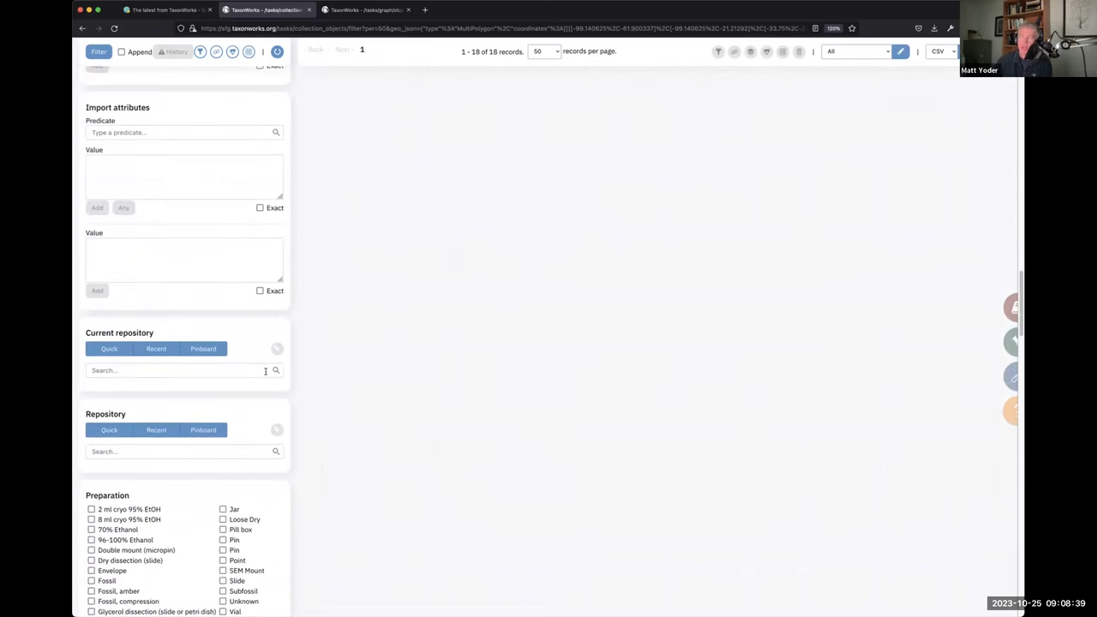
{"action": "scroll", "coordinate": [172, 330], "scroll_direction": "down", "scroll_amount": 20}
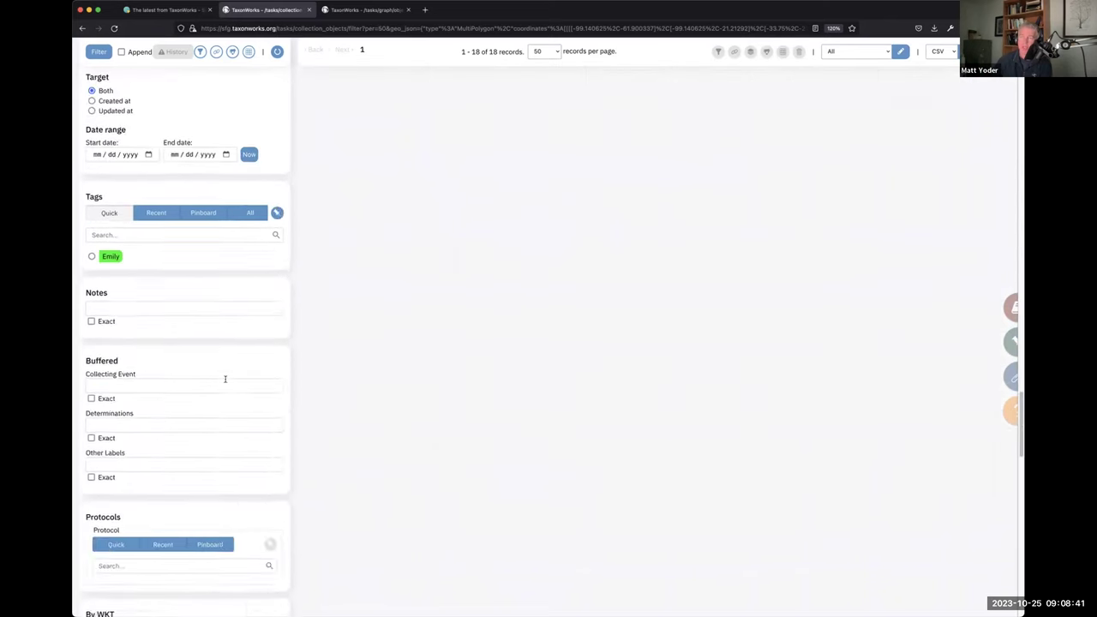
{"action": "scroll", "coordinate": [226, 379], "scroll_direction": "down", "scroll_amount": 5}
Restrict the filter to collection objects without collectors and run it.
{"action": "scroll", "coordinate": [206, 364], "scroll_direction": "up", "scroll_amount": 2}
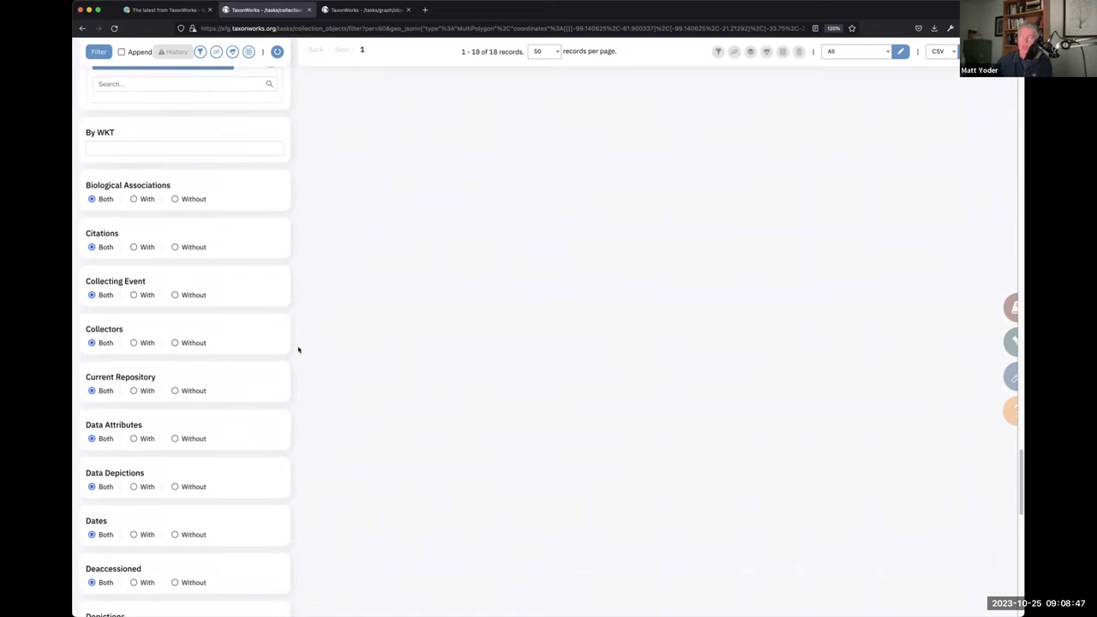
{"action": "scroll", "coordinate": [179, 338], "scroll_direction": "down", "scroll_amount": 1}
{"action": "left_click", "coordinate": [135, 300]}
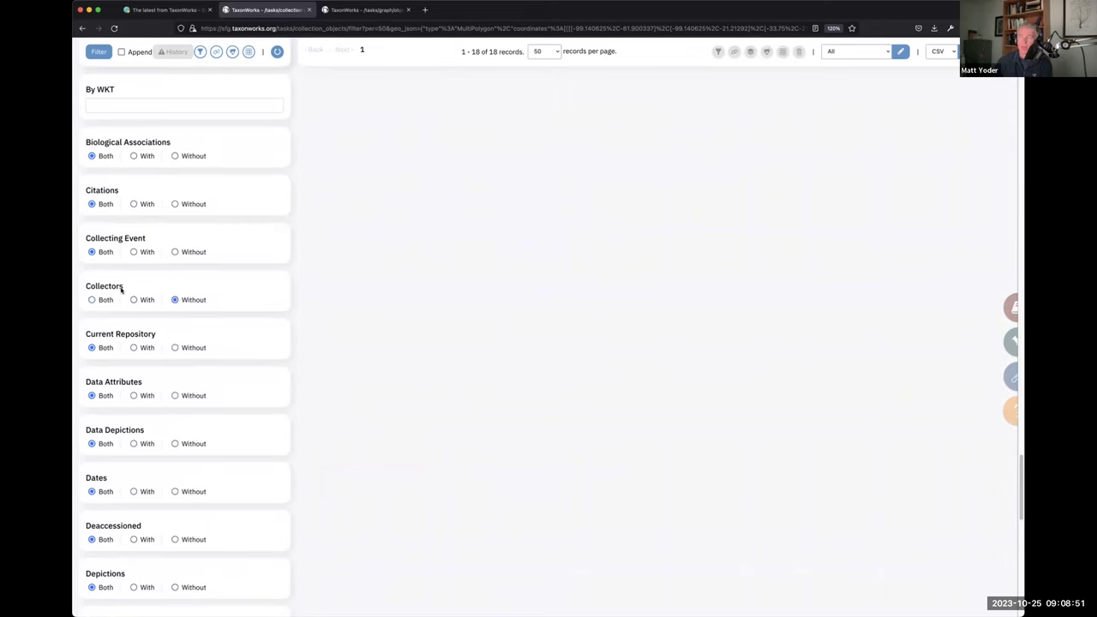
{"action": "left_click", "coordinate": [94, 54]}
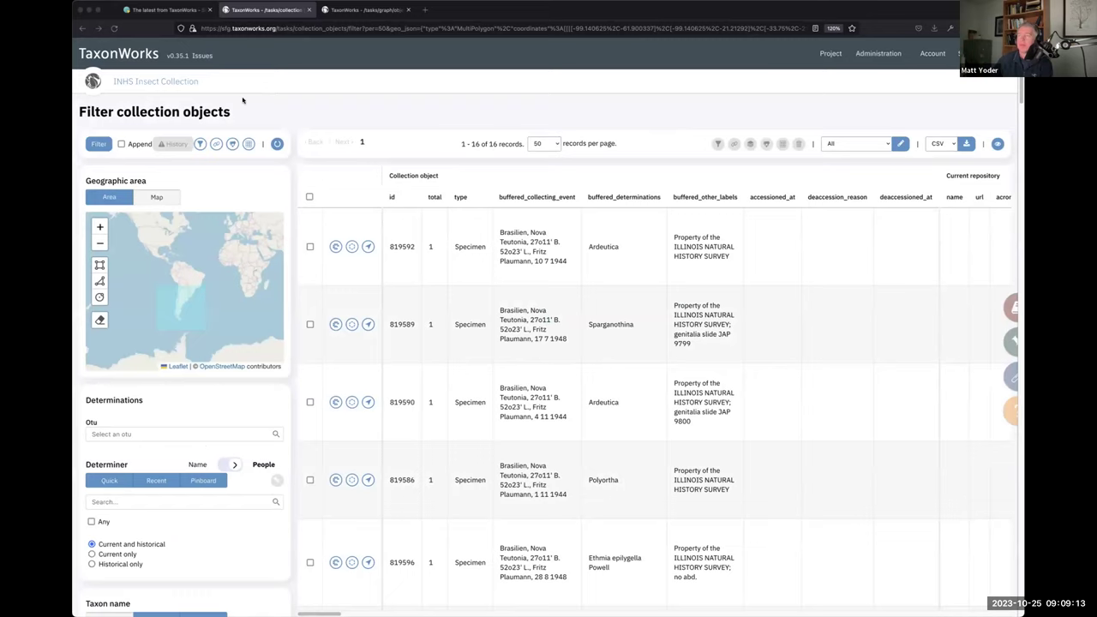
{"action": "left_click", "coordinate": [522, 140]}
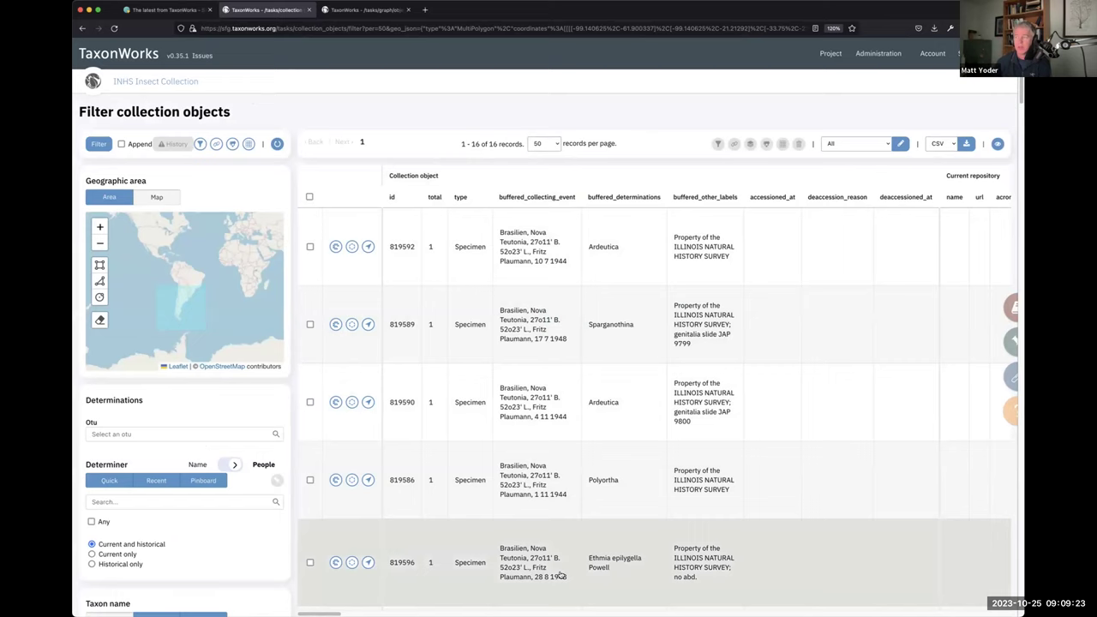
Examine the facets down to the With/Without group, check the Unified Filters slide, and return to the filter results.
{"action": "scroll", "coordinate": [141, 372], "scroll_direction": "down", "scroll_amount": 20}
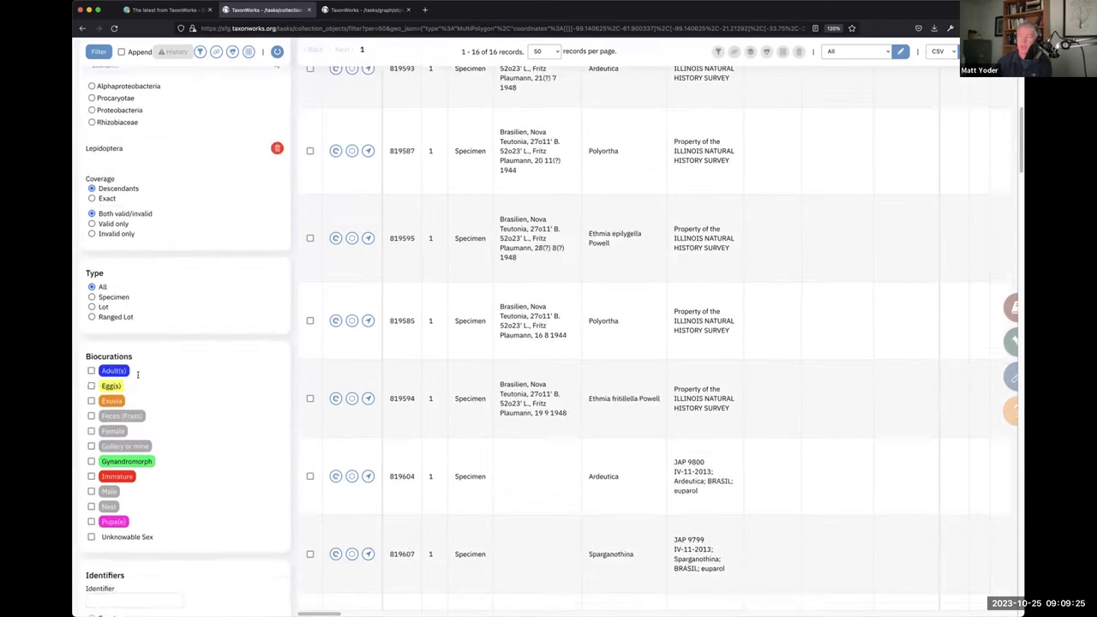
{"action": "scroll", "coordinate": [140, 371], "scroll_direction": "down", "scroll_amount": 20}
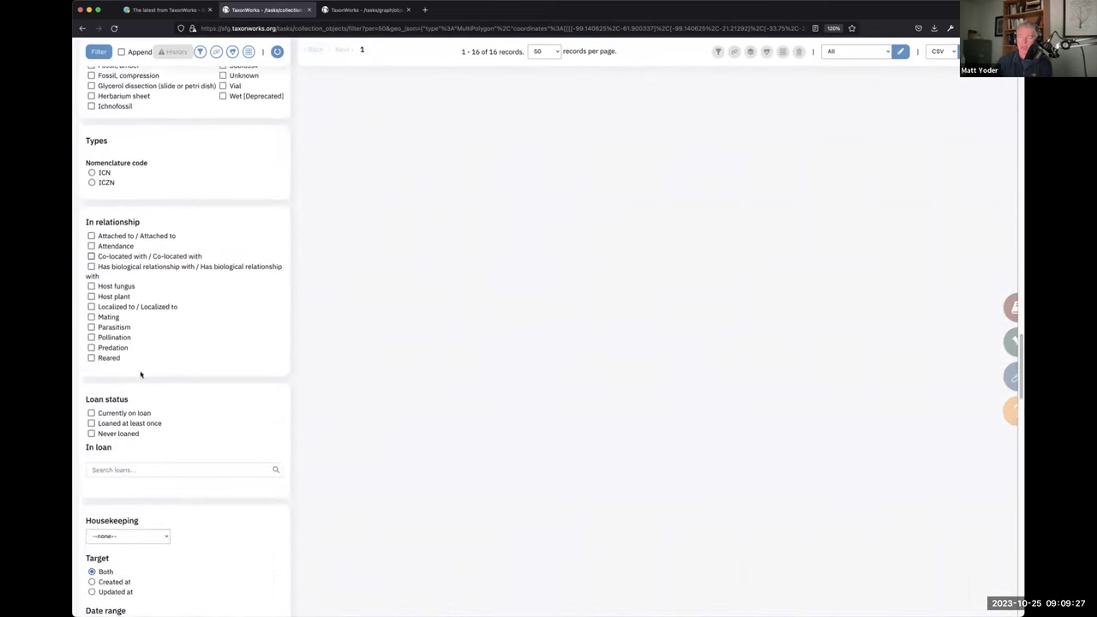
{"action": "scroll", "coordinate": [141, 372], "scroll_direction": "down", "scroll_amount": 20}
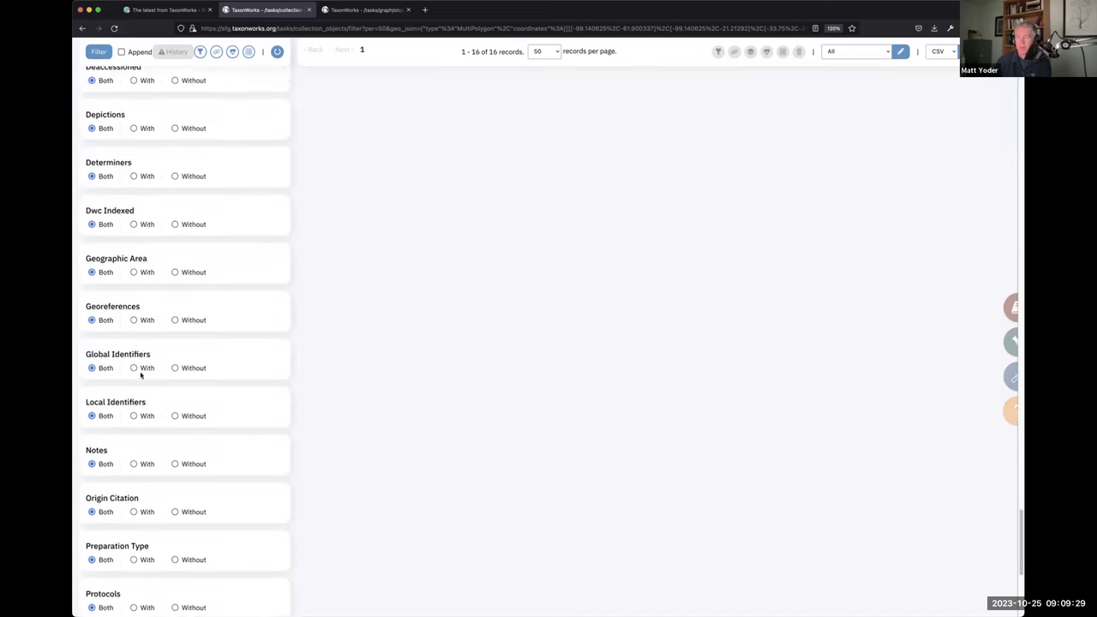
{"action": "left_click", "coordinate": [158, 9]}
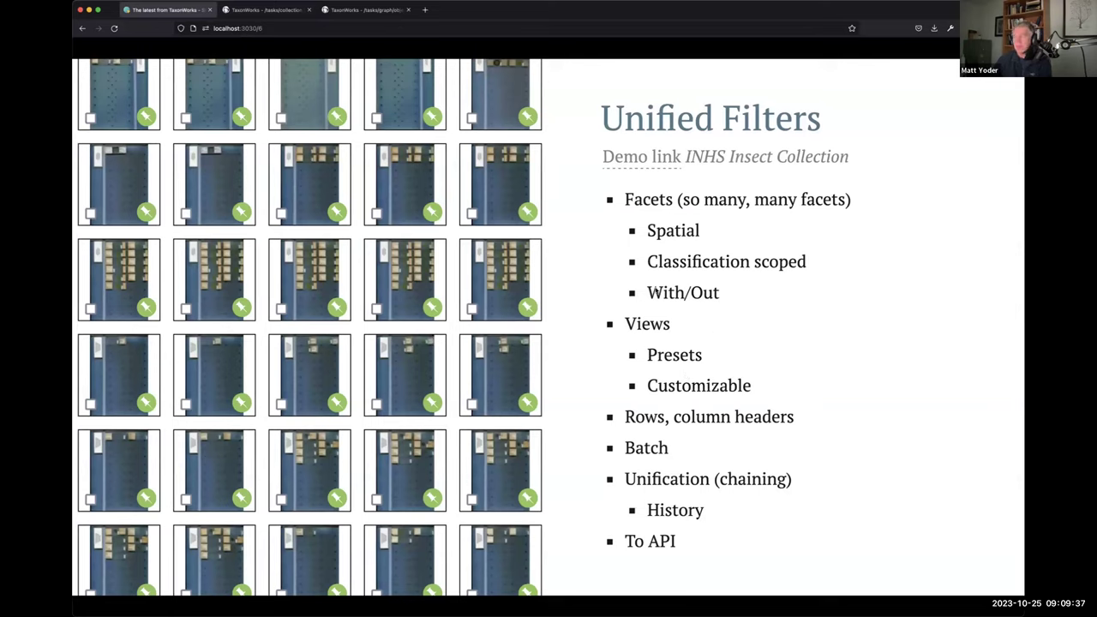
{"action": "left_click", "coordinate": [261, 10]}
{"action": "scroll", "coordinate": [412, 291], "scroll_direction": "up", "scroll_amount": 5}
{"action": "scroll", "coordinate": [446, 296], "scroll_direction": "up", "scroll_amount": 10}
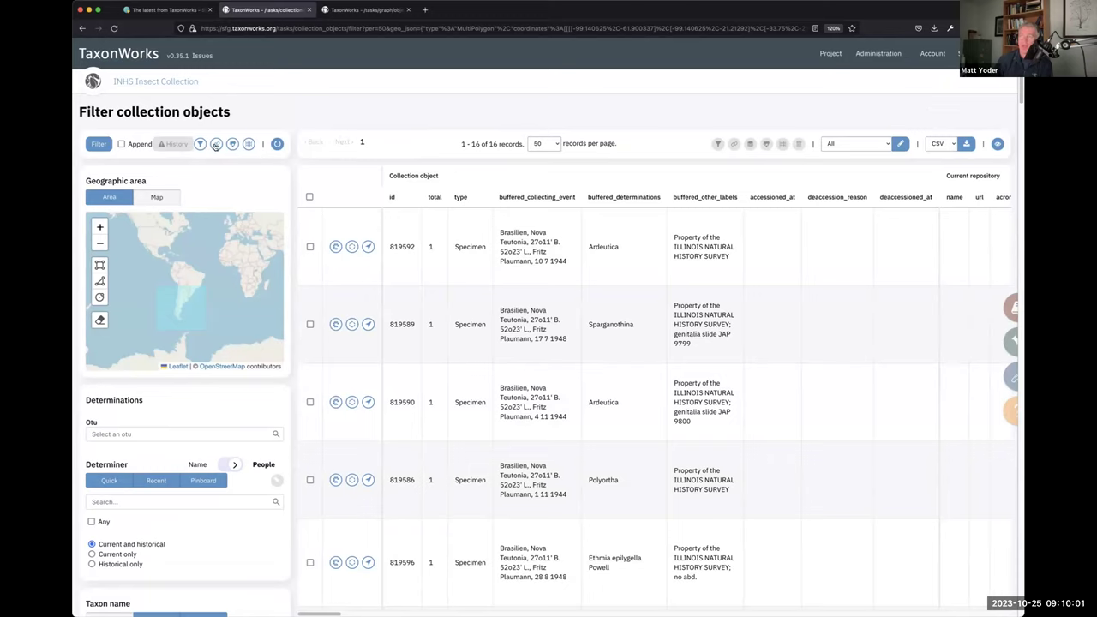
Highlight the record count above the results and select the first three collection objects, 819592, 819589 and 819590.
{"action": "left_click_drag", "start_coordinate": [518, 144], "coordinate": [459, 143]}
{"action": "left_click", "coordinate": [340, 143]}
{"action": "triple_click", "coordinate": [473, 144]}
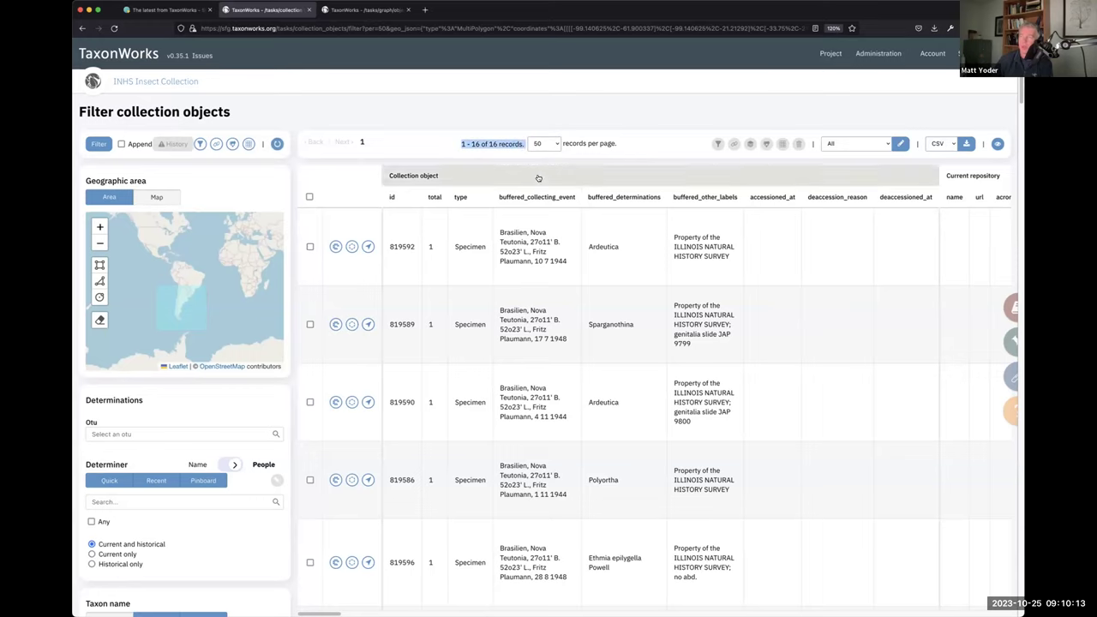
{"action": "left_click", "coordinate": [312, 247]}
{"action": "left_click", "coordinate": [310, 248]}
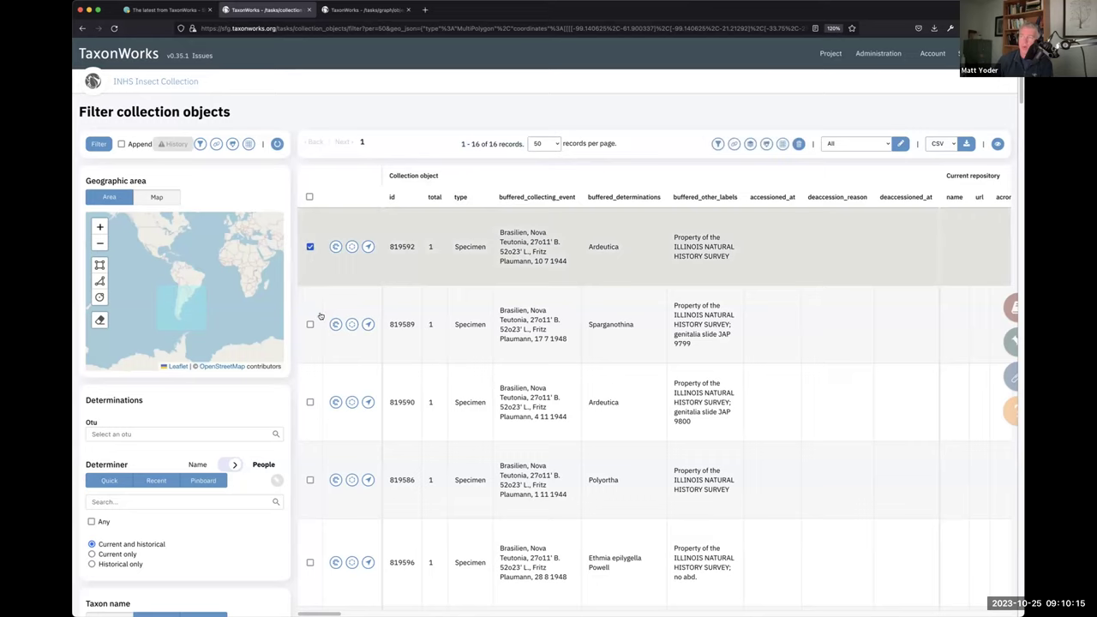
{"action": "left_click", "coordinate": [310, 325]}
{"action": "left_click", "coordinate": [311, 402]}
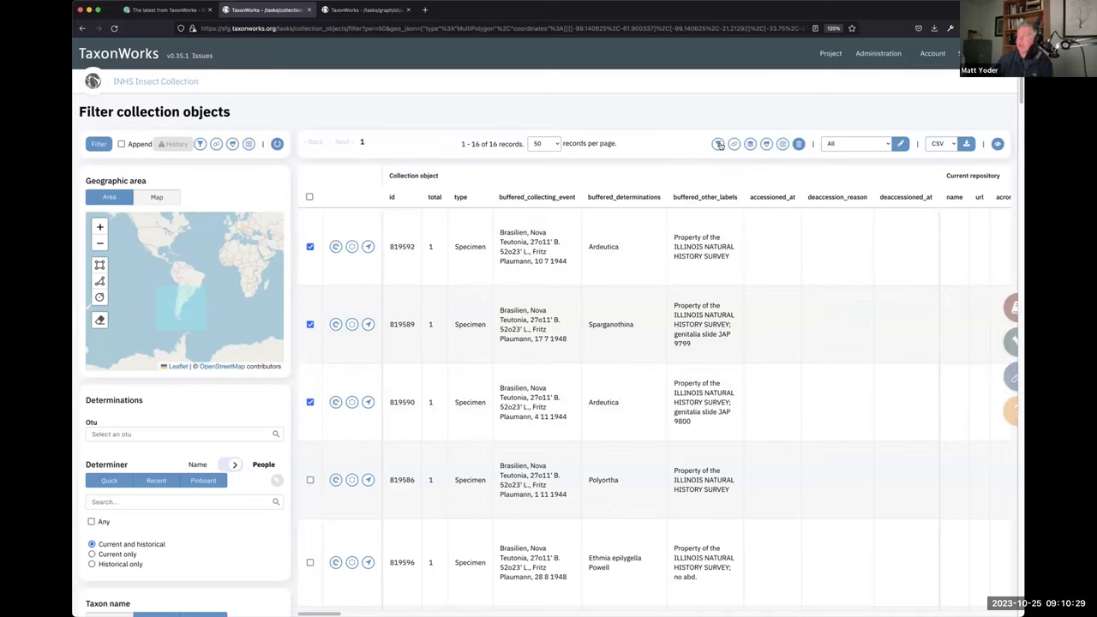
Try a mass citation for the selected records by searching sources by author and picking the 1998 citrus leafminer article, and close the annotator.
{"action": "left_click", "coordinate": [749, 144]}
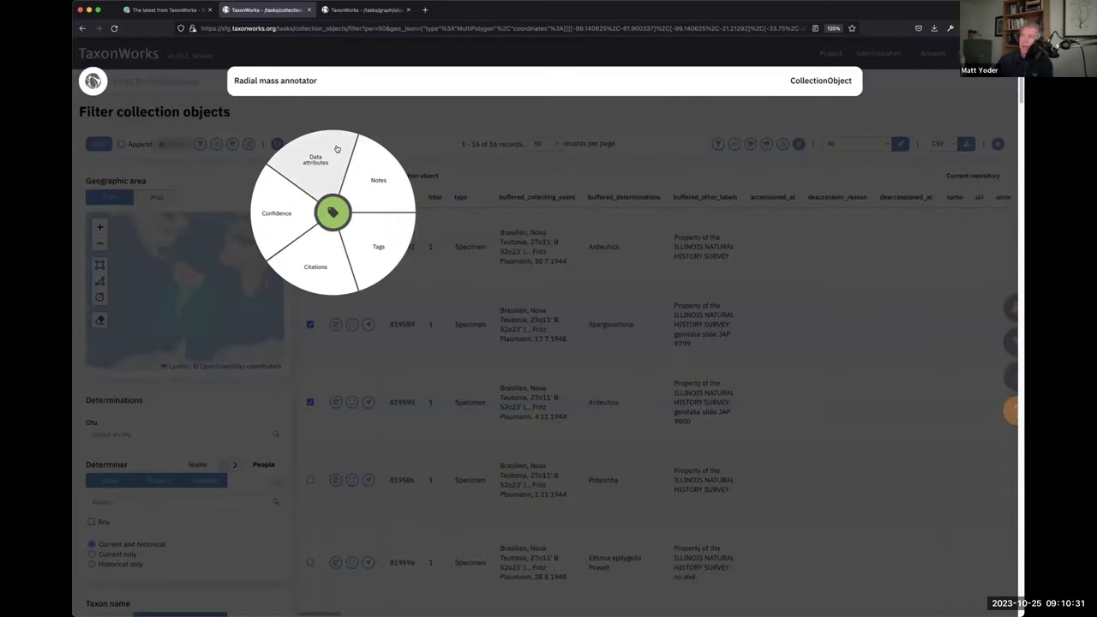
{"action": "left_click_drag", "start_coordinate": [234, 80], "coordinate": [317, 80]}
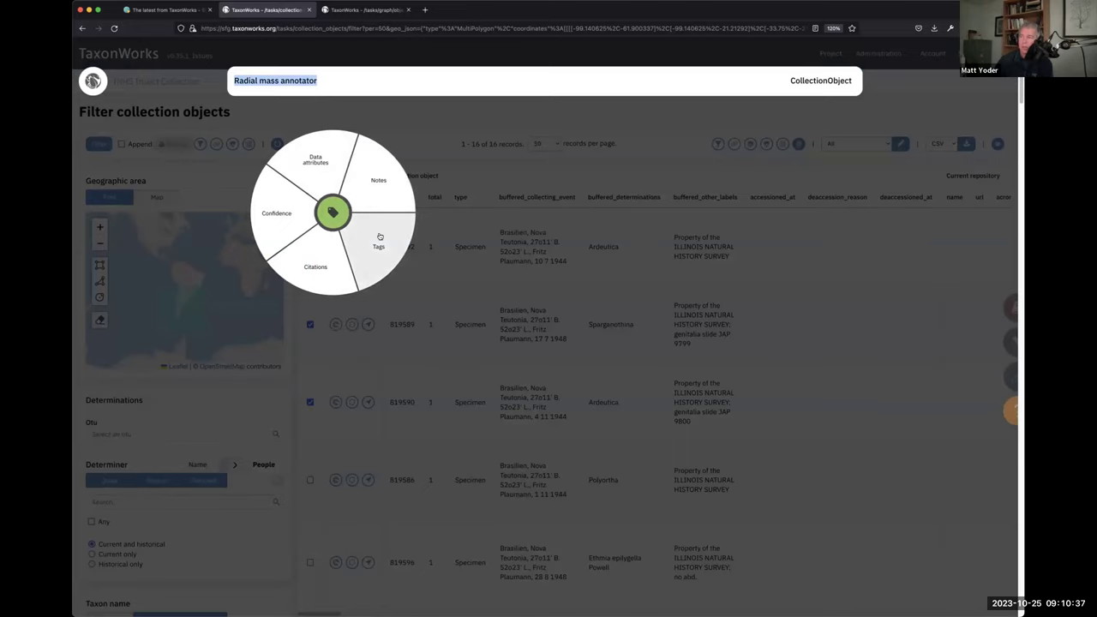
{"action": "left_click", "coordinate": [316, 261]}
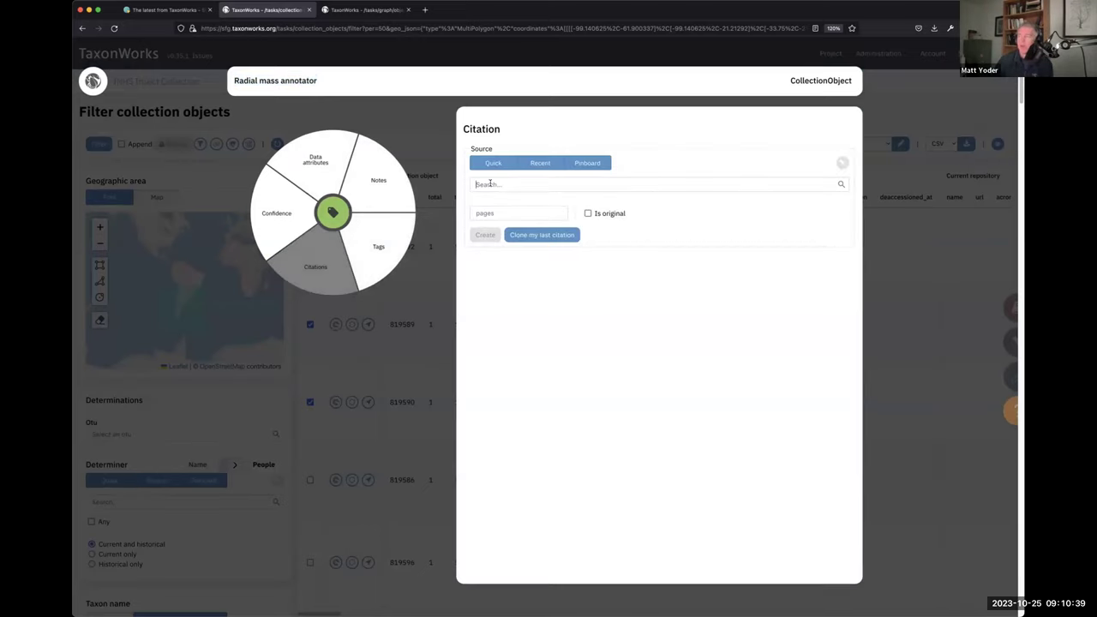
{"action": "type", "text": "Yoder"}
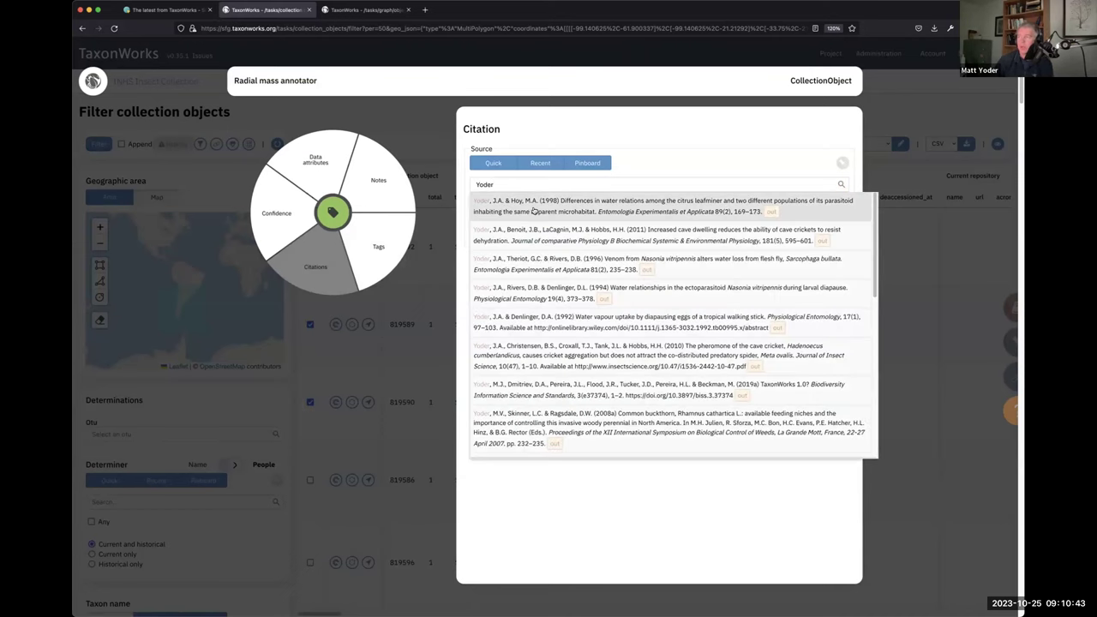
{"action": "left_click", "coordinate": [538, 210]}
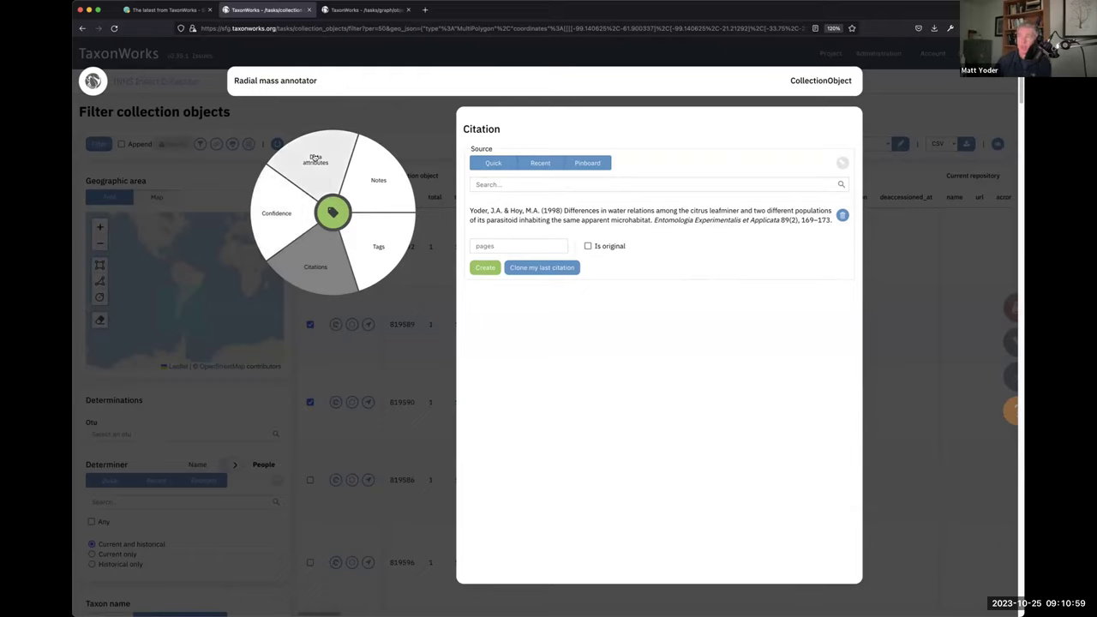
{"action": "key", "text": "Escape"}
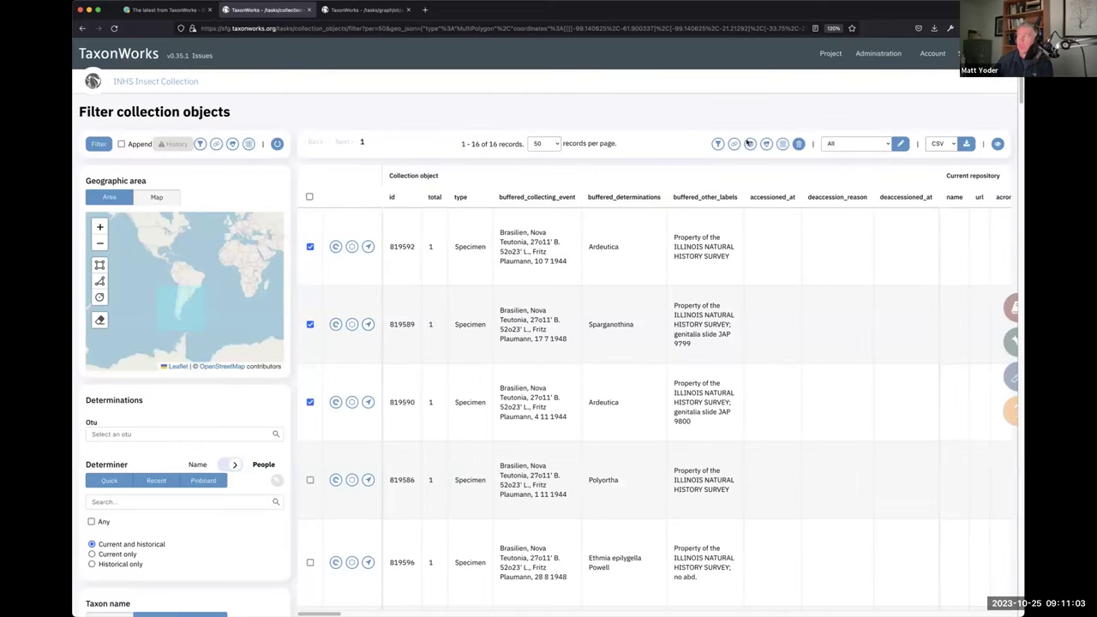
View the loan options and the add-to-matrix options for the selected records, closing each without applying anything.
{"action": "left_click", "coordinate": [766, 147]}
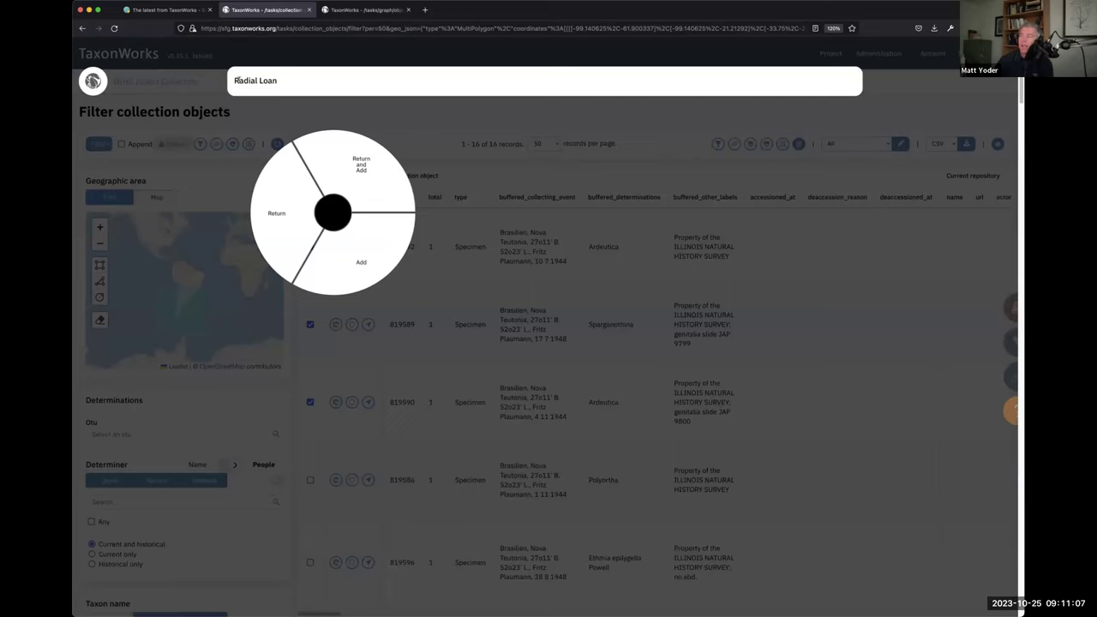
{"action": "left_click_drag", "start_coordinate": [236, 80], "coordinate": [287, 81]}
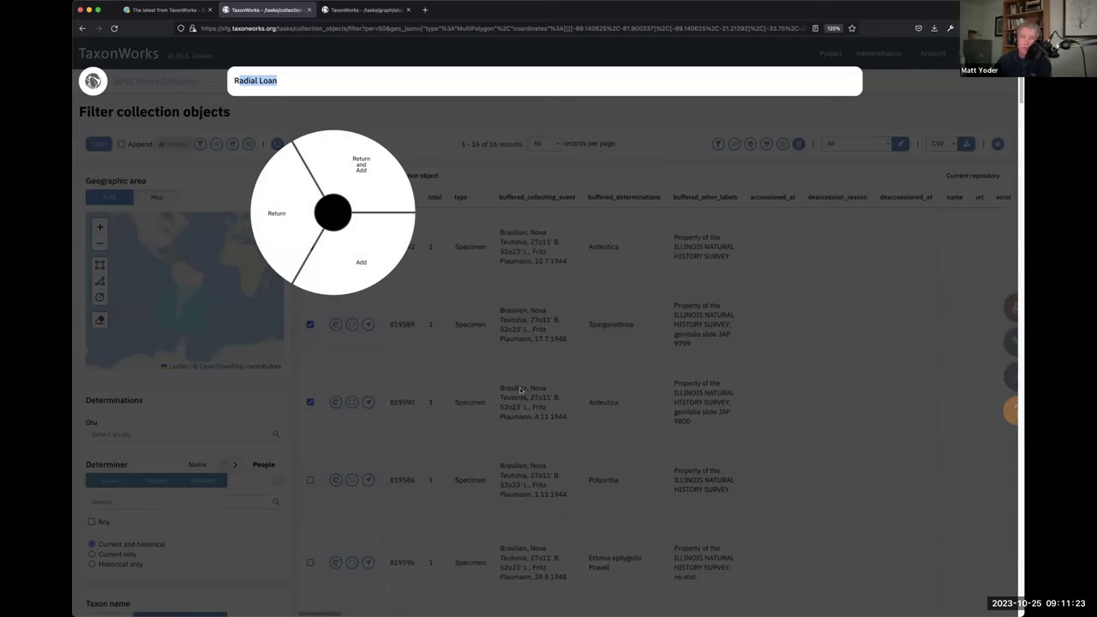
{"action": "left_click", "coordinate": [630, 197]}
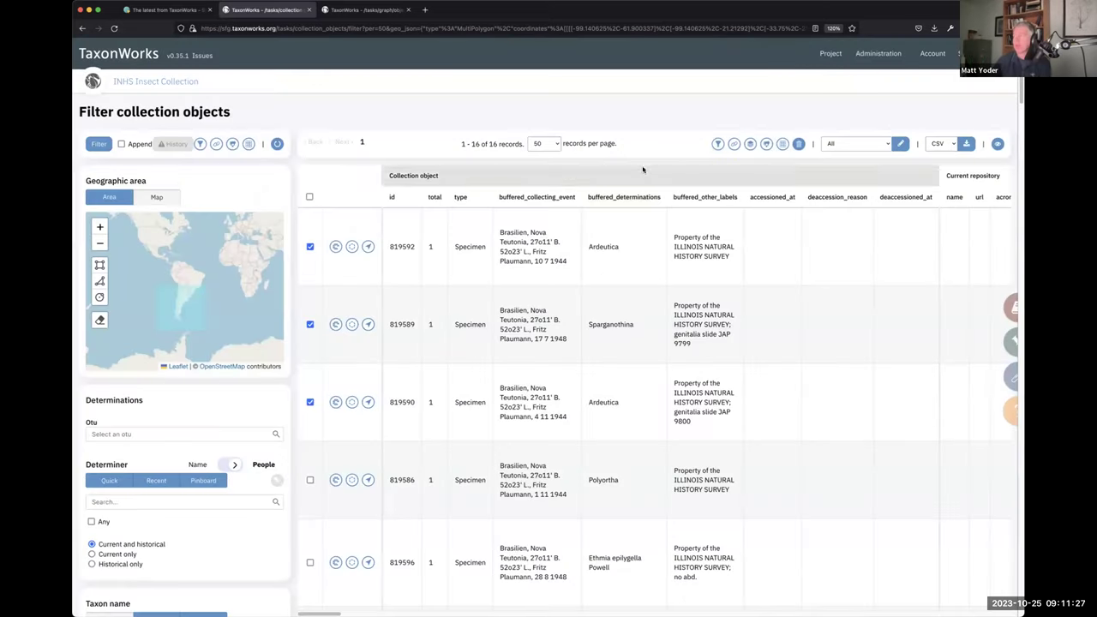
{"action": "left_click", "coordinate": [797, 144]}
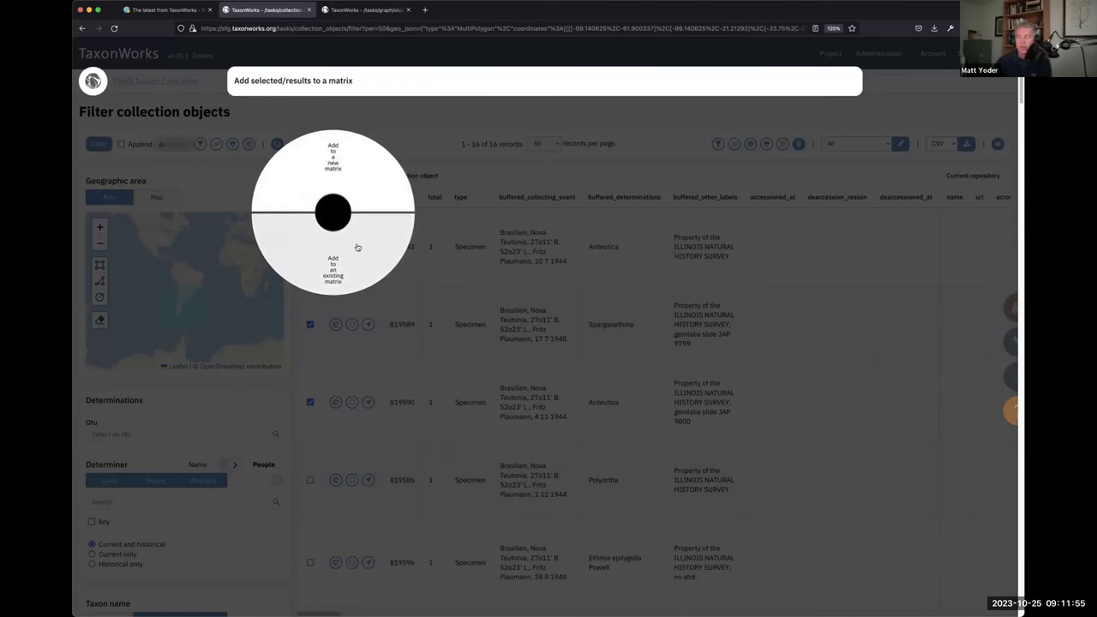
{"action": "left_click", "coordinate": [479, 167]}
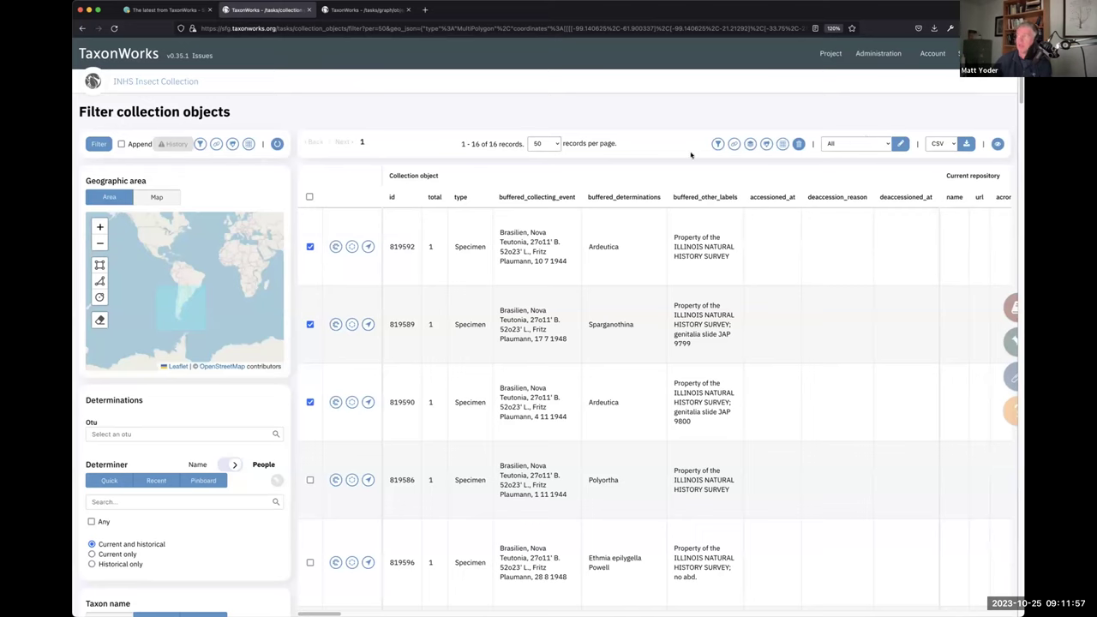
Open the Outdated names (COL match) task for the selected records in a new tab and highlight its page title.
{"action": "left_click", "coordinate": [734, 144]}
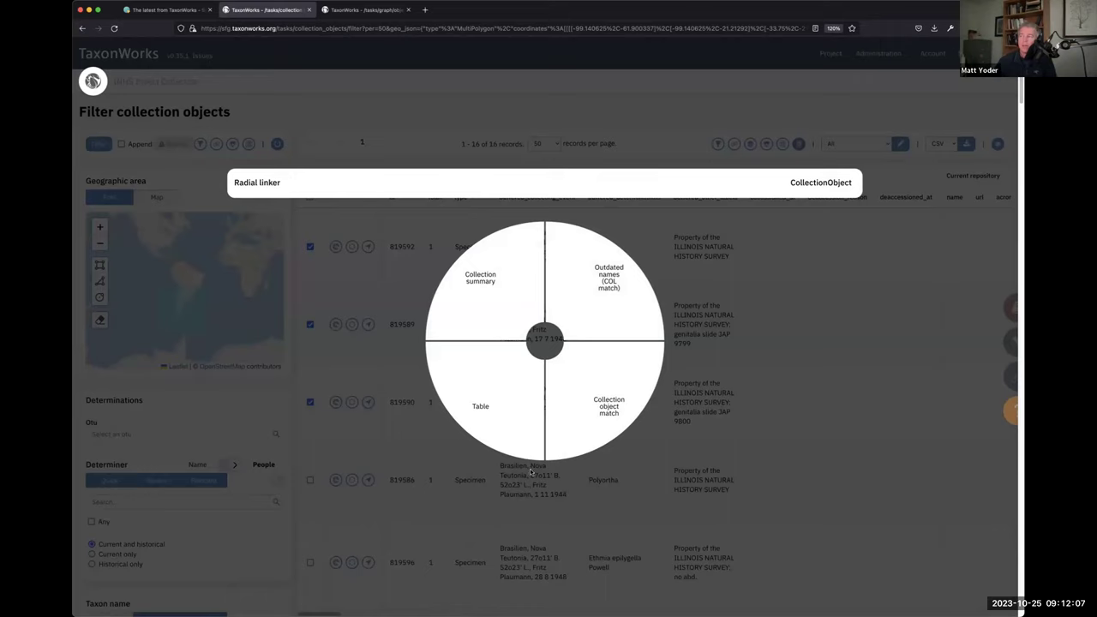
{"action": "left_click", "coordinate": [572, 300], "text": "super"}
{"action": "left_click", "coordinate": [393, 6]}
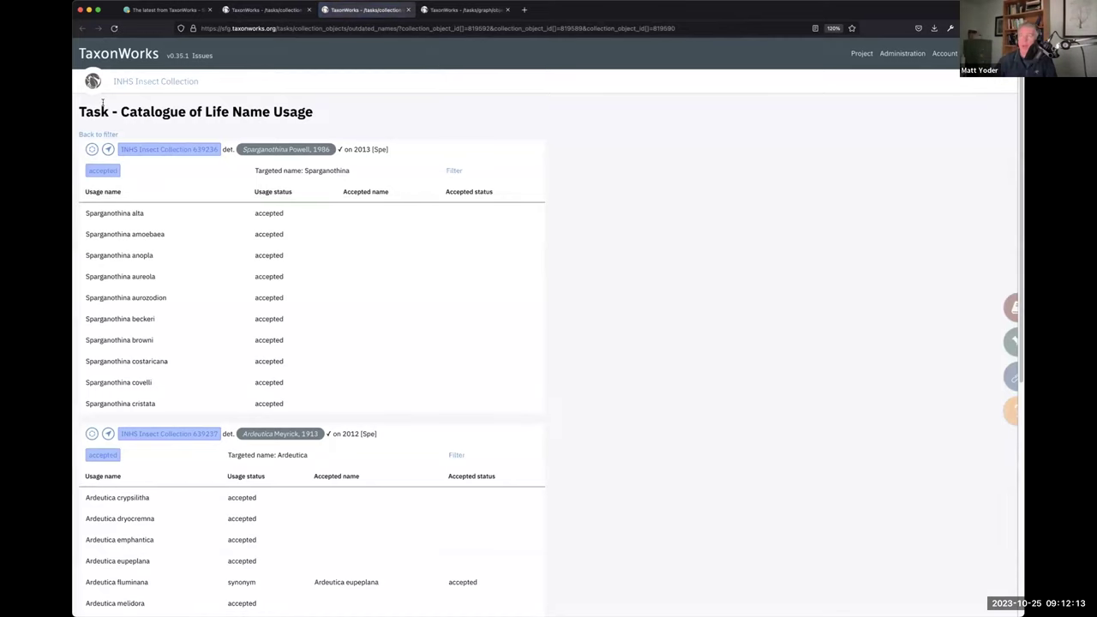
{"action": "left_click_drag", "start_coordinate": [102, 102], "coordinate": [320, 113]}
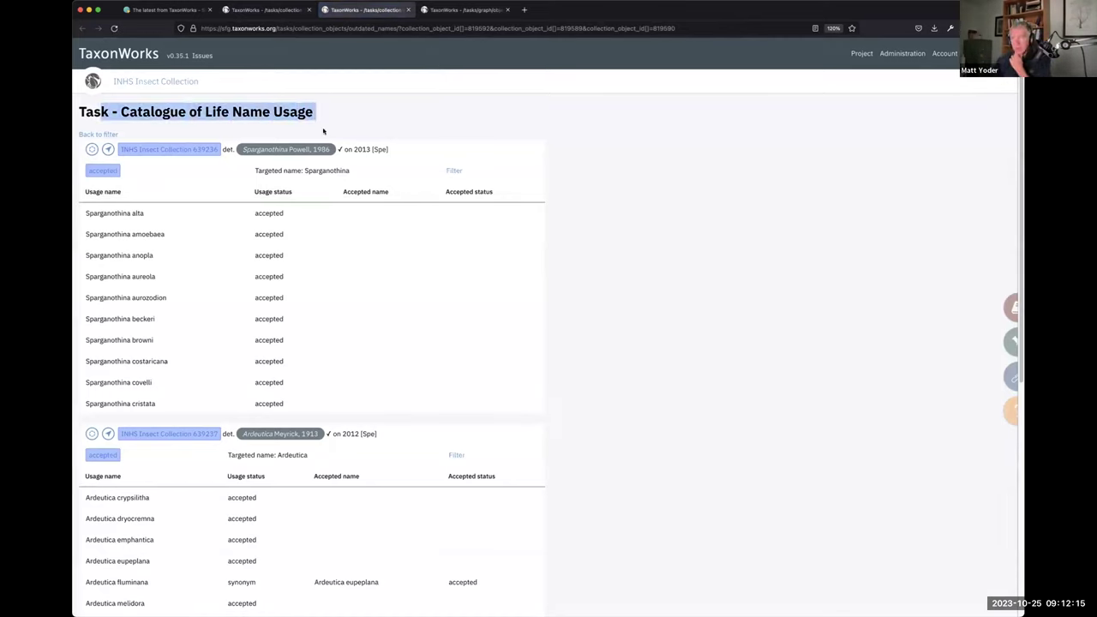
Highlight the targeted name Sparganothina and review the name usage matches listed for the three specimens.
{"action": "left_click_drag", "start_coordinate": [352, 170], "coordinate": [270, 169]}
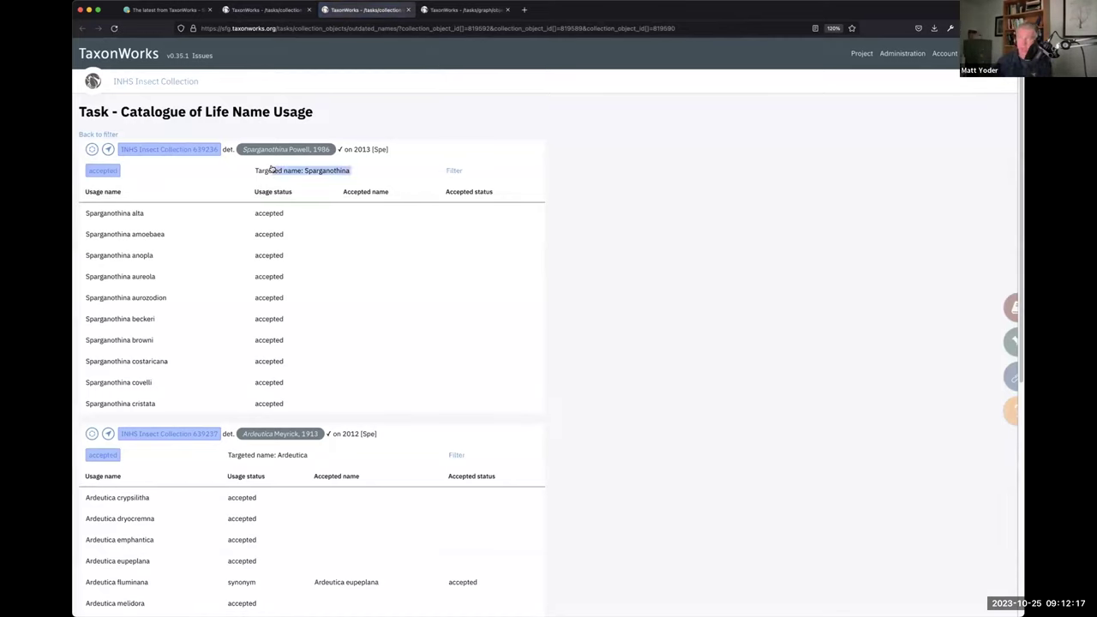
{"action": "scroll", "coordinate": [327, 379], "scroll_direction": "down", "scroll_amount": 5}
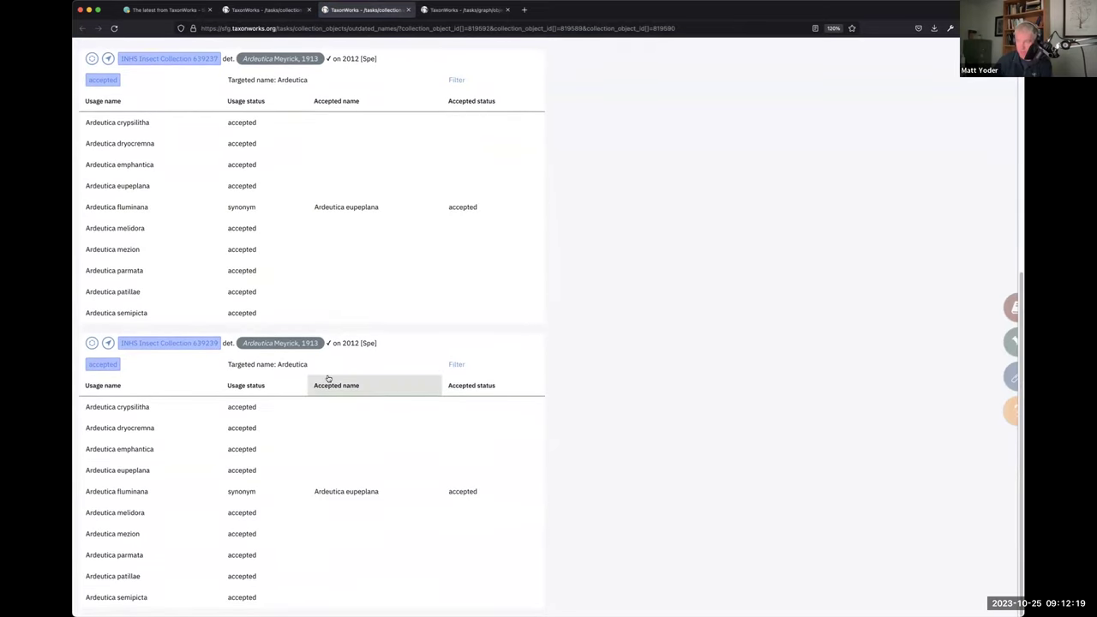
{"action": "scroll", "coordinate": [164, 213], "scroll_direction": "up", "scroll_amount": 5}
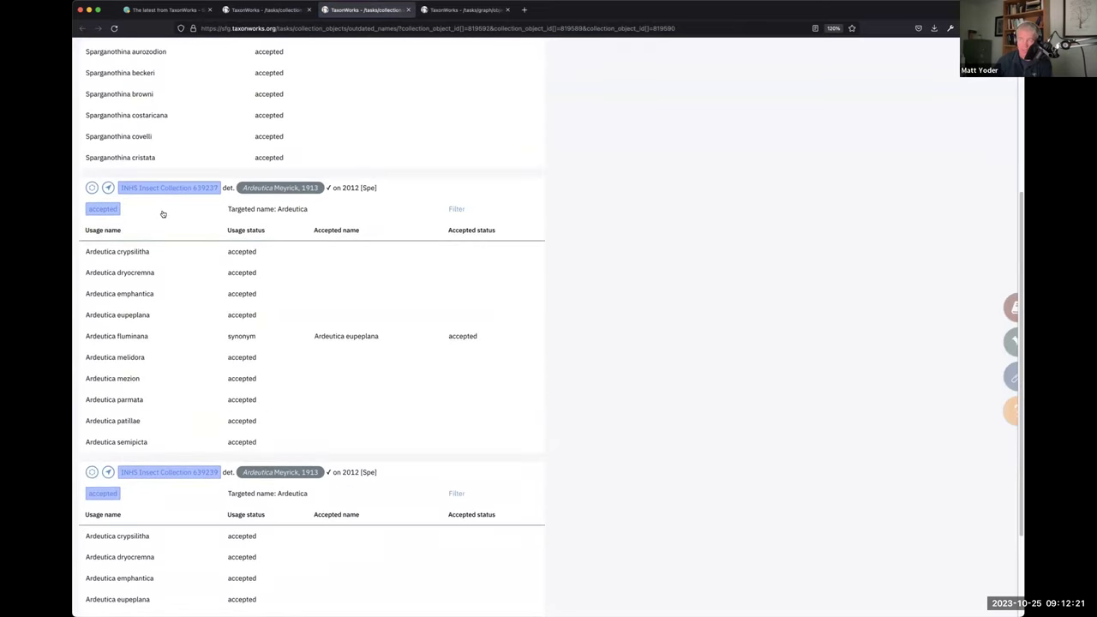
Open the Collection summary for the three selected collection objects in a new tab and close the radial linker on the filter page.
{"action": "left_click", "coordinate": [262, 9]}
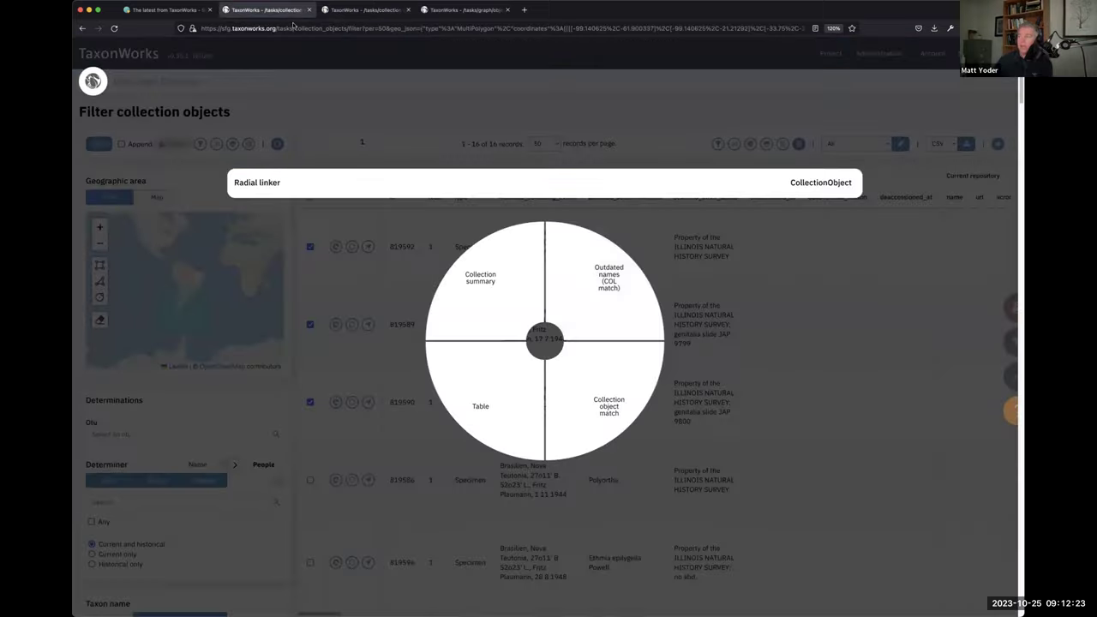
{"action": "left_click", "coordinate": [493, 290]}
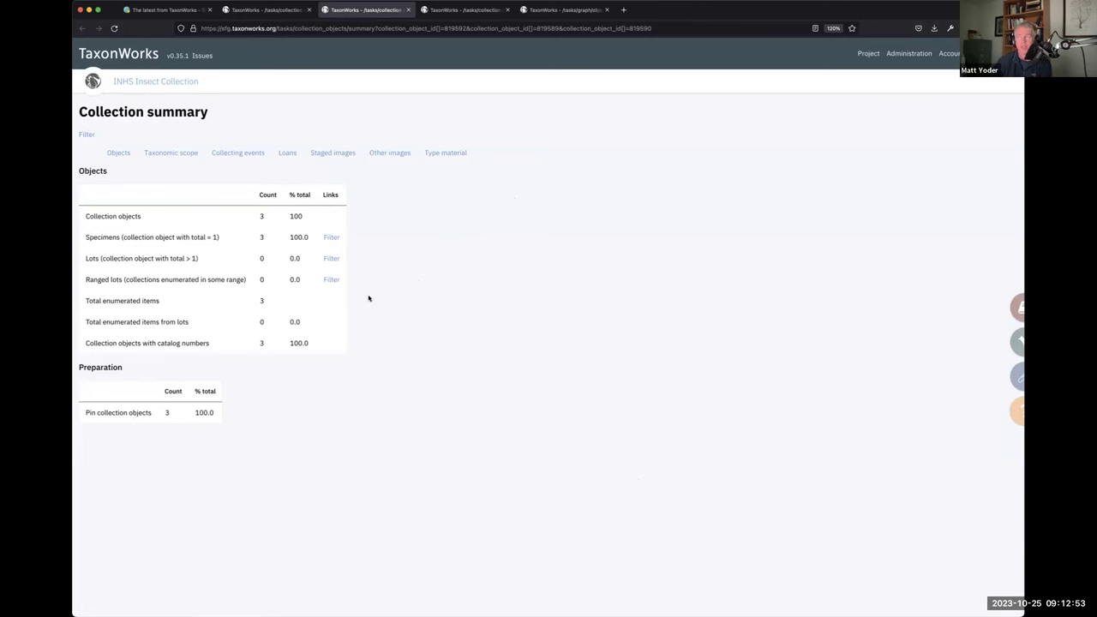
{"action": "left_click", "coordinate": [249, 9]}
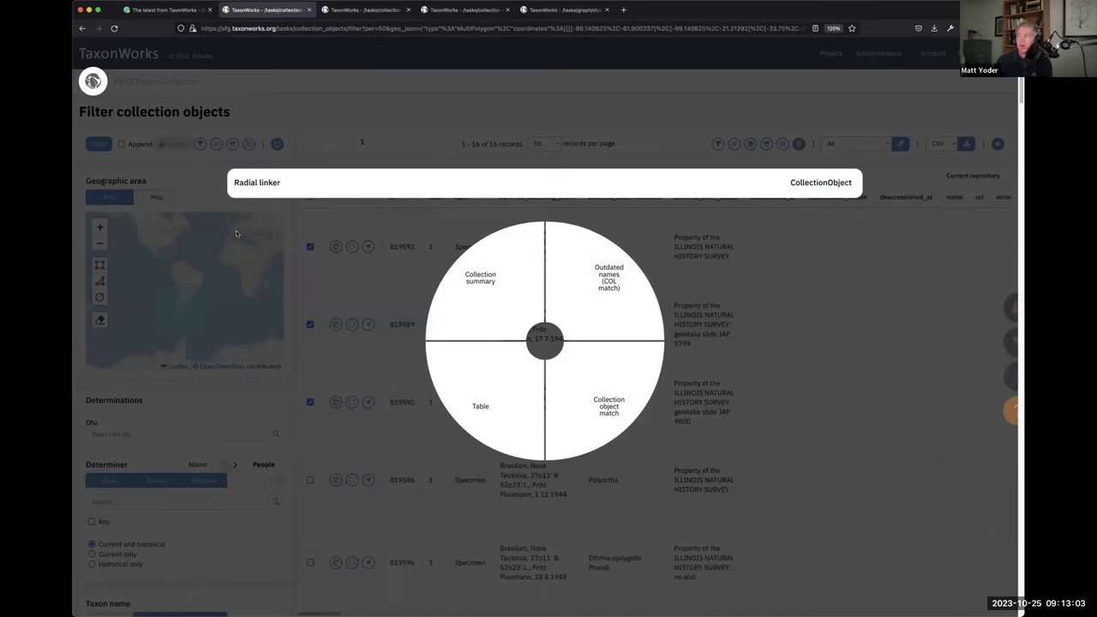
{"action": "left_click", "coordinate": [436, 58]}
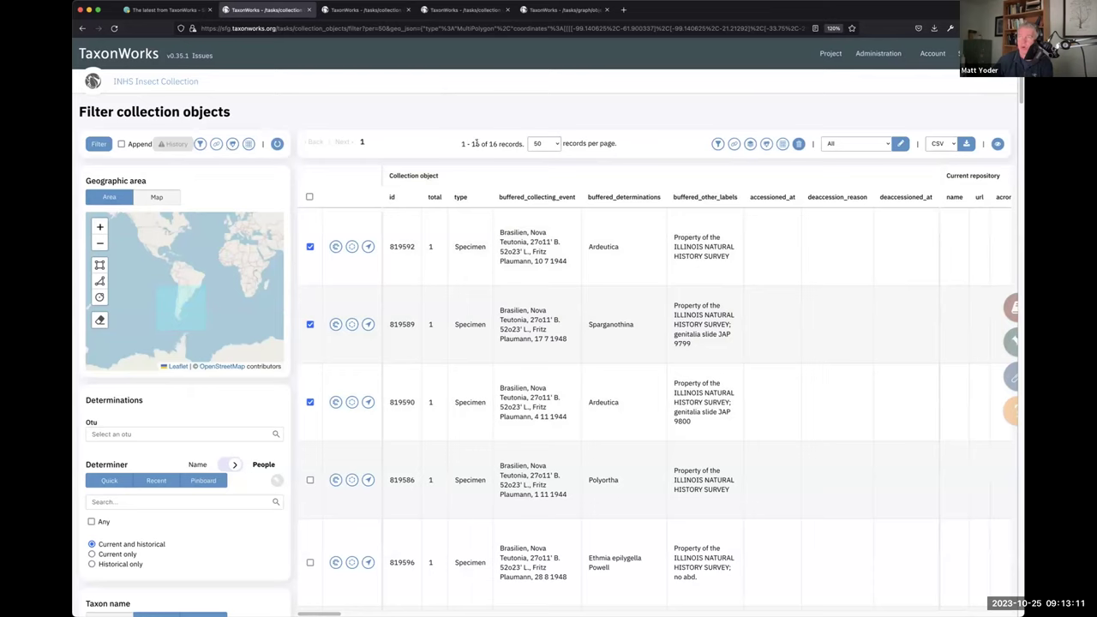
Check the Unified Filters slide, and deselect all records in the collection object results.
{"action": "key", "text": "super+1"}
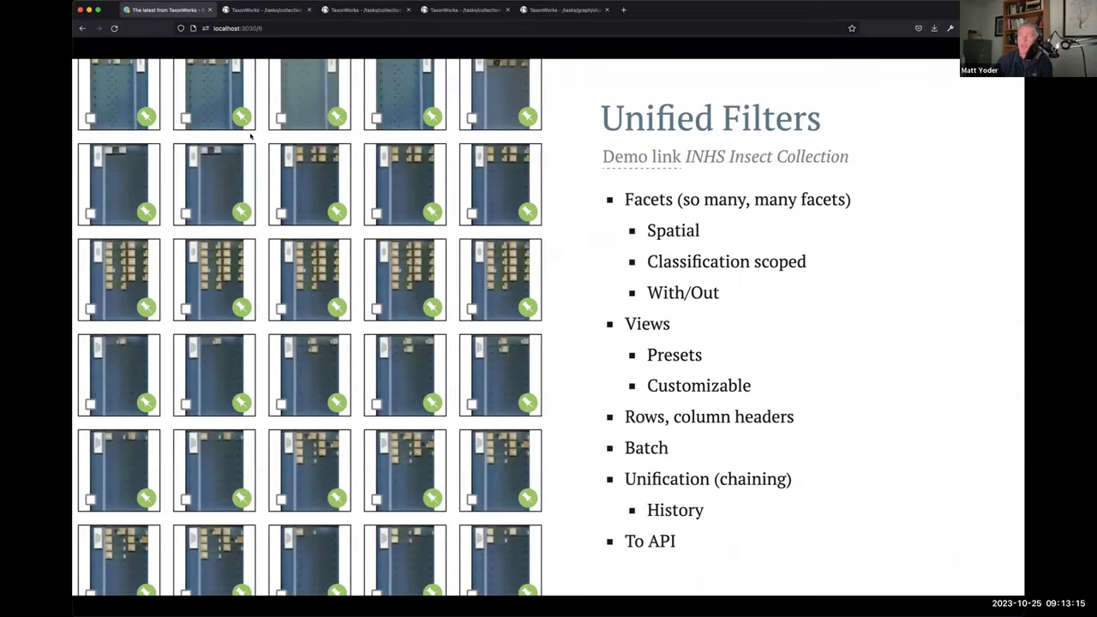
{"action": "left_click", "coordinate": [261, 8]}
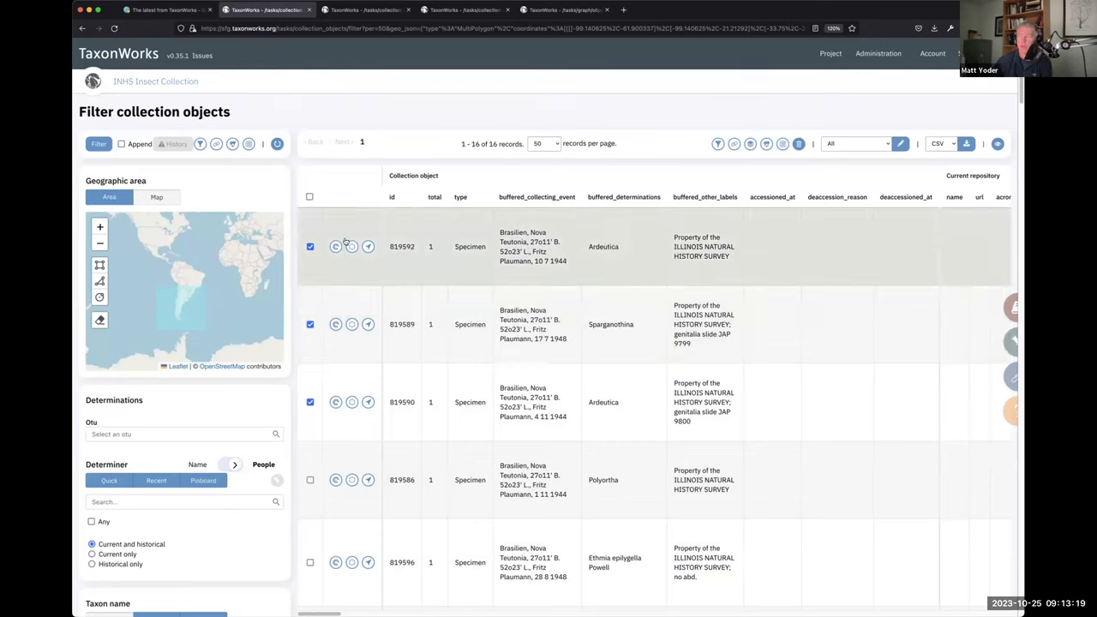
{"action": "left_click", "coordinate": [309, 196]}
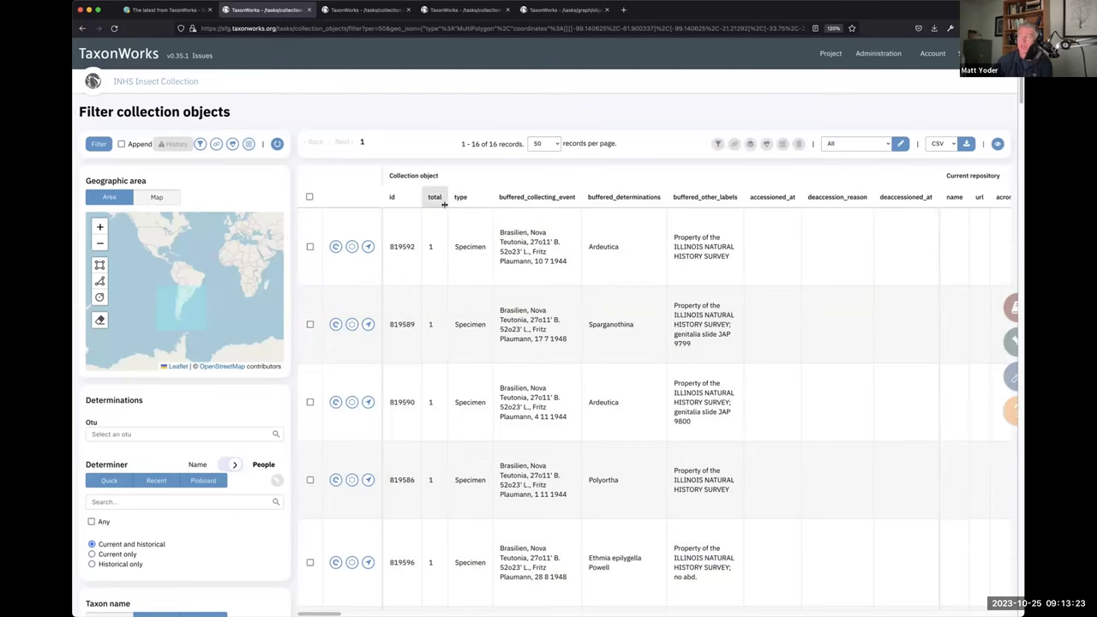
View the radial filter options for the collection object results, close them and look through the result rows.
{"action": "left_click", "coordinate": [199, 144]}
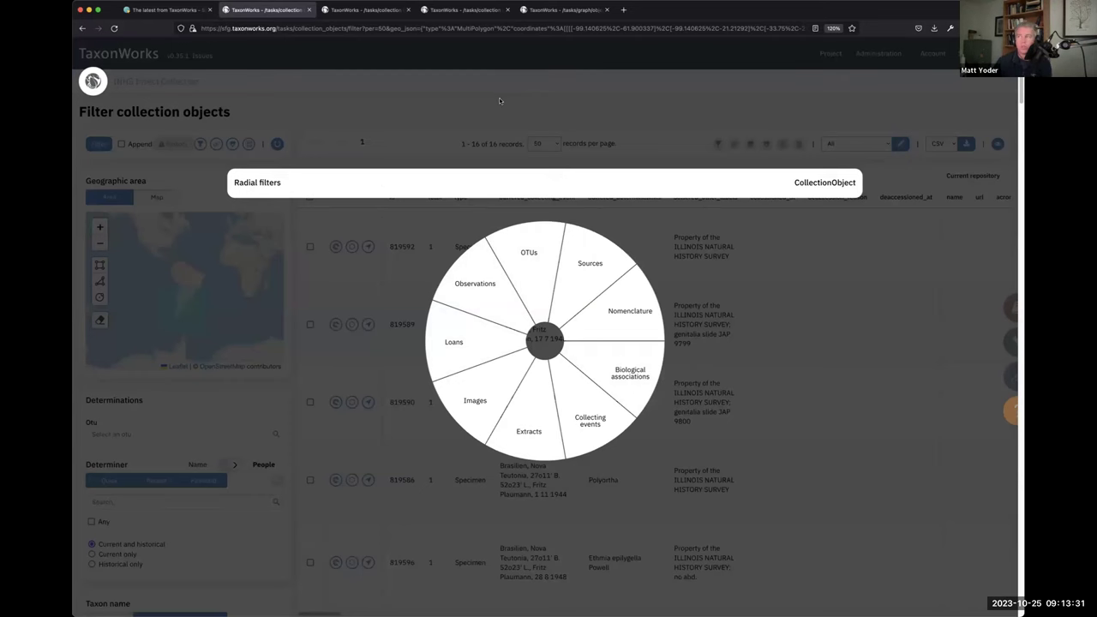
{"action": "left_click", "coordinate": [446, 140]}
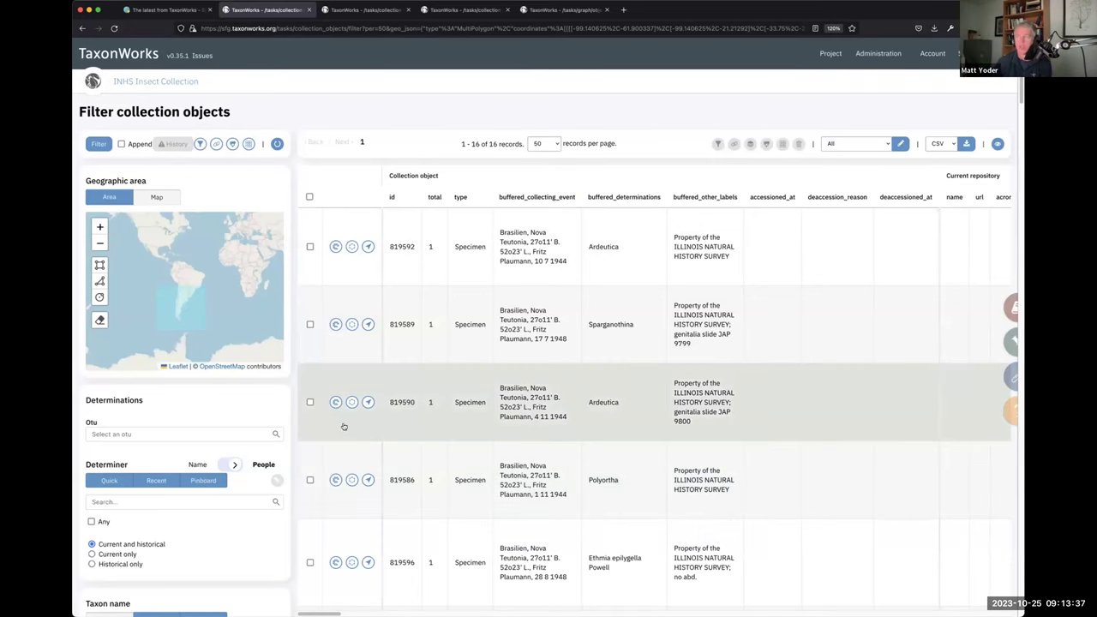
{"action": "scroll", "coordinate": [480, 343], "scroll_direction": "down", "scroll_amount": 2}
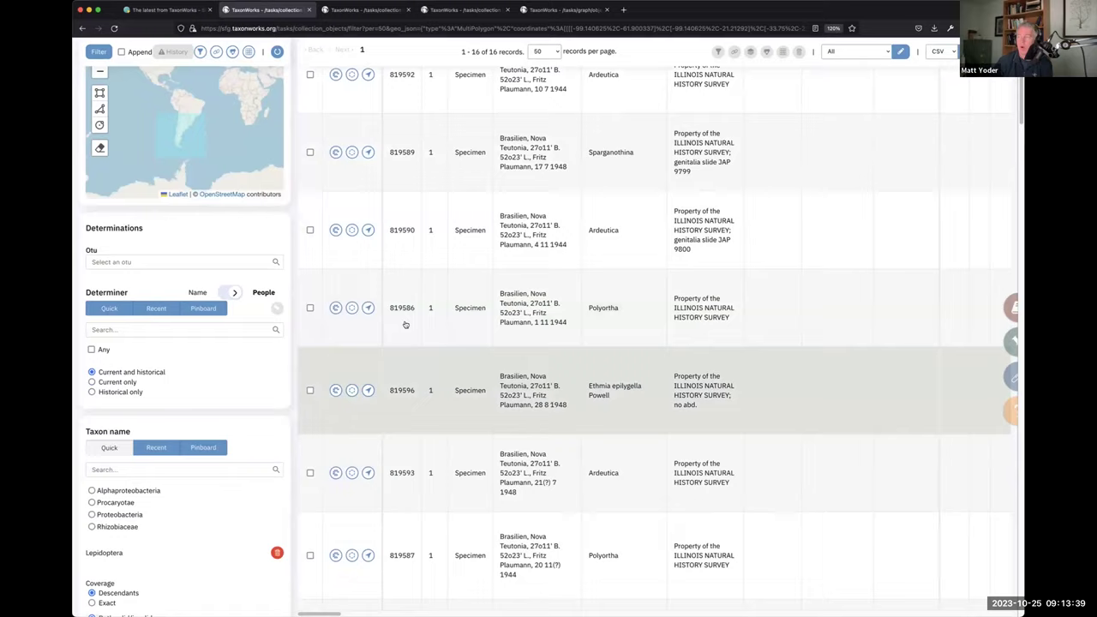
{"action": "scroll", "coordinate": [631, 334], "scroll_direction": "down", "scroll_amount": 2}
{"action": "scroll", "coordinate": [632, 334], "scroll_direction": "up", "scroll_amount": 4}
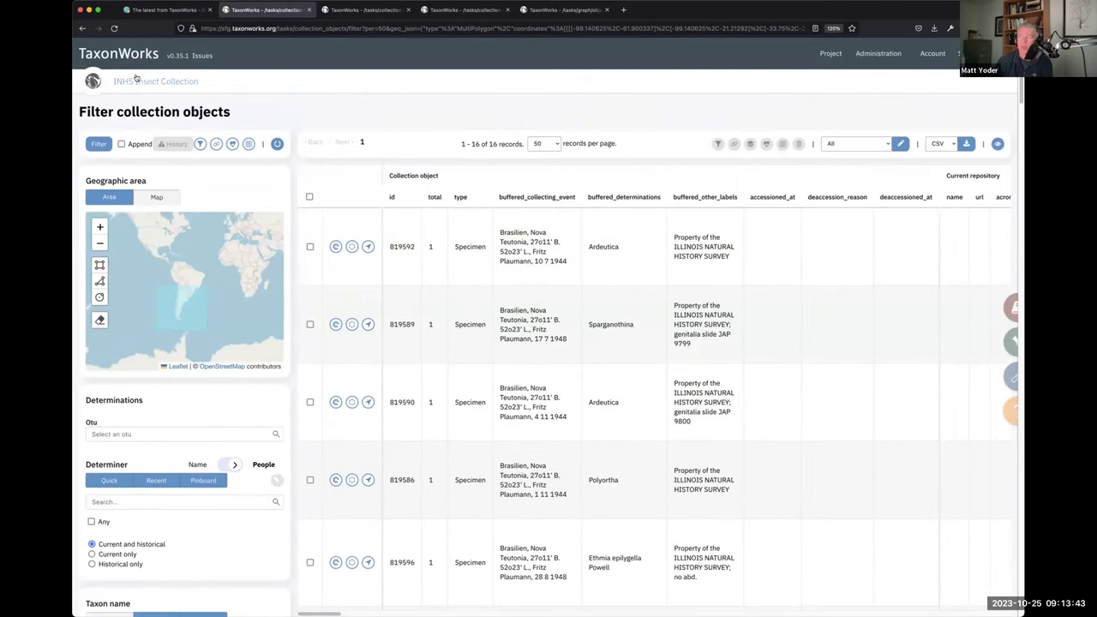
Send the collection object query to the Nomenclature filter in a new tab and compare it with the originating collection object filter.
{"action": "left_click", "coordinate": [200, 144]}
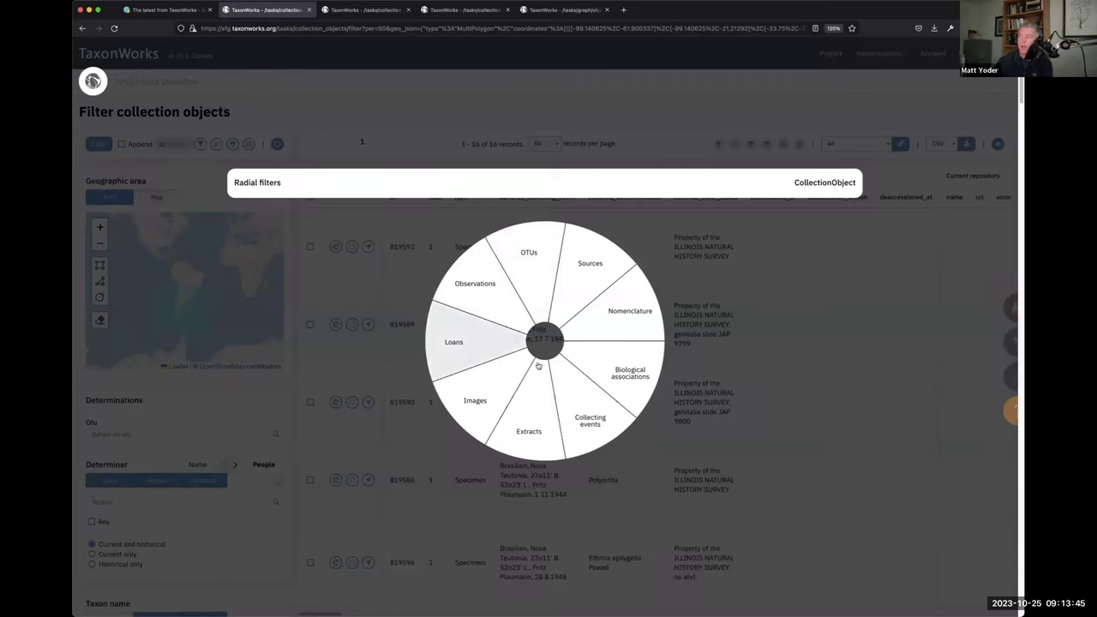
{"action": "left_click", "coordinate": [623, 317]}
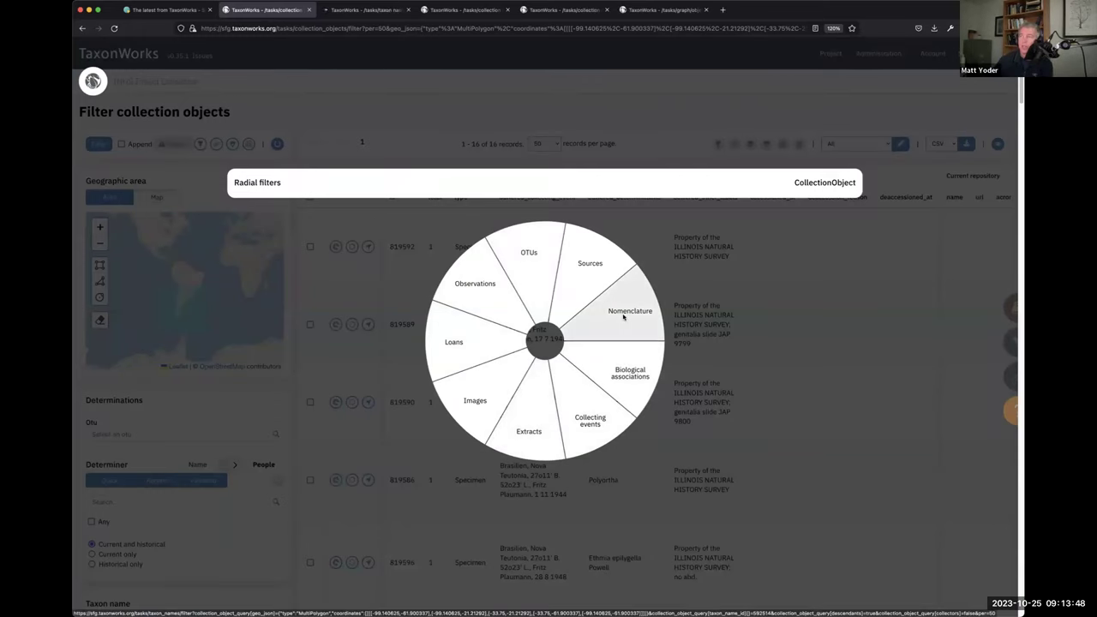
{"action": "left_click", "coordinate": [359, 16]}
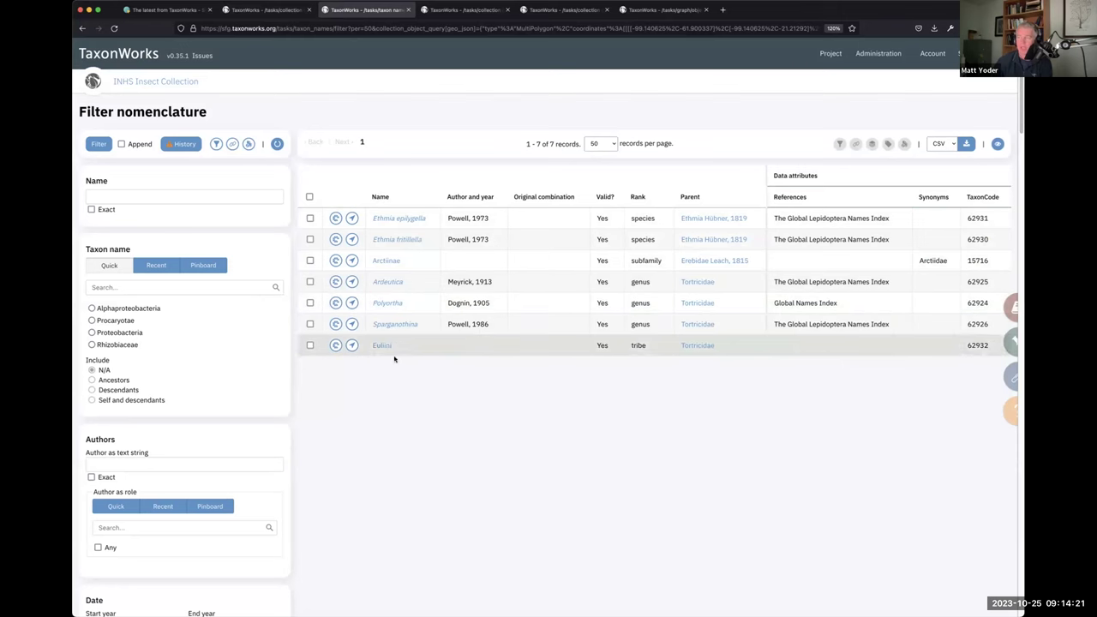
{"action": "left_click", "coordinate": [265, 9]}
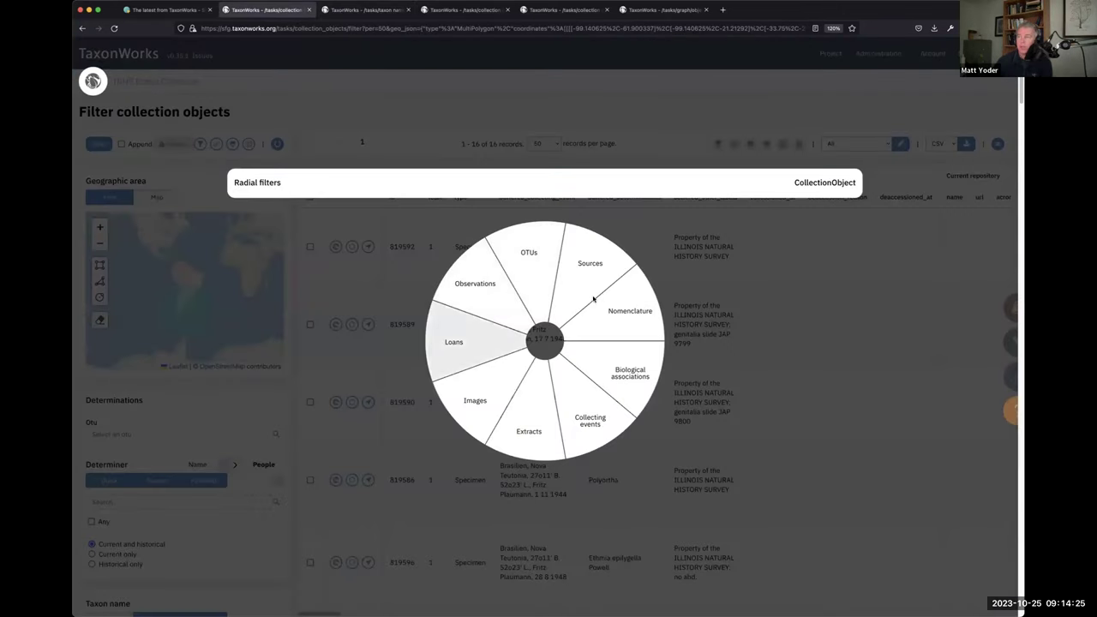
{"action": "left_click", "coordinate": [374, 11]}
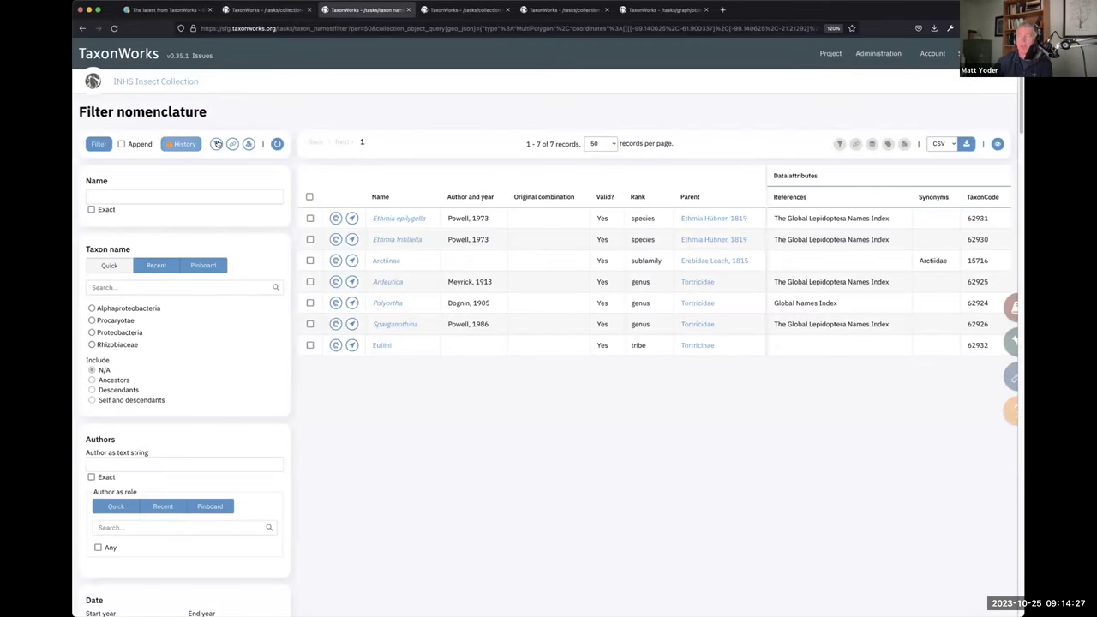
Send the taxon name query on to the Collecting events filter in a new tab and switch to that tab.
{"action": "left_click", "coordinate": [216, 143]}
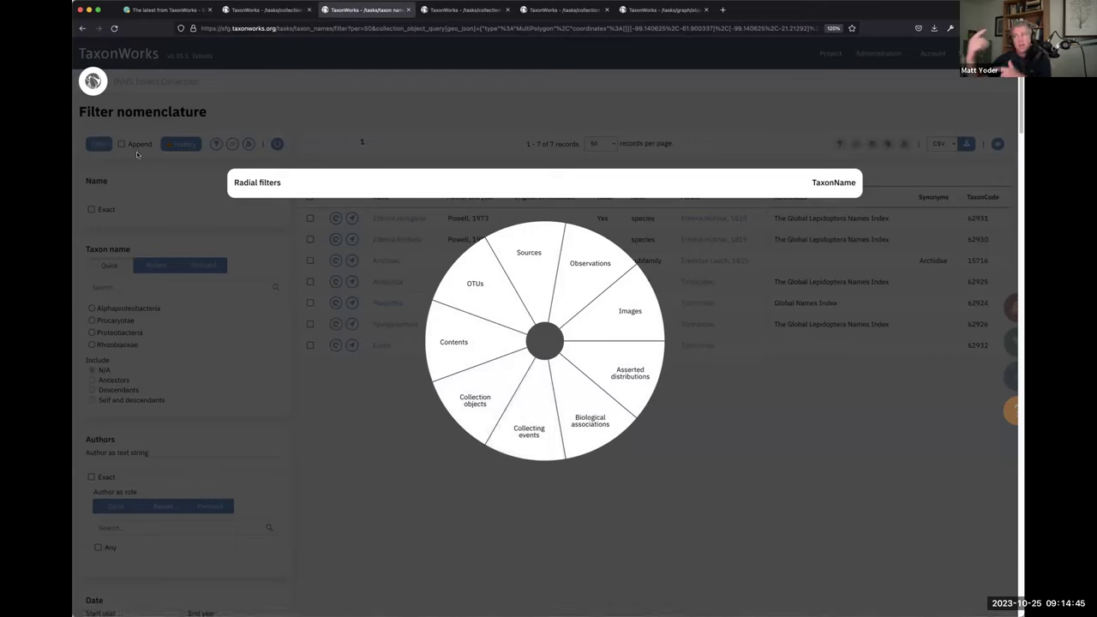
{"action": "middle_click", "coordinate": [523, 430]}
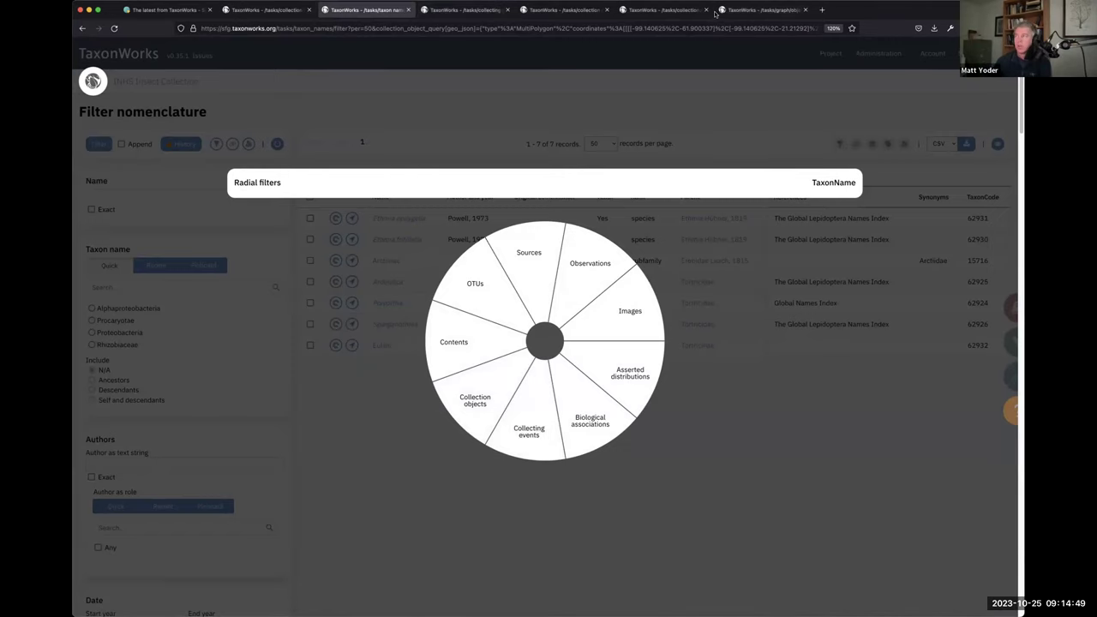
{"action": "left_click", "coordinate": [467, 9]}
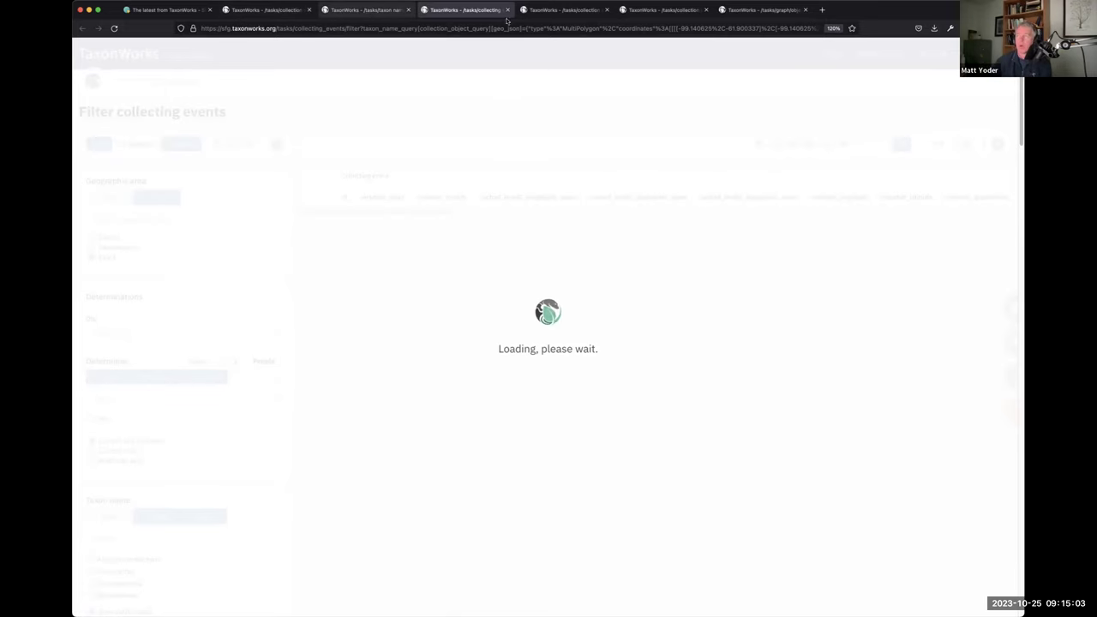
Close the radial filters on the Nomenclature filter and examine the nested parameters in its query history.
{"action": "left_click", "coordinate": [368, 9]}
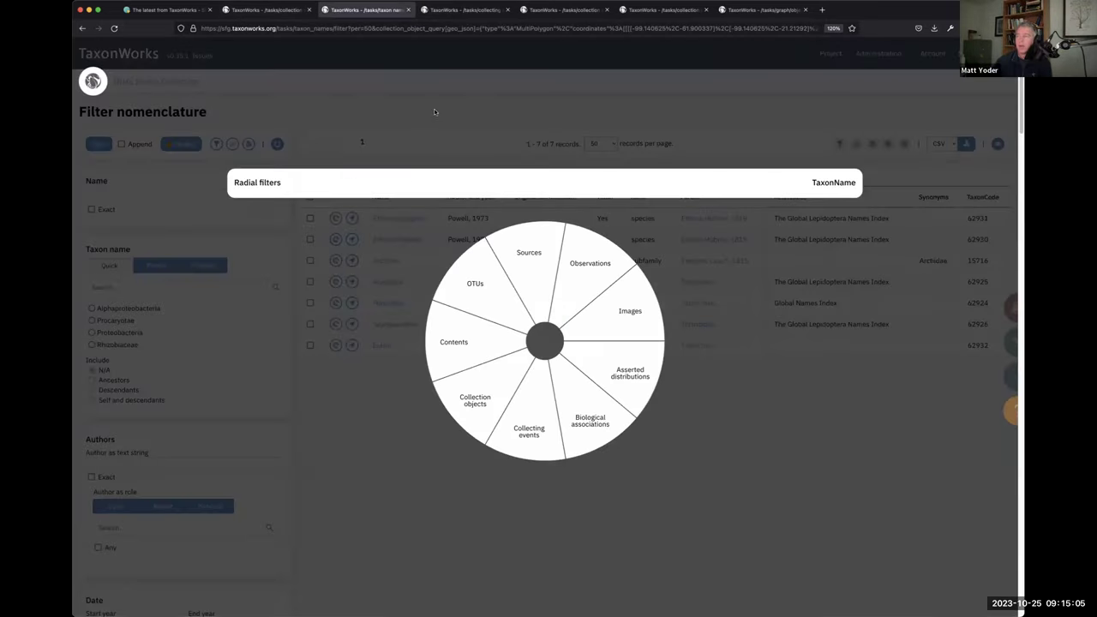
{"action": "left_click", "coordinate": [434, 112]}
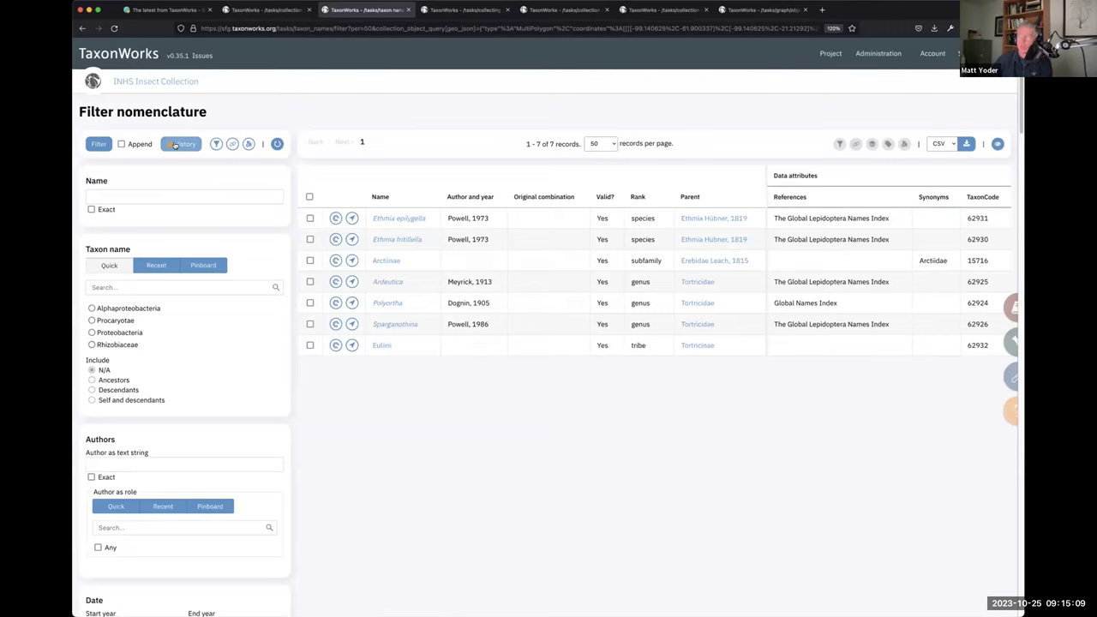
{"action": "left_click", "coordinate": [216, 143]}
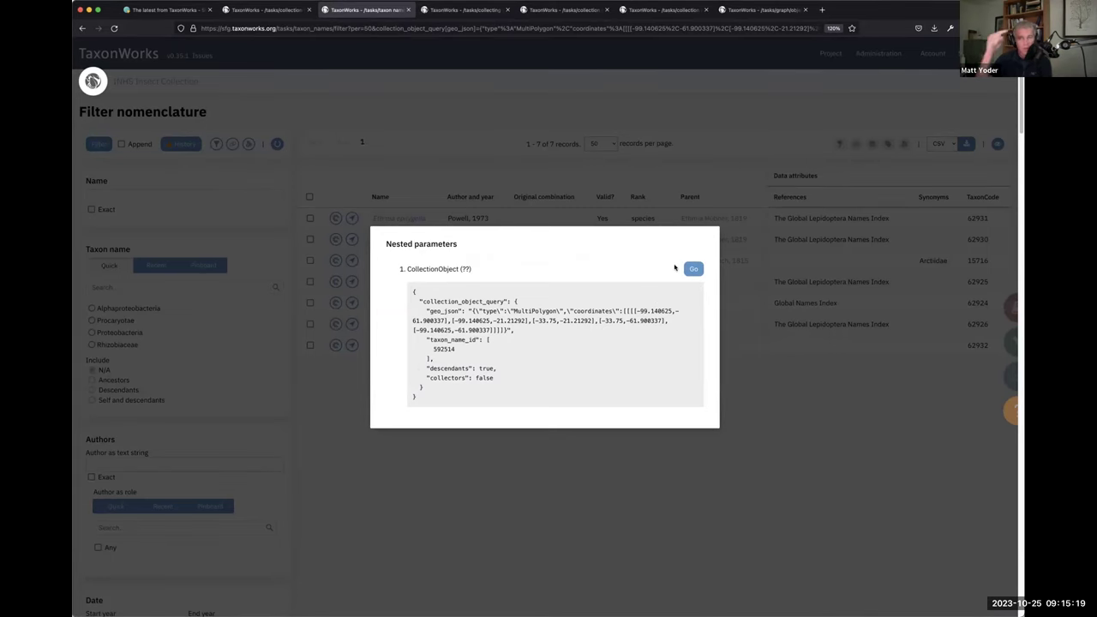
{"action": "left_click", "coordinate": [444, 200]}
Highlight the Filter collecting events title and compare the page with the Nomenclature filter it was chained from.
{"action": "key", "text": "ctrl+Tab"}
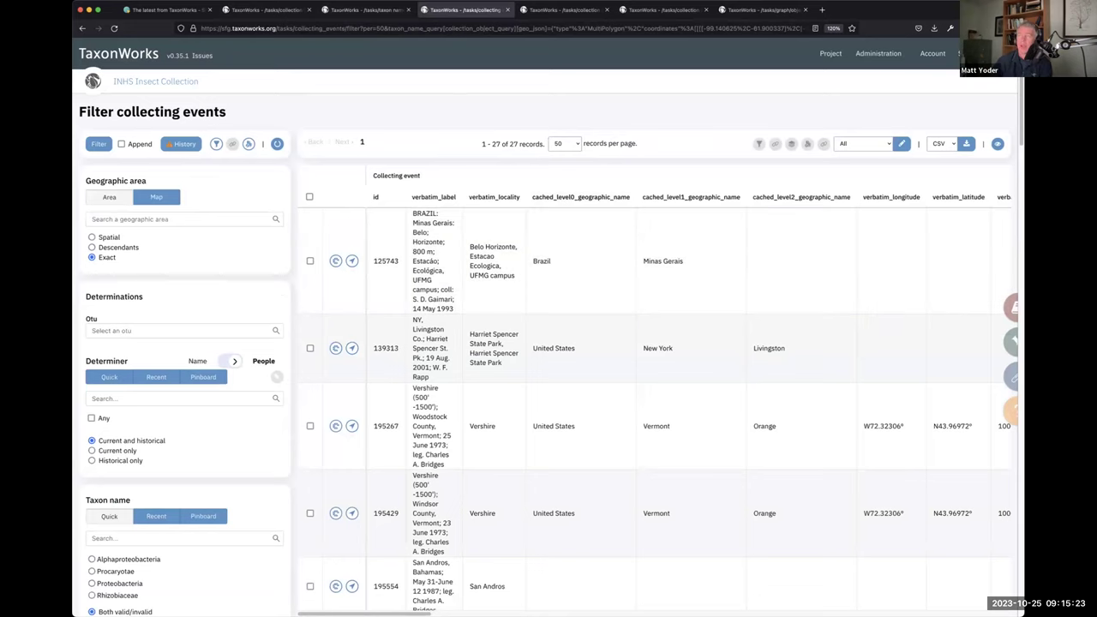
{"action": "left_click_drag", "start_coordinate": [89, 112], "coordinate": [279, 124]}
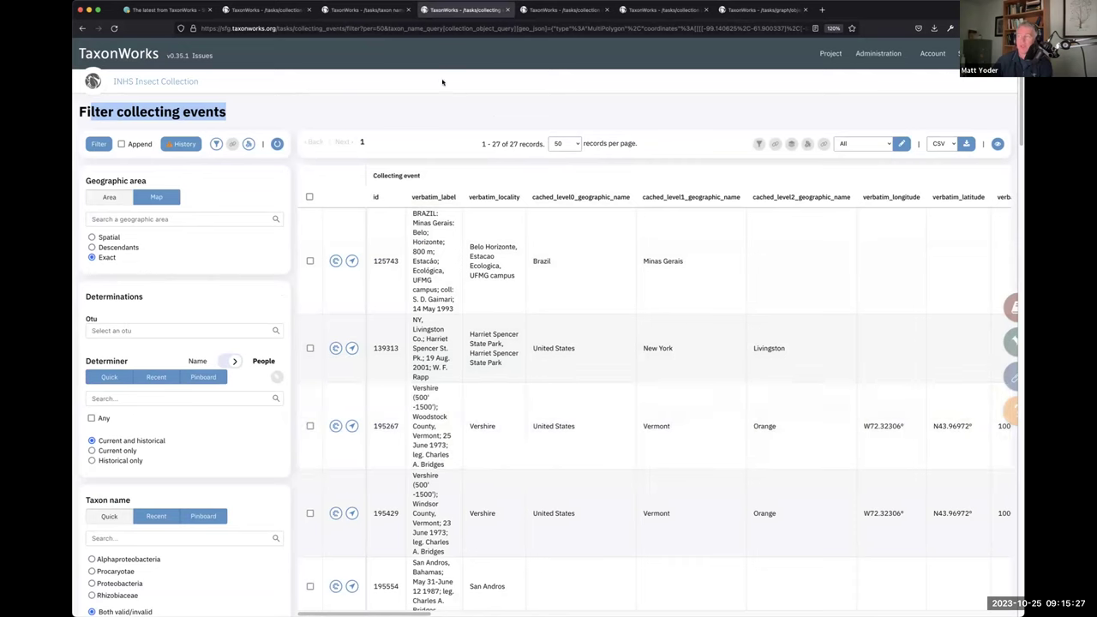
{"action": "left_click", "coordinate": [365, 9]}
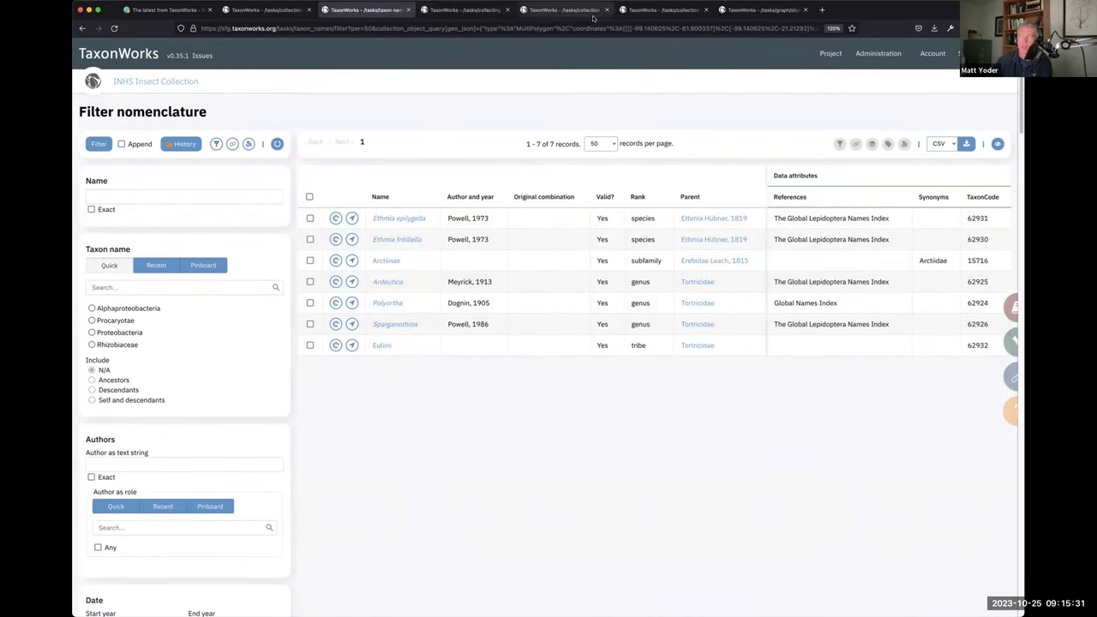
{"action": "left_click", "coordinate": [472, 11]}
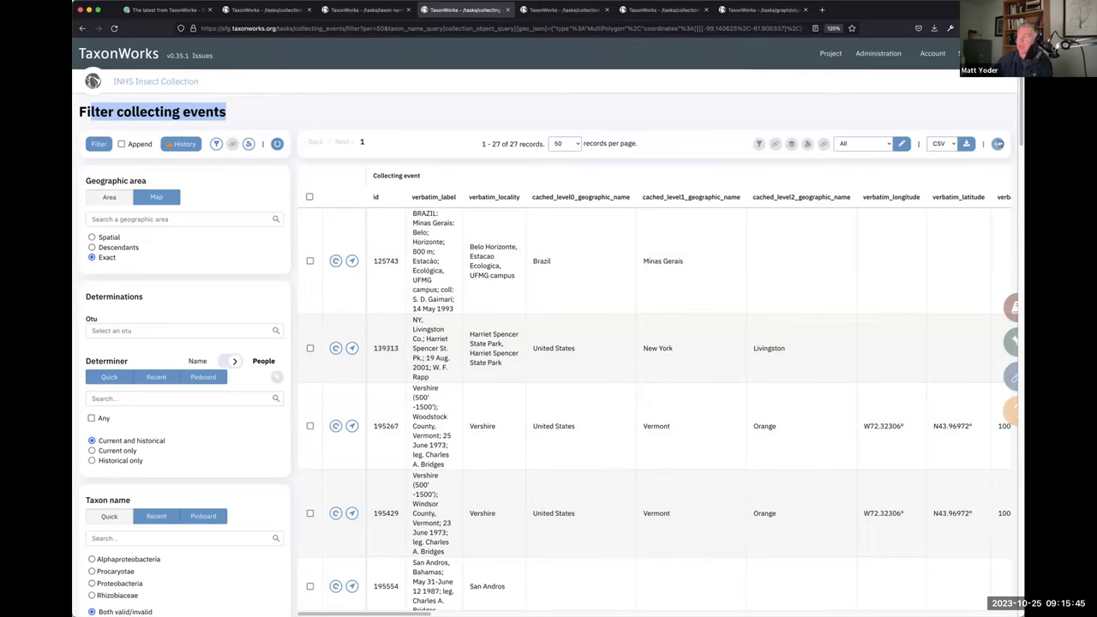
Turn on Show map in the collecting events layout, leaving Show JSON Request off.
{"action": "left_click", "coordinate": [997, 145]}
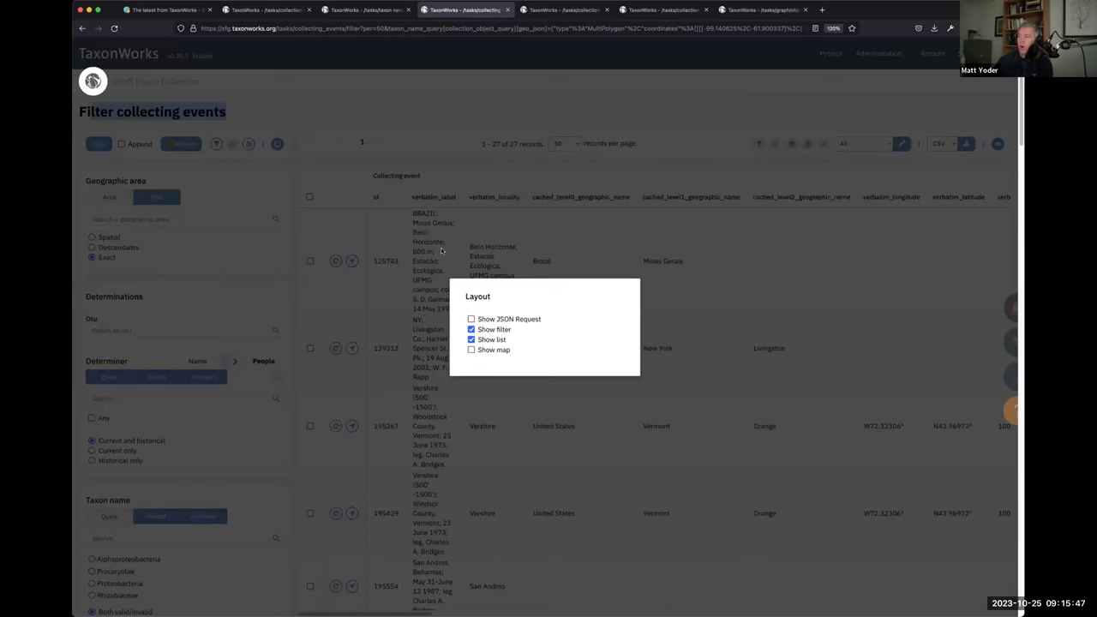
{"action": "left_click", "coordinate": [470, 318]}
{"action": "left_click", "coordinate": [470, 319]}
{"action": "left_click", "coordinate": [470, 349]}
{"action": "left_click", "coordinate": [685, 368]}
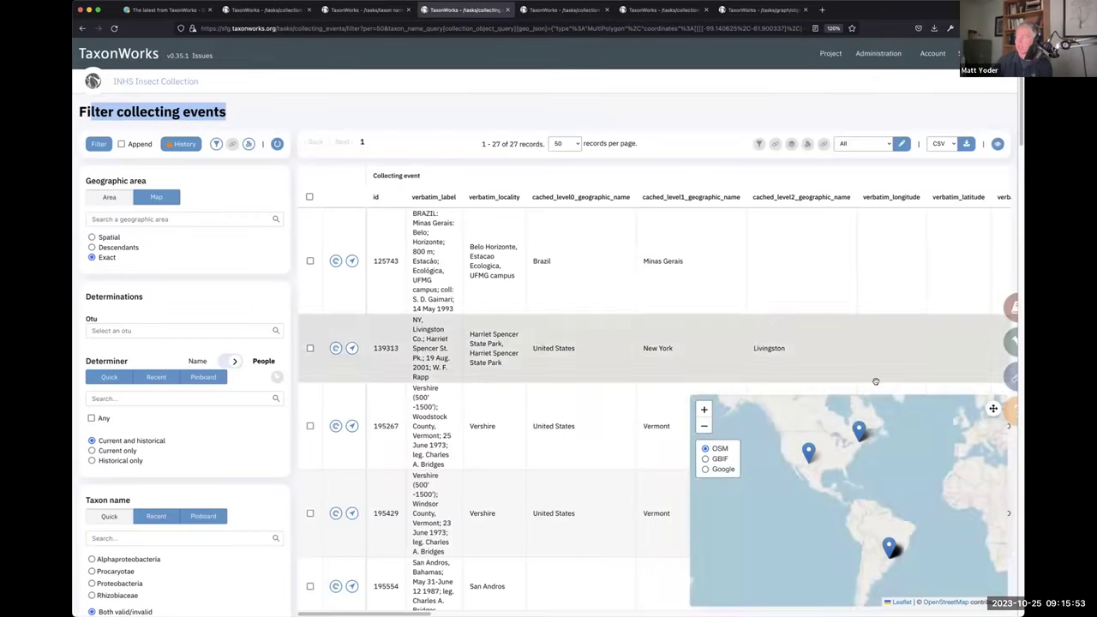
Look through the collecting event rows, pick the map marker over the western United States and move the floating map off the results' coordinate columns.
{"action": "mouse_move", "coordinate": [517, 403]}
{"action": "scroll", "coordinate": [517, 404], "scroll_direction": "down", "scroll_amount": 2}
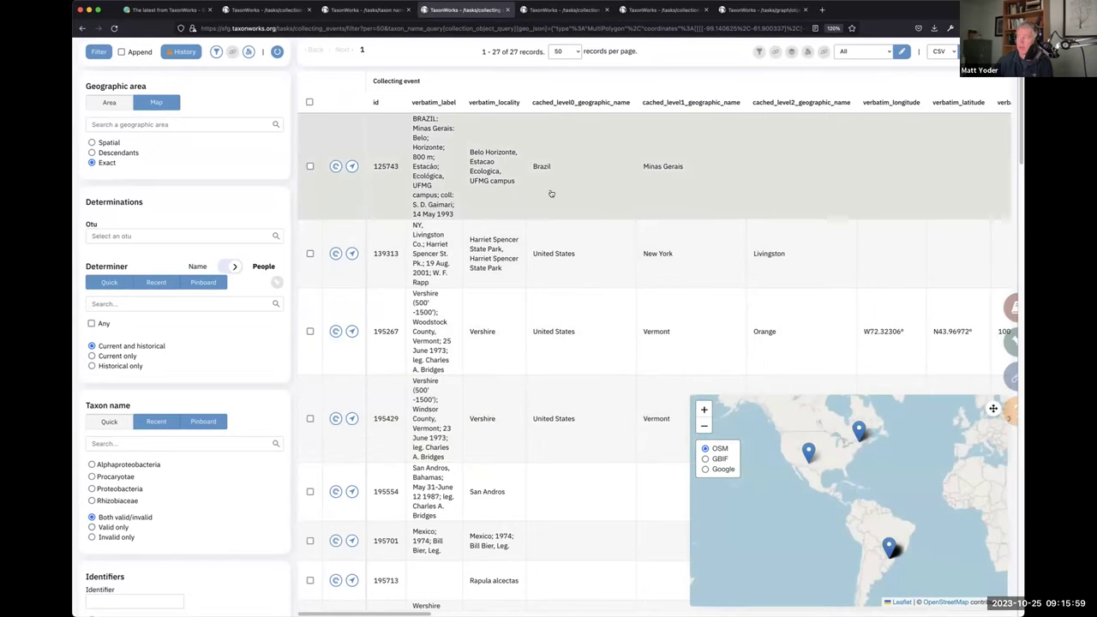
{"action": "left_click", "coordinate": [808, 452]}
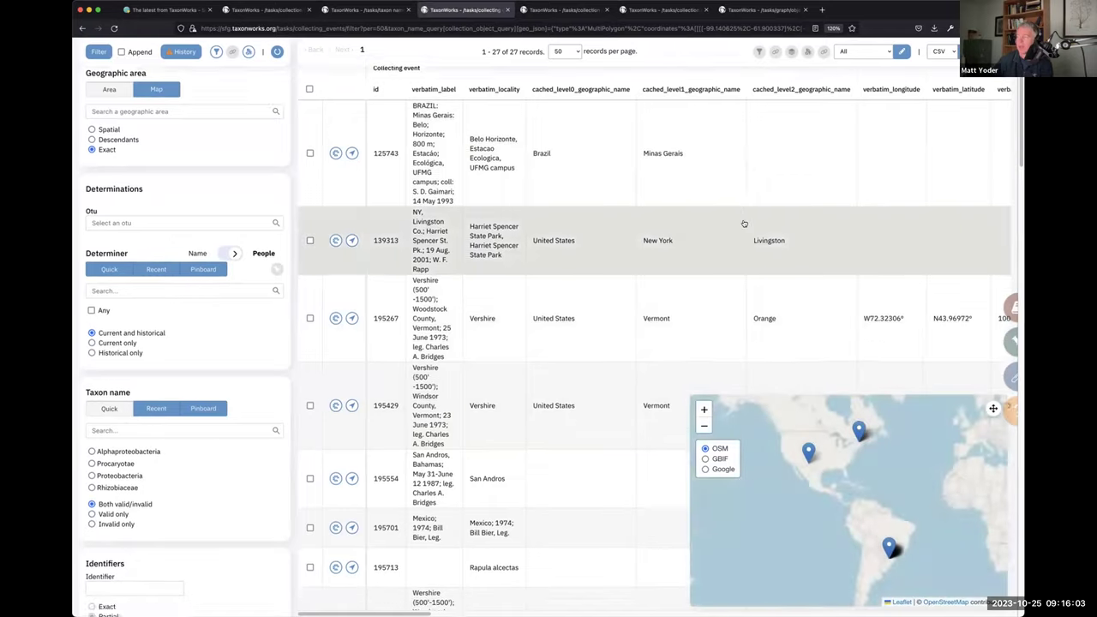
{"action": "scroll", "coordinate": [742, 223], "scroll_direction": "down", "scroll_amount": 3}
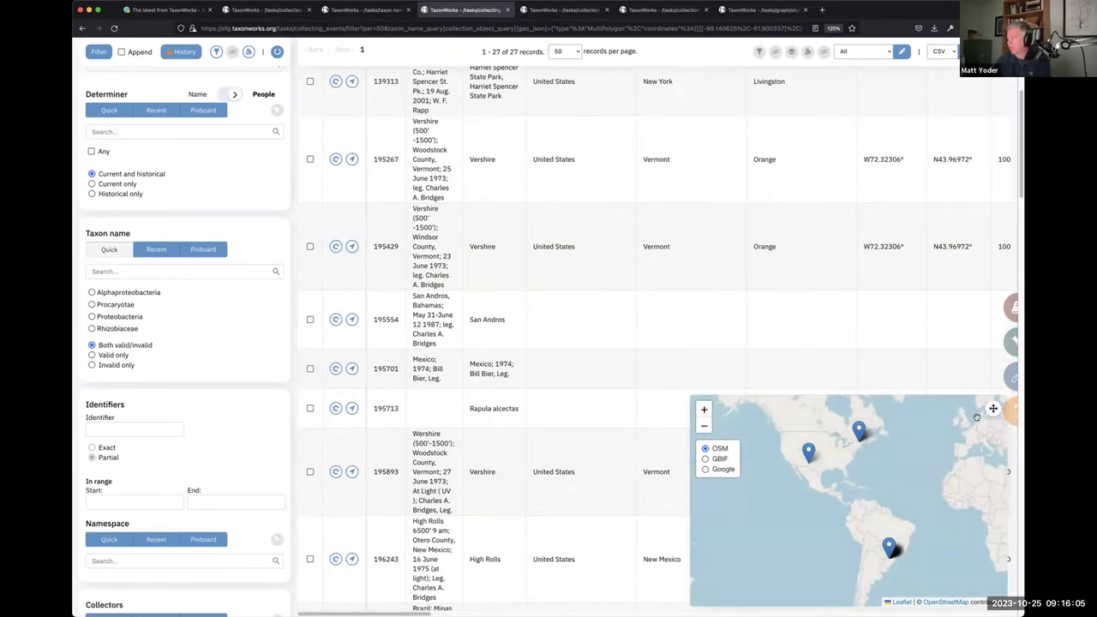
{"action": "left_click_drag", "start_coordinate": [992, 409], "coordinate": [780, 90]}
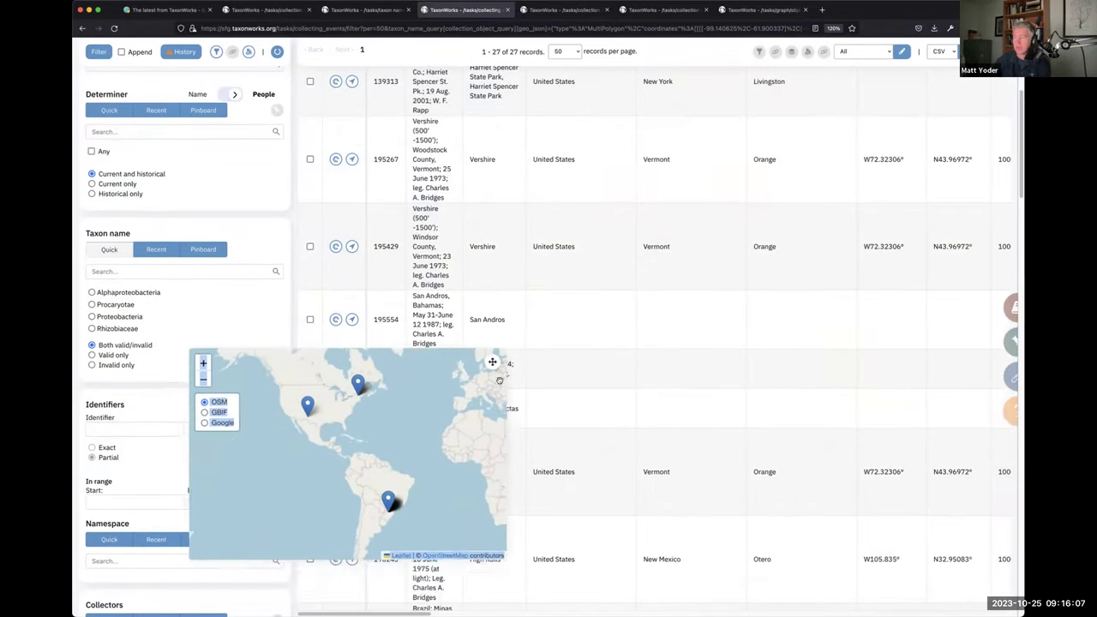
Look through more of the collecting event rows and turn off Show map in the layout options.
{"action": "scroll", "coordinate": [780, 318], "scroll_direction": "down", "scroll_amount": 4}
{"action": "scroll", "coordinate": [775, 324], "scroll_direction": "down", "scroll_amount": 2}
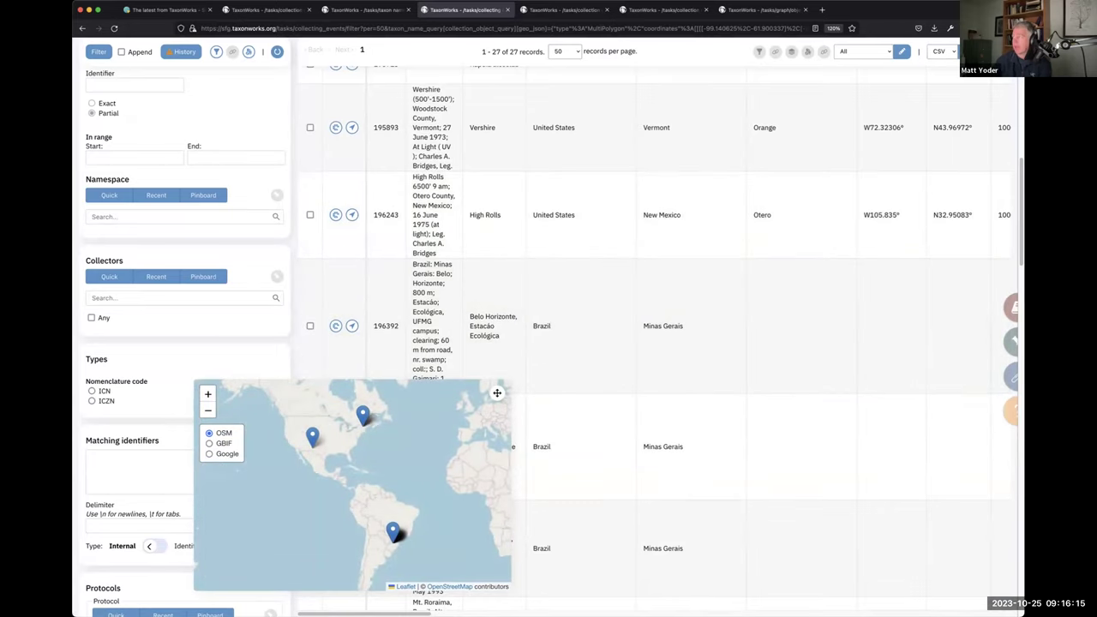
{"action": "left_click", "coordinate": [823, 52]}
{"action": "left_click", "coordinate": [471, 349]}
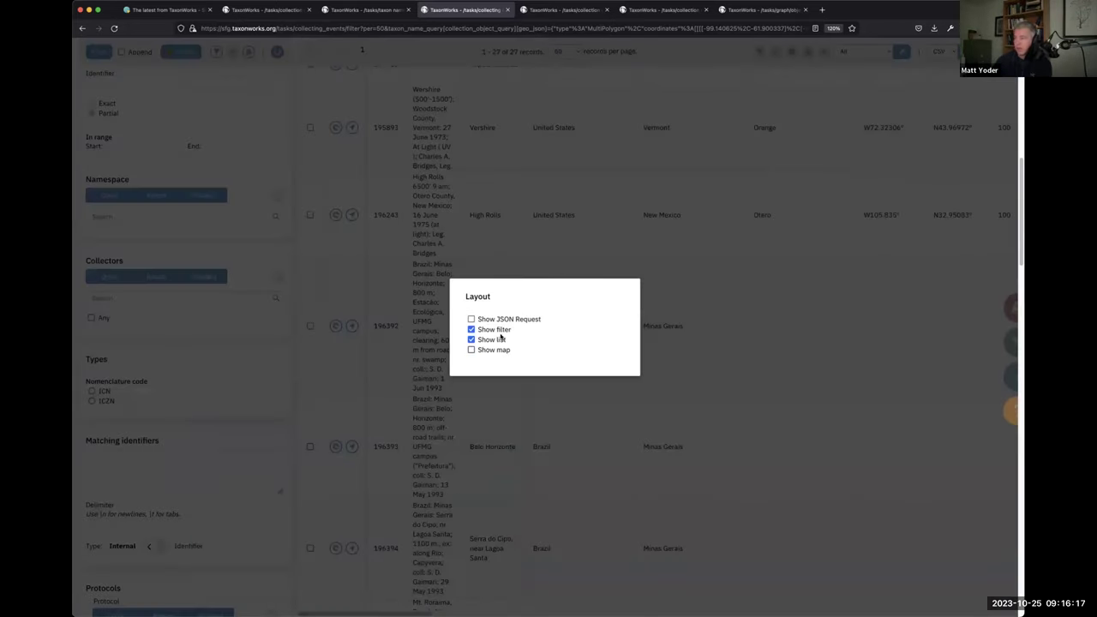
Toggle Show filter and Show list off and back on, and turn on Show JSON Request in the layout options.
{"action": "left_click", "coordinate": [470, 329]}
{"action": "left_click", "coordinate": [471, 329]}
{"action": "left_click", "coordinate": [471, 340]}
{"action": "left_click", "coordinate": [470, 339]}
{"action": "key", "text": "Escape"}
{"action": "scroll", "coordinate": [502, 316], "scroll_direction": "up", "scroll_amount": 10}
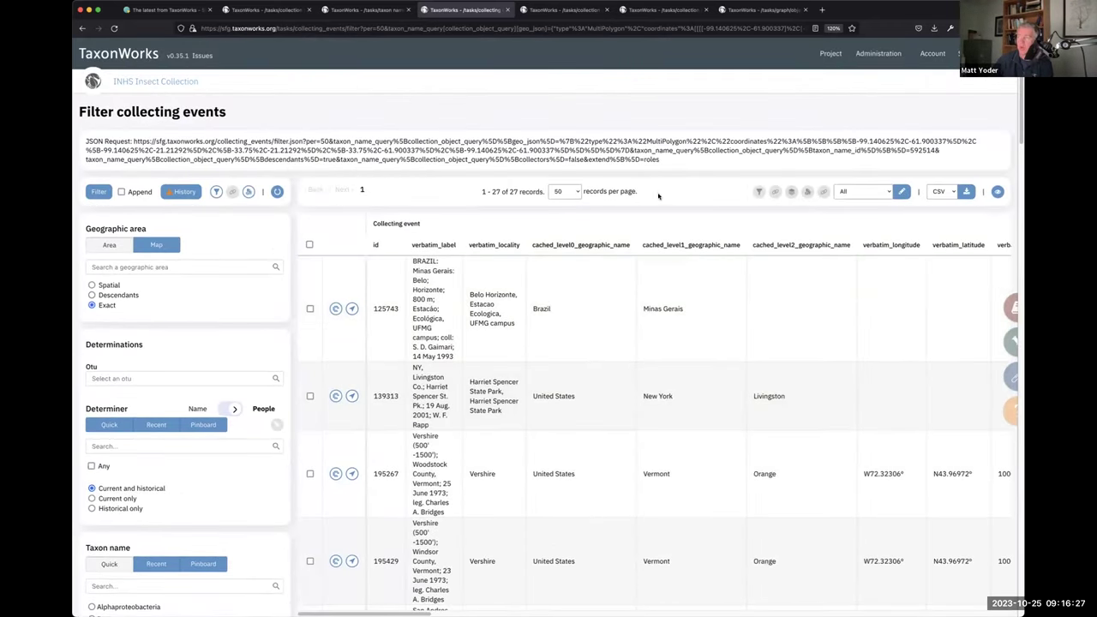
{"action": "left_click_drag", "start_coordinate": [662, 158], "coordinate": [101, 140]}
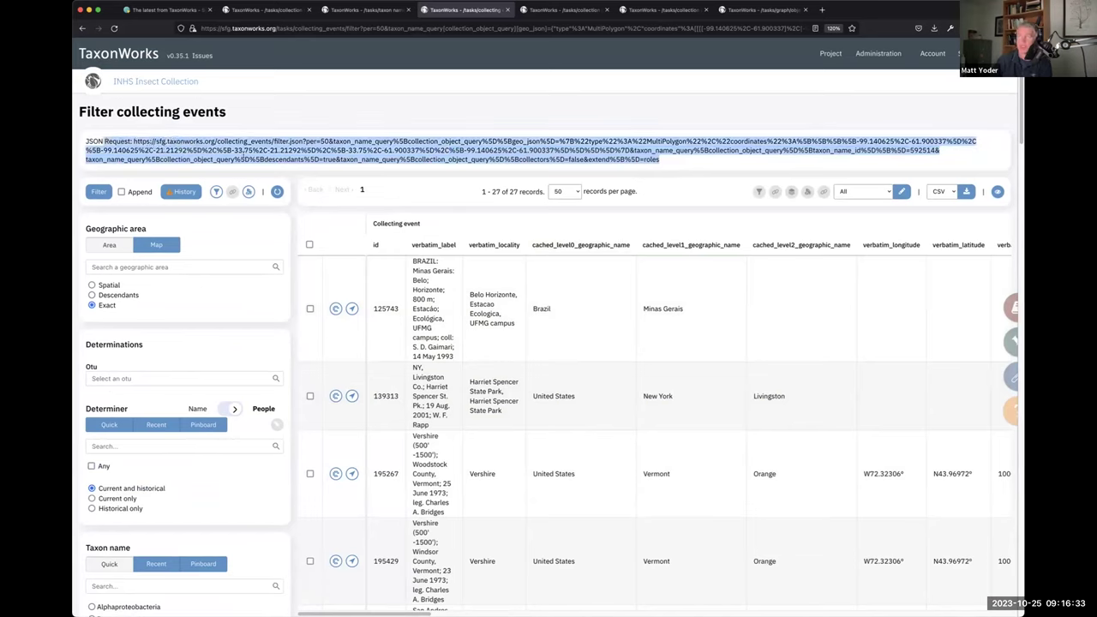
{"action": "key", "text": "ctrl+t"}
{"action": "key", "text": "super+v"}
{"action": "key", "text": "Return"}
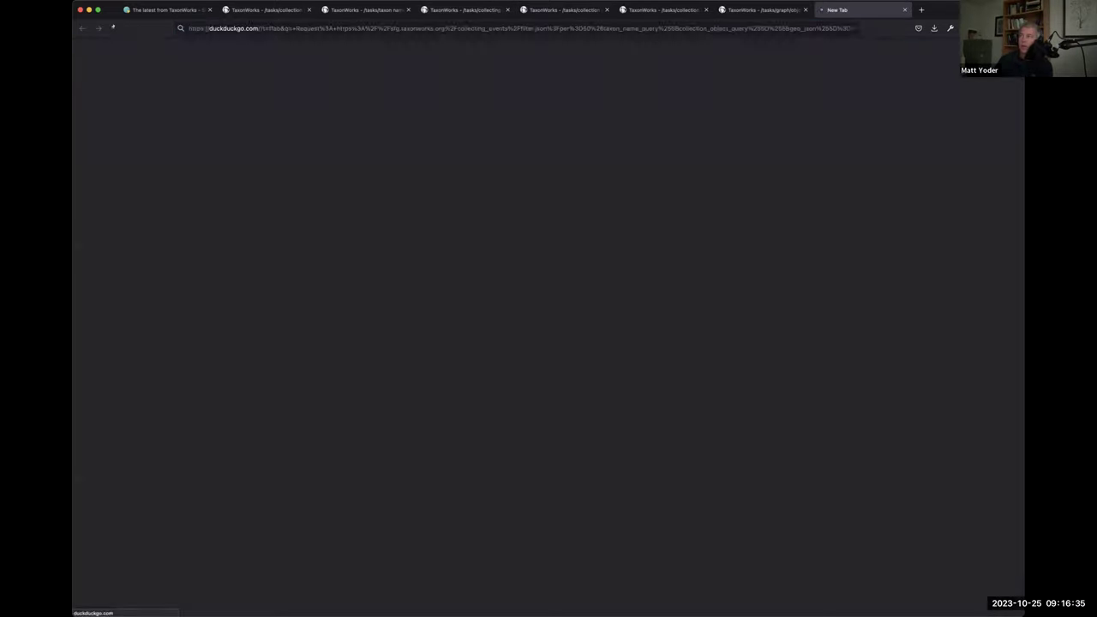
{"action": "left_click", "coordinate": [904, 10]}
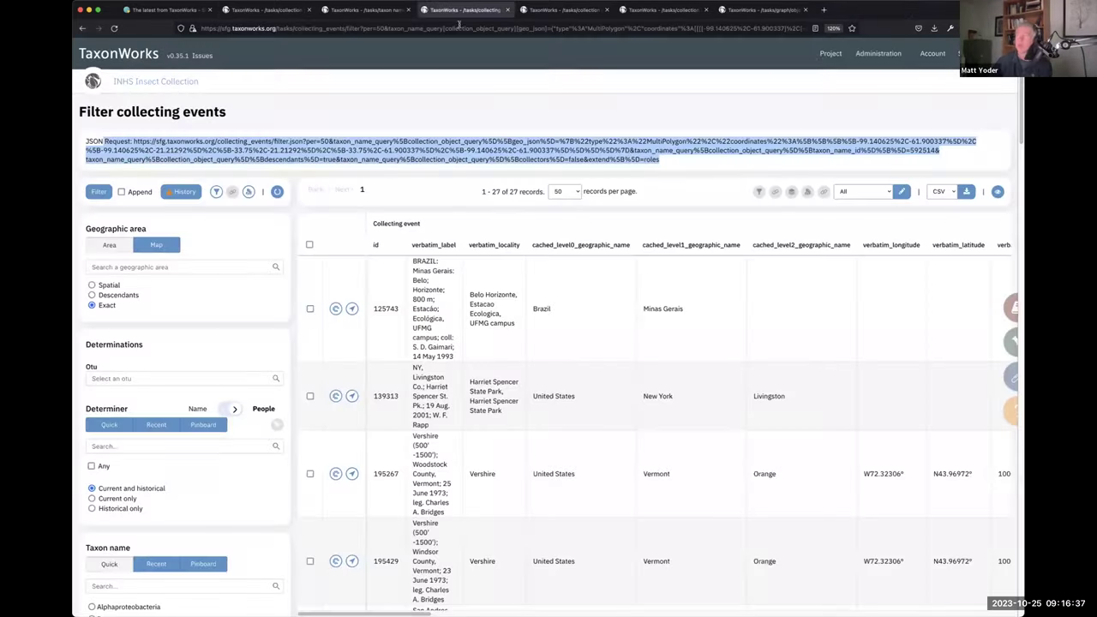
Copy only the URL of the JSON request, open it in a new browser tab and look through the returned collecting event data.
{"action": "left_click", "coordinate": [165, 143]}
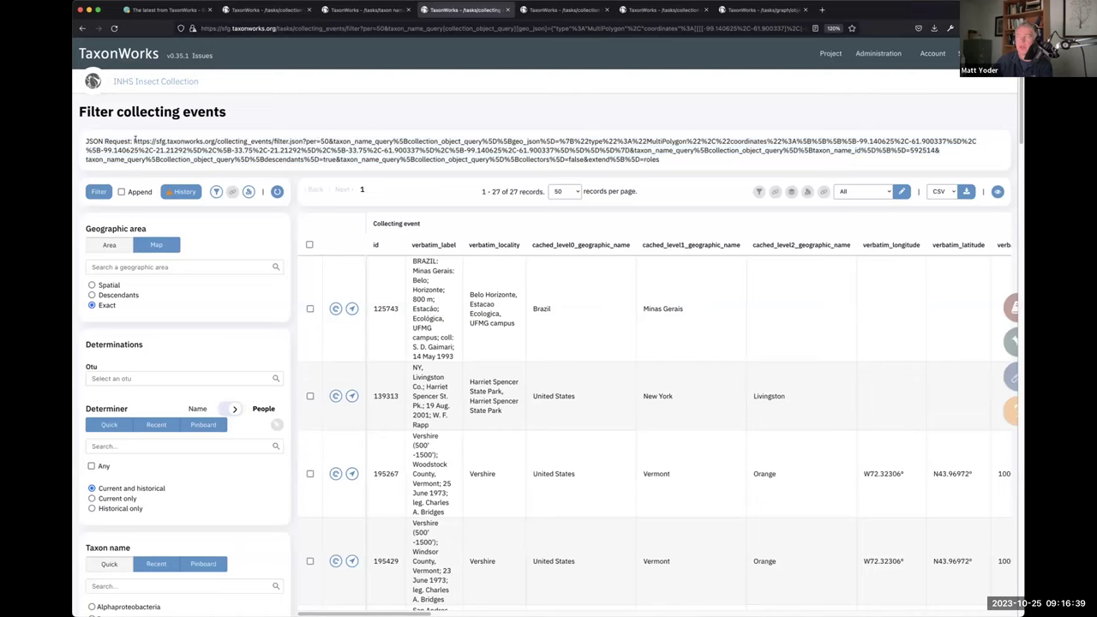
{"action": "left_click_drag", "start_coordinate": [135, 140], "coordinate": [672, 164]}
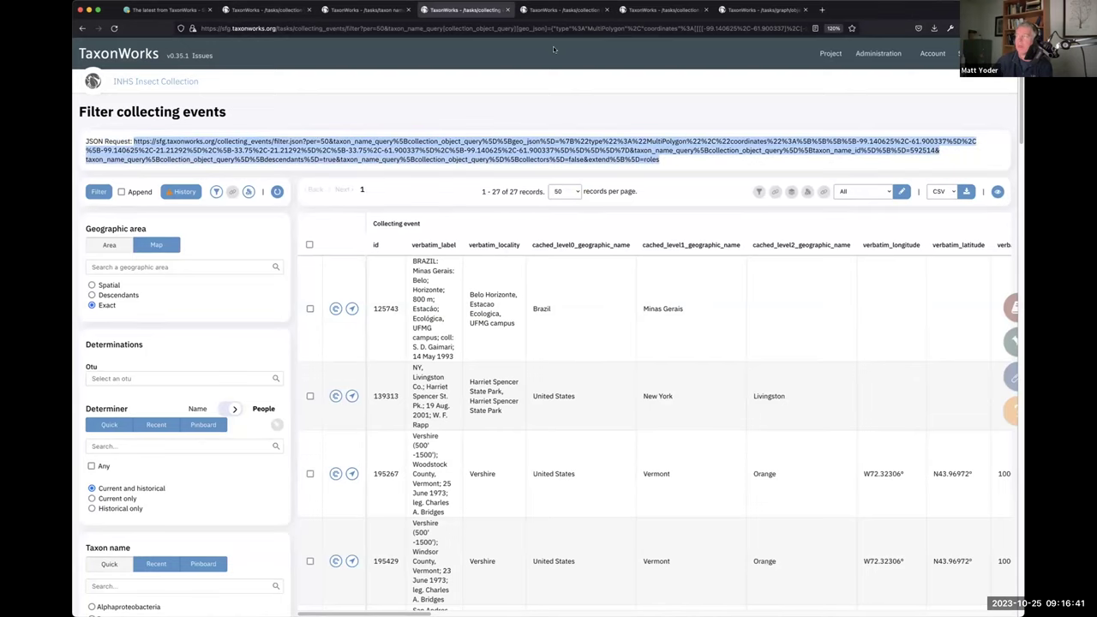
{"action": "key", "text": "super+t"}
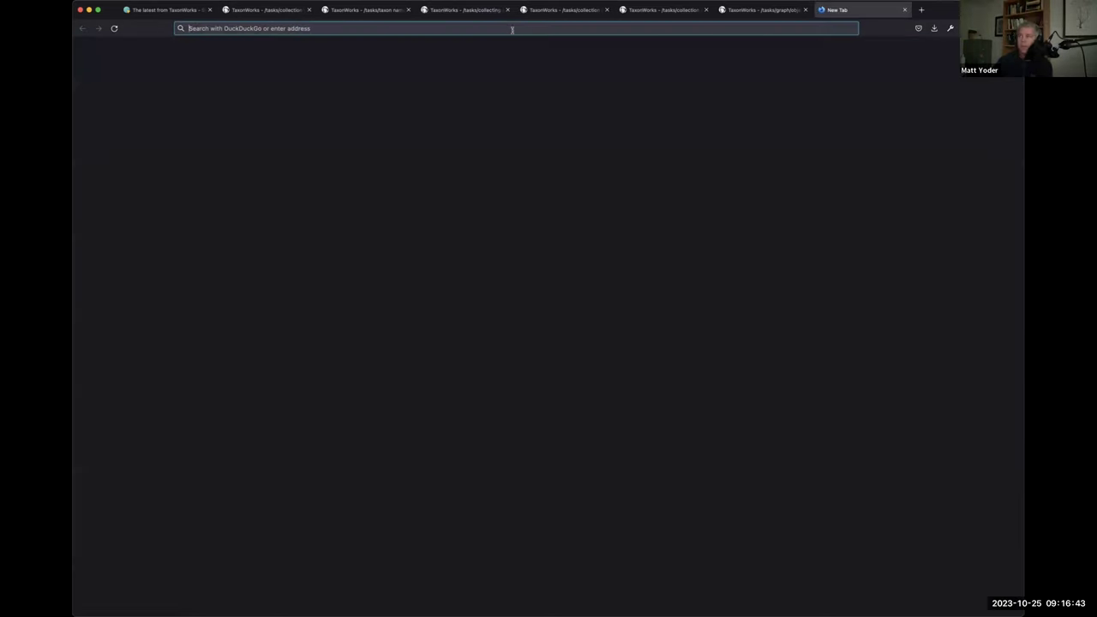
{"action": "key", "text": "super+v"}
{"action": "key", "text": "Return"}
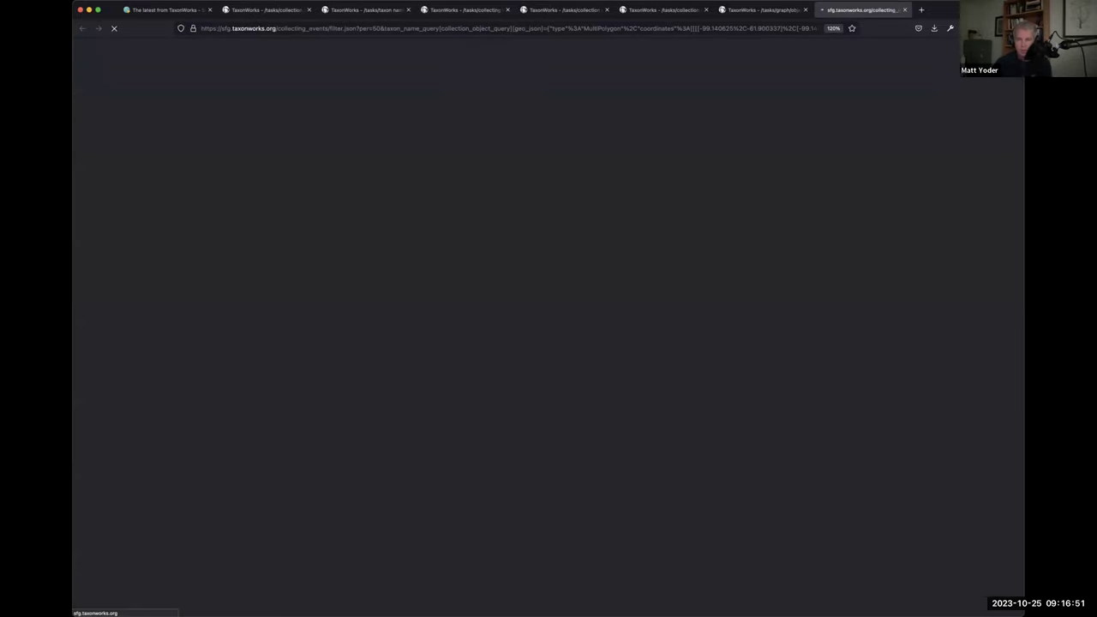
{"action": "scroll", "coordinate": [582, 420], "scroll_direction": "down", "scroll_amount": 15}
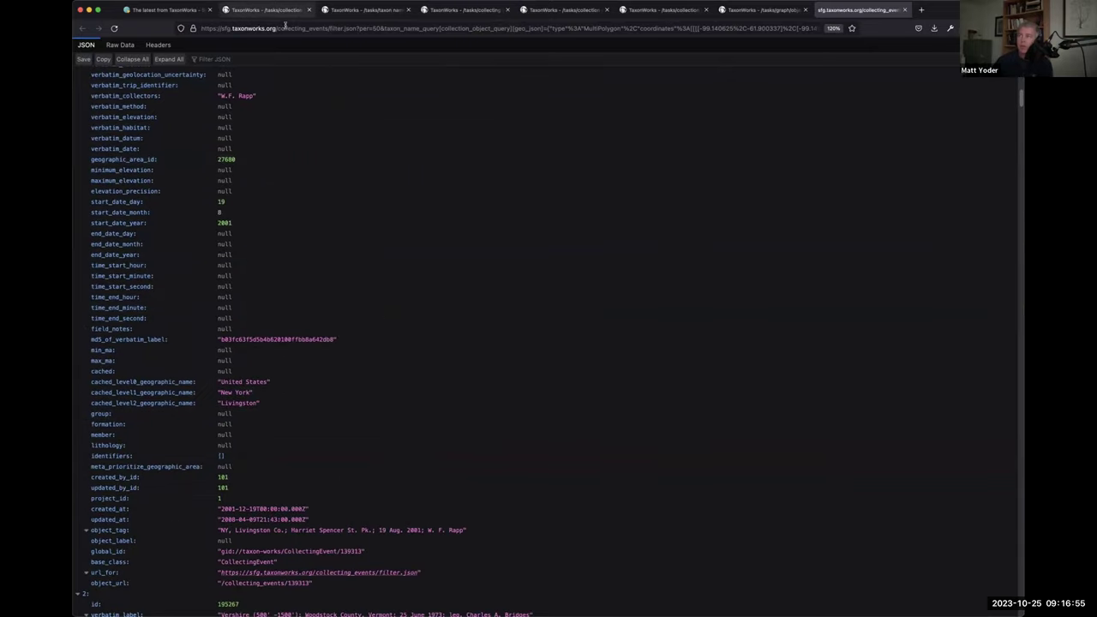
Examine the nested taxon name and collection object query parameters along the JSON request's address.
{"action": "left_click", "coordinate": [344, 28]}
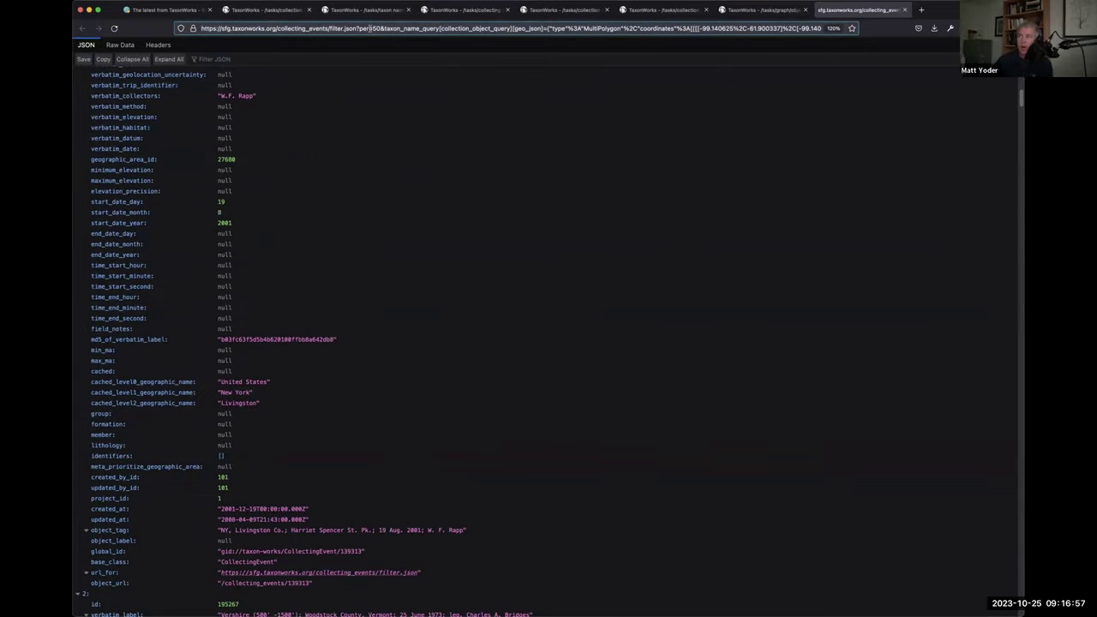
{"action": "key", "text": "super+a"}
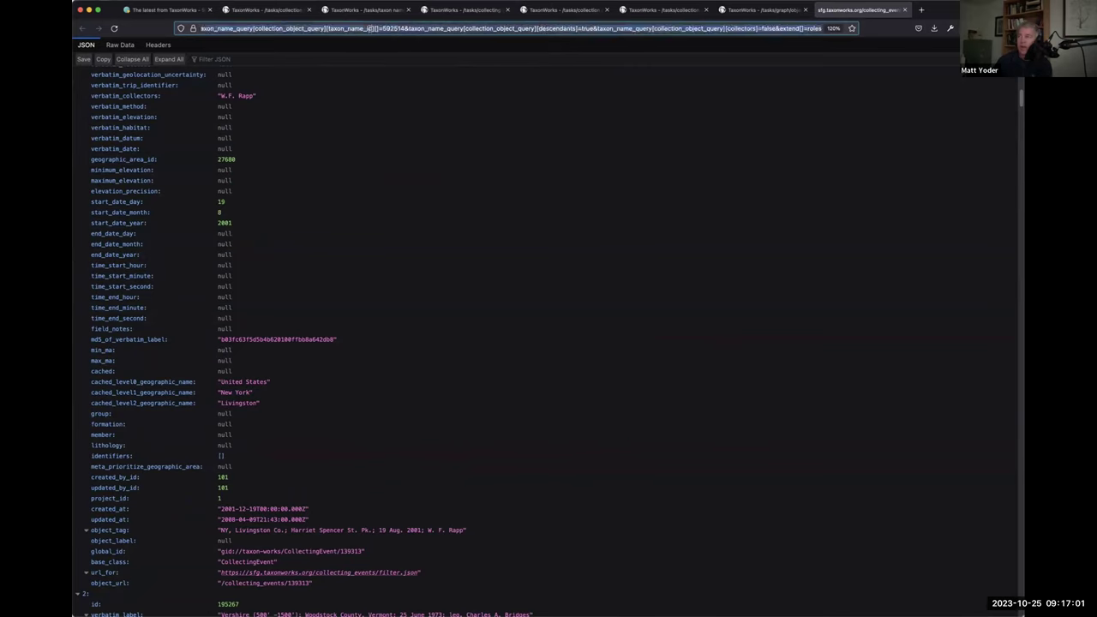
{"action": "left_click", "coordinate": [472, 25]}
{"action": "left_click", "coordinate": [258, 25]}
{"action": "key", "text": "Left"}
{"action": "key", "text": "Left"}
{"action": "key", "text": "Left"}
{"action": "key", "text": "Left"}
{"action": "key", "text": "Left"}
{"action": "key", "text": "Left"}
{"action": "key", "text": "Left"}
{"action": "key", "text": "Left"}
{"action": "key", "text": "Left"}
{"action": "key", "text": "Left"}
{"action": "key", "text": "Left"}
{"action": "key", "text": "Left"}
{"action": "key", "text": "Left"}
{"action": "key", "text": "Left"}
{"action": "key", "text": "Left"}
{"action": "key", "text": "Left"}
{"action": "key", "text": "Left"}
{"action": "key", "text": "Left"}
{"action": "key", "text": "Left"}
{"action": "key", "text": "Left"}
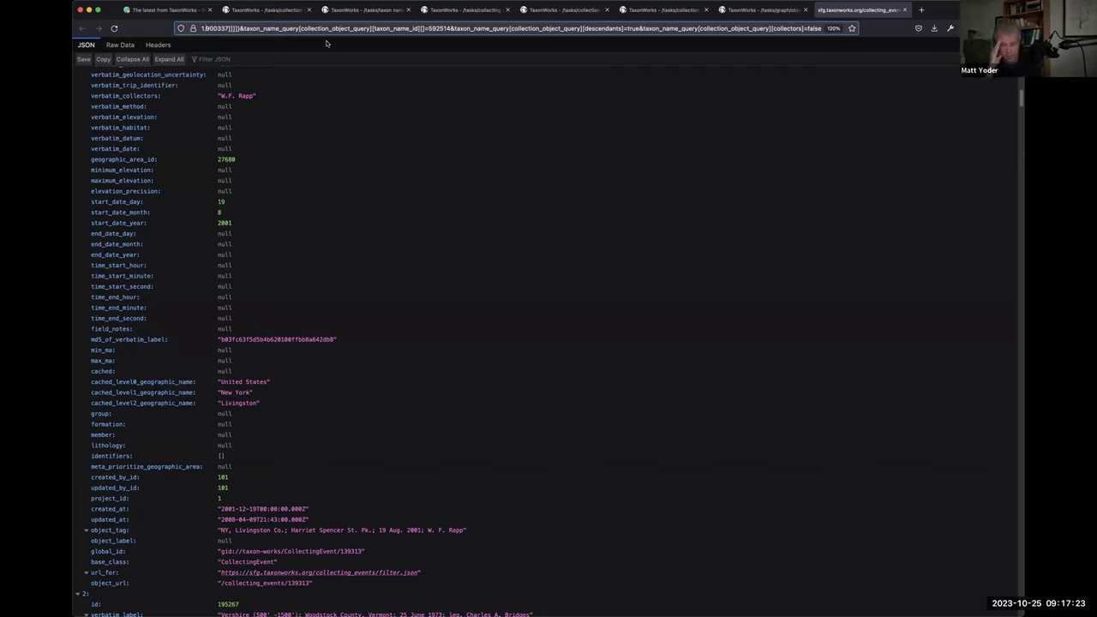
Return to the Filter collection objects page and review the CSV and DwC download formats, keeping CSV.
{"action": "left_click", "coordinate": [283, 13]}
{"action": "left_click", "coordinate": [607, 126]}
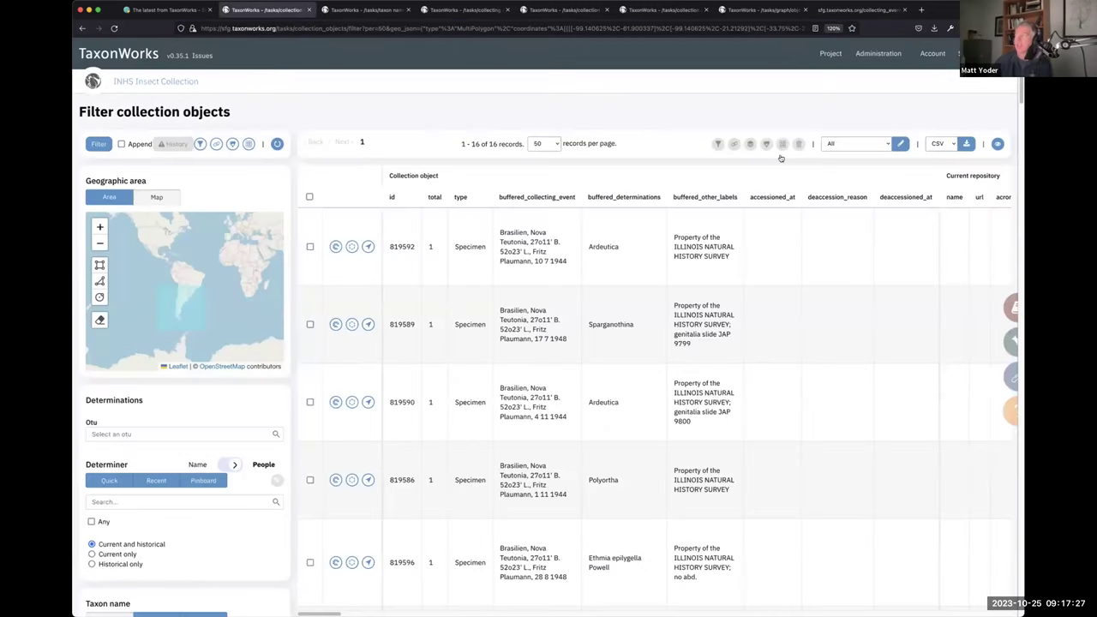
{"action": "left_click", "coordinate": [951, 143]}
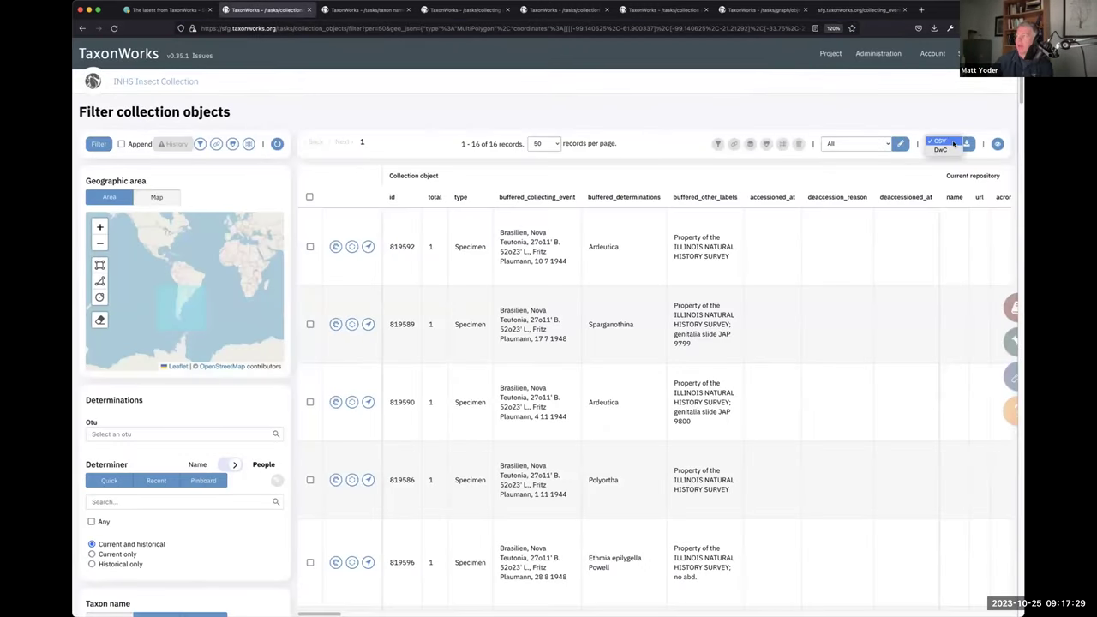
{"action": "left_click", "coordinate": [940, 140]}
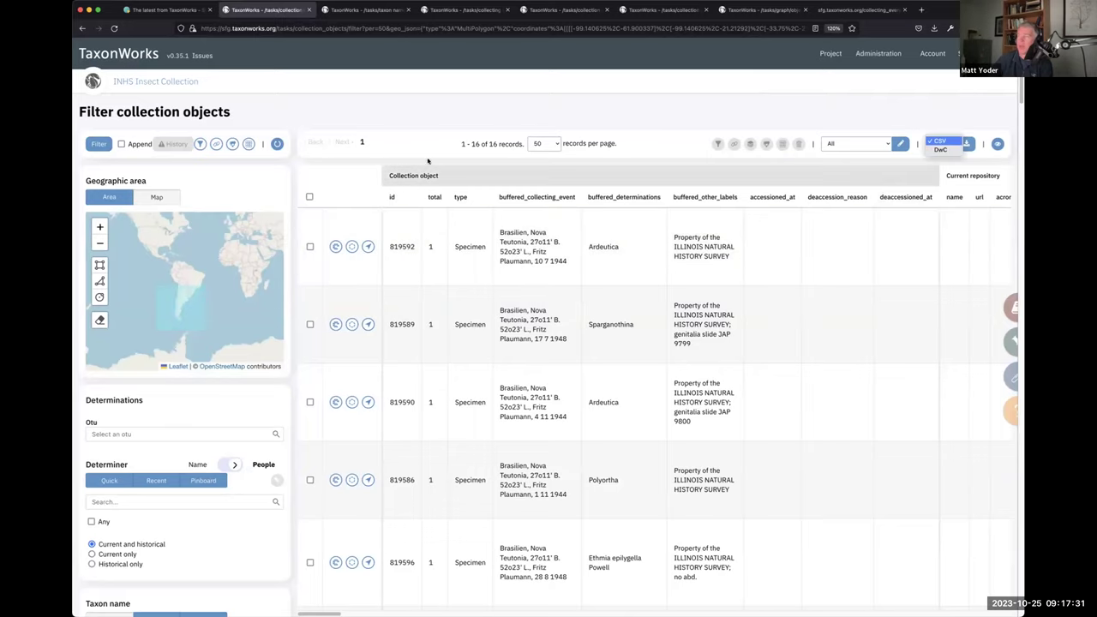
{"action": "left_click", "coordinate": [938, 143]}
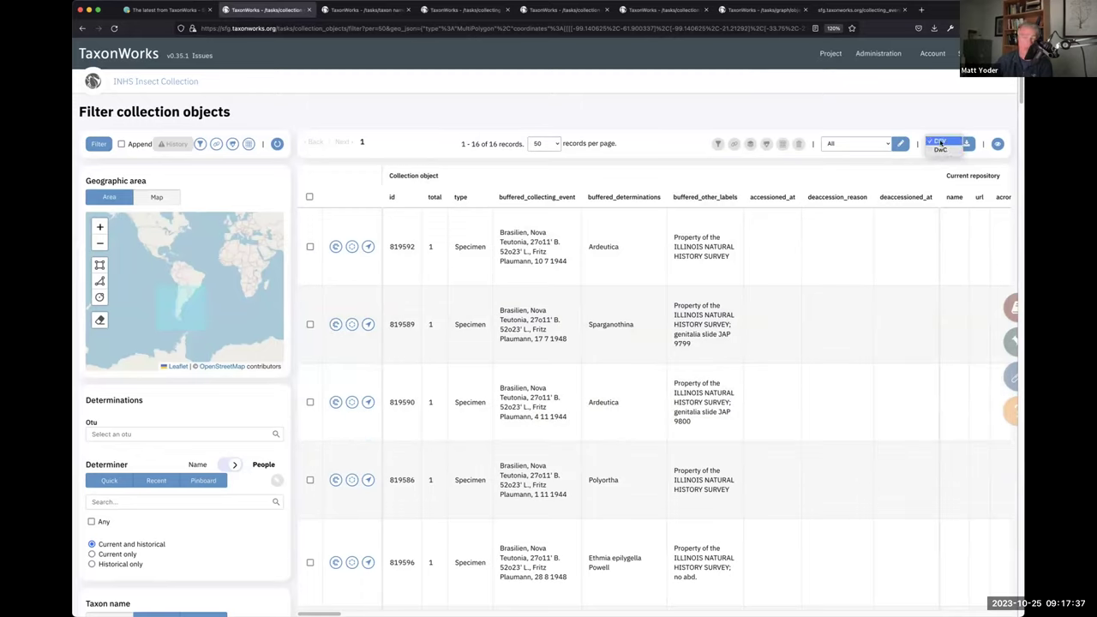
{"action": "left_click", "coordinate": [940, 142]}
{"action": "left_click", "coordinate": [942, 143]}
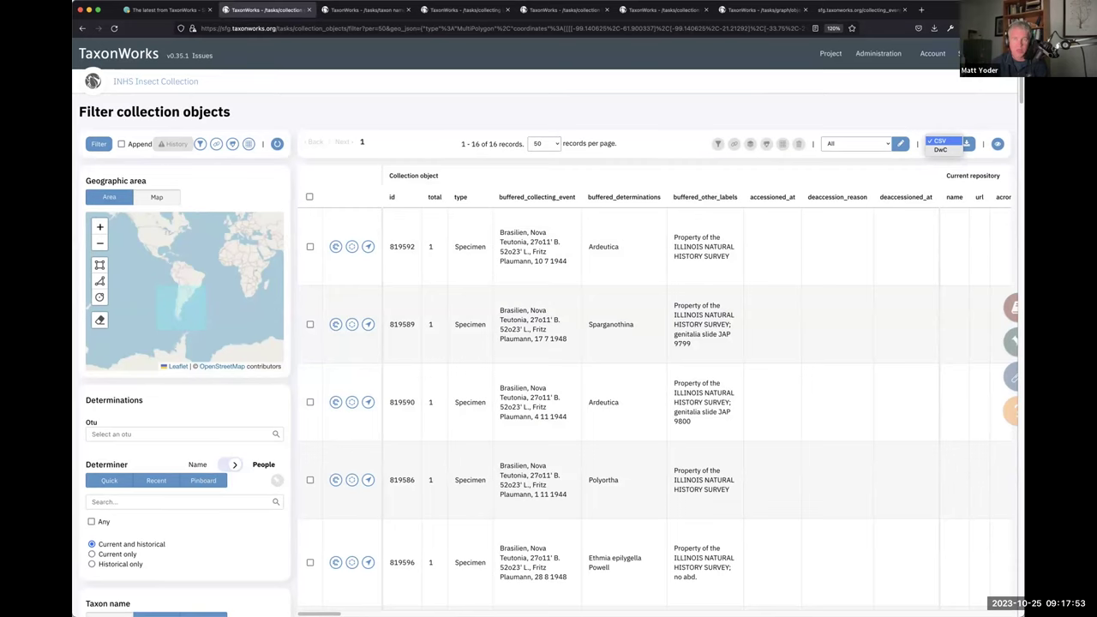
{"action": "key", "text": "Return"}
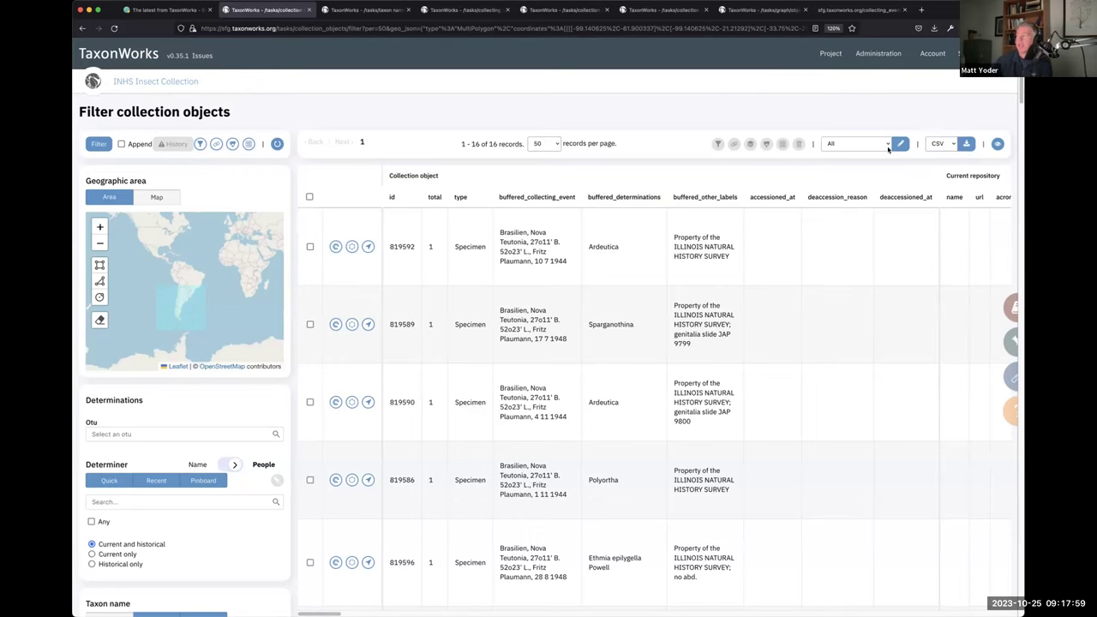
Hide all Collecting Event, Collection Object and Taxon Determinations columns in the collection object layout preferences.
{"action": "left_click", "coordinate": [900, 145]}
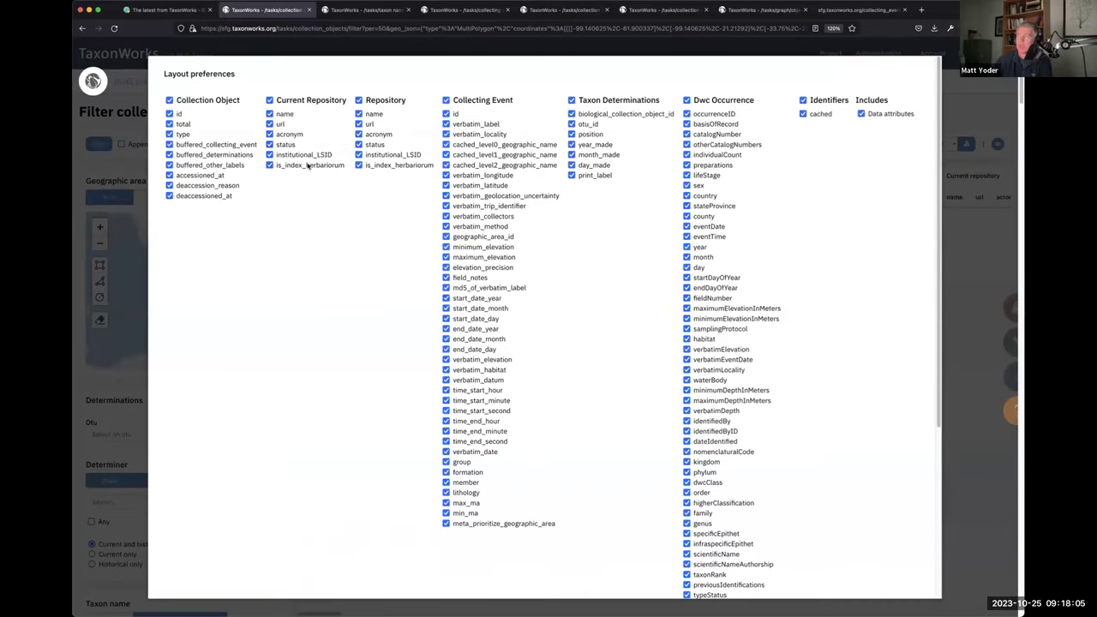
{"action": "left_click", "coordinate": [445, 100]}
{"action": "left_click", "coordinate": [169, 100]}
{"action": "left_click", "coordinate": [571, 100]}
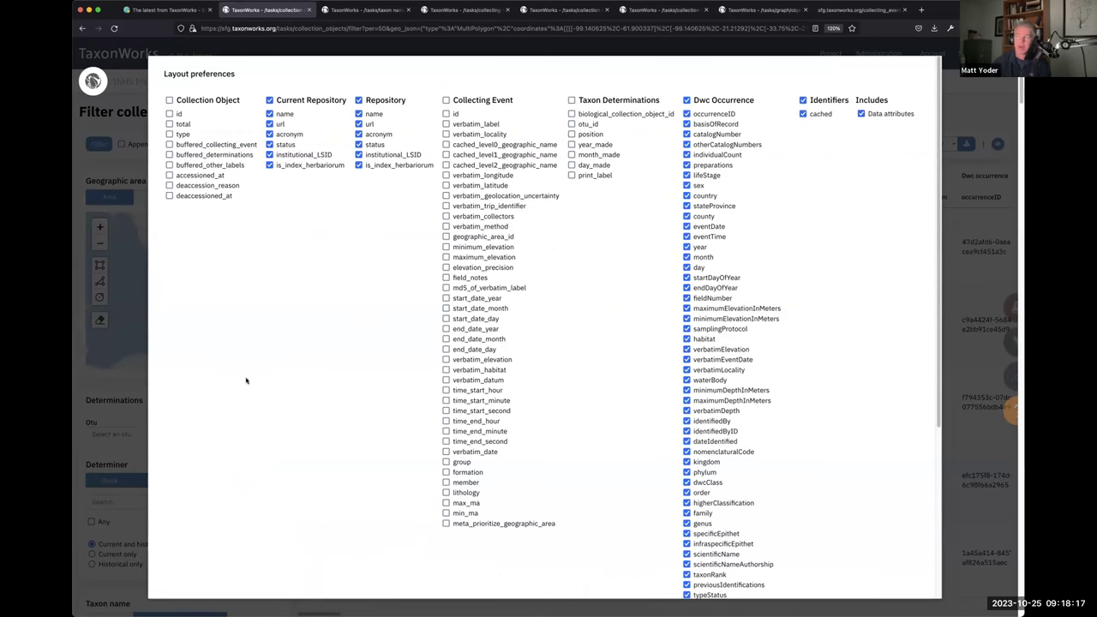
{"action": "left_click", "coordinate": [141, 366]}
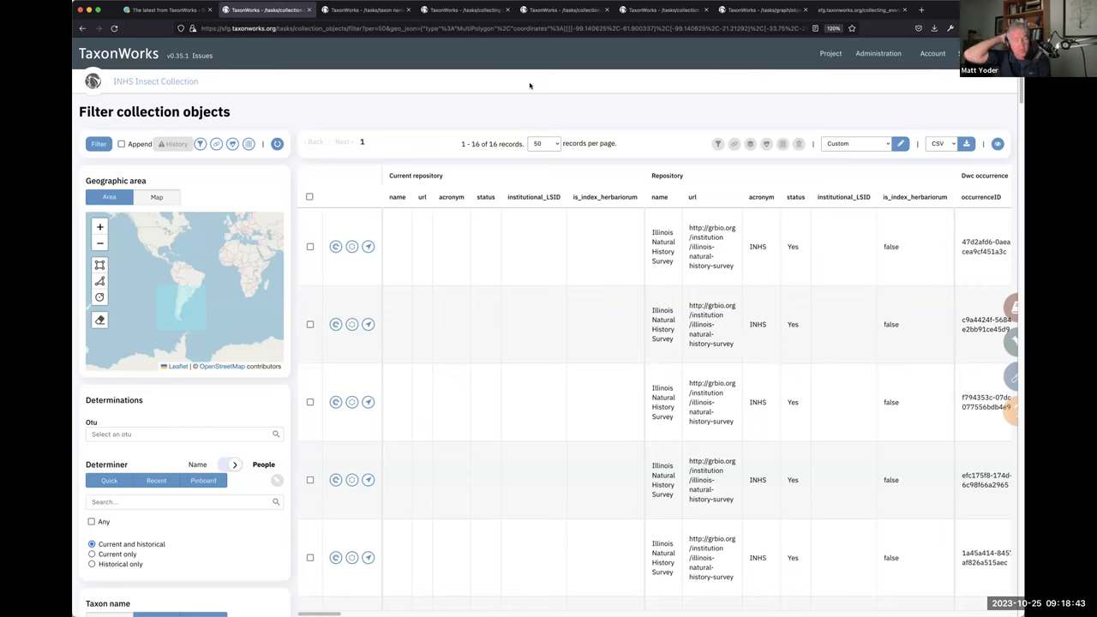
Check the DwC download format for the customized collection object table and leave CSV chosen.
{"action": "left_click", "coordinate": [942, 144]}
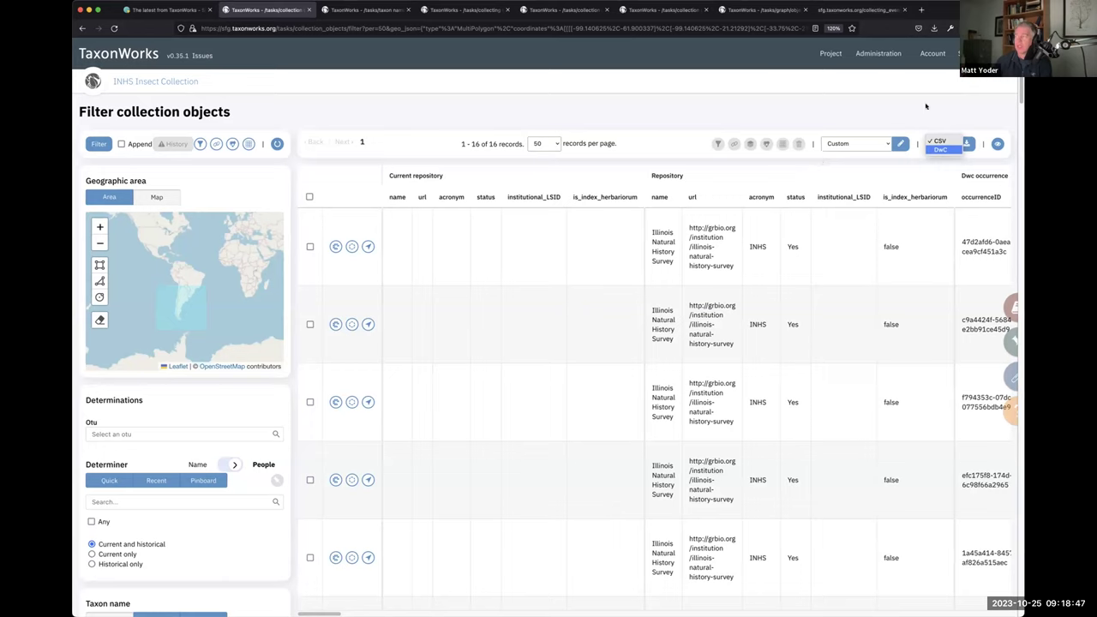
{"action": "key", "text": "Up"}
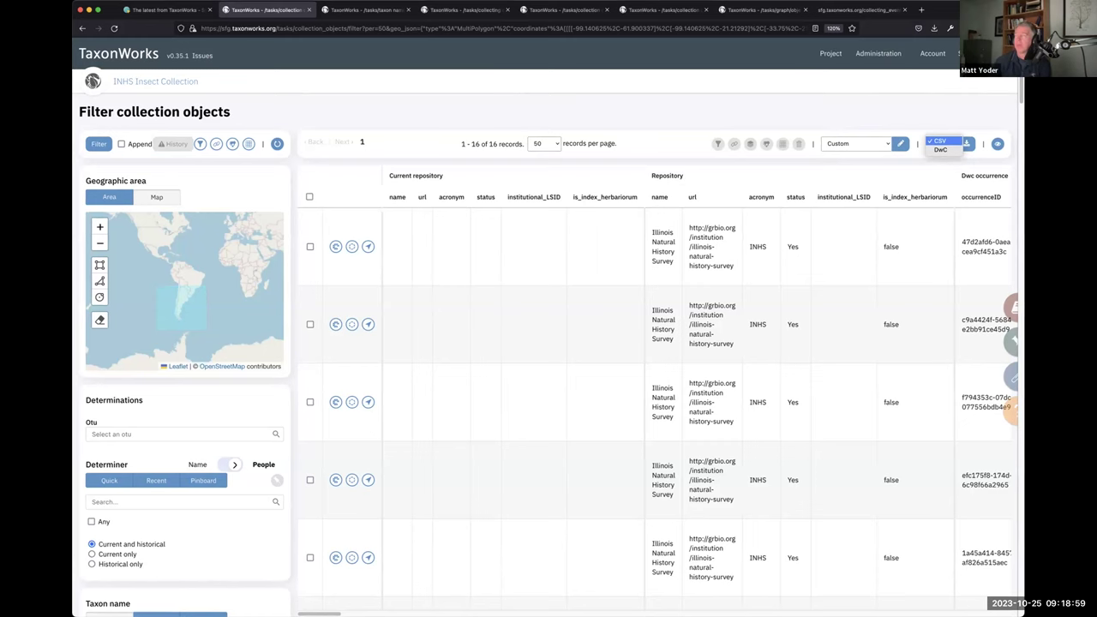
{"action": "key", "text": "Return"}
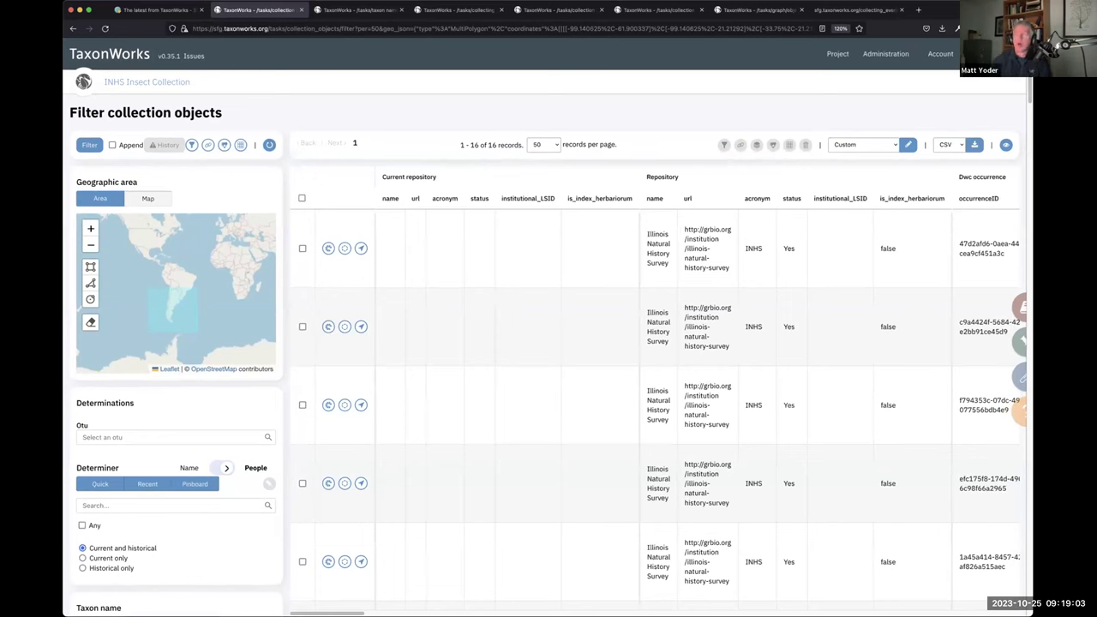
Switch to the slide deck in the browser and advance from Unified Filters to the Questions? slide.
{"action": "left_click", "coordinate": [154, 9]}
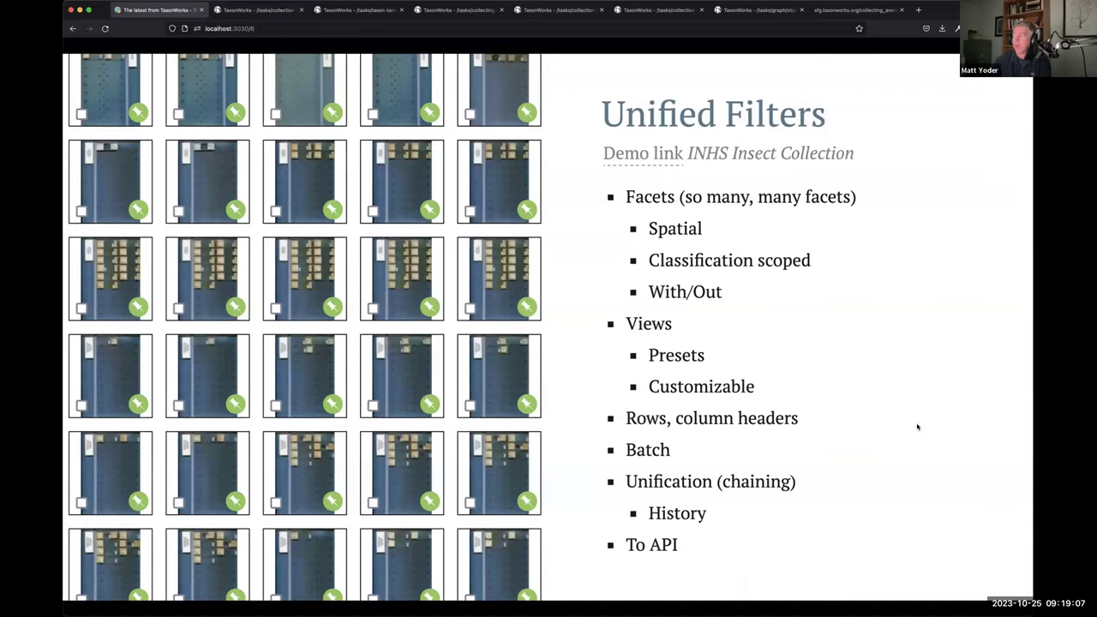
{"action": "key", "text": "Right"}
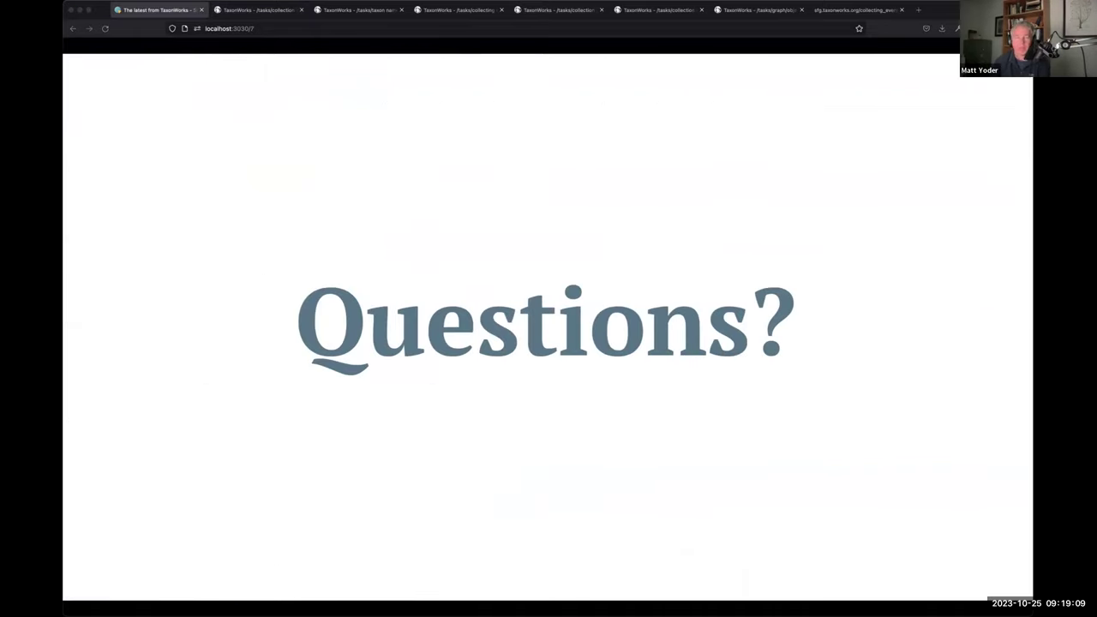
{"action": "left_click", "coordinate": [383, 80]}
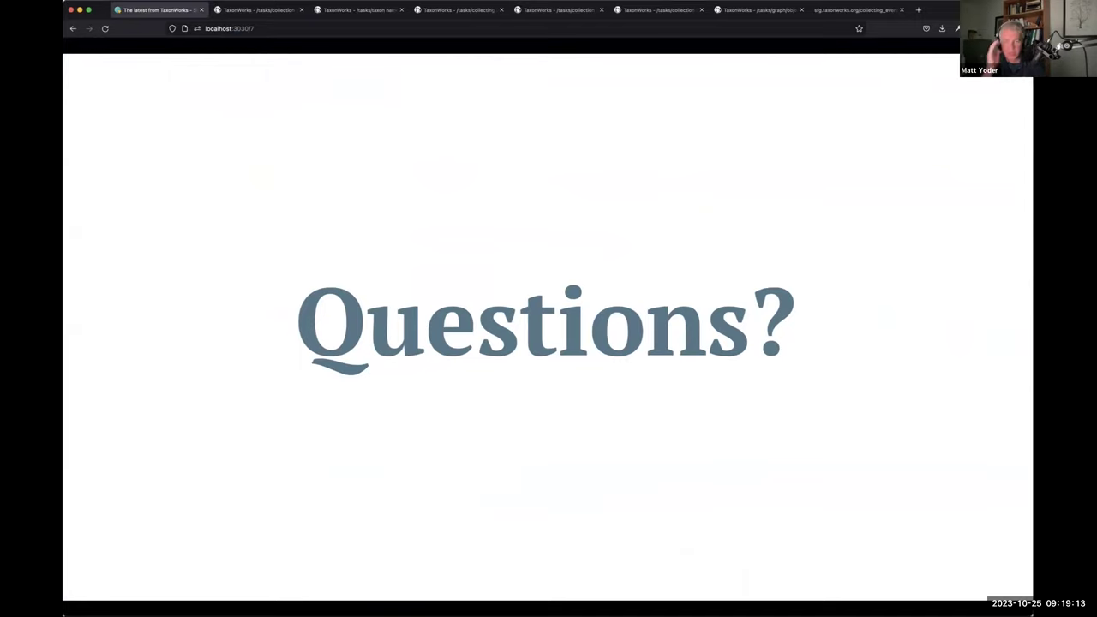
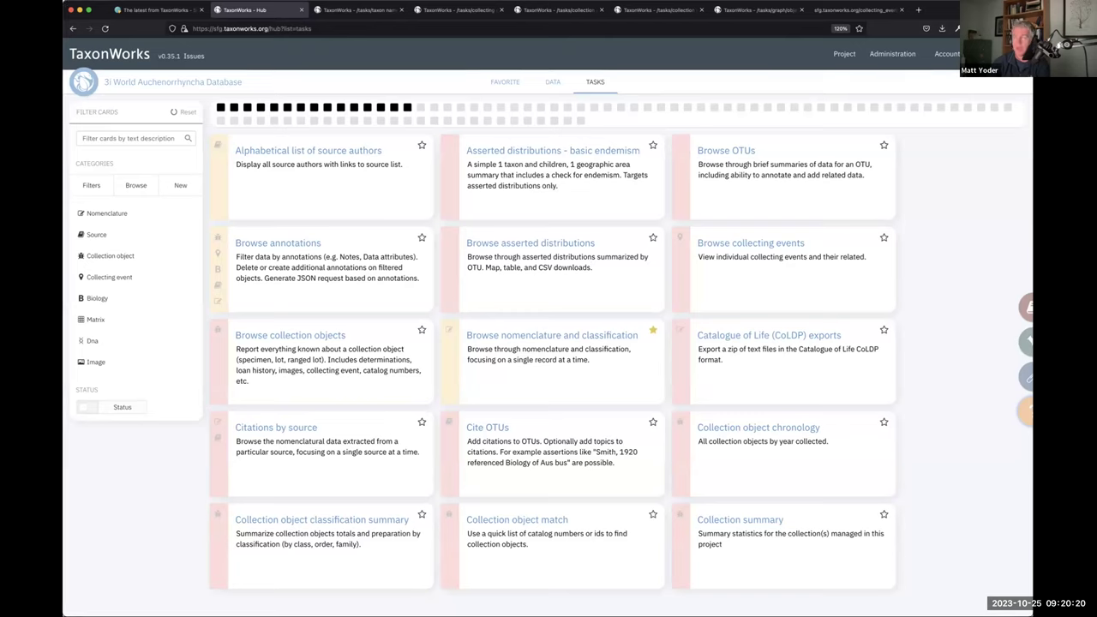
Find the Filter observations task with the hub search text "OBser" and open it to look through its facets.
{"action": "type", "text": "OBser"}
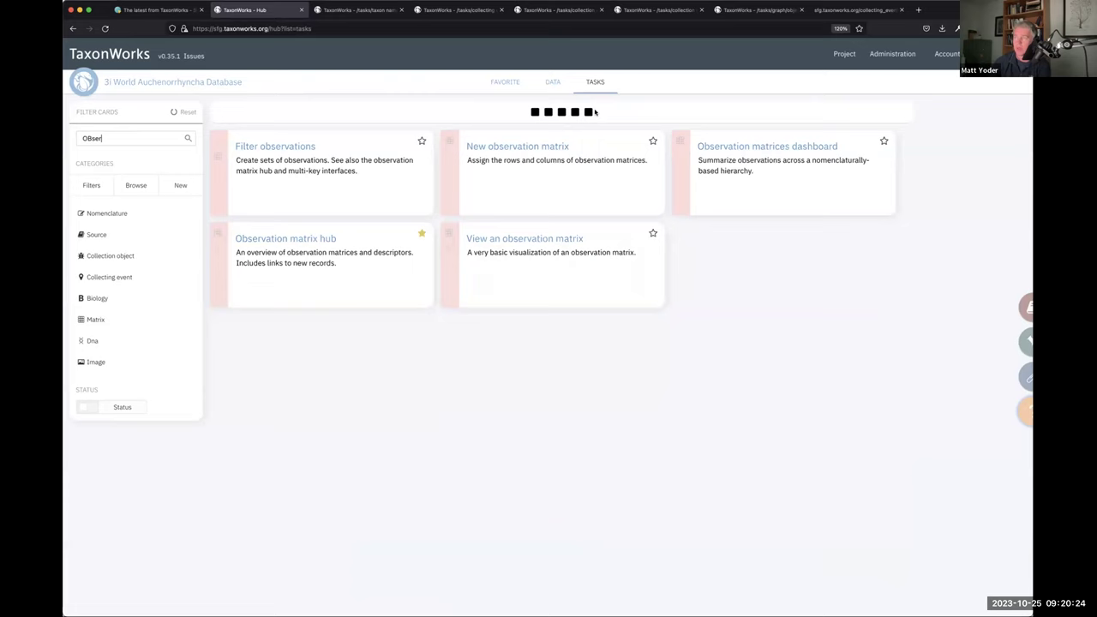
{"action": "left_click", "coordinate": [283, 167]}
{"action": "scroll", "coordinate": [199, 492], "scroll_direction": "down", "scroll_amount": 10}
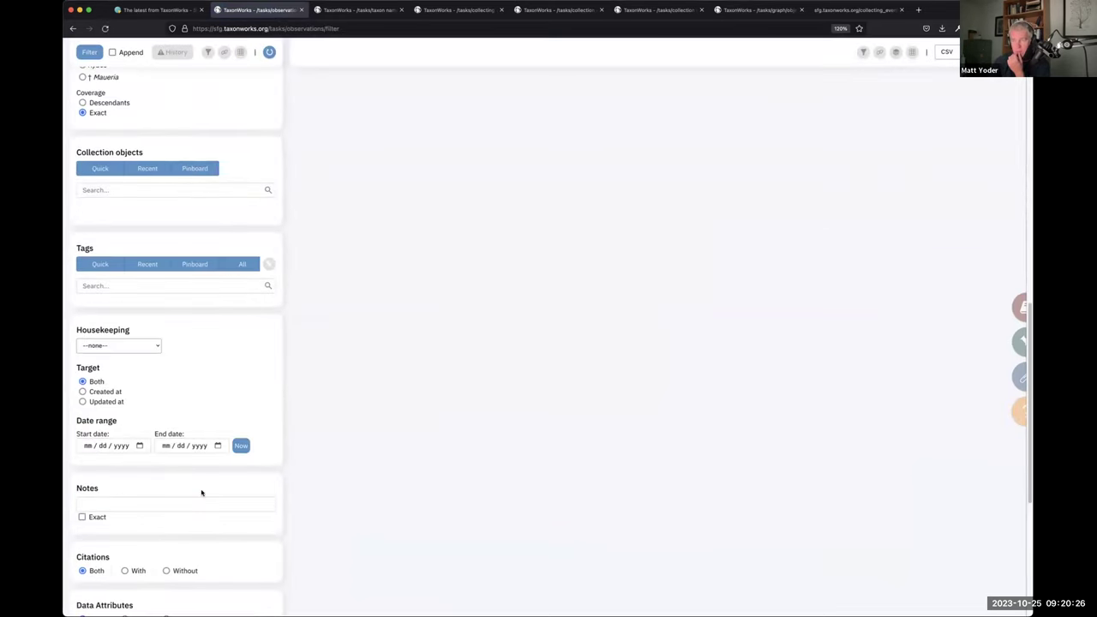
{"action": "scroll", "coordinate": [202, 492], "scroll_direction": "down", "scroll_amount": 5}
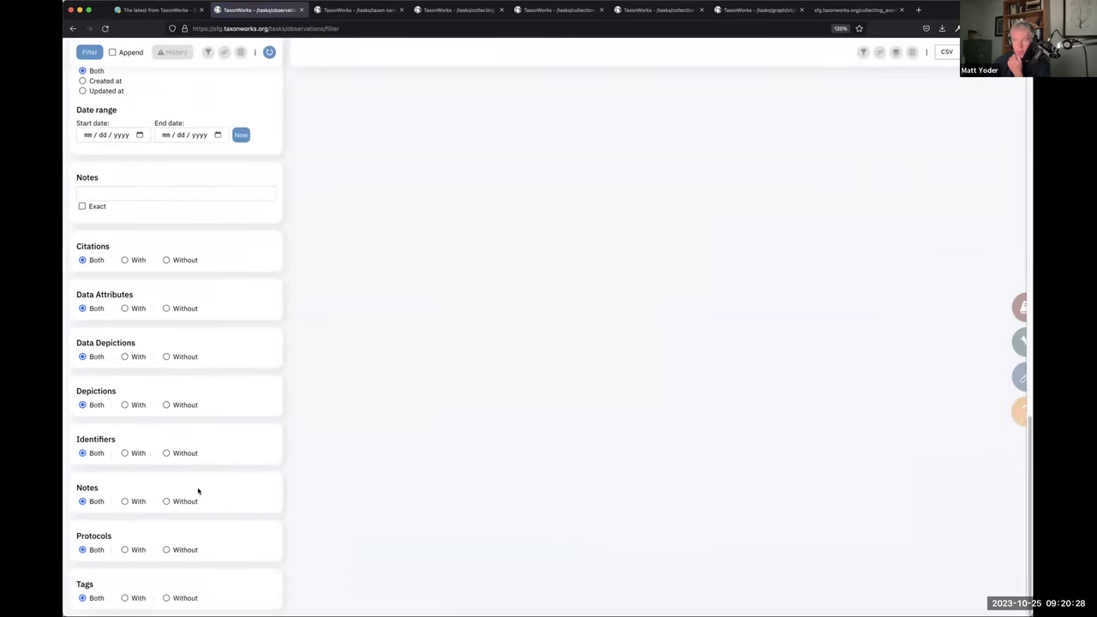
{"action": "scroll", "coordinate": [197, 490], "scroll_direction": "up", "scroll_amount": 10}
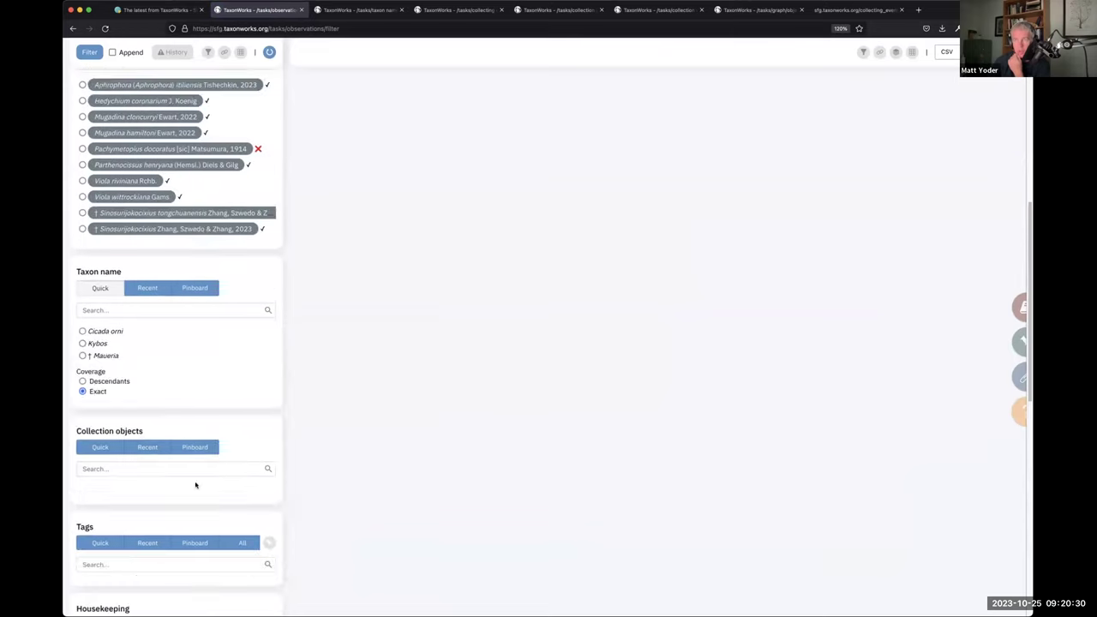
{"action": "scroll", "coordinate": [196, 485], "scroll_direction": "up", "scroll_amount": 4}
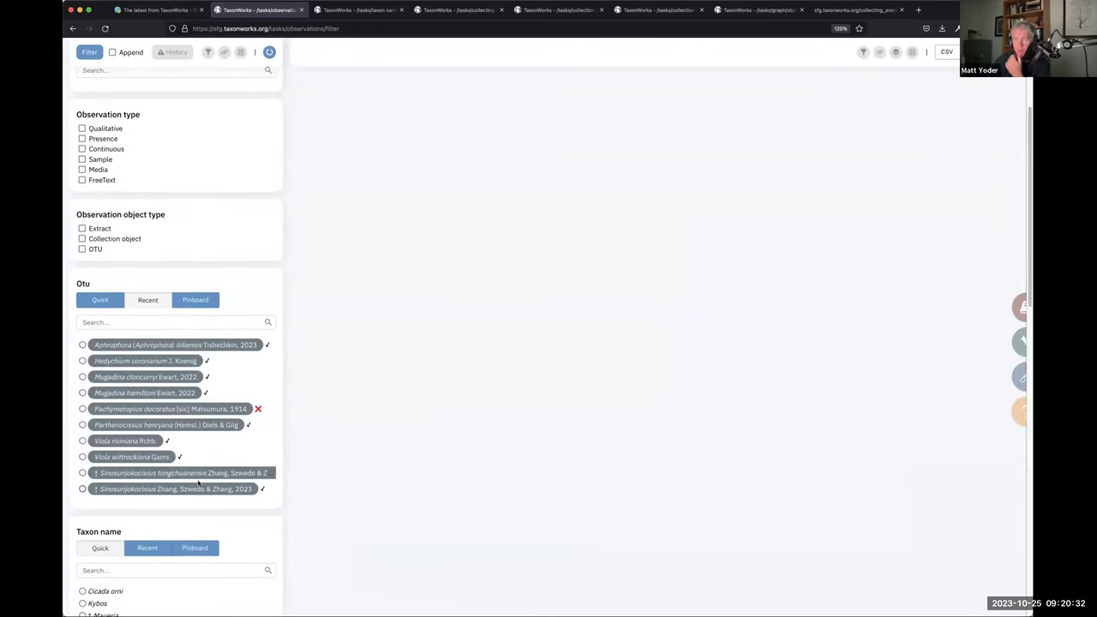
Go to the Filter nomenclature task at tasks/taxon_names/filter and look through its facets.
{"action": "scroll", "coordinate": [210, 443], "scroll_direction": "up", "scroll_amount": 3}
{"action": "scroll", "coordinate": [238, 237], "scroll_direction": "up", "scroll_amount": 1}
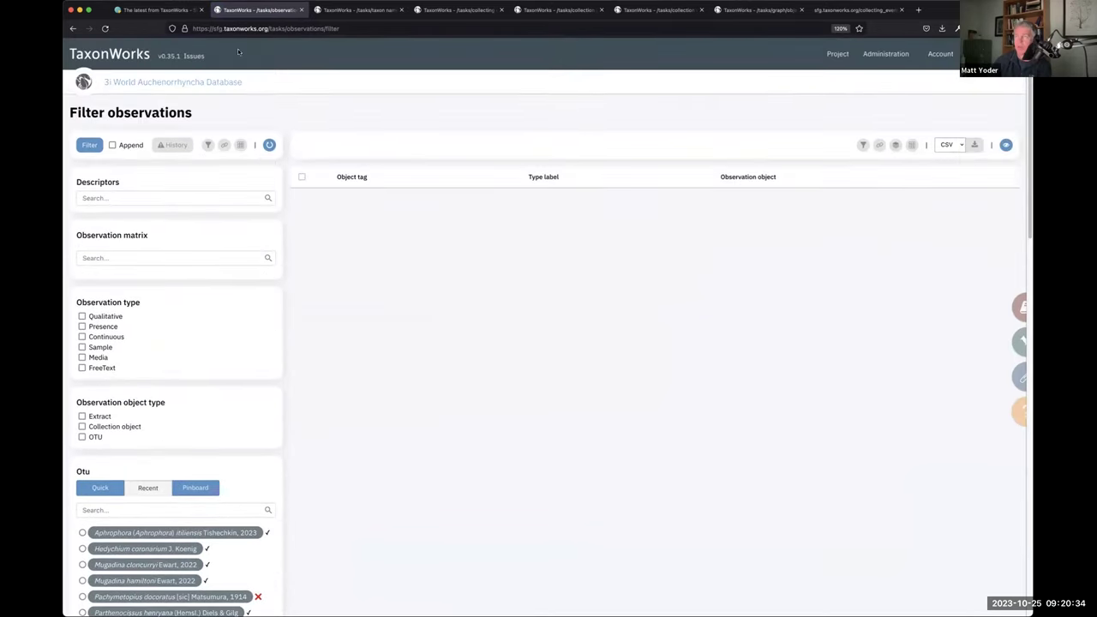
{"action": "double_click", "coordinate": [286, 28]}
{"action": "type", "text": "taxo"}
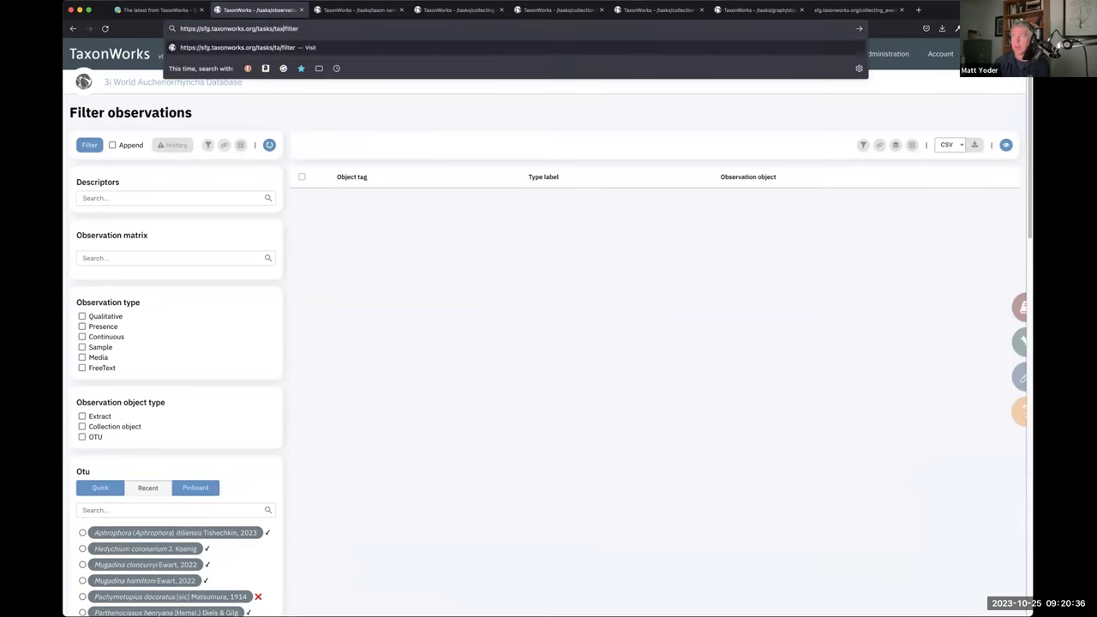
{"action": "type", "text": "n_names/"}
{"action": "key", "text": "Return"}
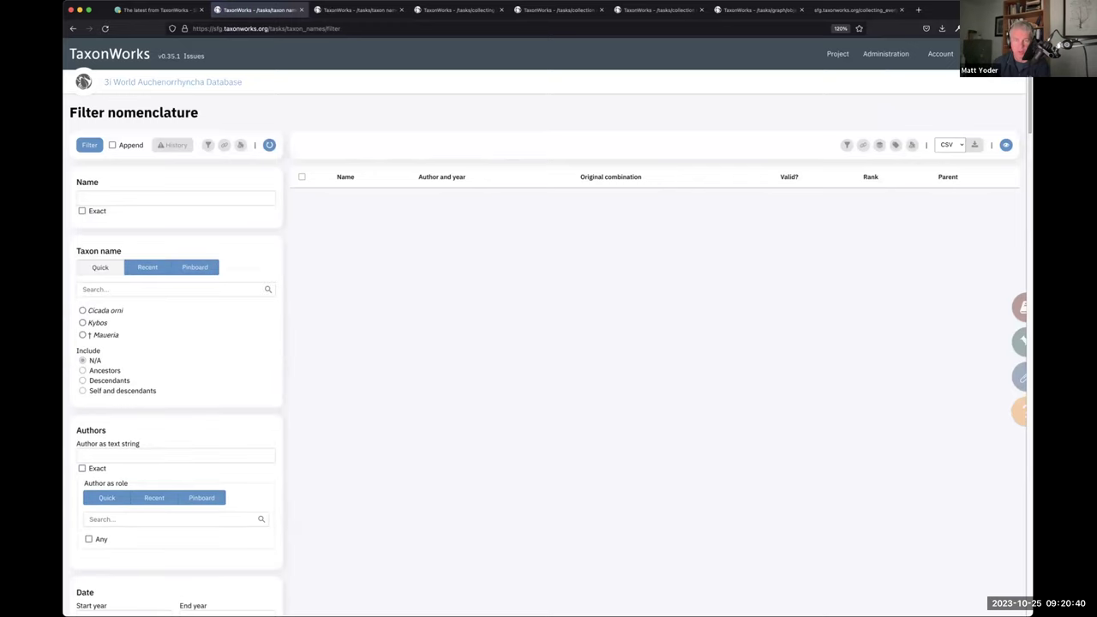
{"action": "scroll", "coordinate": [186, 457], "scroll_direction": "down", "scroll_amount": 20}
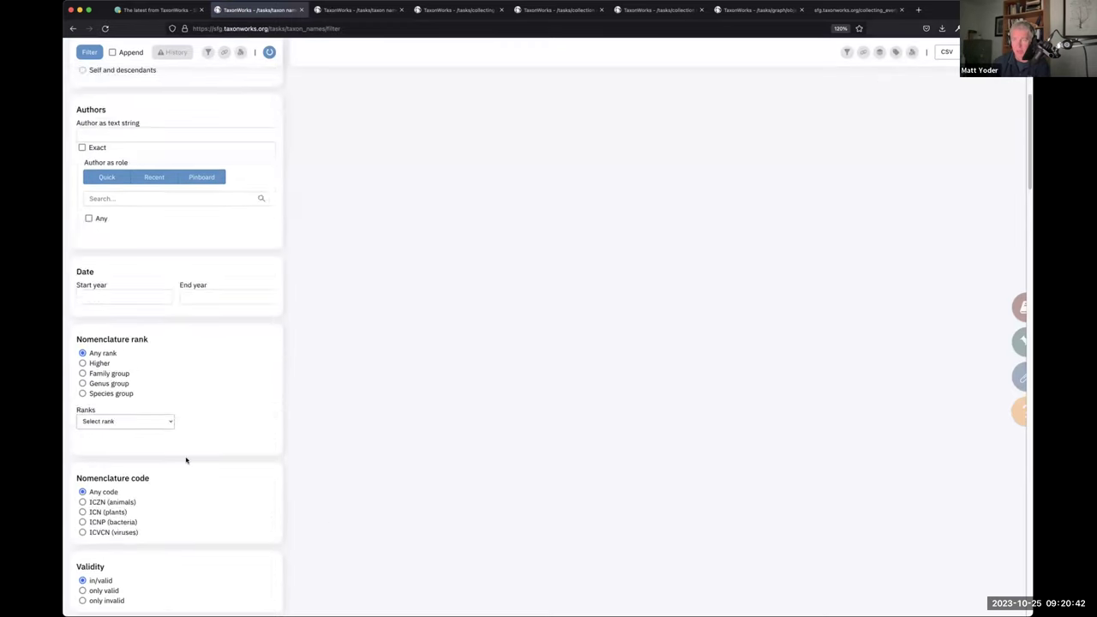
{"action": "scroll", "coordinate": [216, 456], "scroll_direction": "down", "scroll_amount": 6}
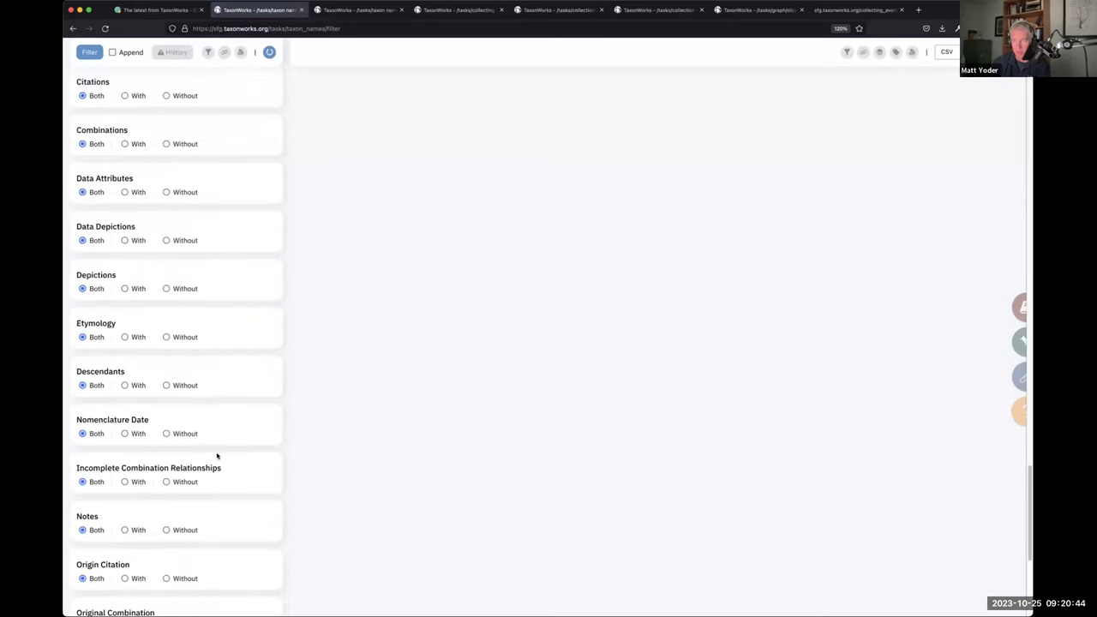
{"action": "scroll", "coordinate": [217, 456], "scroll_direction": "down", "scroll_amount": 4}
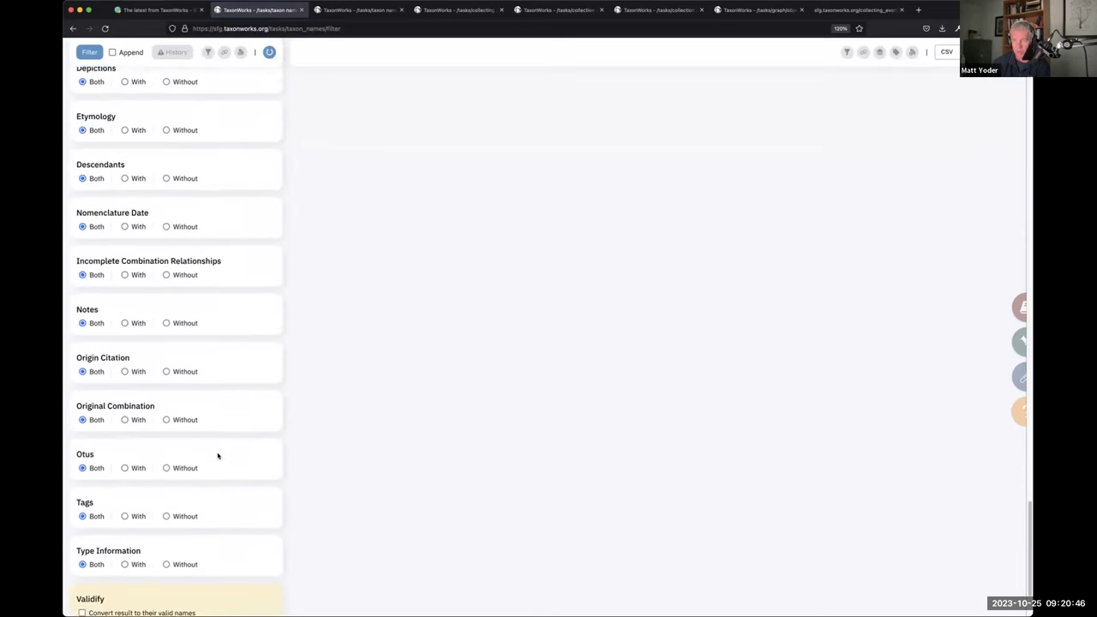
{"action": "scroll", "coordinate": [217, 455], "scroll_direction": "up", "scroll_amount": 4}
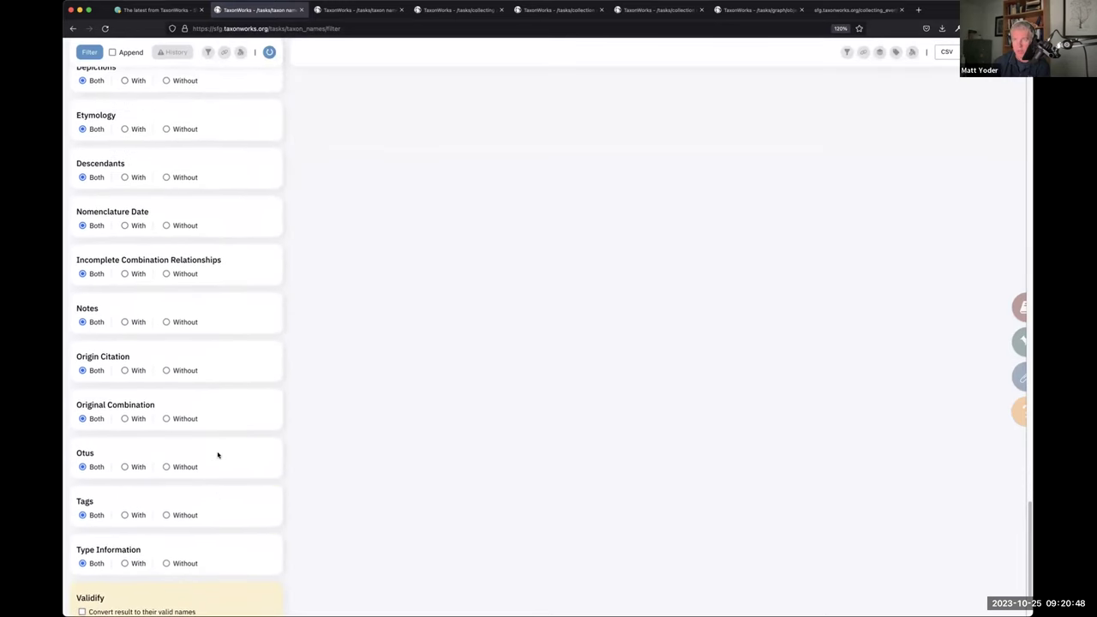
{"action": "scroll", "coordinate": [218, 455], "scroll_direction": "up", "scroll_amount": 3}
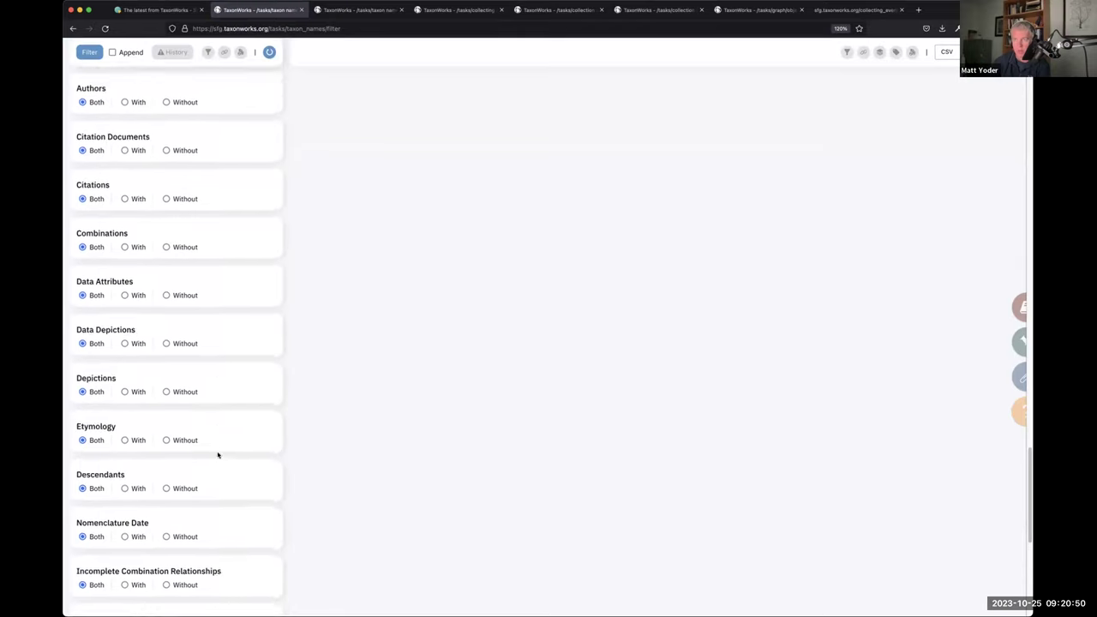
{"action": "scroll", "coordinate": [217, 455], "scroll_direction": "up", "scroll_amount": 10}
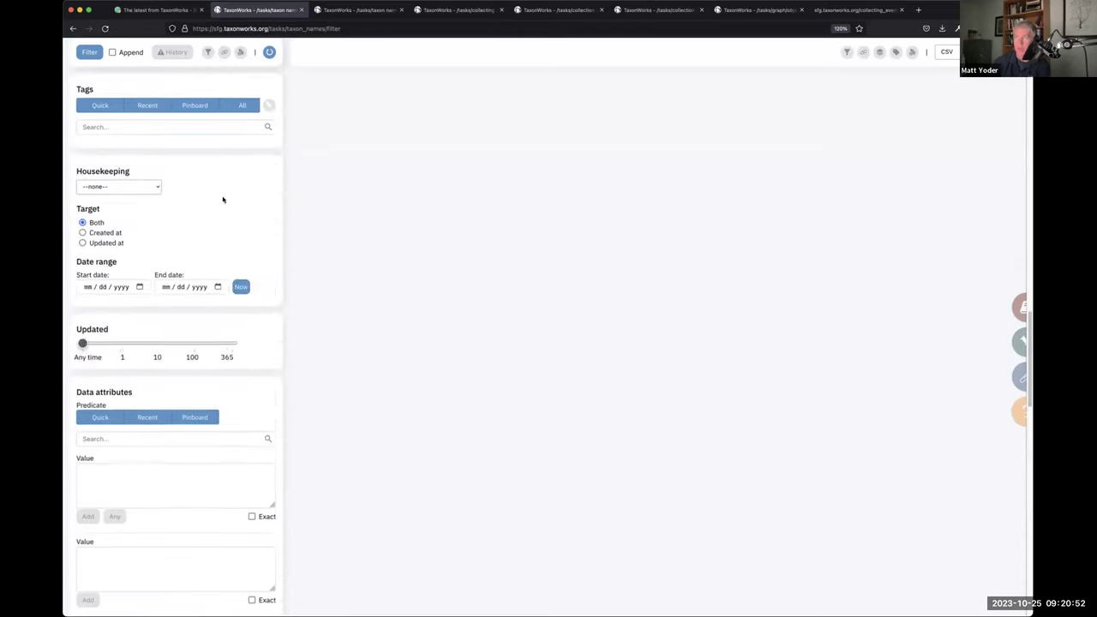
Go to the Filter OTUs task at tasks/otus/filter and look through its facets.
{"action": "left_click", "coordinate": [273, 27]}
{"action": "double_click", "coordinate": [298, 27]}
{"action": "type", "text": "otus"}
{"action": "key", "text": "Return"}
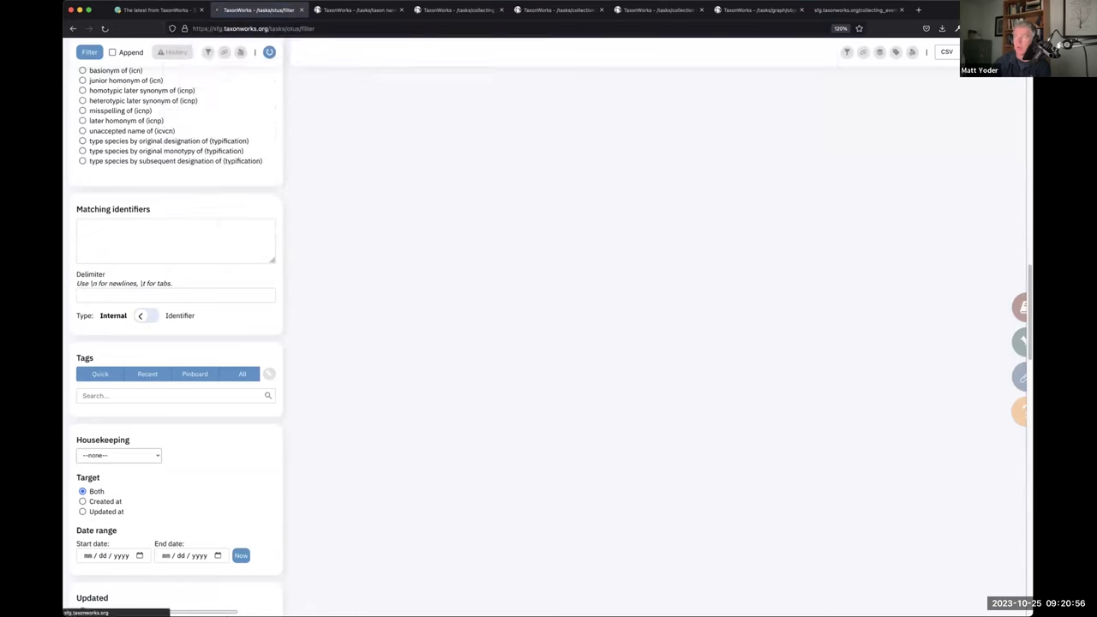
{"action": "scroll", "coordinate": [176, 368], "scroll_direction": "down", "scroll_amount": 15}
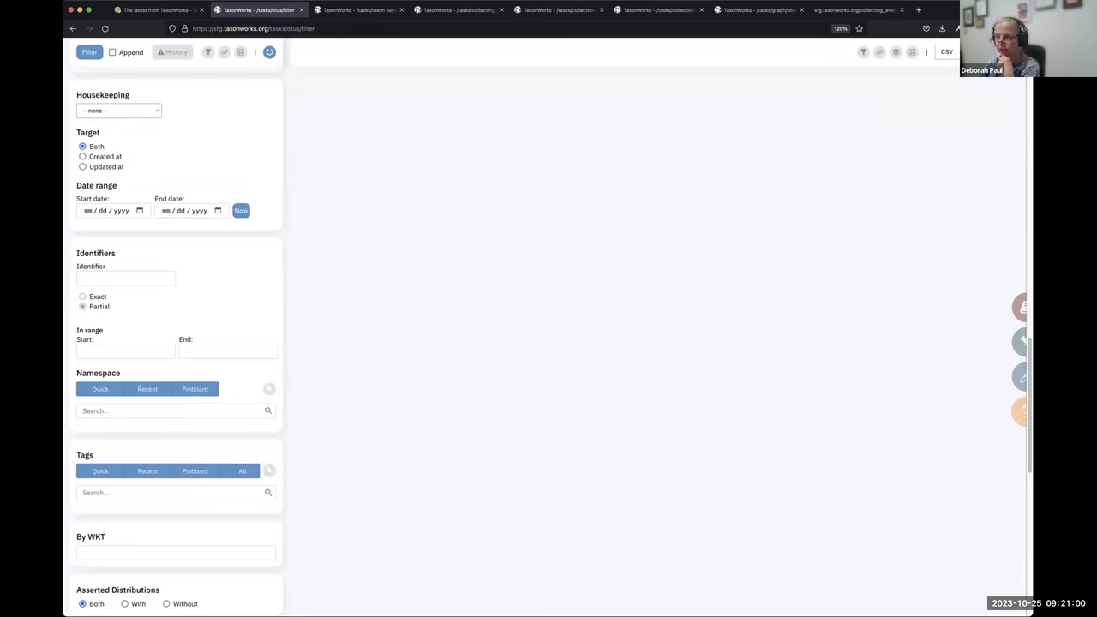
{"action": "scroll", "coordinate": [315, 197], "scroll_direction": "up", "scroll_amount": 9}
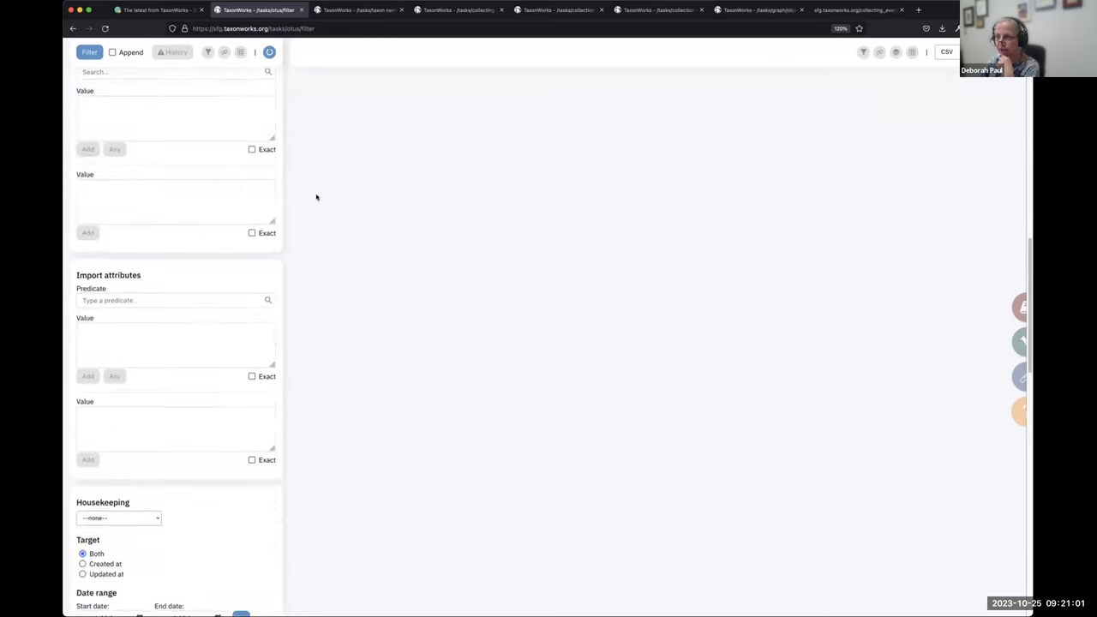
Return to Filter nomenclature and filter for the descendants of the genus Erasmoneura.
{"action": "left_click", "coordinate": [73, 29]}
{"action": "scroll", "coordinate": [313, 232], "scroll_direction": "up", "scroll_amount": 15}
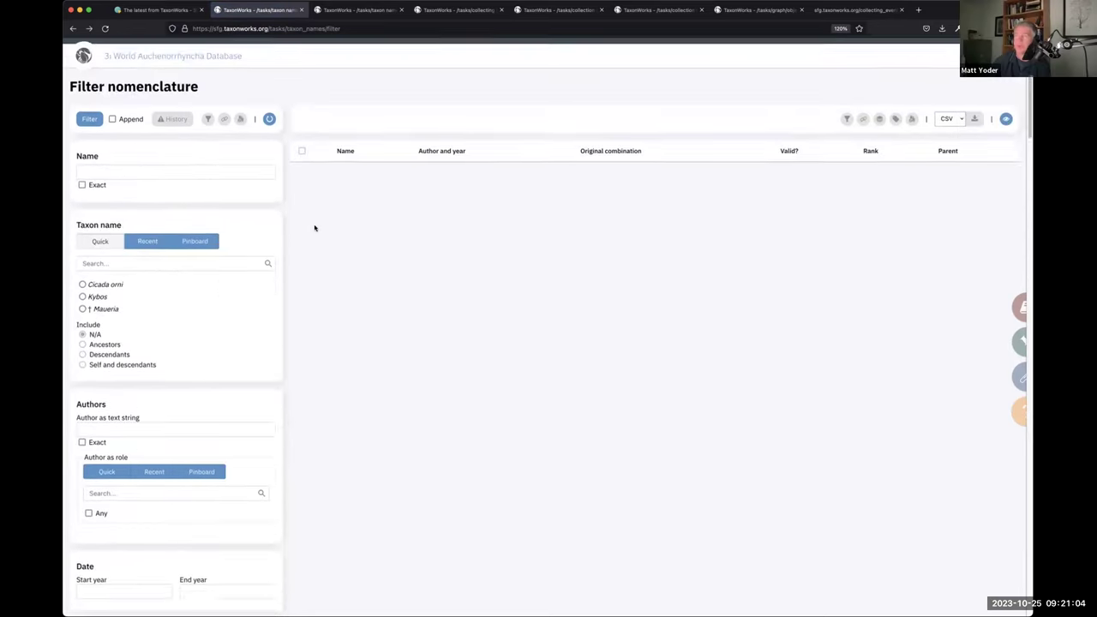
{"action": "left_click", "coordinate": [111, 288]}
{"action": "type", "text": "Erasmoneura"}
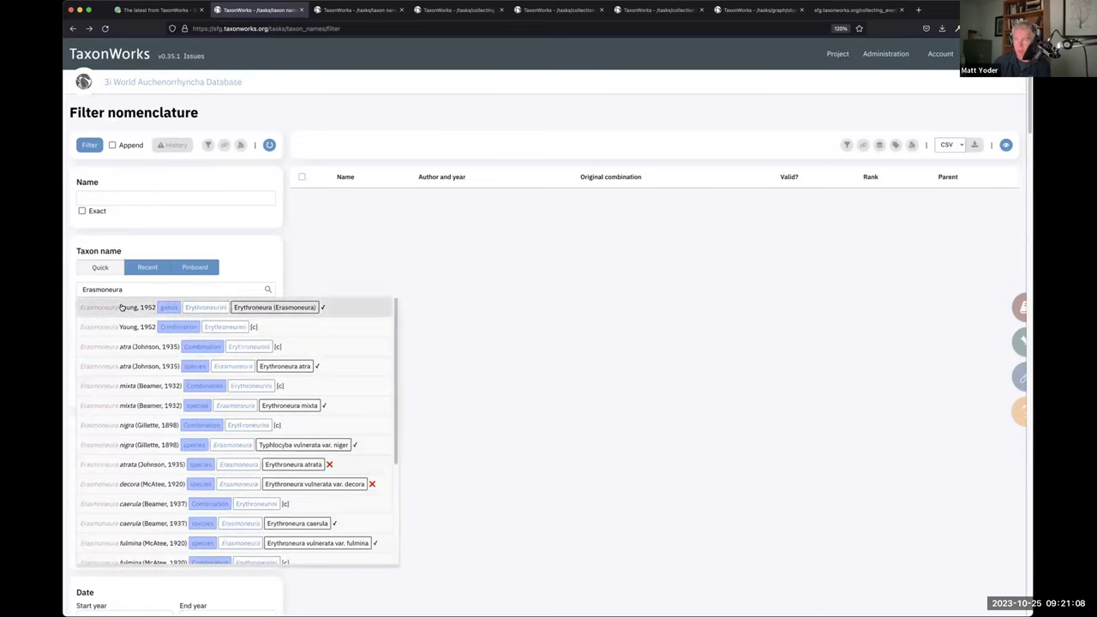
{"action": "left_click", "coordinate": [122, 307]}
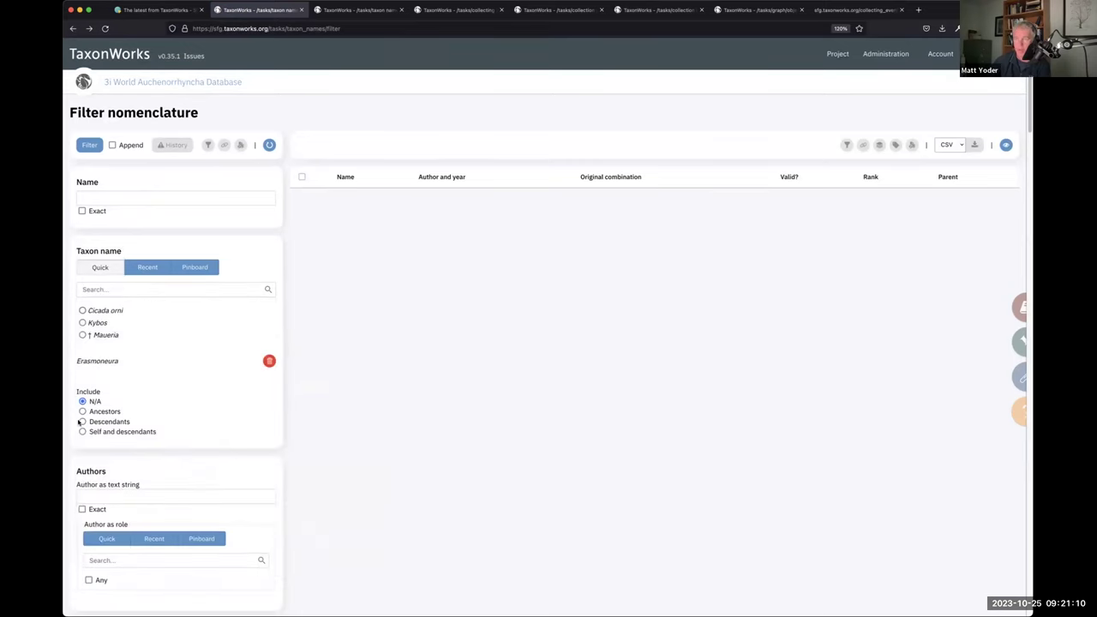
{"action": "left_click", "coordinate": [90, 145]}
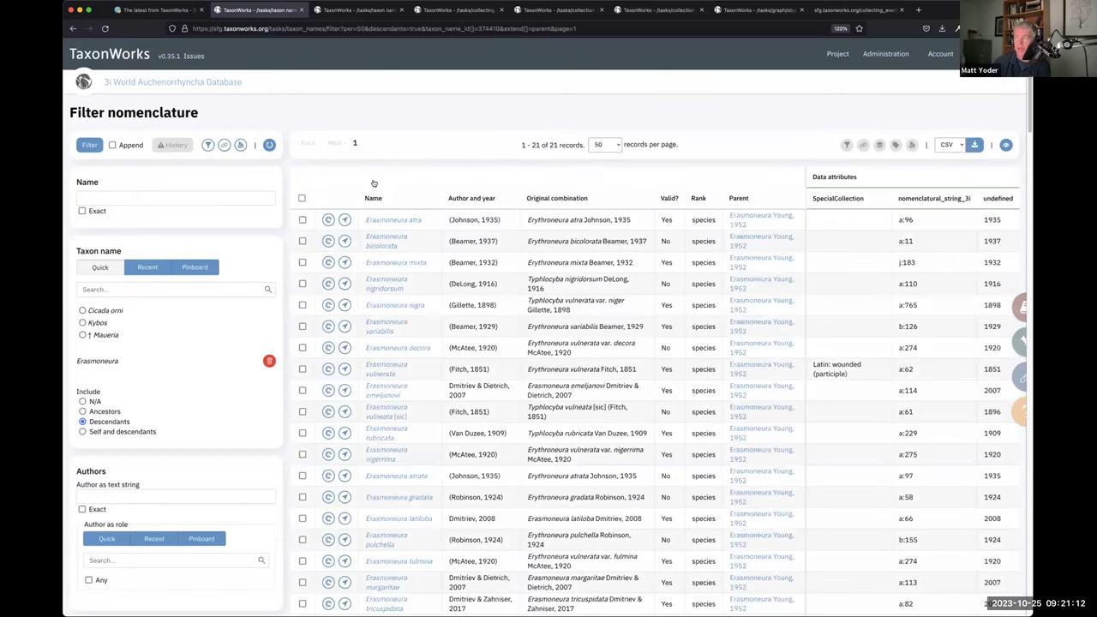
Select the Erasmoneura names nigra, variabilis, vulnerata, vulneata [sic] and rubricata, and send them to the Observations filter.
{"action": "left_click", "coordinate": [302, 305]}
{"action": "left_click", "coordinate": [301, 327]}
{"action": "left_click", "coordinate": [301, 368]}
{"action": "left_click", "coordinate": [301, 433]}
{"action": "left_click", "coordinate": [301, 412]}
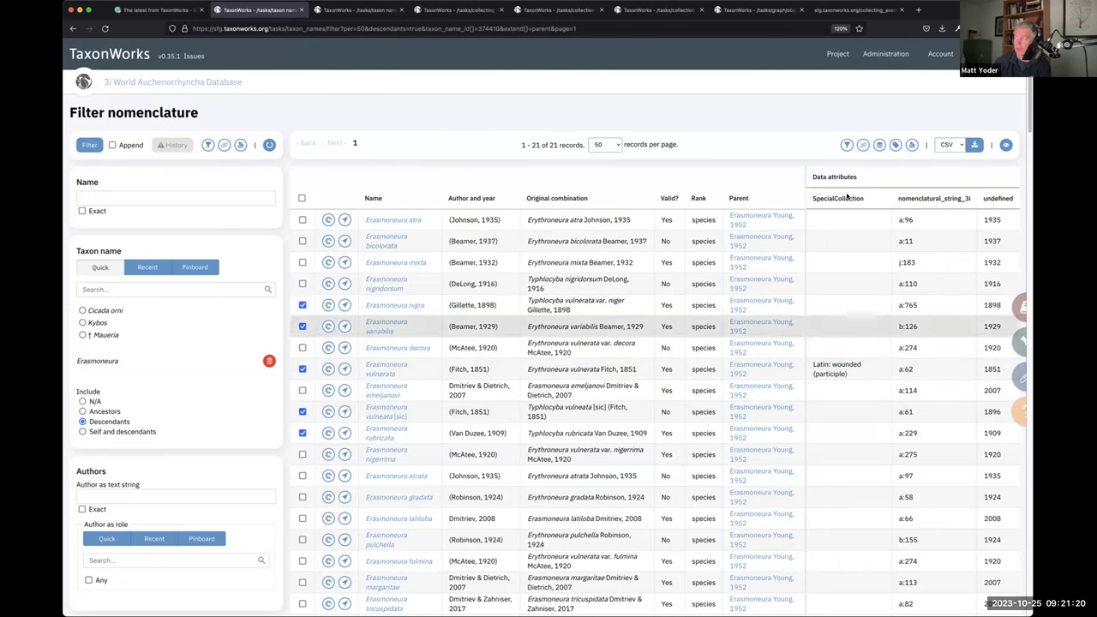
{"action": "left_click", "coordinate": [848, 145]}
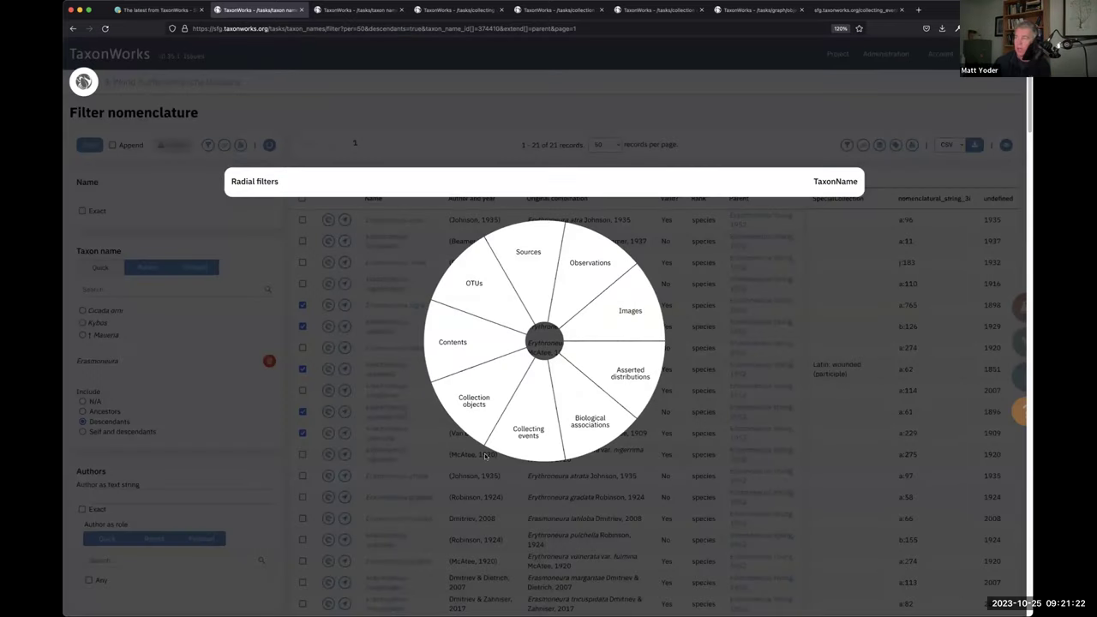
{"action": "left_click", "coordinate": [582, 263]}
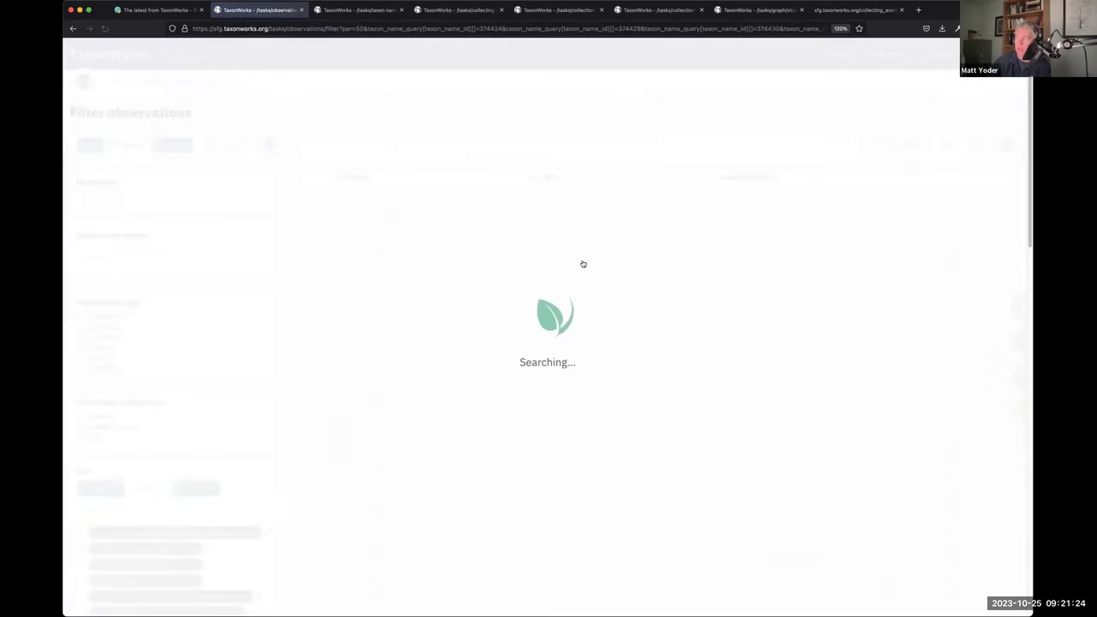
Look over the observations and select the five from "Coloration of vertex" to "Color pattern of mesonotum".
{"action": "scroll", "coordinate": [454, 244], "scroll_direction": "down", "scroll_amount": 3}
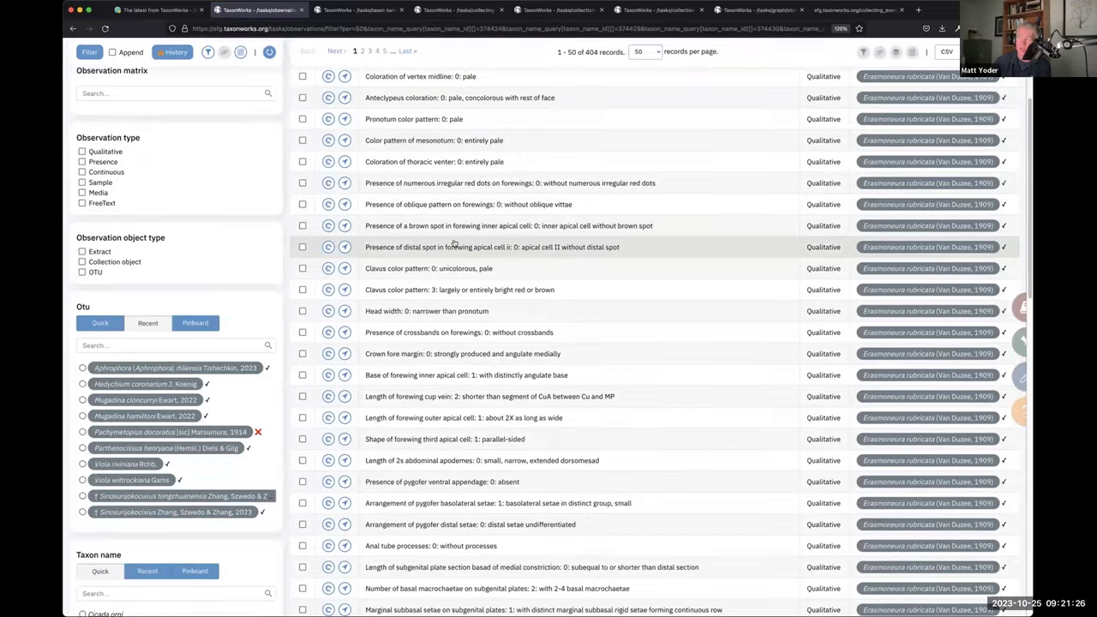
{"action": "scroll", "coordinate": [454, 244], "scroll_direction": "down", "scroll_amount": 5}
{"action": "scroll", "coordinate": [457, 240], "scroll_direction": "down", "scroll_amount": 8}
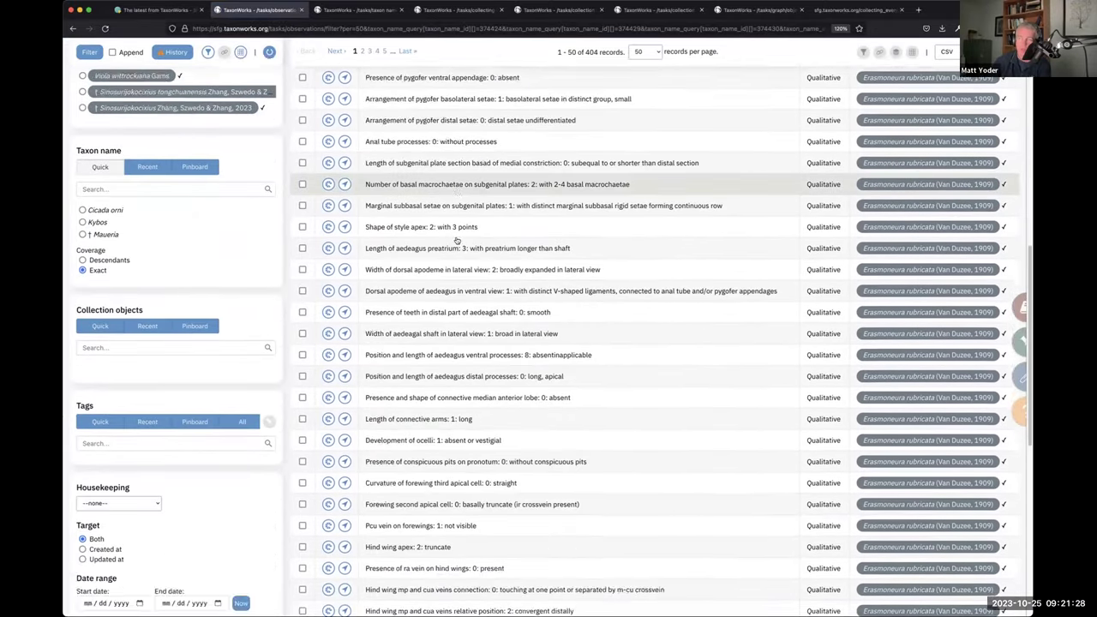
{"action": "scroll", "coordinate": [457, 242], "scroll_direction": "up", "scroll_amount": 7}
{"action": "scroll", "coordinate": [457, 242], "scroll_direction": "up", "scroll_amount": 10}
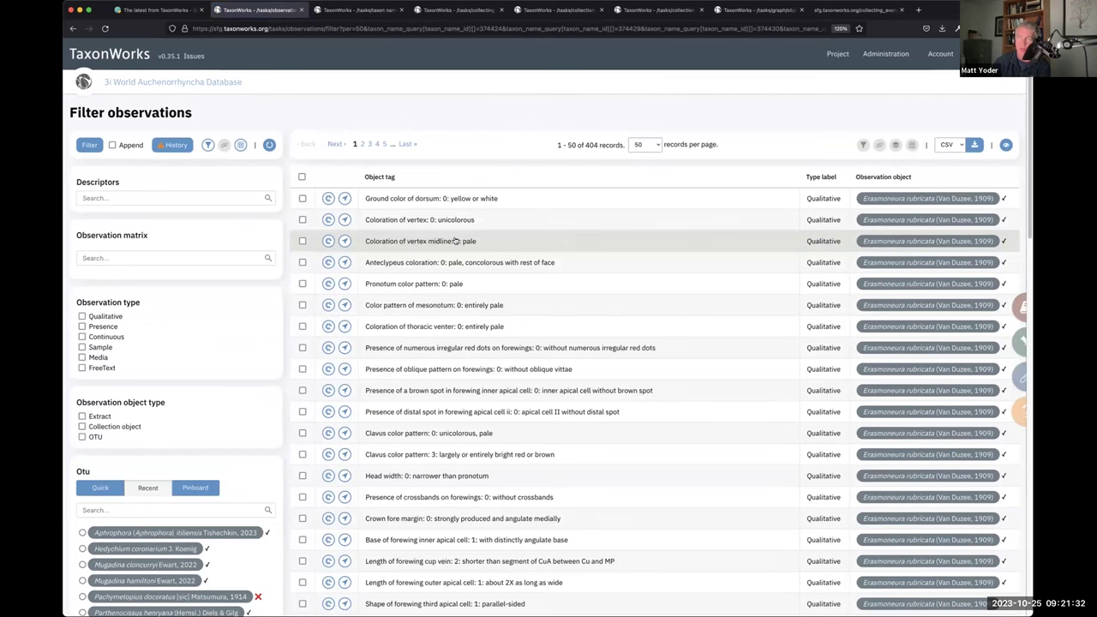
{"action": "left_click", "coordinate": [302, 219]}
{"action": "left_click", "coordinate": [303, 240]}
{"action": "left_click", "coordinate": [303, 283]}
{"action": "left_click", "coordinate": [303, 305]}
{"action": "left_click", "coordinate": [302, 262]}
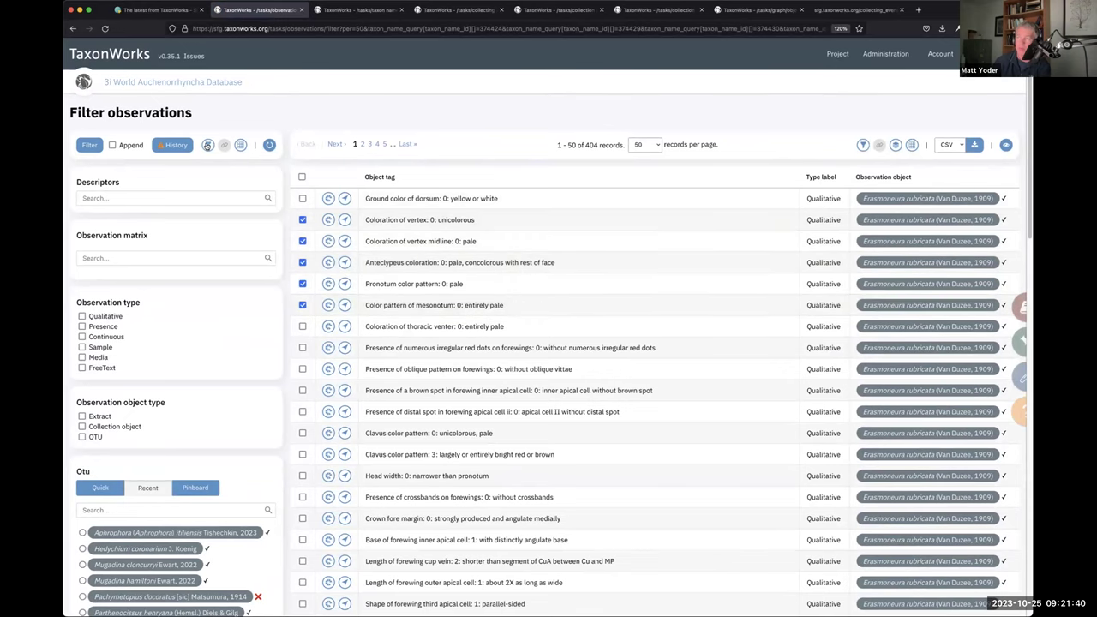
Open the selected observations in the Images filter in a new browser tab.
{"action": "left_click", "coordinate": [208, 145]}
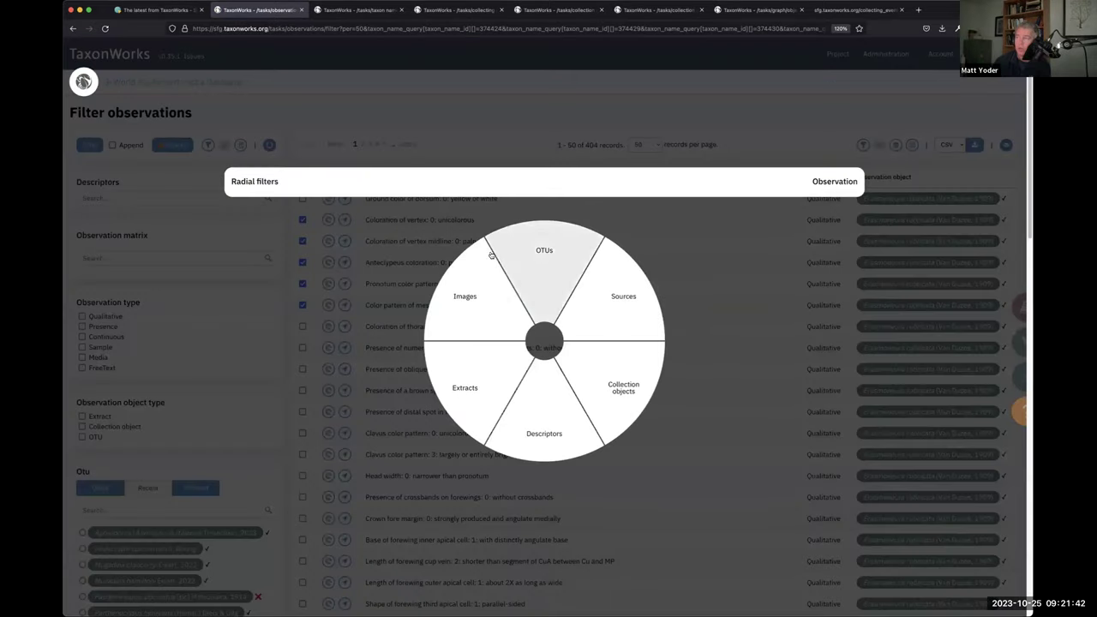
{"action": "left_click", "coordinate": [787, 149]}
{"action": "left_click", "coordinate": [862, 145]}
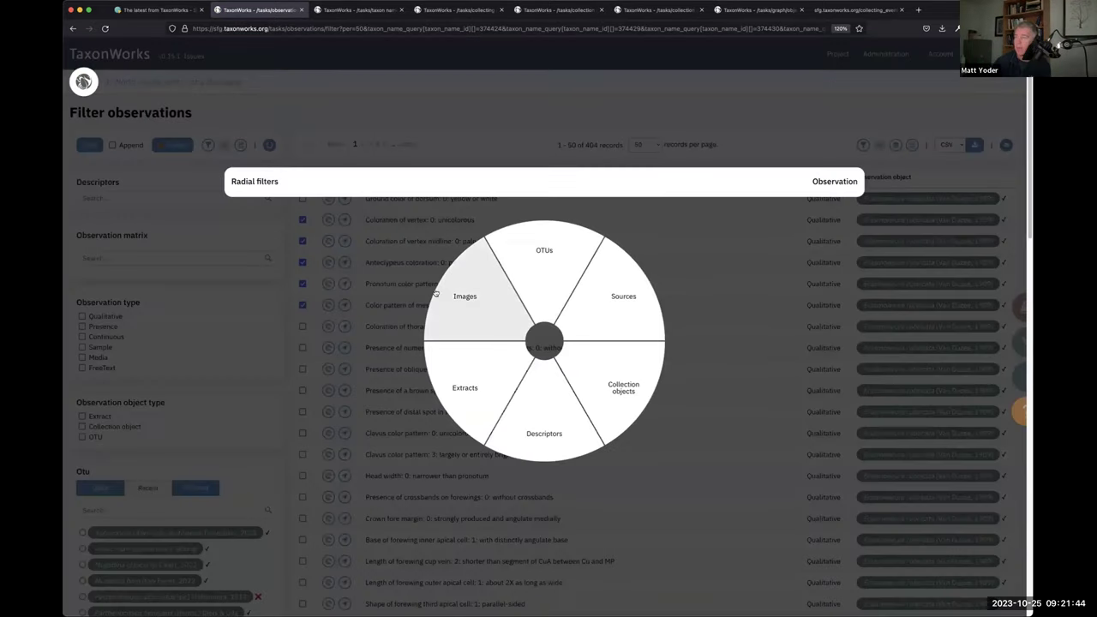
{"action": "left_click", "coordinate": [460, 295]}
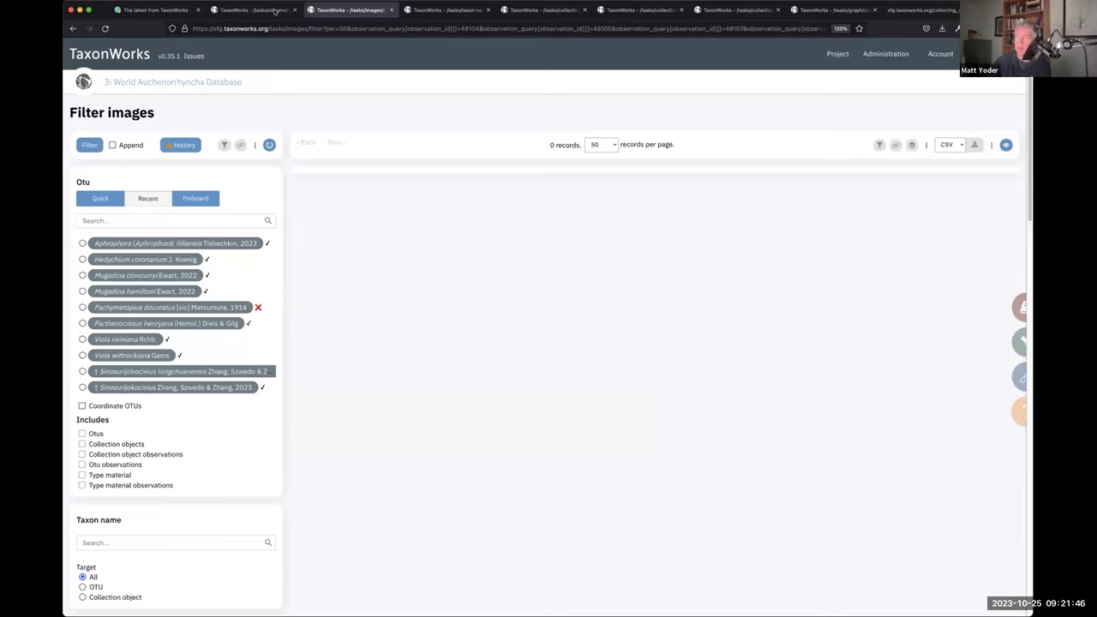
From the observations tab, open the selected observations in the Collection objects and OTUs filters in new tabs and view the OTU results.
{"action": "left_click", "coordinate": [270, 10]}
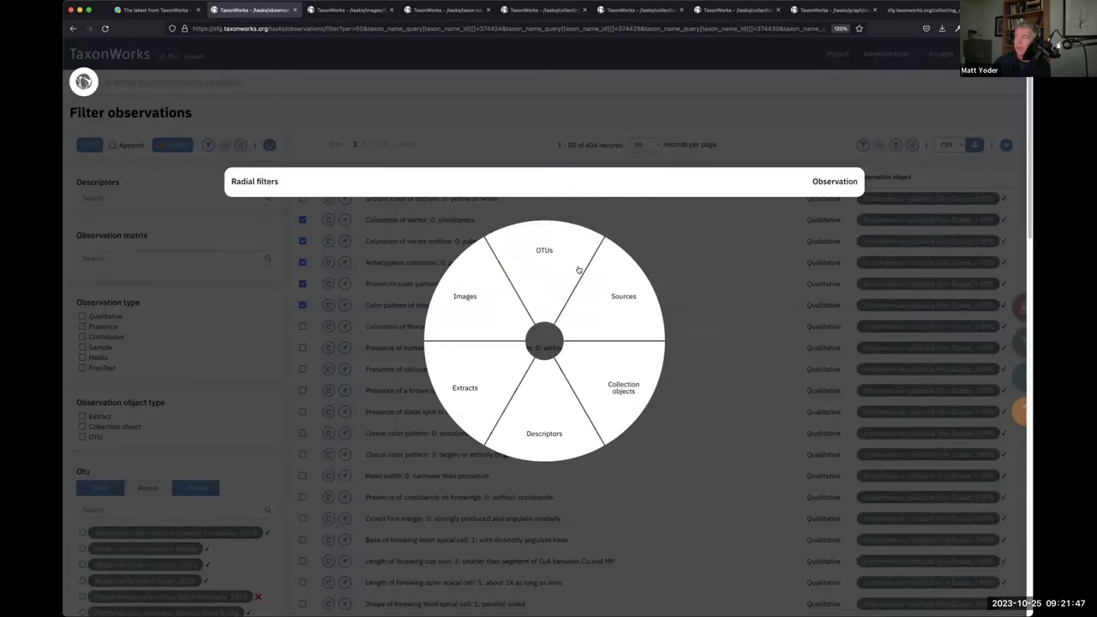
{"action": "left_click", "coordinate": [608, 381]}
{"action": "key", "text": "ctrl+shift+Tab"}
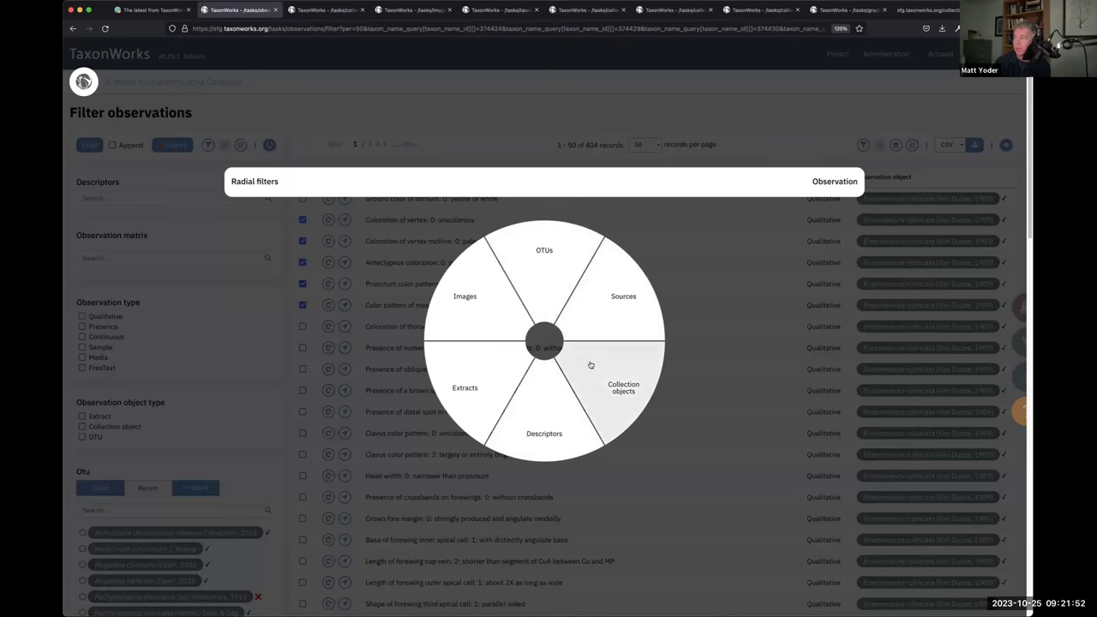
{"action": "left_click", "coordinate": [544, 257]}
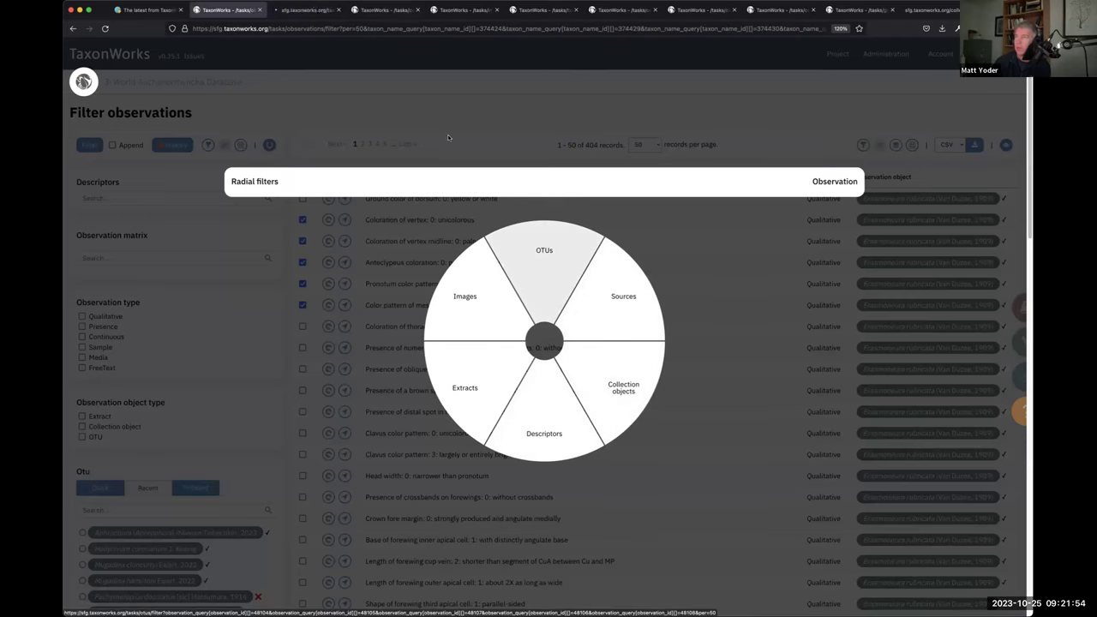
{"action": "left_click", "coordinate": [308, 10]}
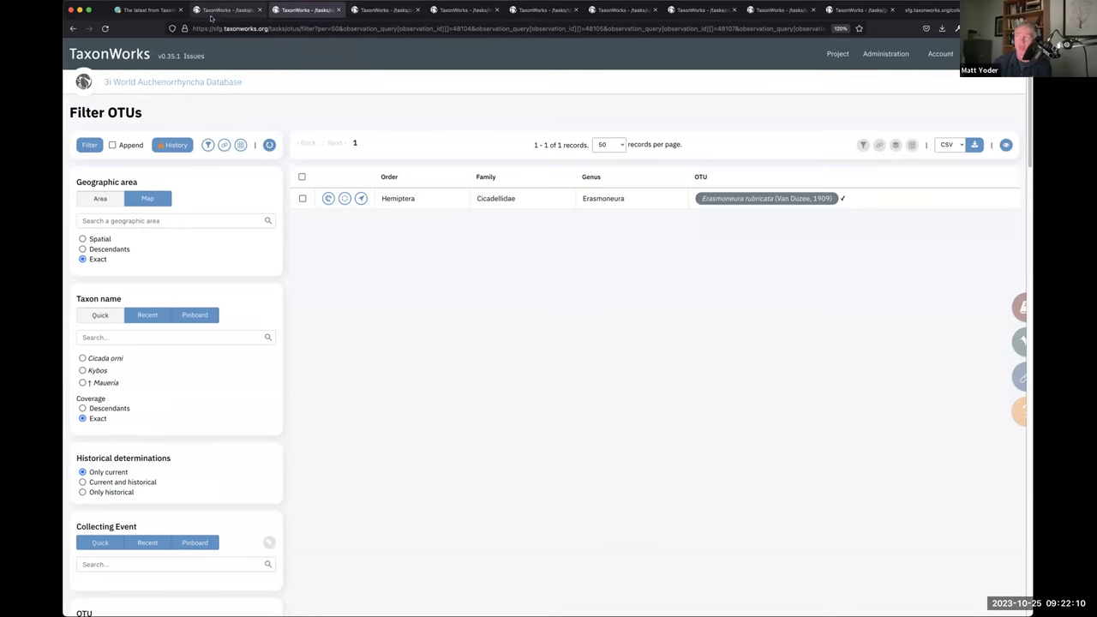
Select all observations listed on the page, send them to the Images filter and view its nested query parameters.
{"action": "left_click", "coordinate": [217, 11]}
{"action": "left_click", "coordinate": [436, 103]}
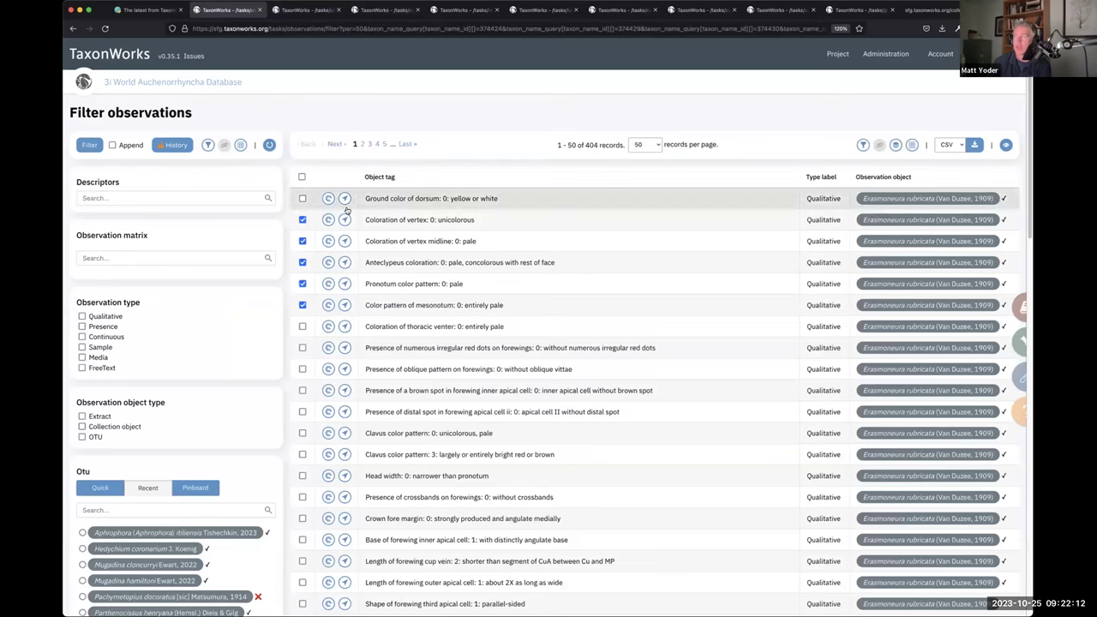
{"action": "left_click", "coordinate": [302, 177]}
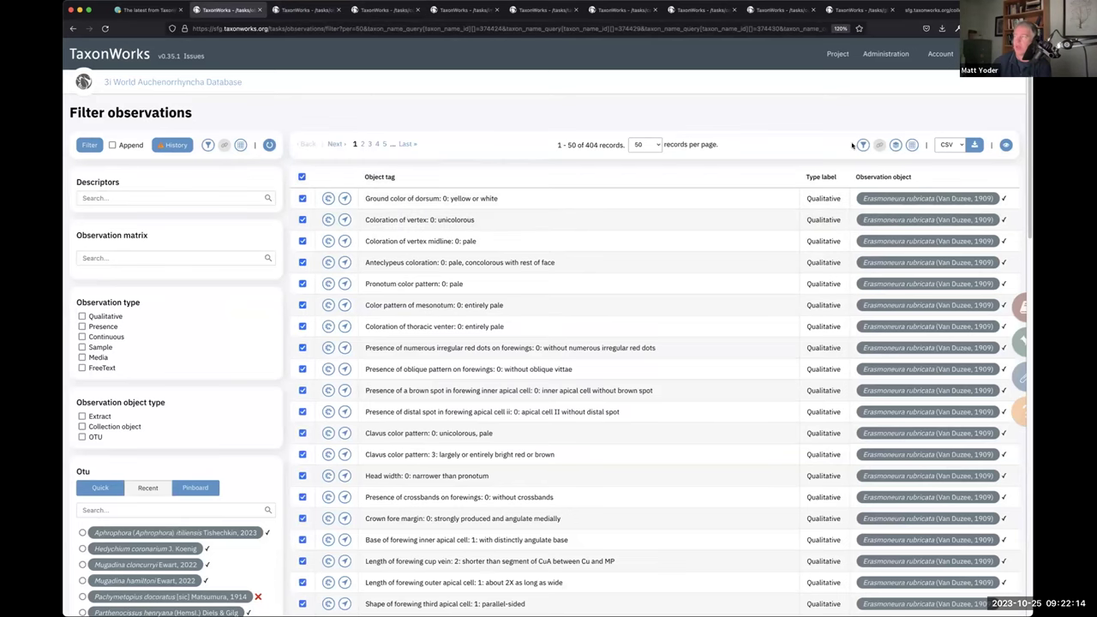
{"action": "left_click", "coordinate": [863, 144]}
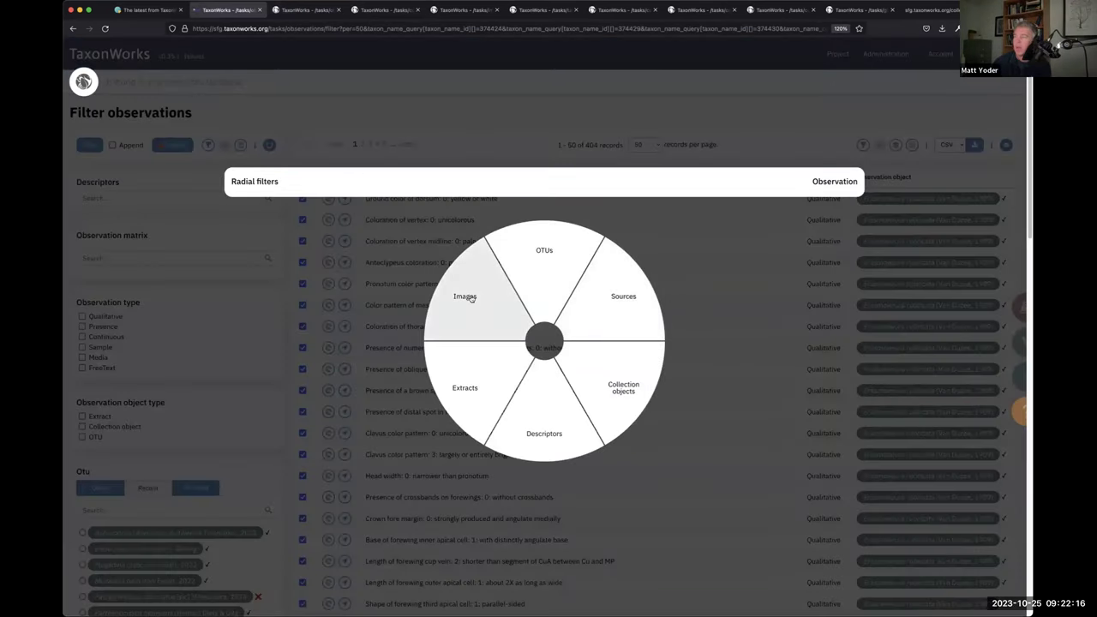
{"action": "left_click", "coordinate": [470, 298]}
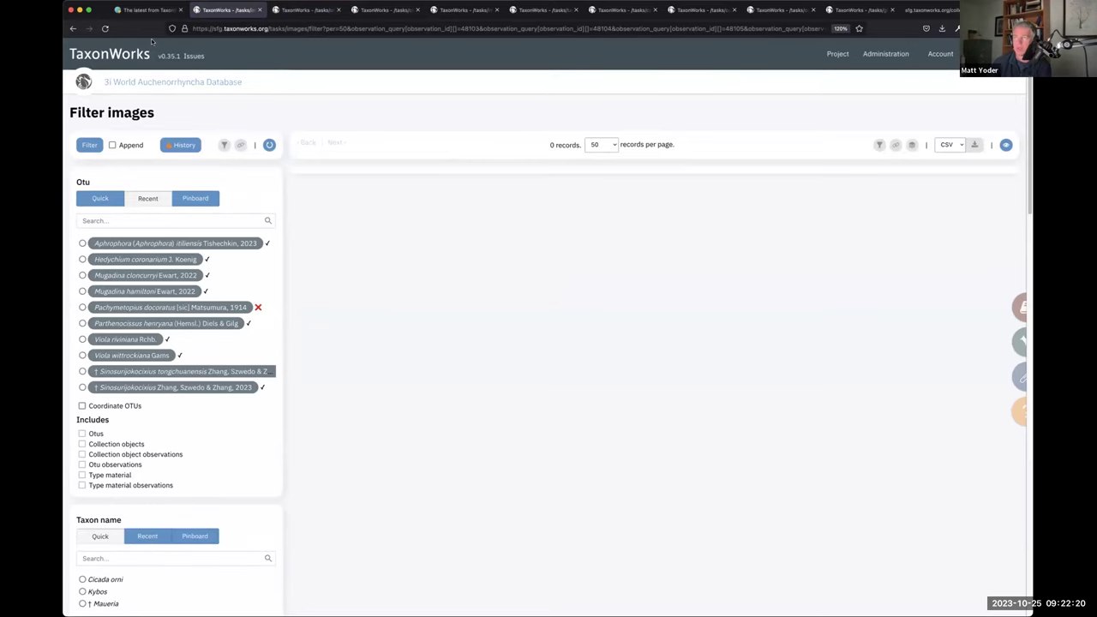
{"action": "left_click", "coordinate": [269, 144]}
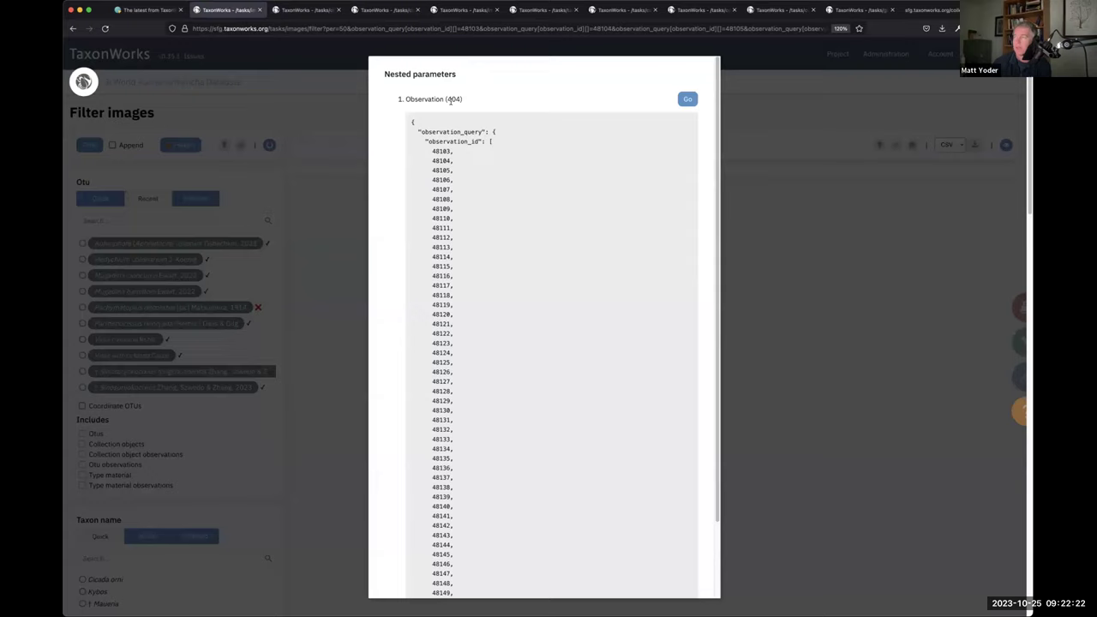
Open the nested observation query in the observations filter, look through its results and send them to the Images filter.
{"action": "left_click", "coordinate": [687, 98]}
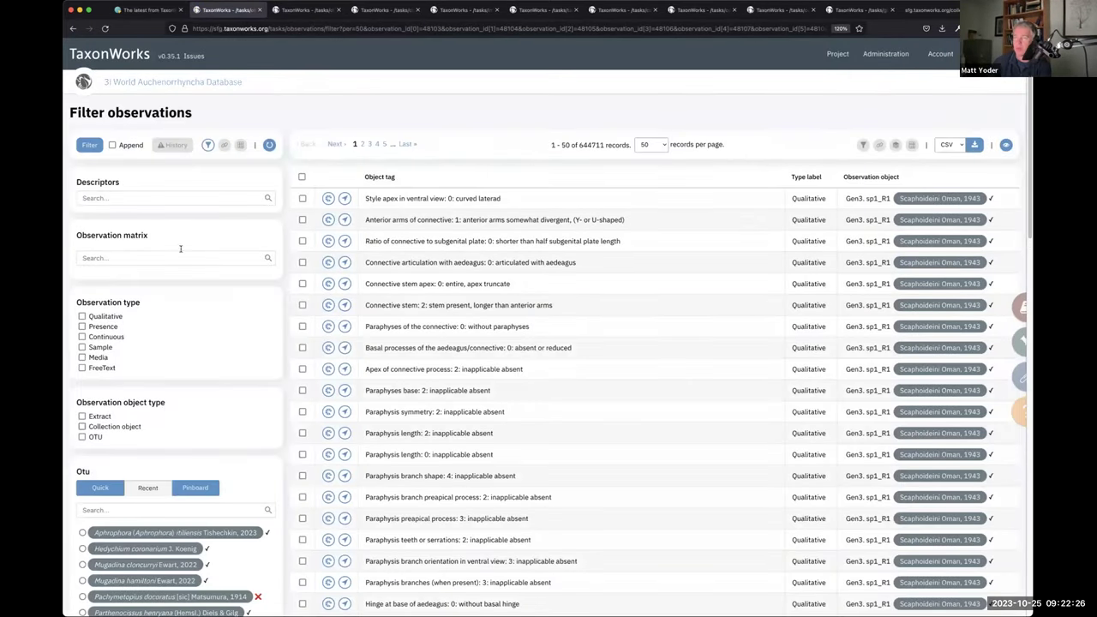
{"action": "scroll", "coordinate": [394, 300], "scroll_direction": "down", "scroll_amount": 10}
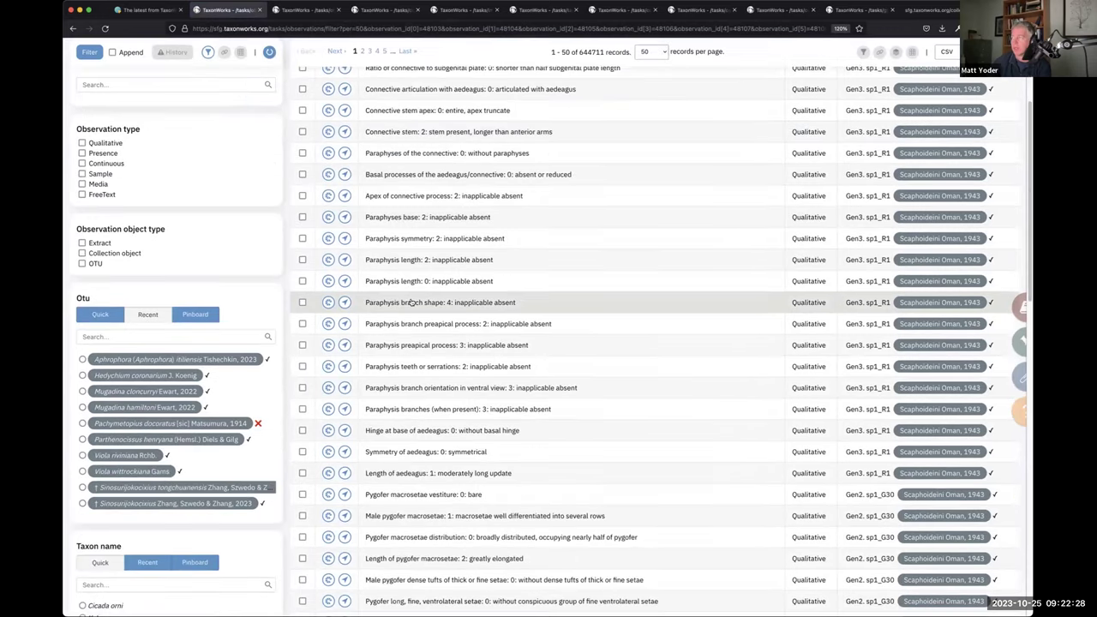
{"action": "scroll", "coordinate": [411, 300], "scroll_direction": "down", "scroll_amount": 5}
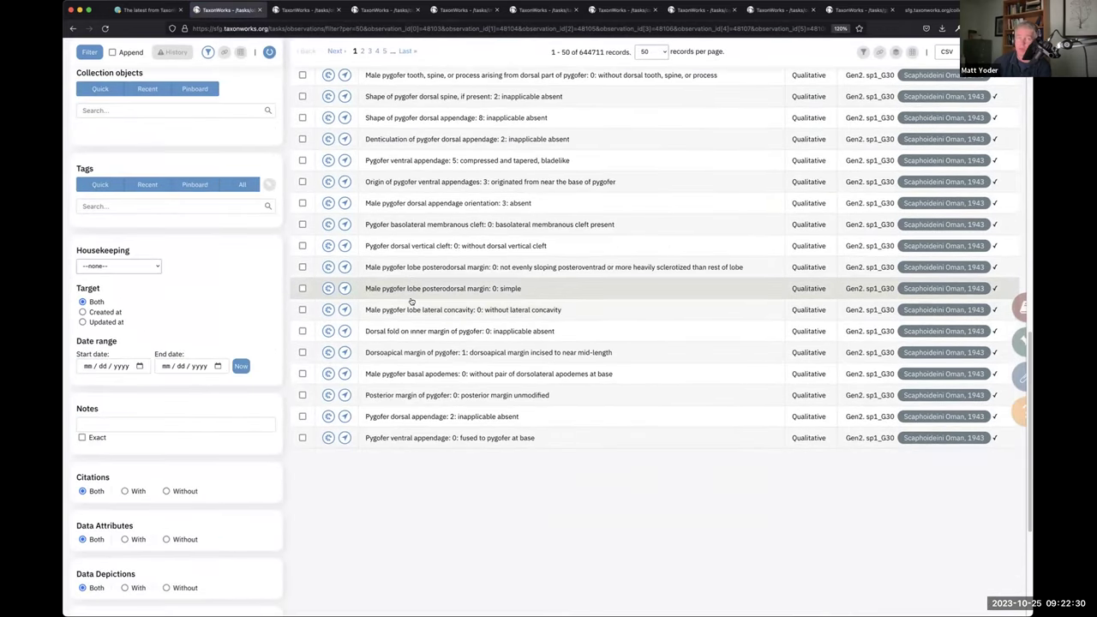
{"action": "scroll", "coordinate": [411, 300], "scroll_direction": "down", "scroll_amount": 2}
{"action": "scroll", "coordinate": [411, 300], "scroll_direction": "up", "scroll_amount": 15}
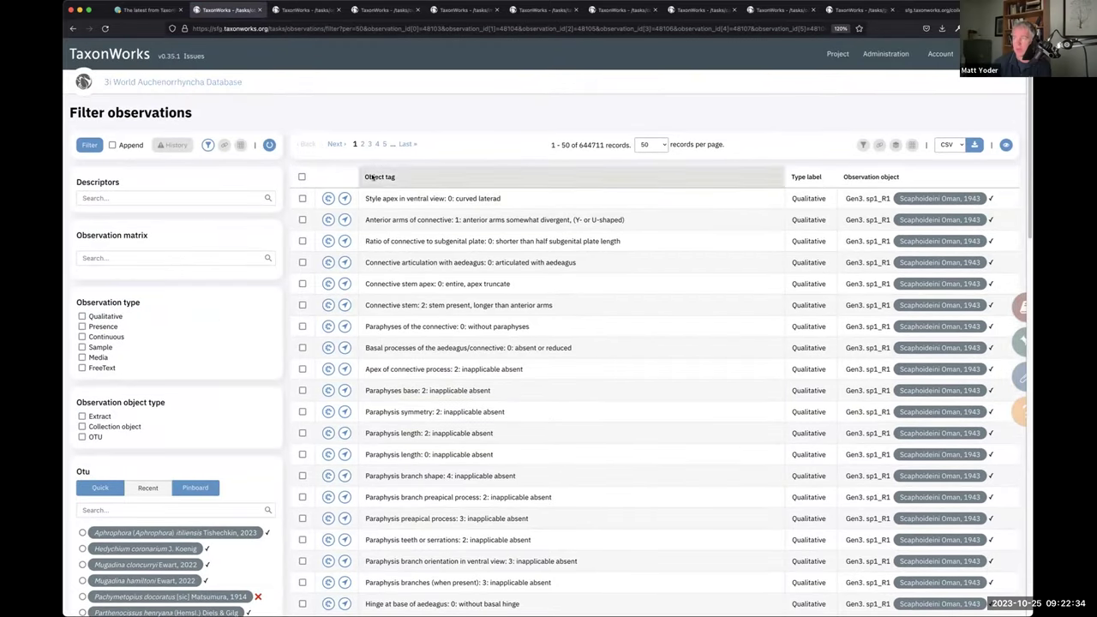
{"action": "left_click", "coordinate": [222, 147]}
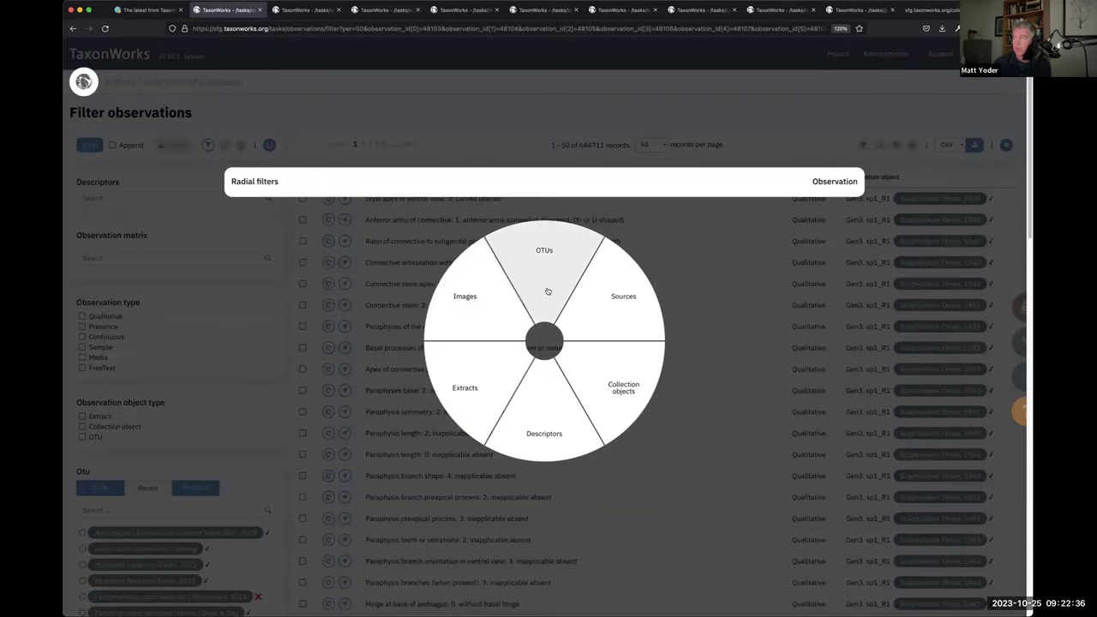
{"action": "left_click", "coordinate": [467, 307]}
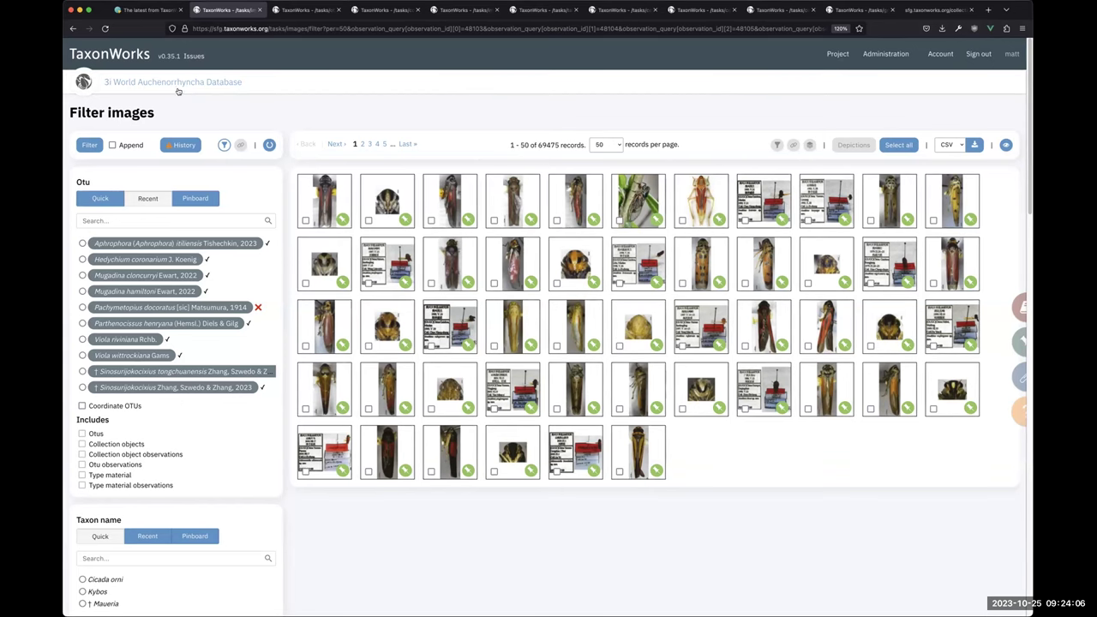
Open the 3i World Auchenorrhyncha Database hub in a new browser tab and show its data cards.
{"action": "left_click", "coordinate": [117, 83]}
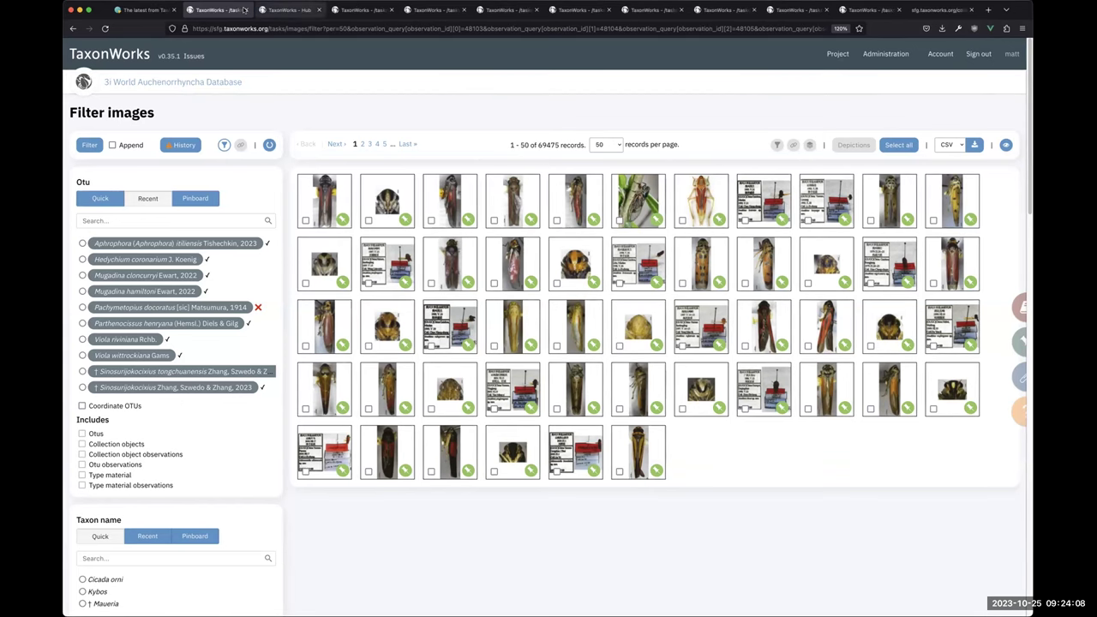
{"action": "left_click", "coordinate": [551, 82]}
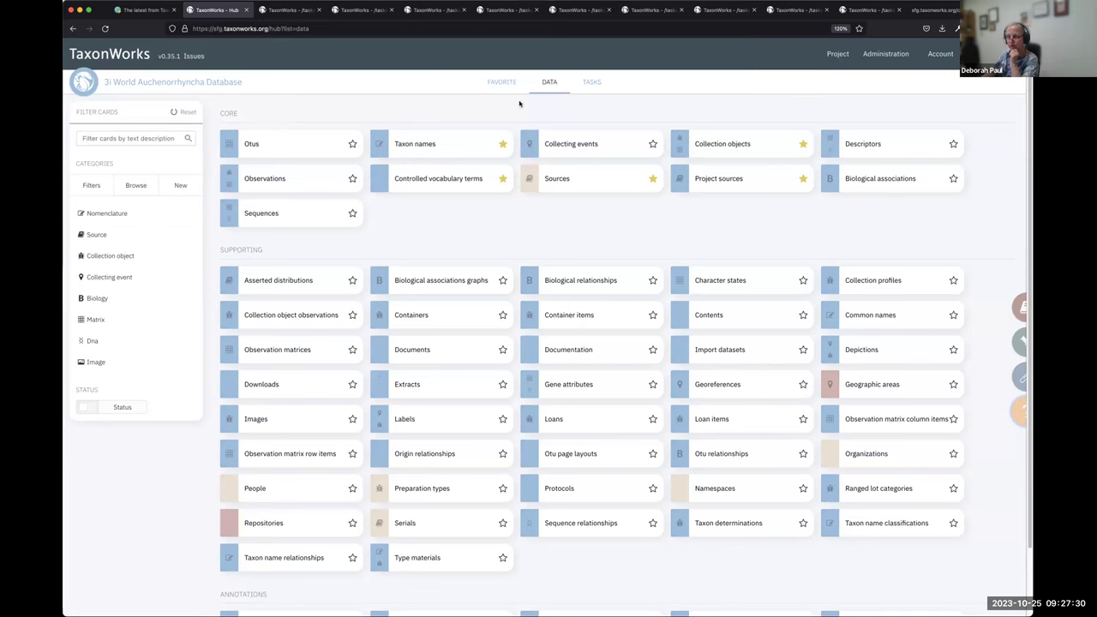
From the Filter images tab, go to the nested observation query and send its observations to the Sources filter.
{"action": "left_click", "coordinate": [291, 15]}
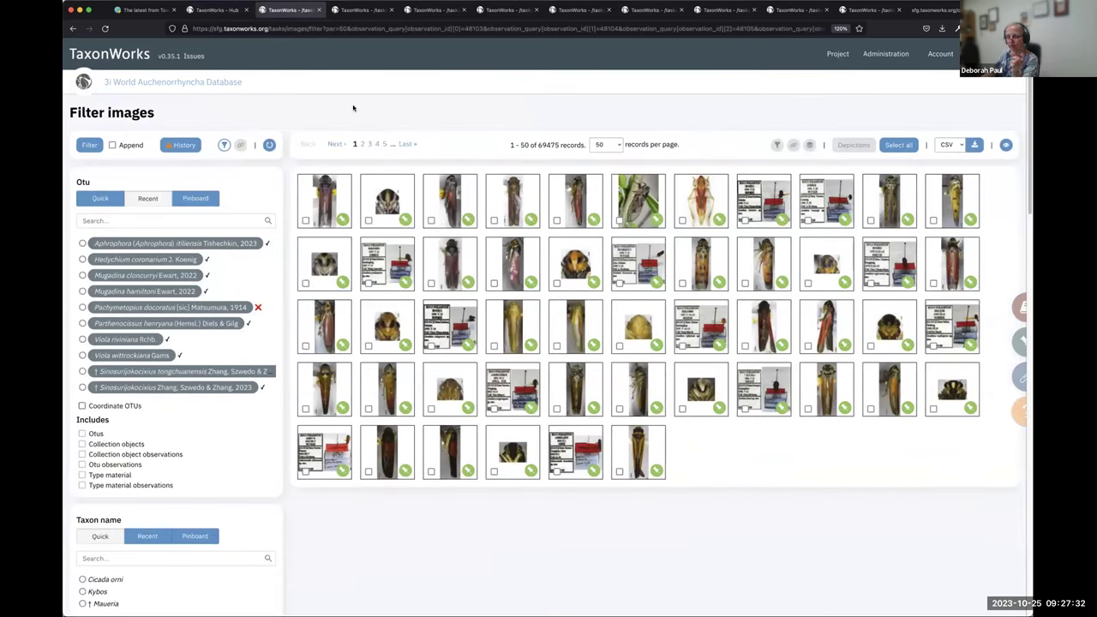
{"action": "left_click", "coordinate": [457, 132]}
{"action": "left_click", "coordinate": [687, 98]}
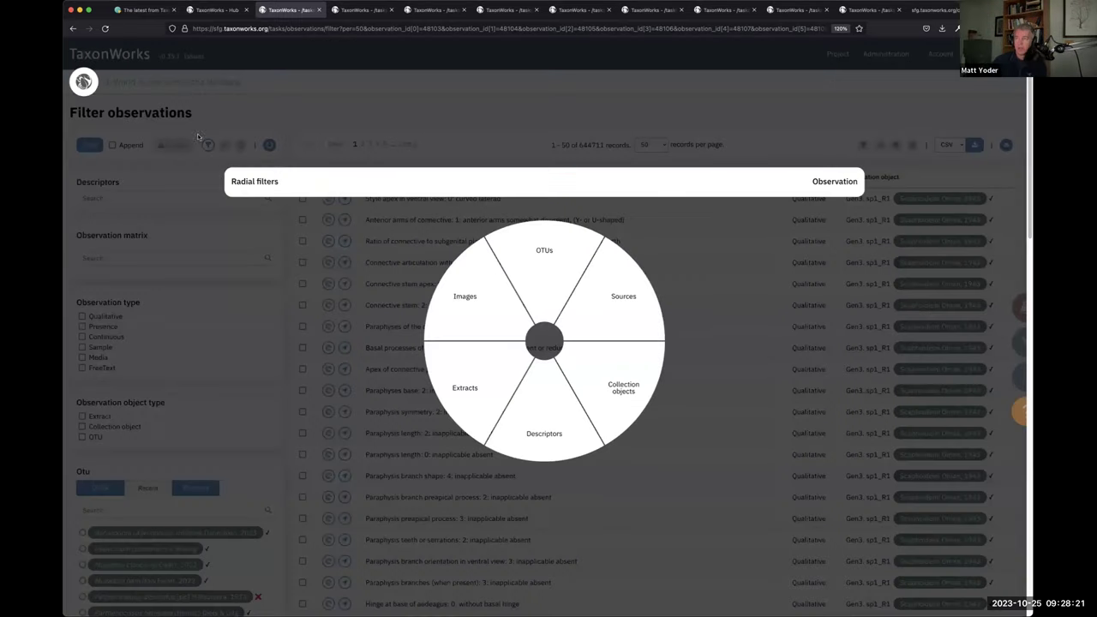
{"action": "left_click", "coordinate": [208, 145]}
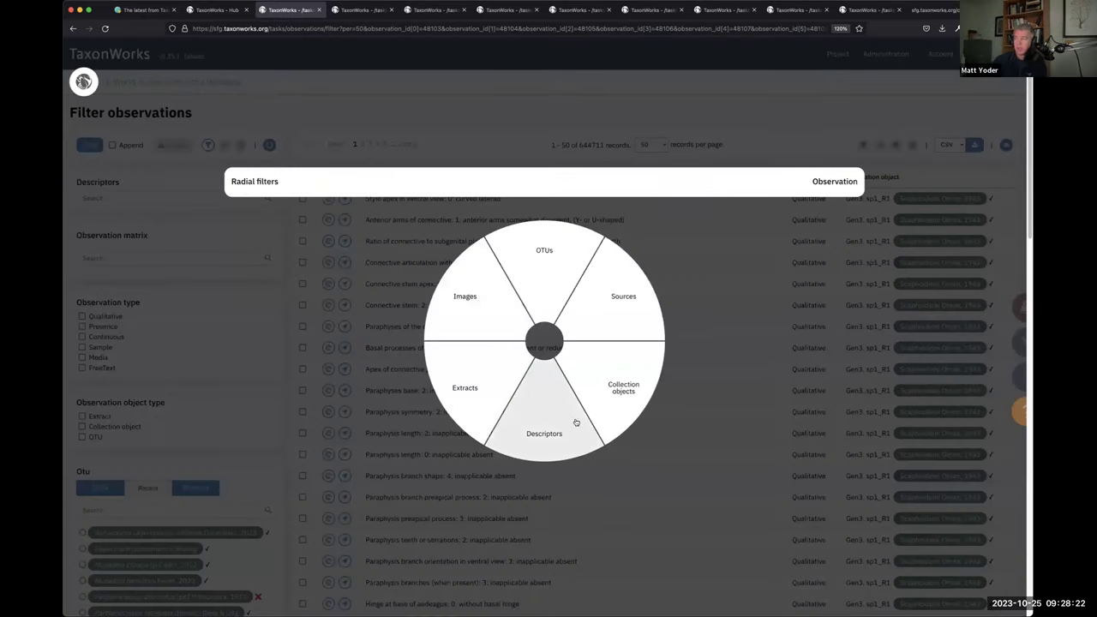
{"action": "left_click", "coordinate": [613, 312]}
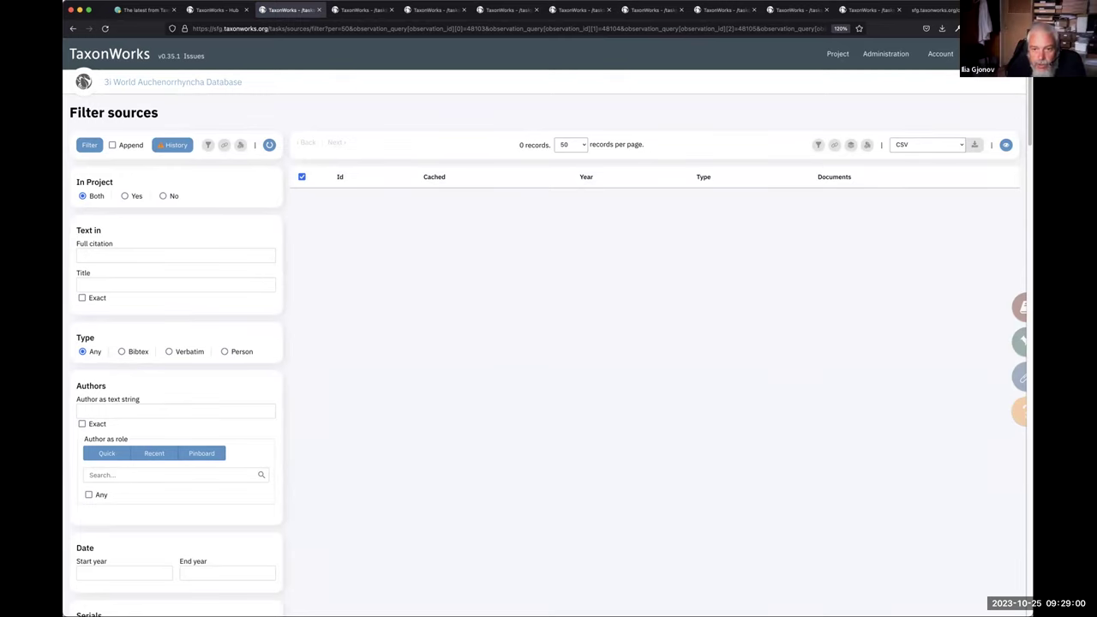
Switch to the Universal Chalcidoidea Database (UCD) project from the dashboard.
{"action": "left_click", "coordinate": [86, 53]}
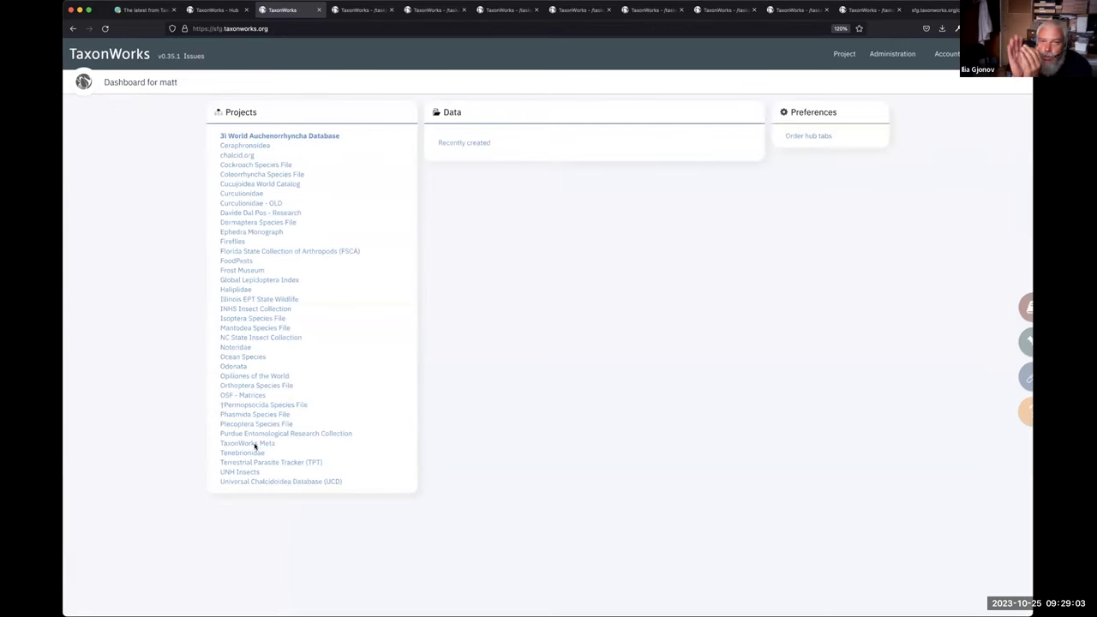
{"action": "left_click", "coordinate": [287, 482]}
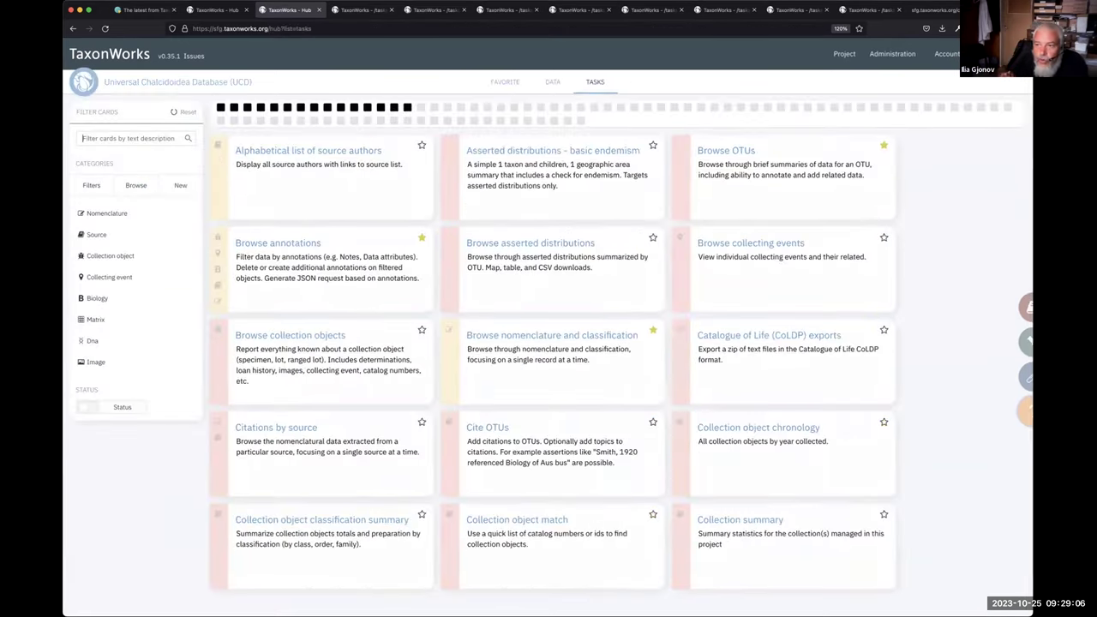
Return to the slides, advance to "Biological associations" and open the linked Relationship composer in a new browser tab.
{"action": "left_click", "coordinate": [140, 10]}
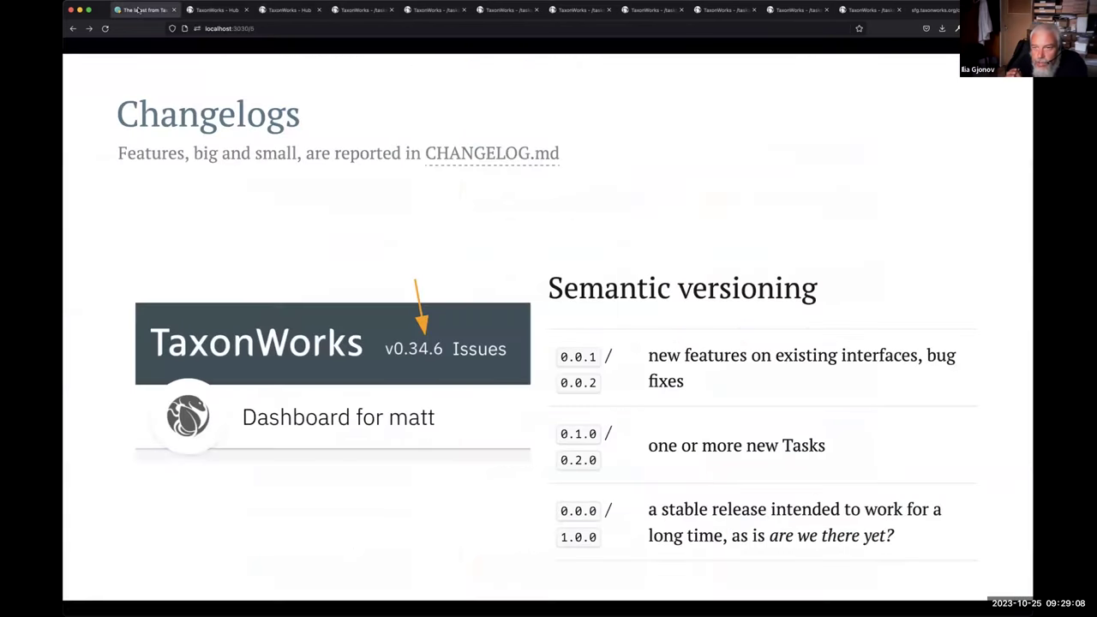
{"action": "key", "text": "Right"}
{"action": "key", "text": "Right"}
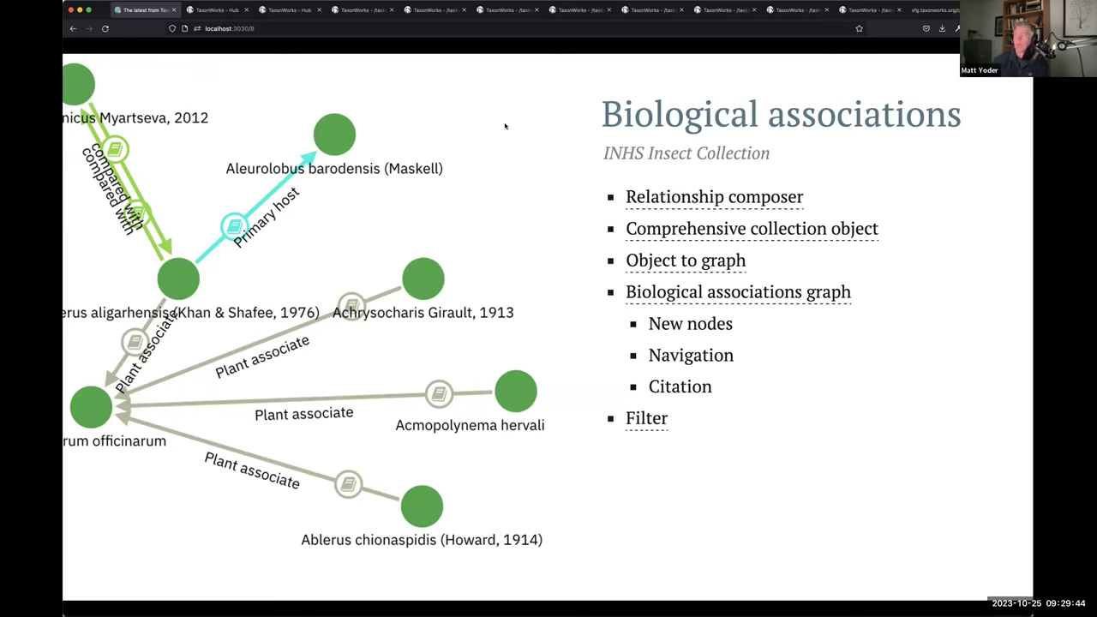
{"action": "left_click", "coordinate": [690, 197]}
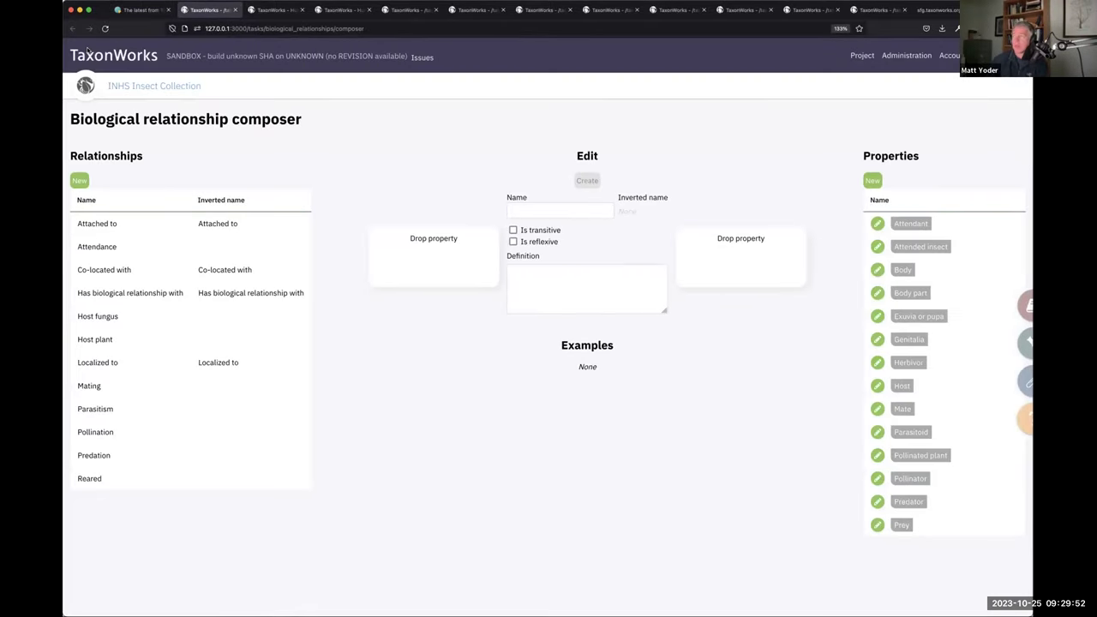
{"action": "left_click", "coordinate": [142, 9]}
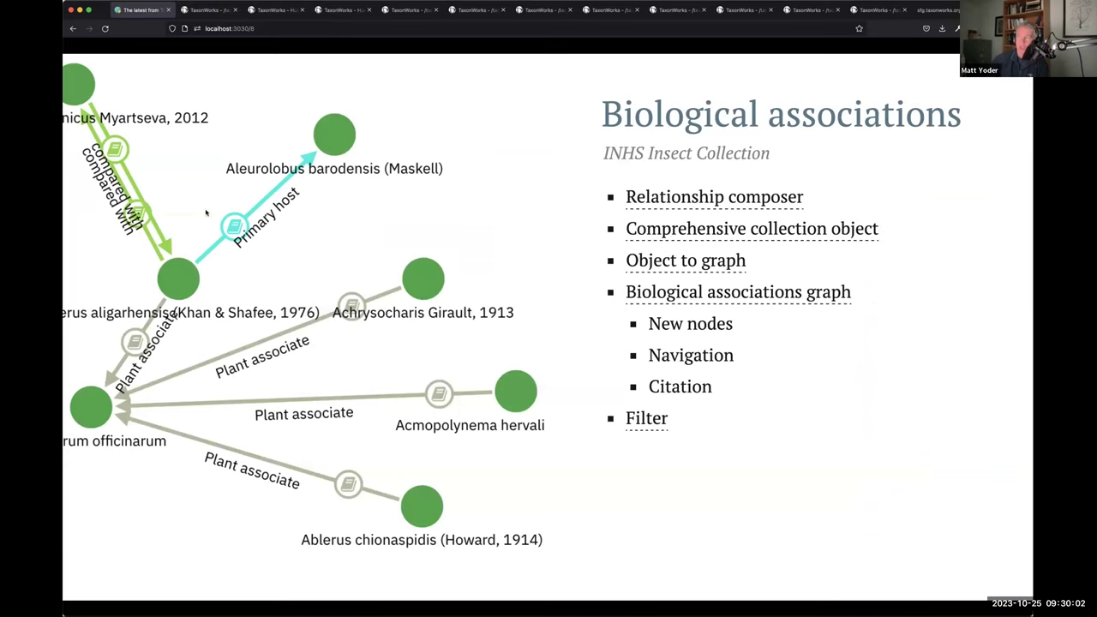
{"action": "left_click", "coordinate": [210, 10]}
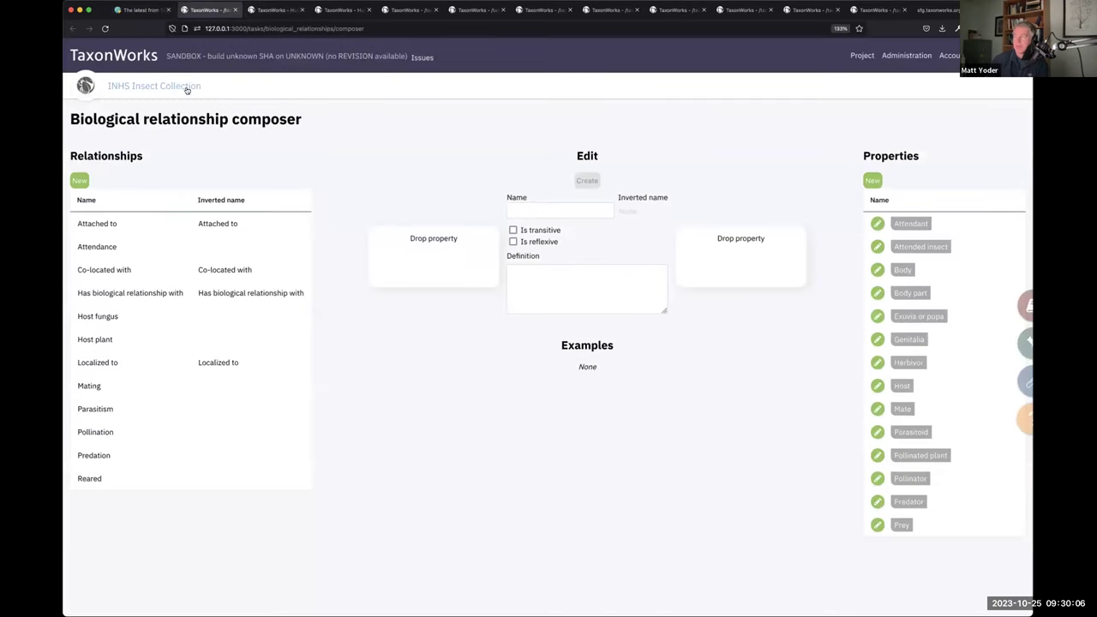
Load the "Has biological relationship with" and "Localized to" relationships to view their settings and example associations.
{"action": "left_click", "coordinate": [123, 297]}
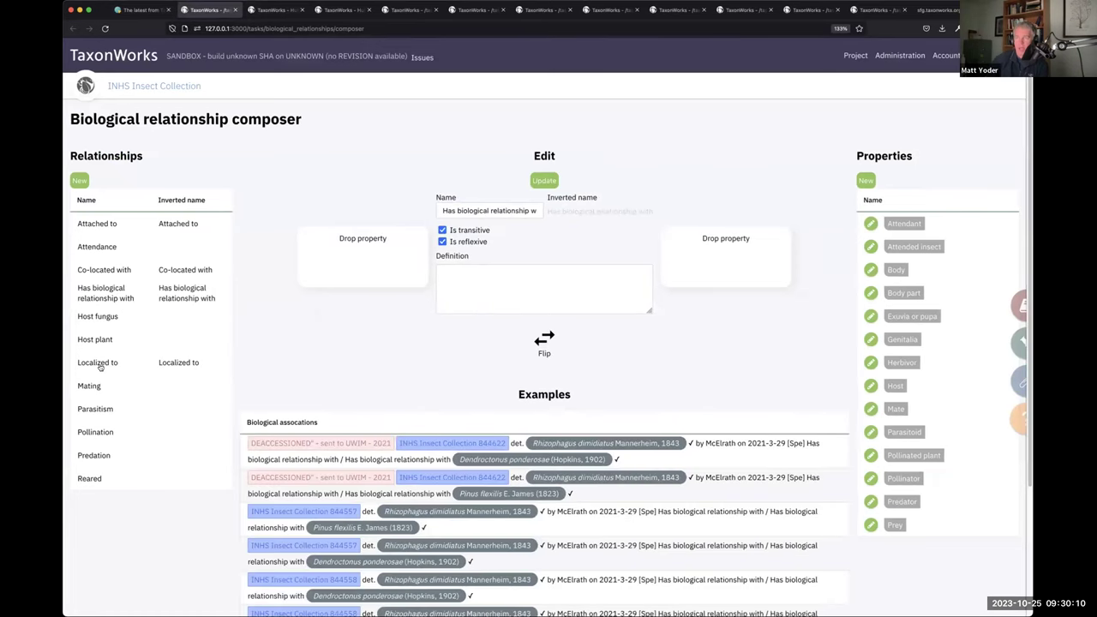
{"action": "left_click", "coordinate": [101, 364]}
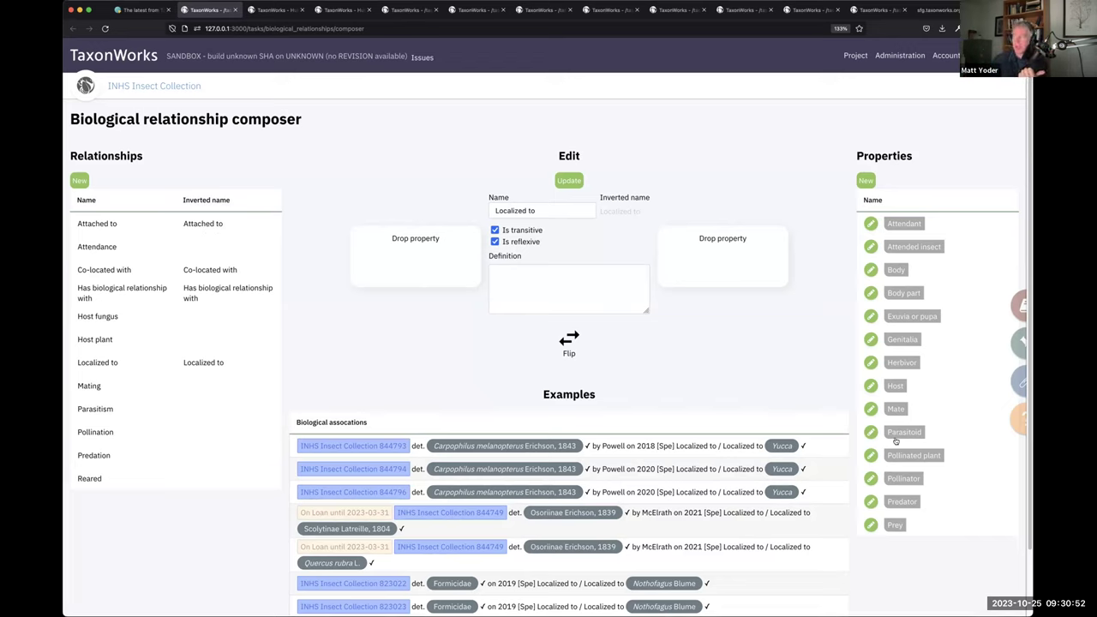
{"action": "mouse_move", "coordinate": [897, 431]}
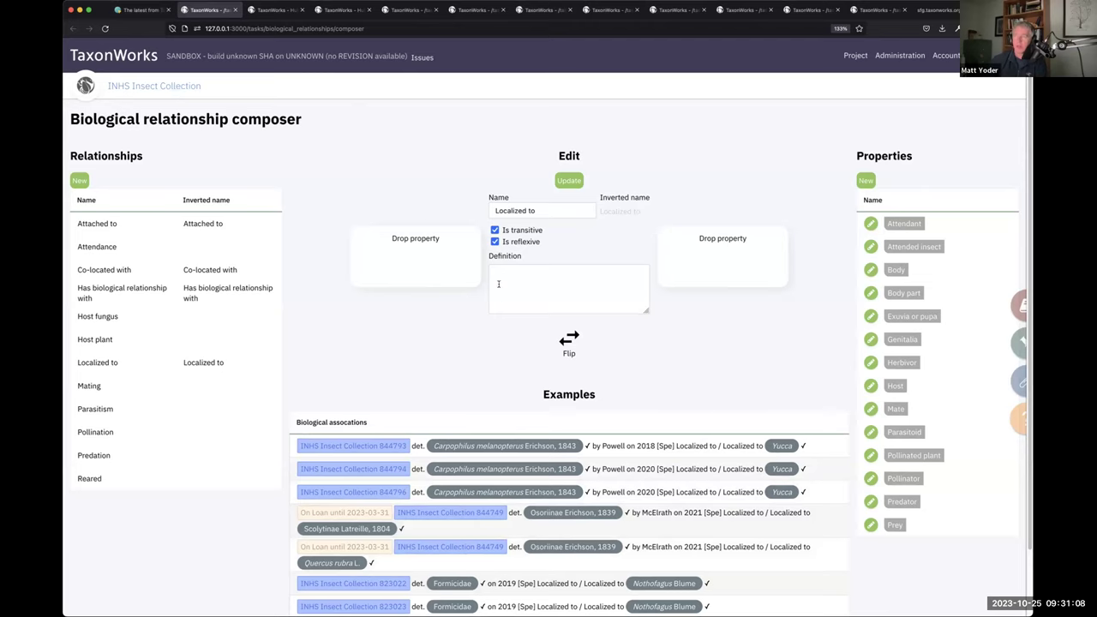
Open the Comprehensive collection object link from the slides and review the specimen's biological associations in its radial annotator.
{"action": "key", "text": "super+1"}
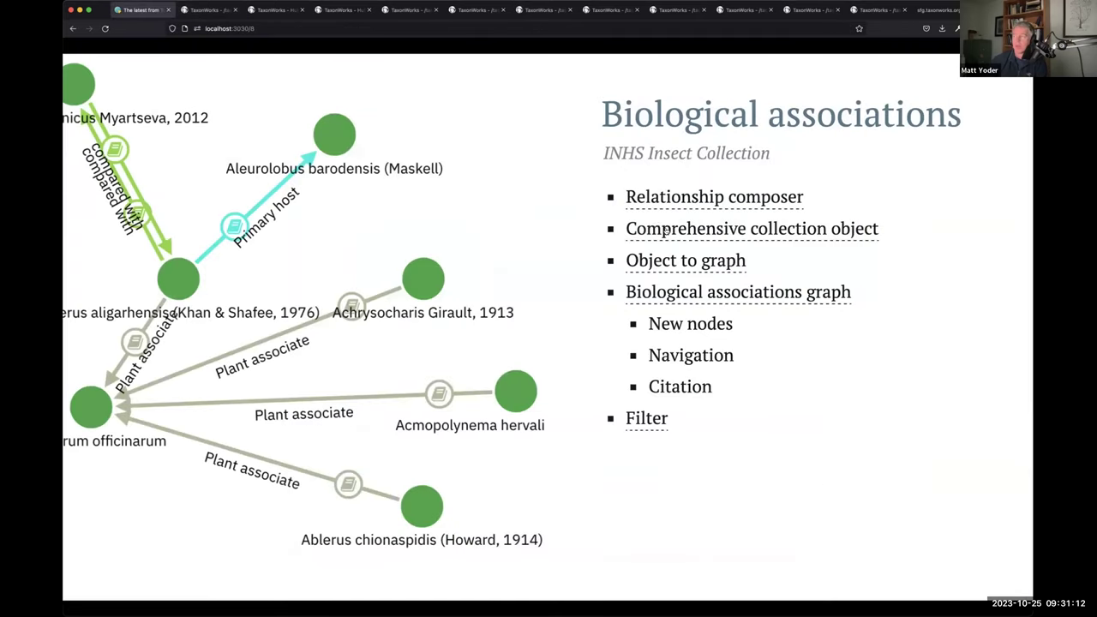
{"action": "left_click", "coordinate": [666, 230]}
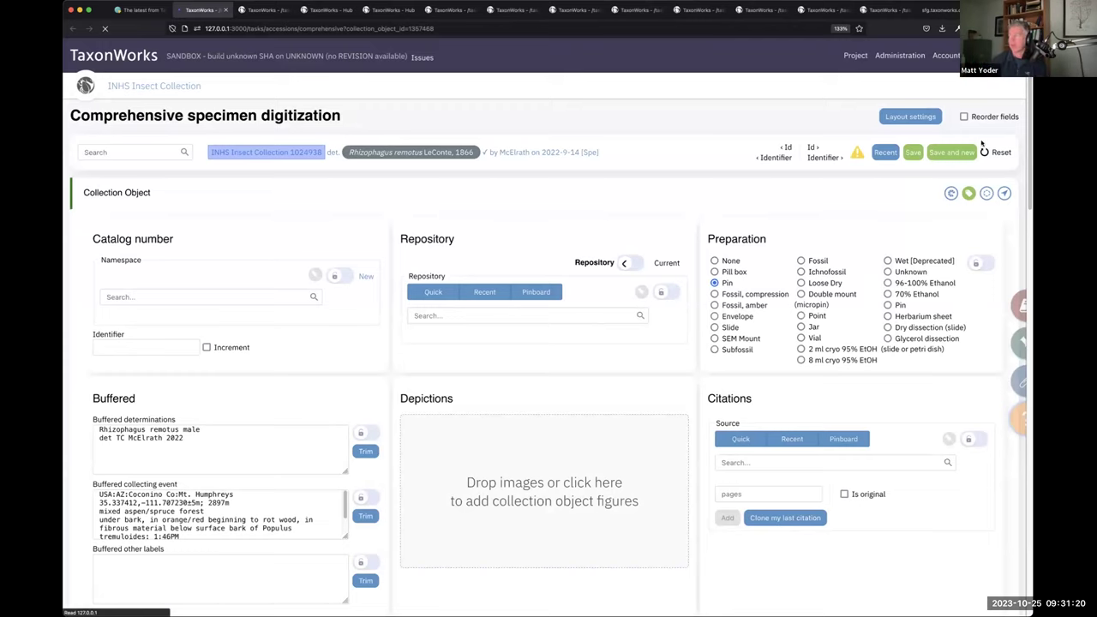
{"action": "left_click", "coordinate": [966, 193]}
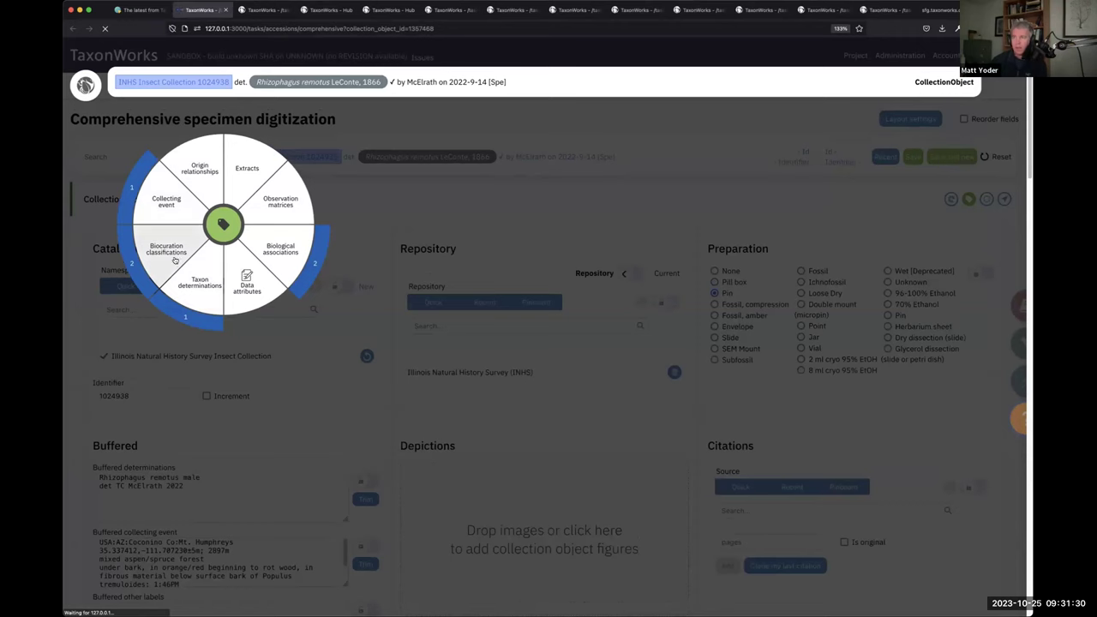
{"action": "left_click", "coordinate": [326, 243]}
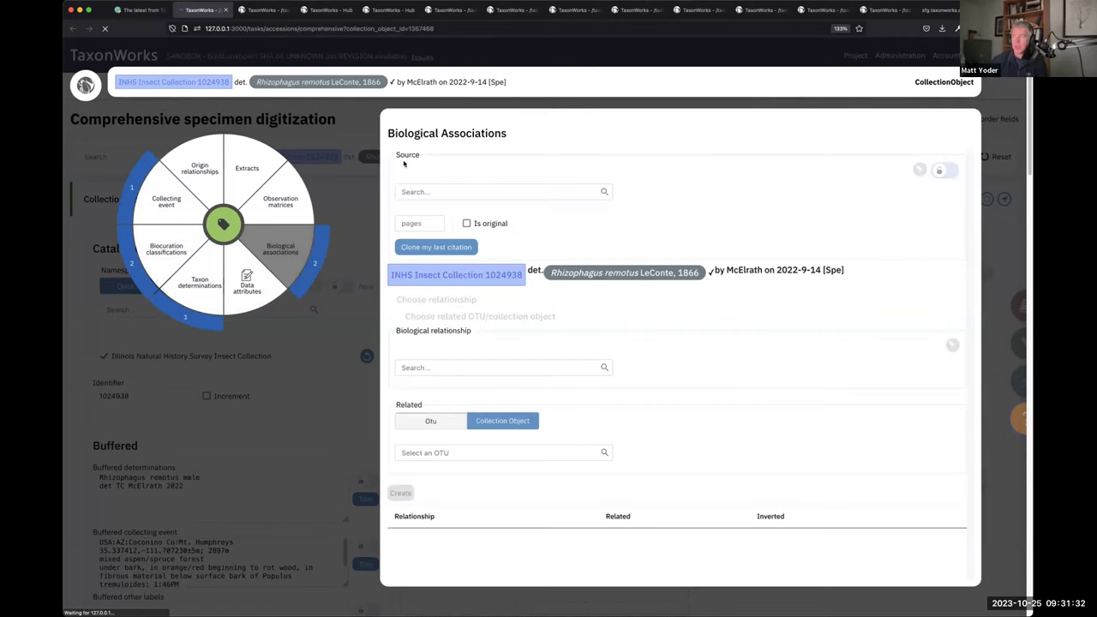
{"action": "scroll", "coordinate": [511, 444], "scroll_direction": "down", "scroll_amount": 1}
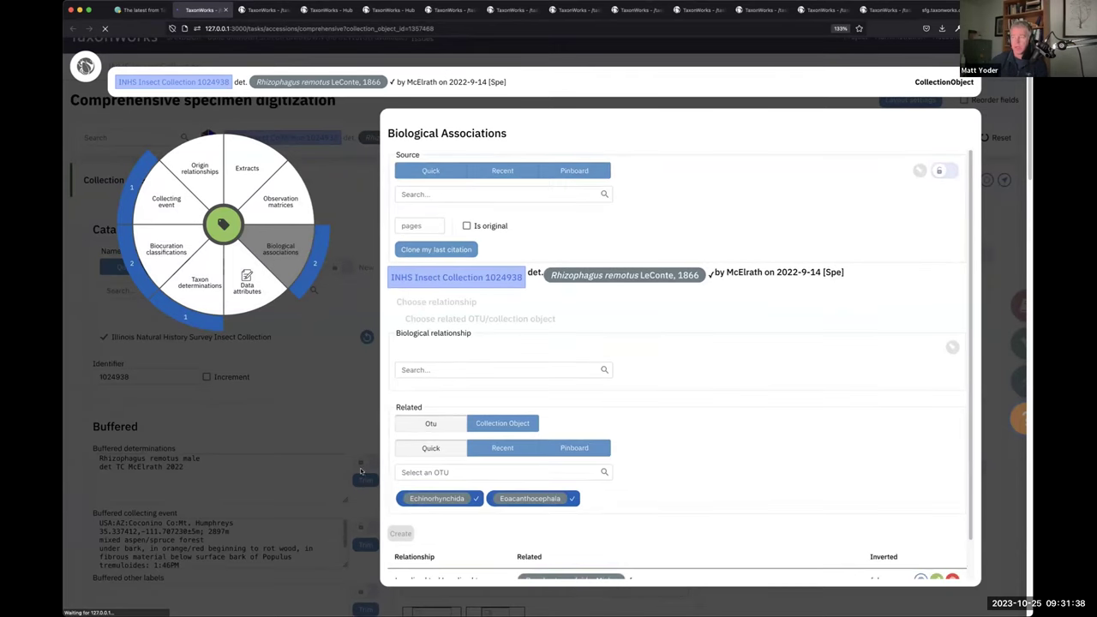
{"action": "scroll", "coordinate": [658, 485], "scroll_direction": "down", "scroll_amount": 2}
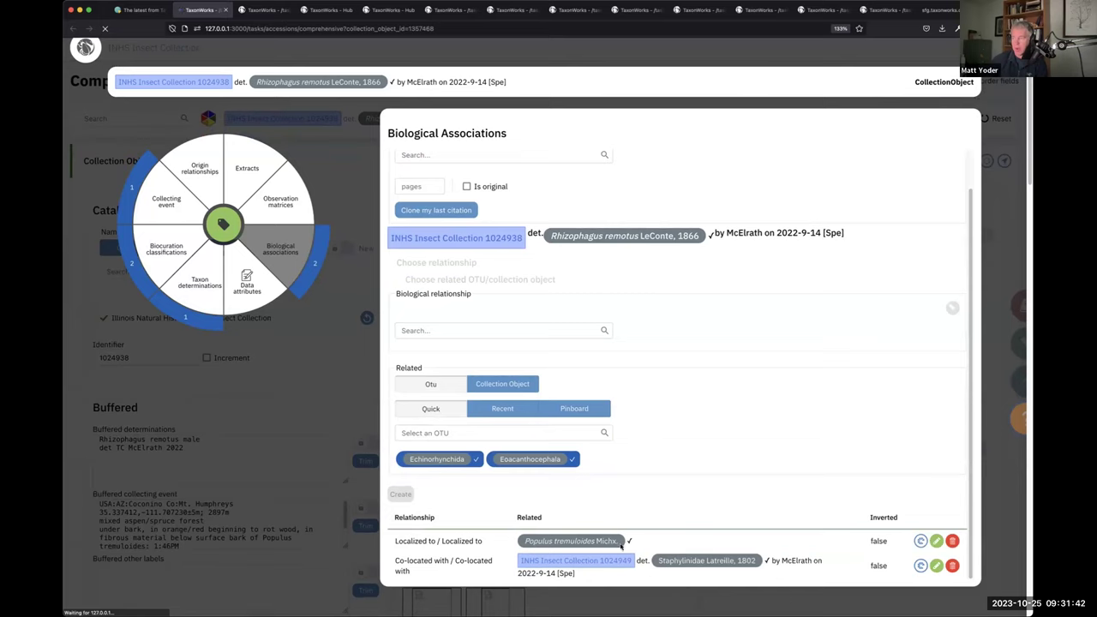
{"action": "scroll", "coordinate": [600, 548], "scroll_direction": "down", "scroll_amount": 2}
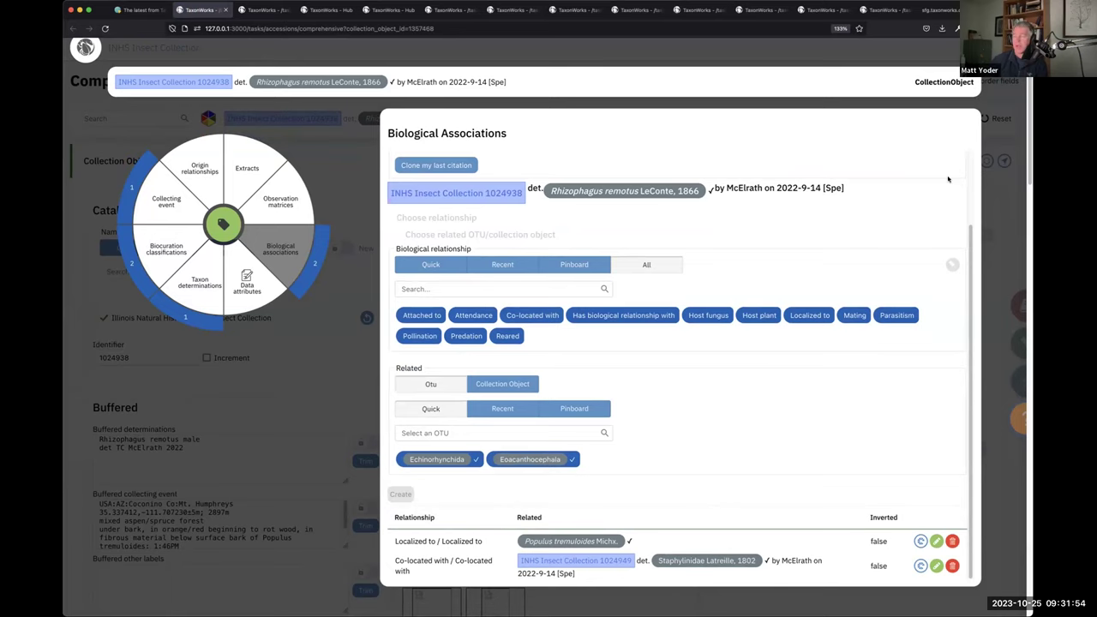
{"action": "key", "text": "Escape"}
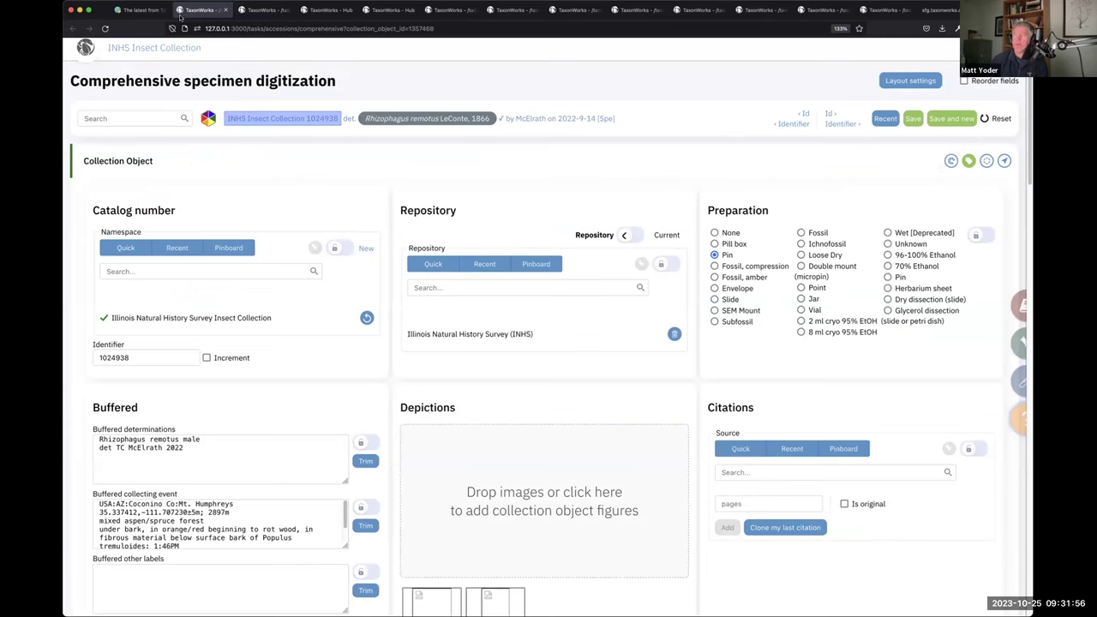
Examine the Biological Associations section and its list of related objects within the comprehensive specimen digitization form.
{"action": "scroll", "coordinate": [302, 361], "scroll_direction": "down", "scroll_amount": 3}
{"action": "scroll", "coordinate": [291, 377], "scroll_direction": "down", "scroll_amount": 10}
{"action": "scroll", "coordinate": [273, 389], "scroll_direction": "down", "scroll_amount": 3}
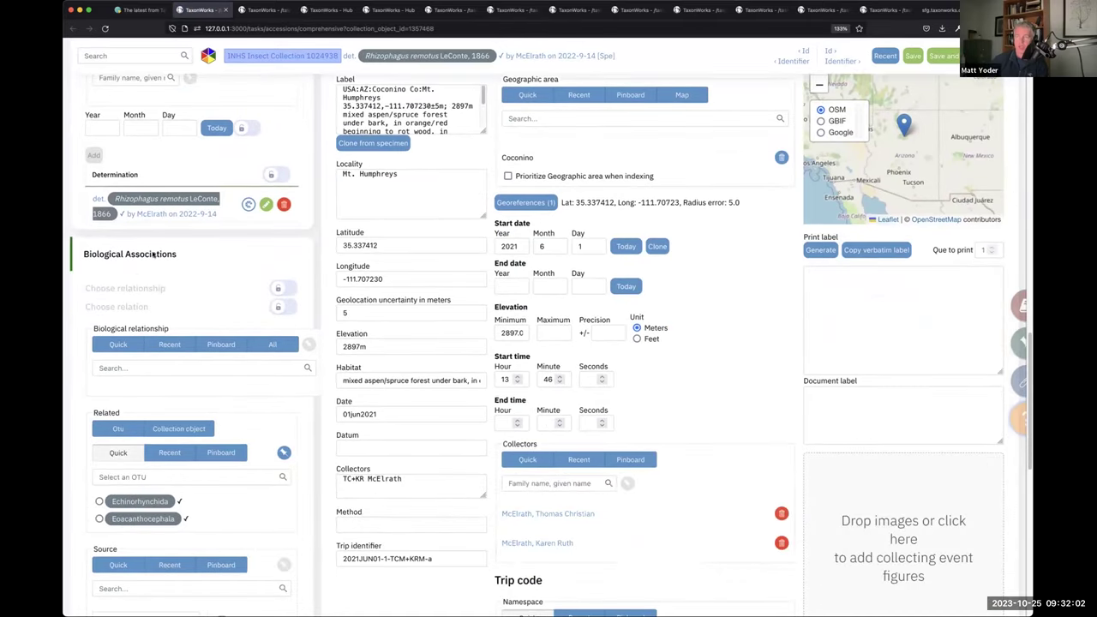
{"action": "scroll", "coordinate": [153, 266], "scroll_direction": "down", "scroll_amount": 1}
{"action": "scroll", "coordinate": [154, 464], "scroll_direction": "down", "scroll_amount": 2}
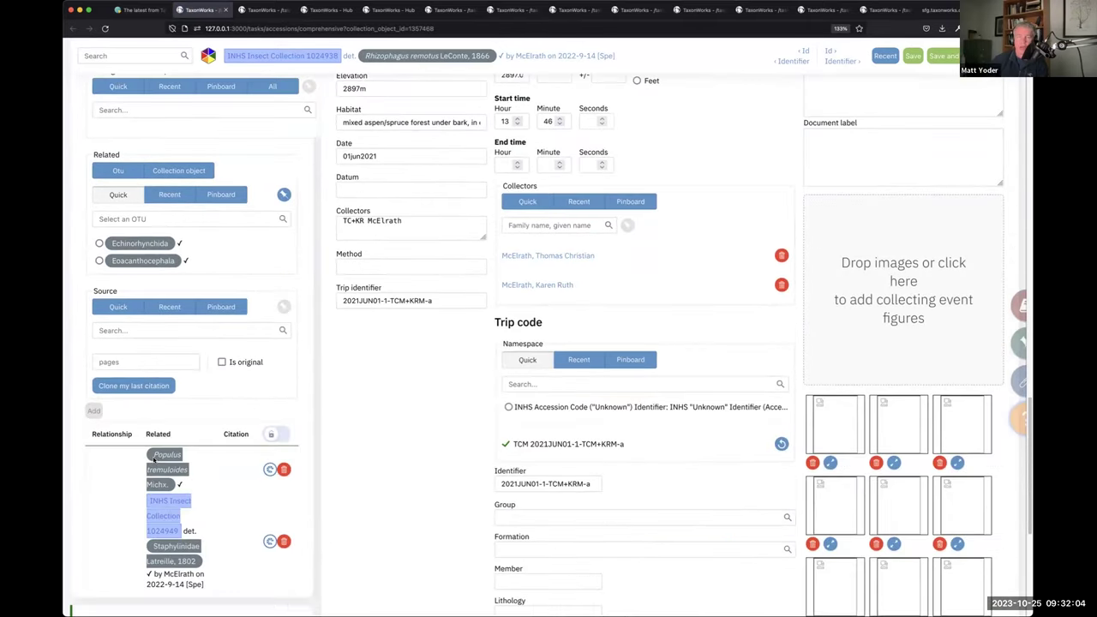
{"action": "scroll", "coordinate": [168, 362], "scroll_direction": "down", "scroll_amount": 1}
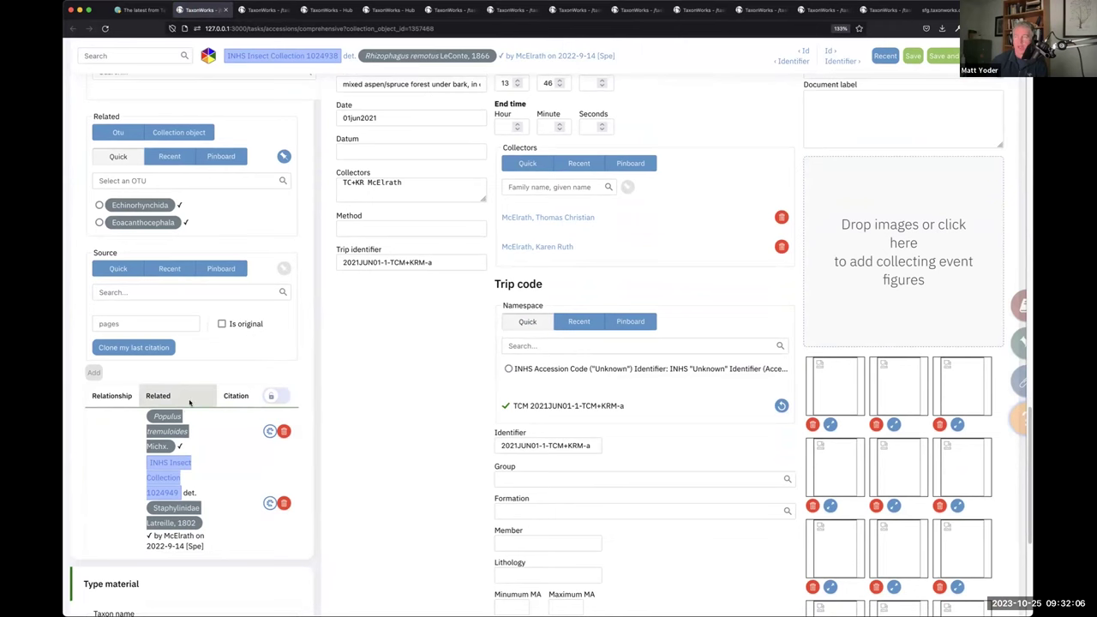
Return to the slides and open the "Object to graph" link to view the specimen's biological associations graph.
{"action": "left_click", "coordinate": [155, 15]}
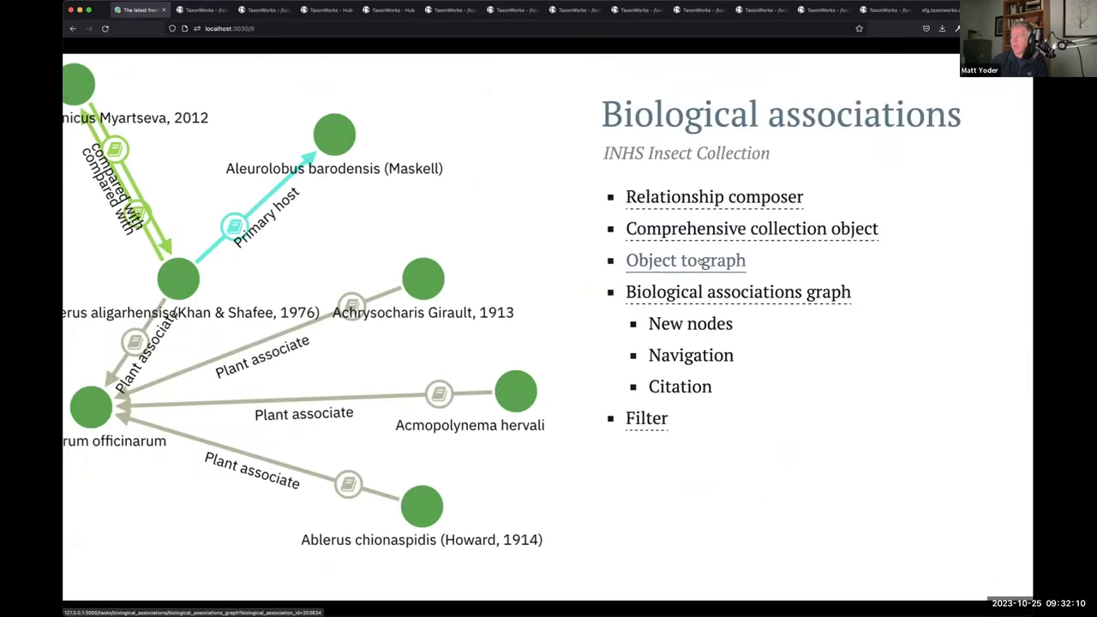
{"action": "left_click", "coordinate": [699, 262], "text": "super"}
{"action": "left_click", "coordinate": [205, 10]}
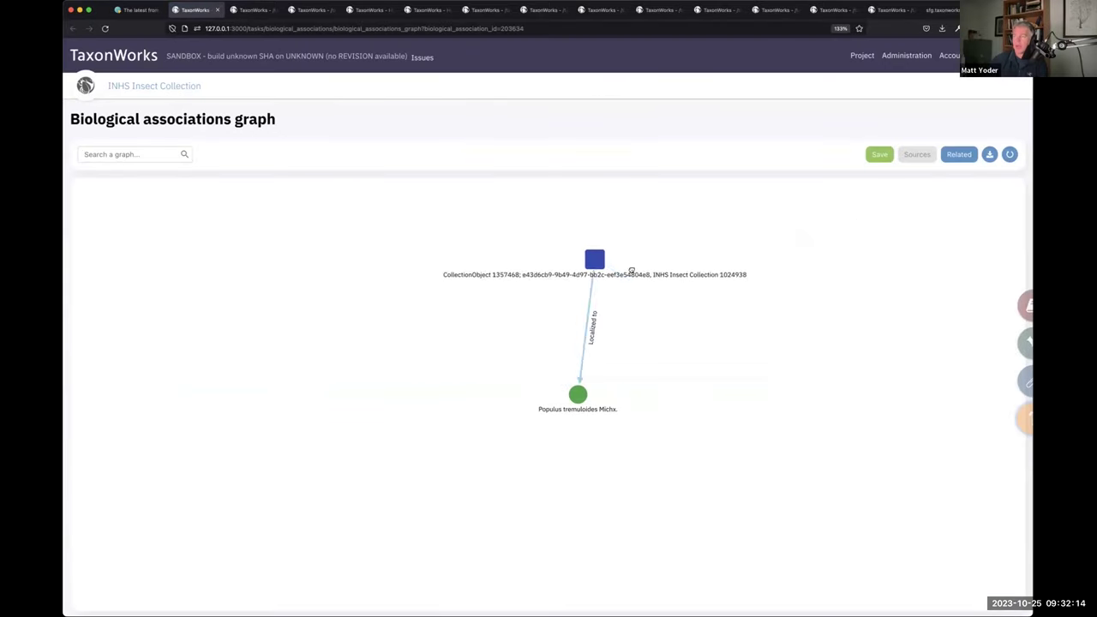
Rearrange the collection object and Populus tremuloides Michx. nodes on the biological associations graph canvas.
{"action": "left_click_drag", "start_coordinate": [693, 282], "coordinate": [342, 243]}
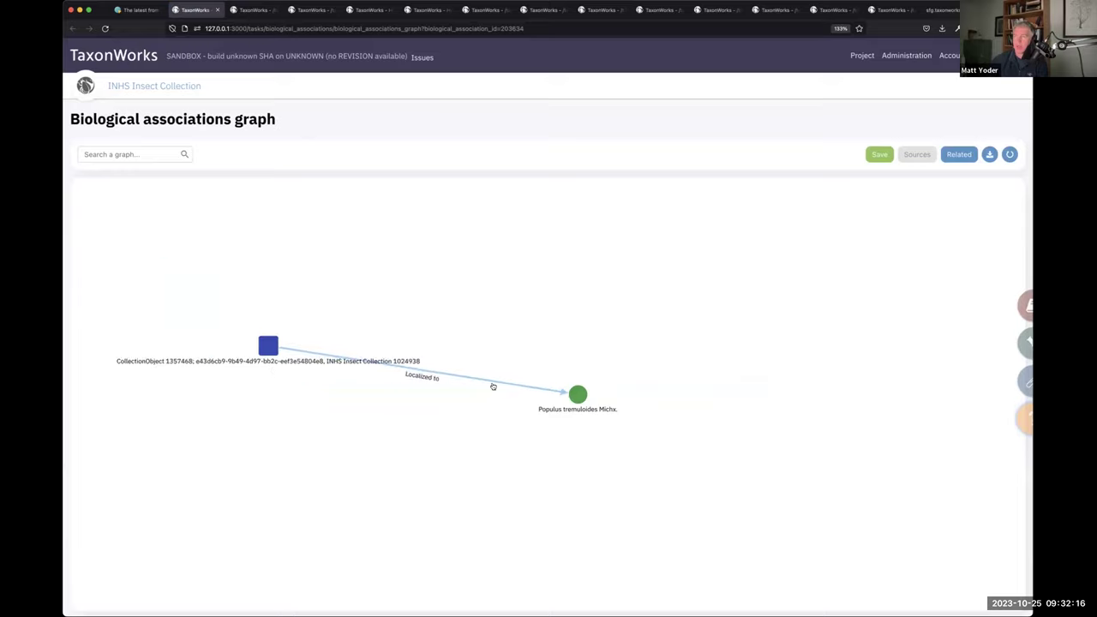
{"action": "left_click_drag", "start_coordinate": [615, 420], "coordinate": [556, 289]}
{"action": "left_click_drag", "start_coordinate": [306, 374], "coordinate": [332, 375]}
{"action": "left_click_drag", "start_coordinate": [556, 289], "coordinate": [559, 276]}
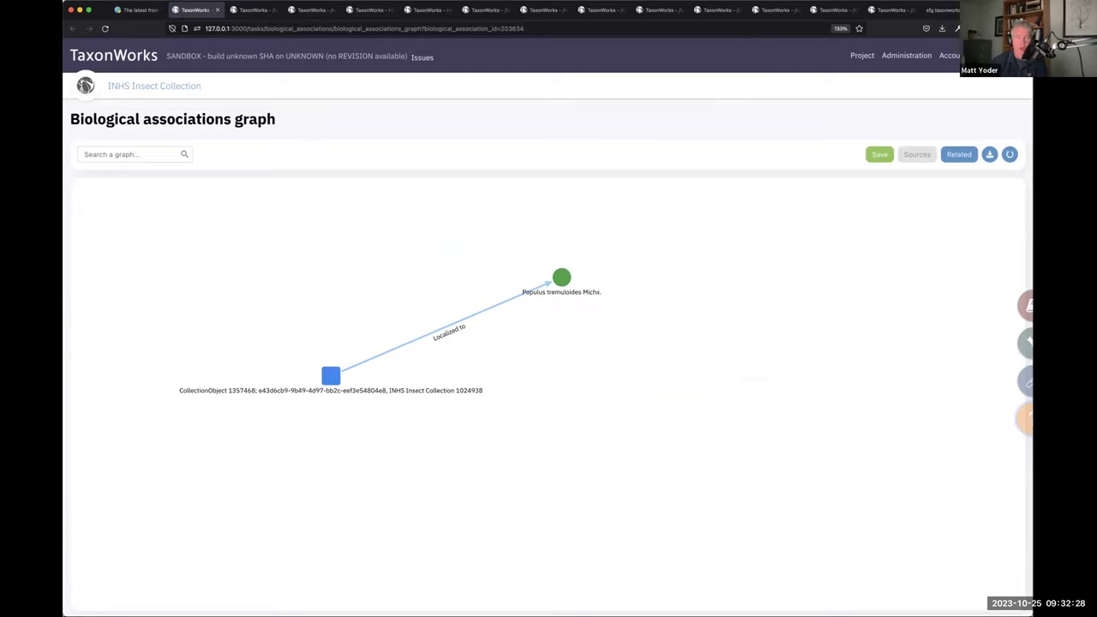
{"action": "left_click_drag", "start_coordinate": [557, 287], "coordinate": [567, 290]}
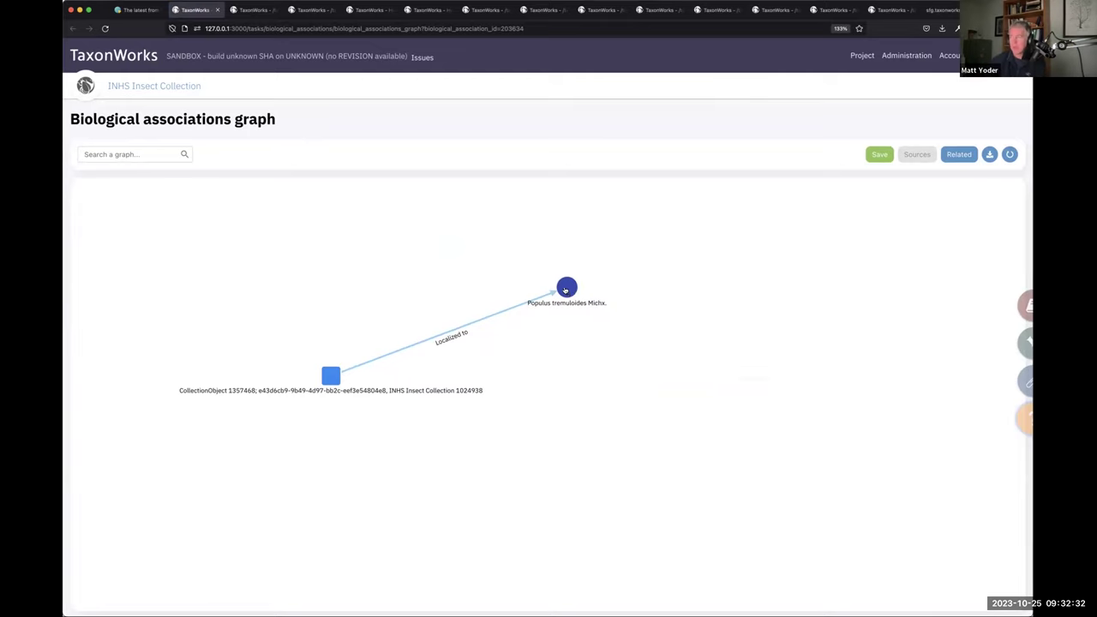
{"action": "left_click_drag", "start_coordinate": [575, 289], "coordinate": [586, 304]}
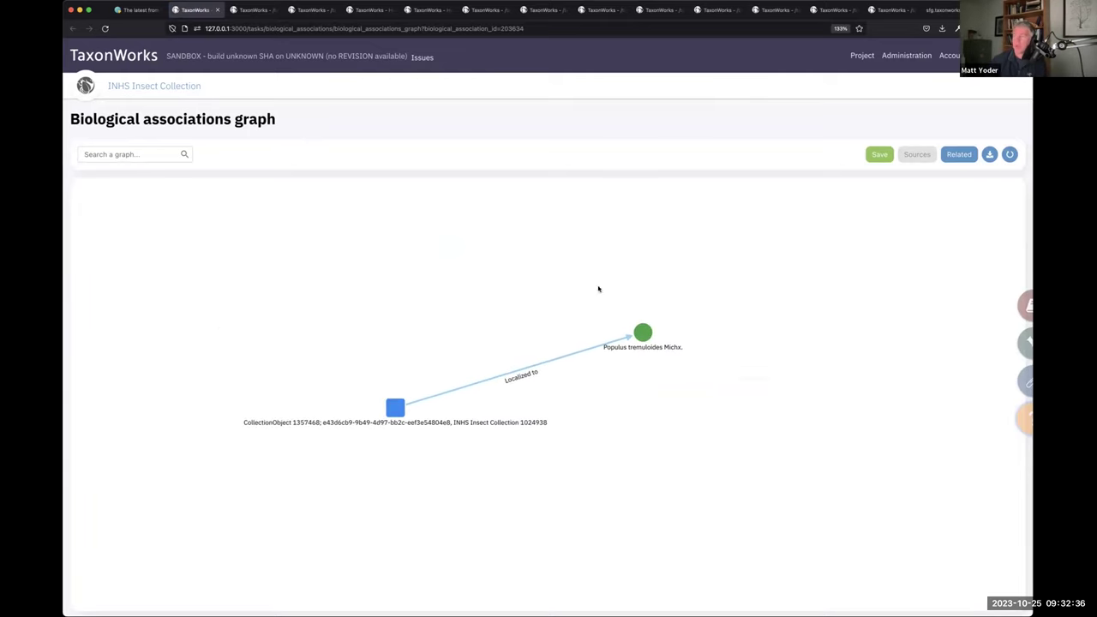
{"action": "left_click_drag", "start_coordinate": [84, 119], "coordinate": [270, 119]}
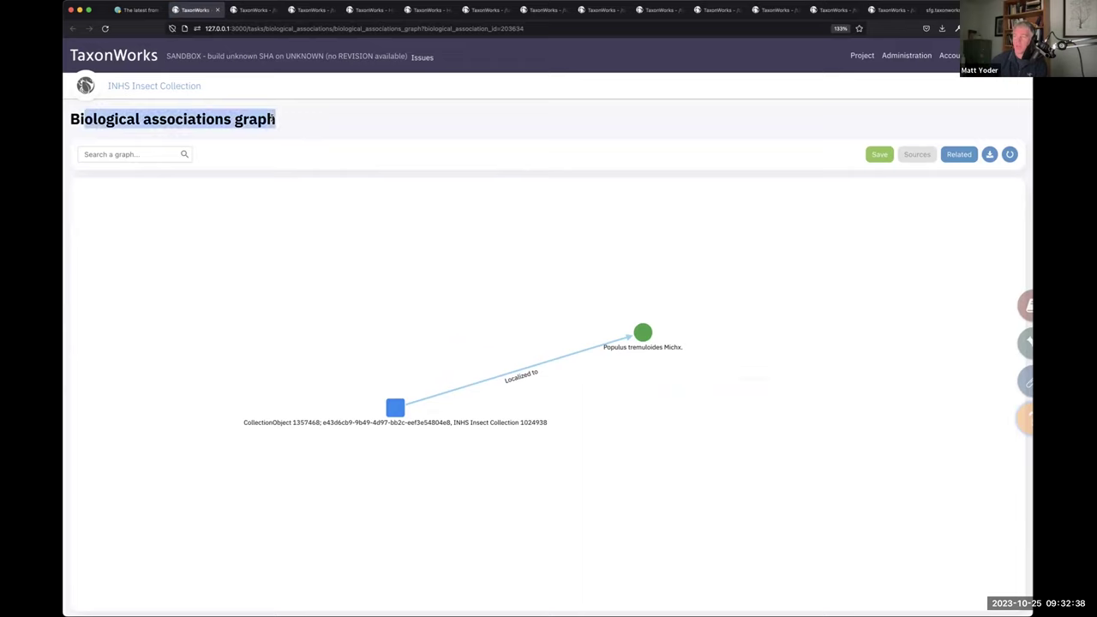
{"action": "left_click_drag", "start_coordinate": [395, 407], "coordinate": [371, 344]}
Add the first four related associations, three Host plant and one Pollination, to the graph and spread the overlapping nodes apart.
{"action": "left_click", "coordinate": [137, 9]}
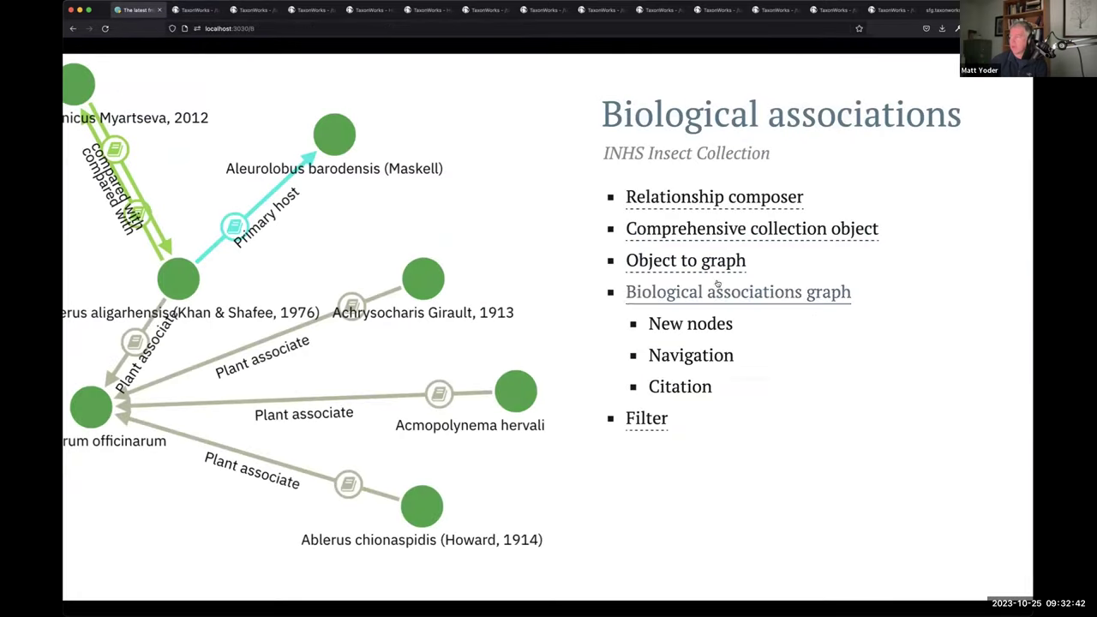
{"action": "left_click", "coordinate": [206, 12]}
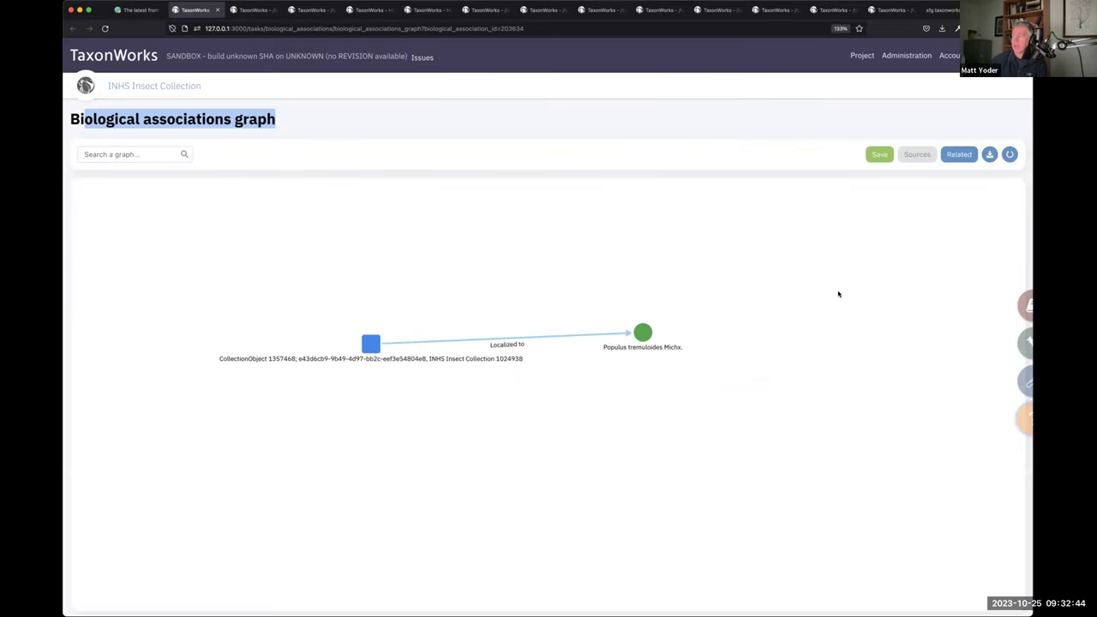
{"action": "left_click", "coordinate": [956, 155]}
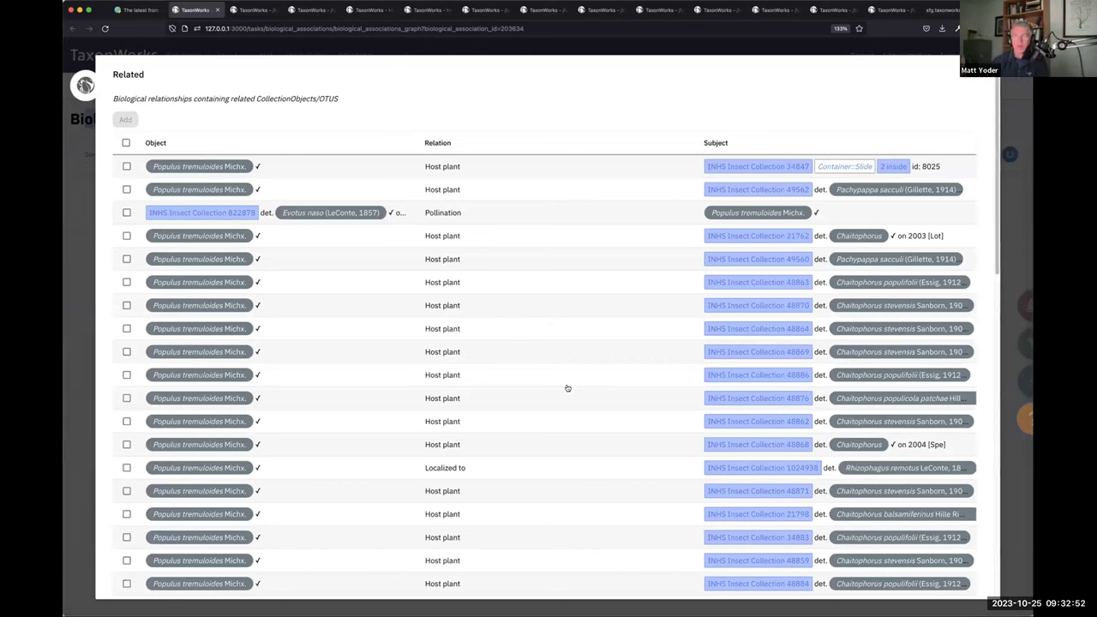
{"action": "left_click", "coordinate": [126, 235]}
{"action": "scroll", "coordinate": [153, 283], "scroll_direction": "down", "scroll_amount": 10}
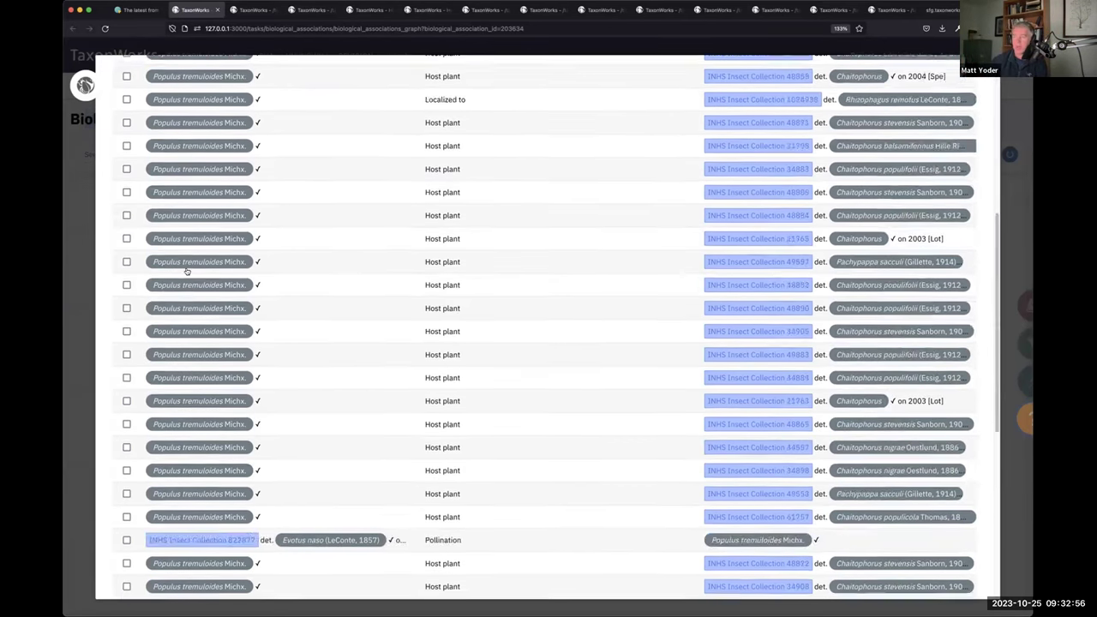
{"action": "scroll", "coordinate": [186, 271], "scroll_direction": "up", "scroll_amount": 5}
{"action": "scroll", "coordinate": [143, 174], "scroll_direction": "up", "scroll_amount": 3}
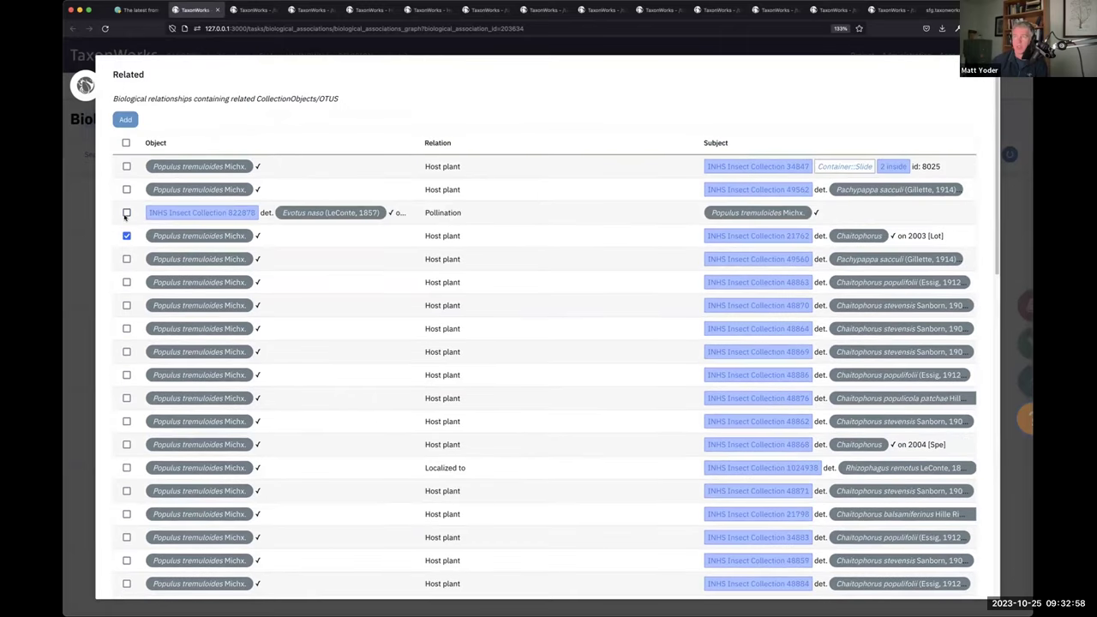
{"action": "left_click", "coordinate": [126, 189]}
{"action": "left_click", "coordinate": [126, 167]}
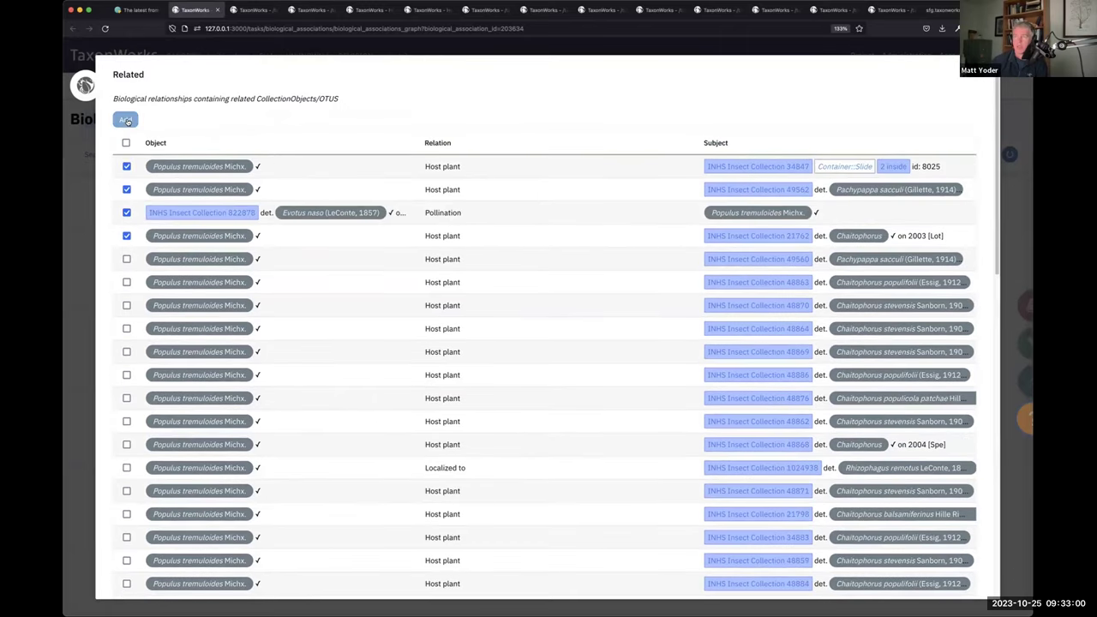
{"action": "left_click", "coordinate": [126, 120]}
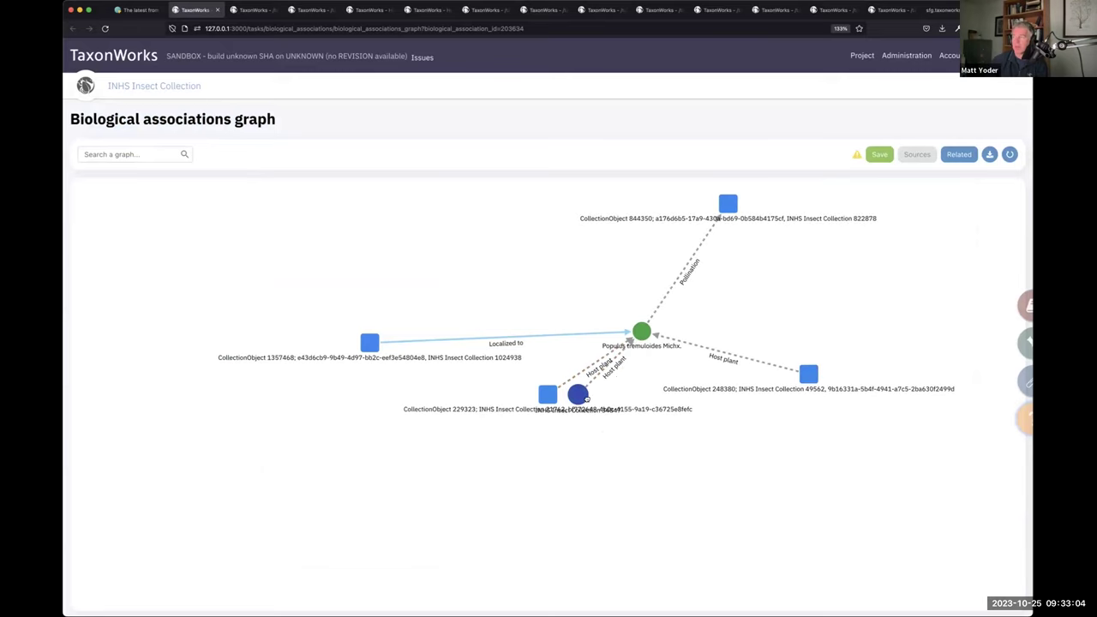
{"action": "left_click_drag", "start_coordinate": [545, 403], "coordinate": [433, 445]}
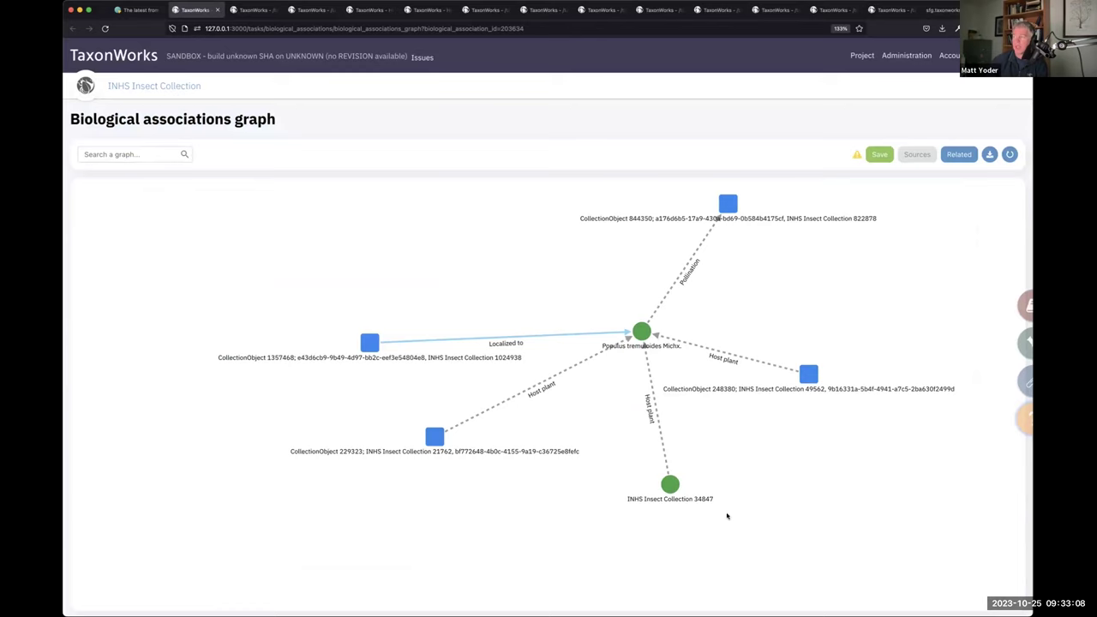
Check the related associations offered for the whole graph and for collection object 1357468.
{"action": "left_click", "coordinate": [938, 159]}
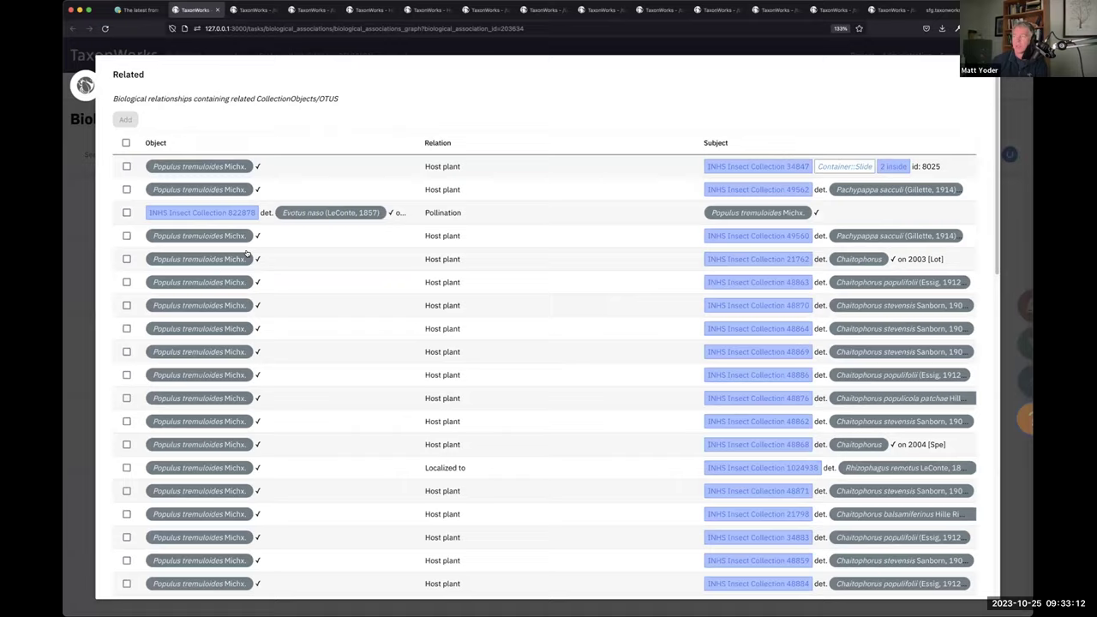
{"action": "key", "text": "Escape"}
{"action": "left_click", "coordinate": [369, 341]}
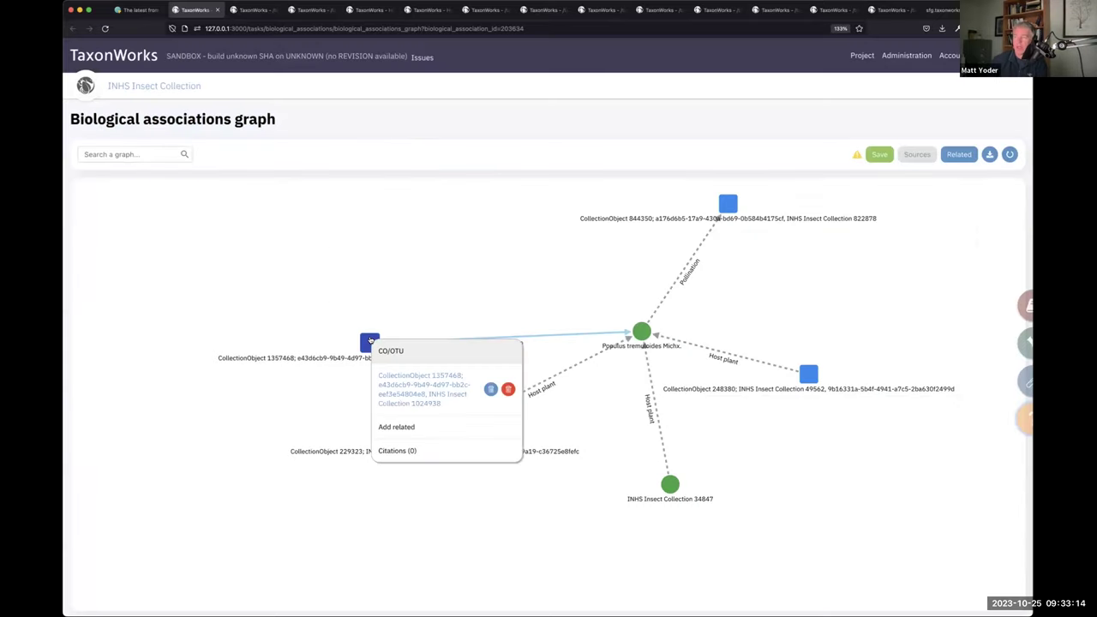
{"action": "left_click", "coordinate": [397, 427]}
Add all related associations of the Populus tremuloides Michx. node to the graph.
{"action": "left_click", "coordinate": [642, 331]}
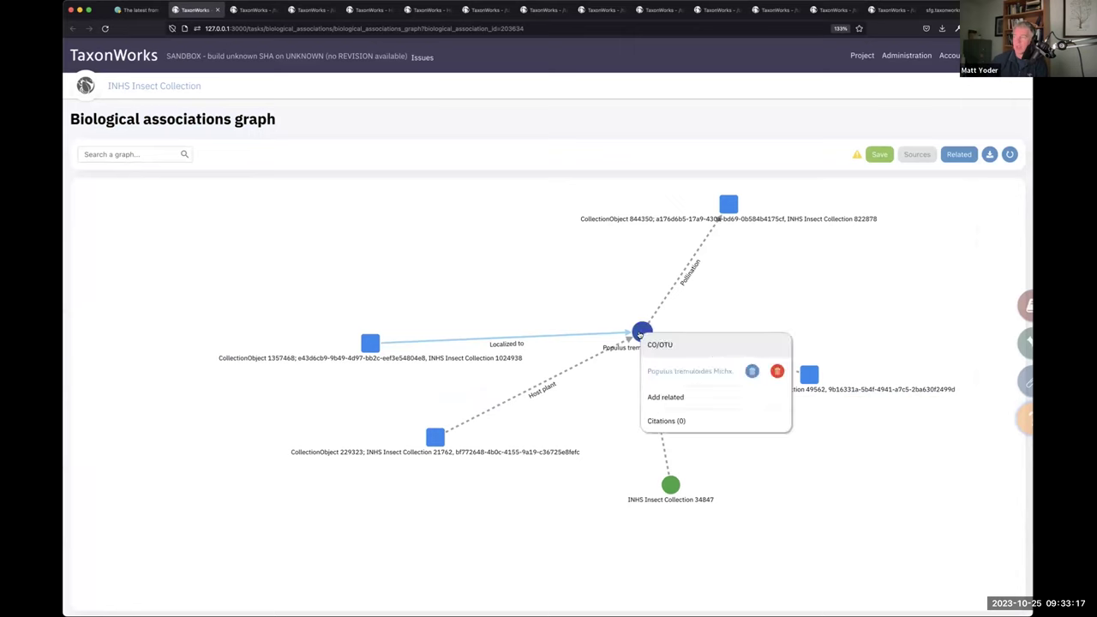
{"action": "left_click", "coordinate": [662, 398]}
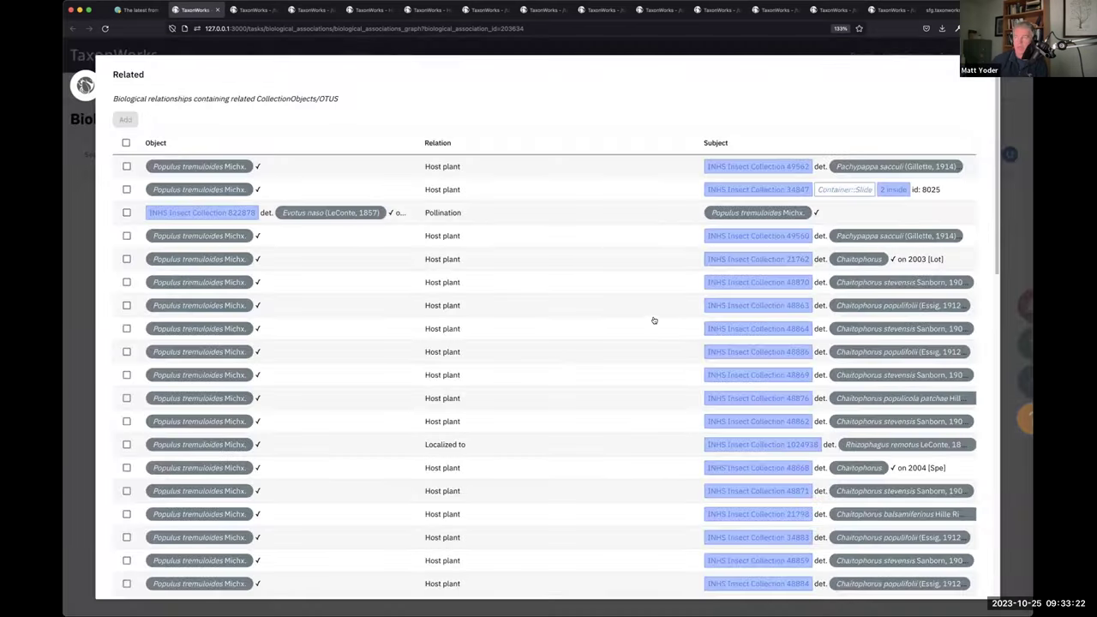
{"action": "left_click", "coordinate": [126, 143]}
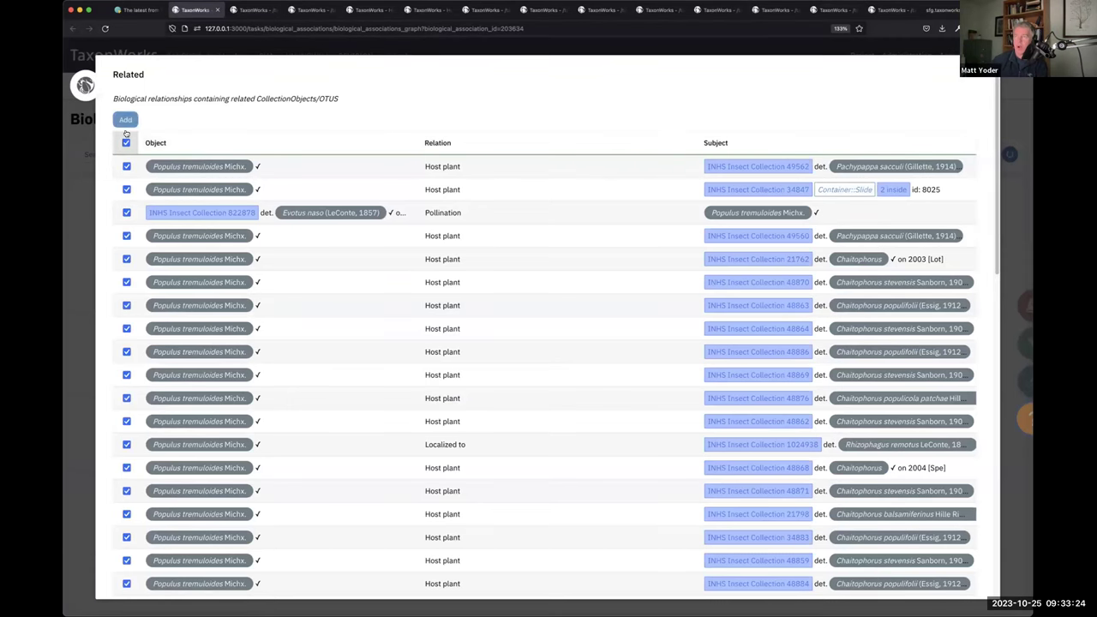
{"action": "left_click", "coordinate": [125, 119]}
Spread several of the crowded collection object nodes and the INHS Insect Collection 34847 node away from the cluster.
{"action": "left_click", "coordinate": [641, 332]}
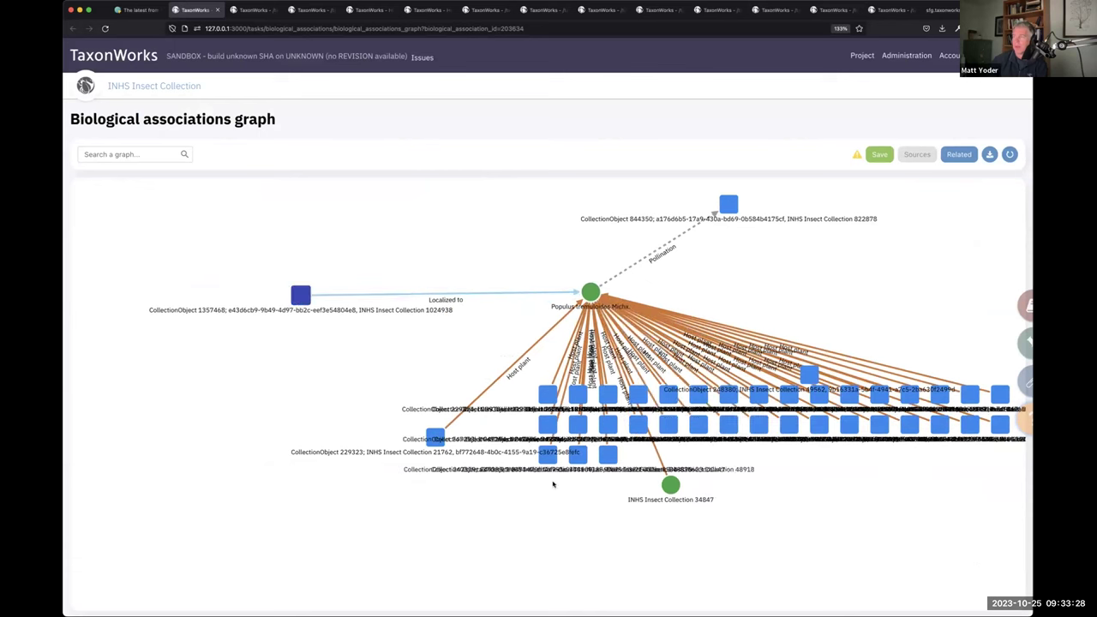
{"action": "left_click_drag", "start_coordinate": [547, 455], "coordinate": [451, 524]}
{"action": "left_click_drag", "start_coordinate": [435, 441], "coordinate": [243, 309]}
{"action": "left_click_drag", "start_coordinate": [539, 394], "coordinate": [610, 495]}
{"action": "left_click_drag", "start_coordinate": [603, 423], "coordinate": [749, 463]}
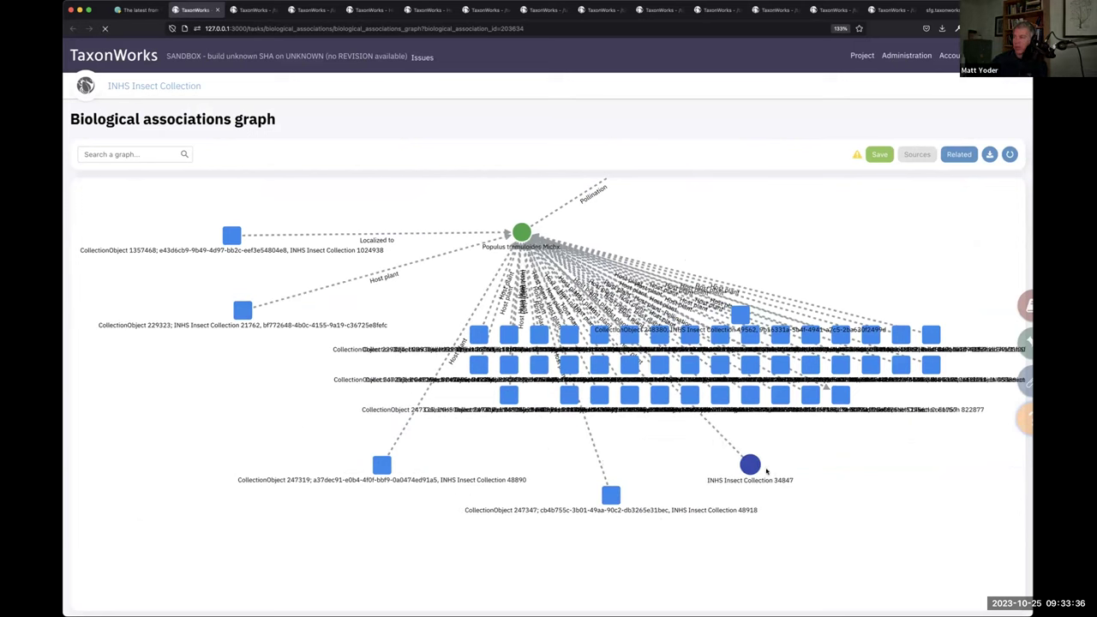
Try to open the options of the INHS Insect Collection 34847 node and save the expanded graph.
{"action": "right_click", "coordinate": [750, 462]}
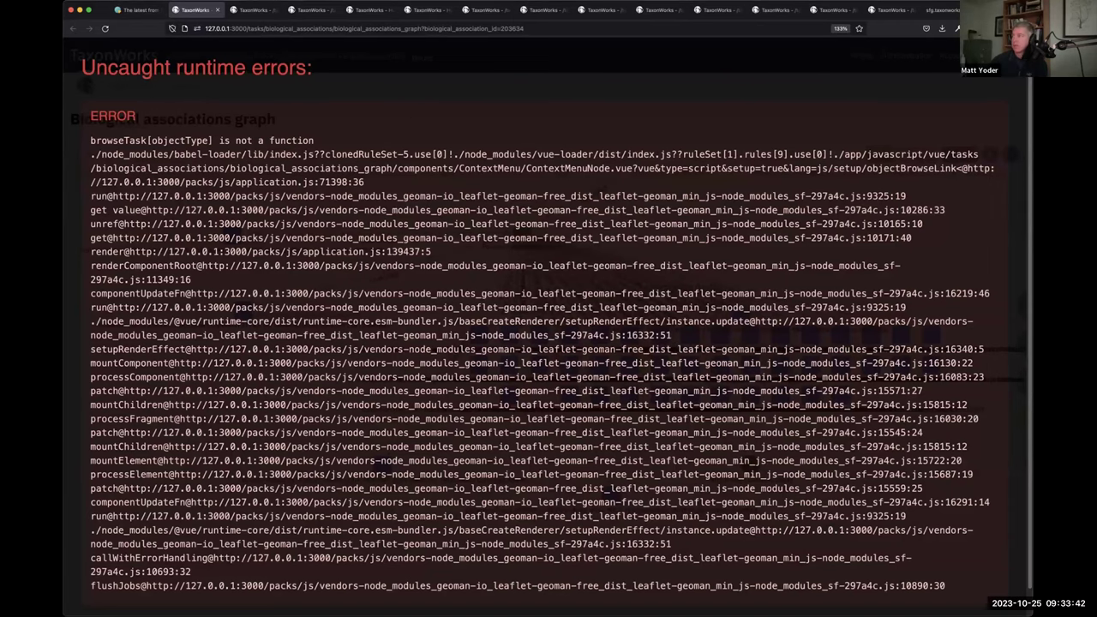
{"action": "key", "text": "Escape"}
{"action": "left_click", "coordinate": [616, 247]}
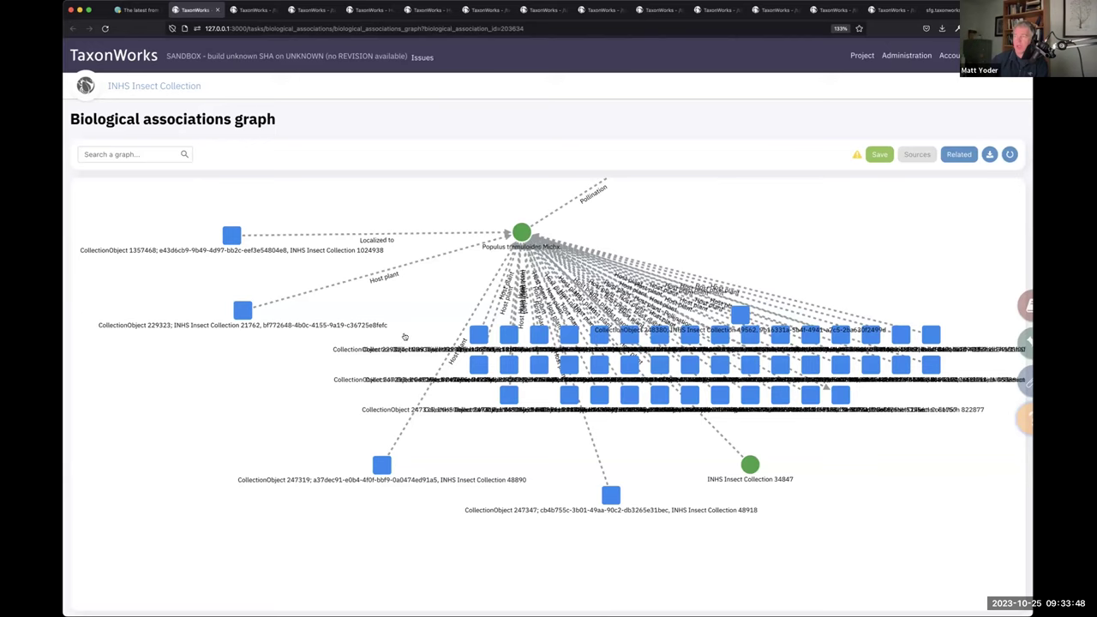
{"action": "left_click", "coordinate": [878, 155]}
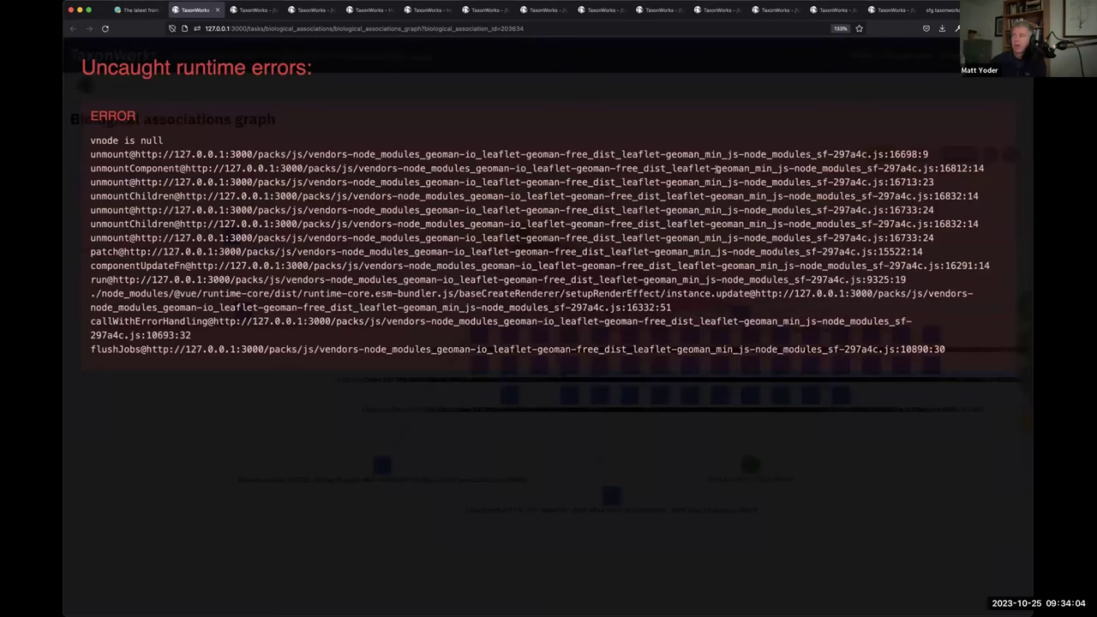
{"action": "key", "text": "Escape"}
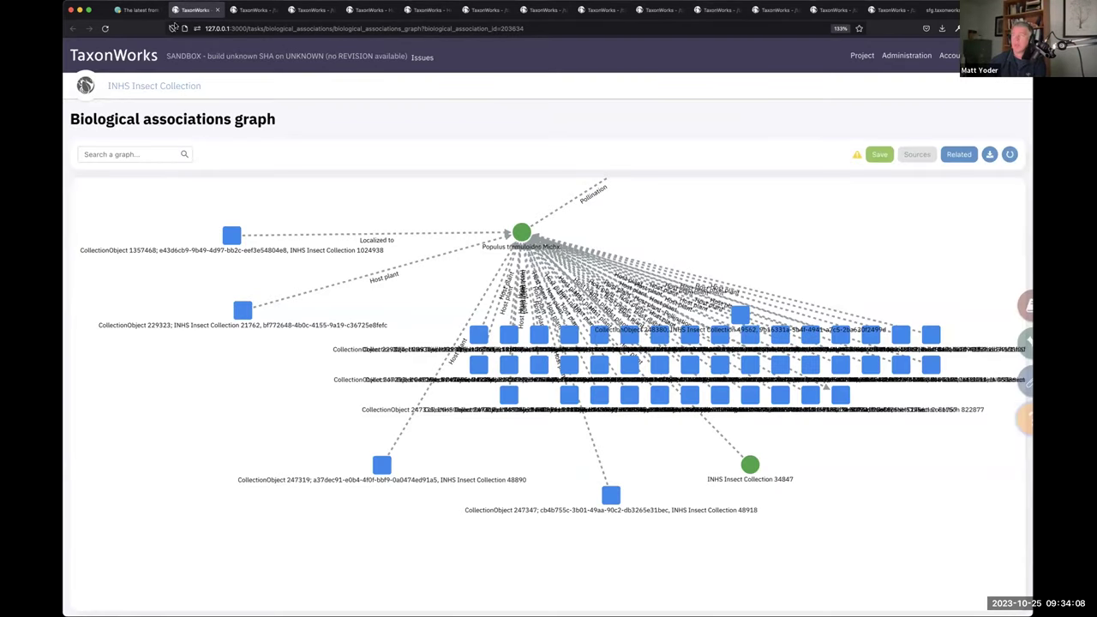
Reset the graph, reopen the specimen's graph through the slides' "Object to graph" link, and move Populus tremuloides Michx. above the specimen.
{"action": "left_click", "coordinate": [1009, 154]}
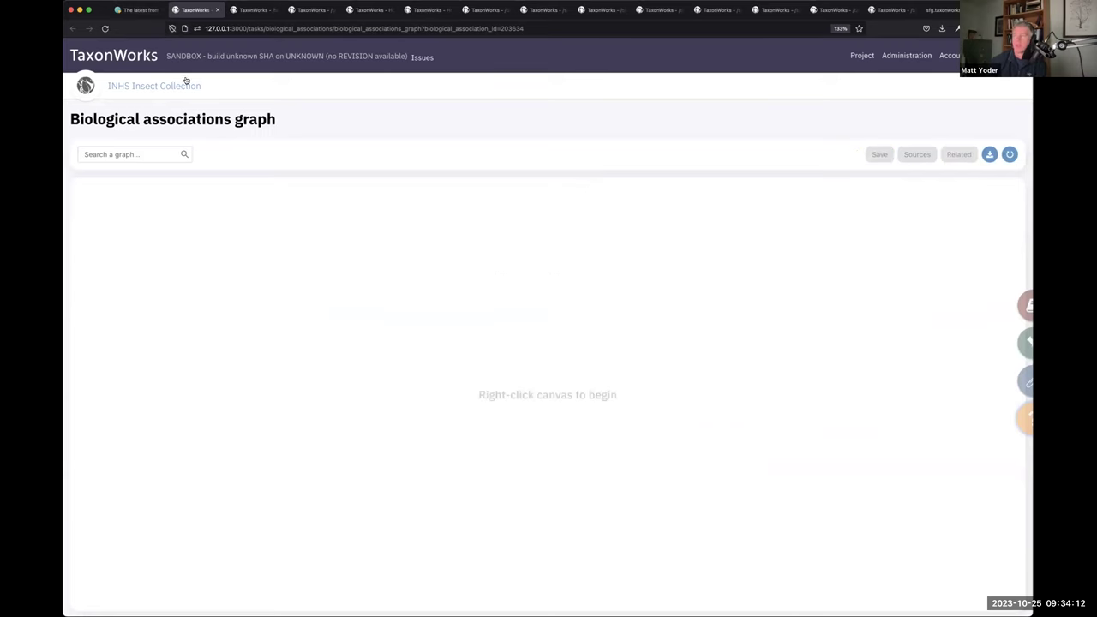
{"action": "left_click", "coordinate": [130, 10]}
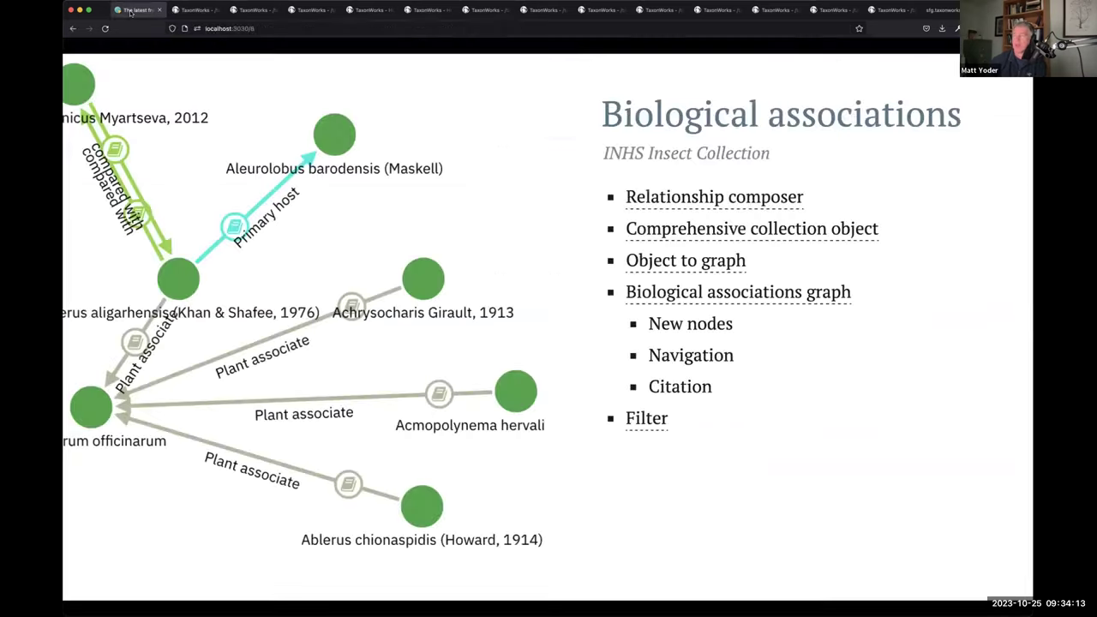
{"action": "left_click", "coordinate": [653, 248]}
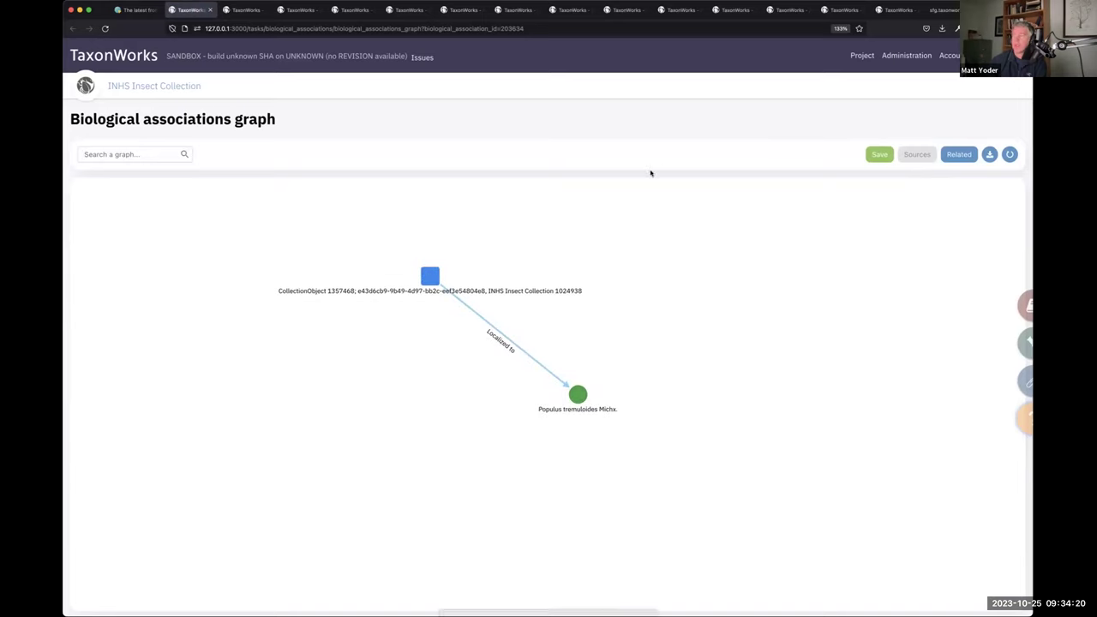
{"action": "left_click_drag", "start_coordinate": [577, 394], "coordinate": [613, 213]}
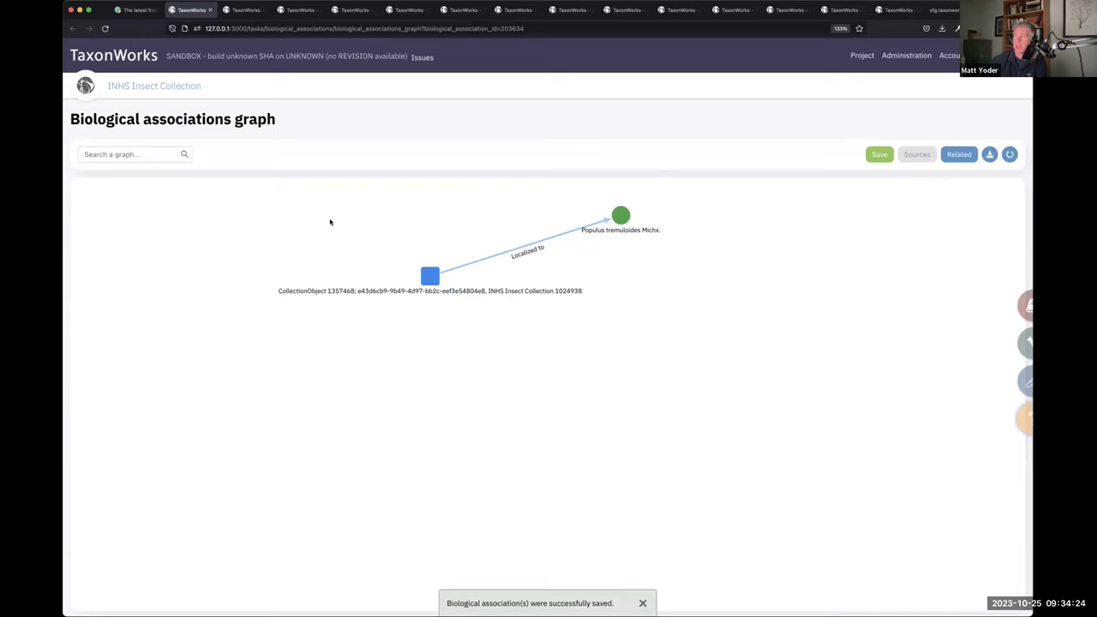
Add the OTU Echinorhynchida as a new node on the graph canvas.
{"action": "right_click", "coordinate": [550, 342]}
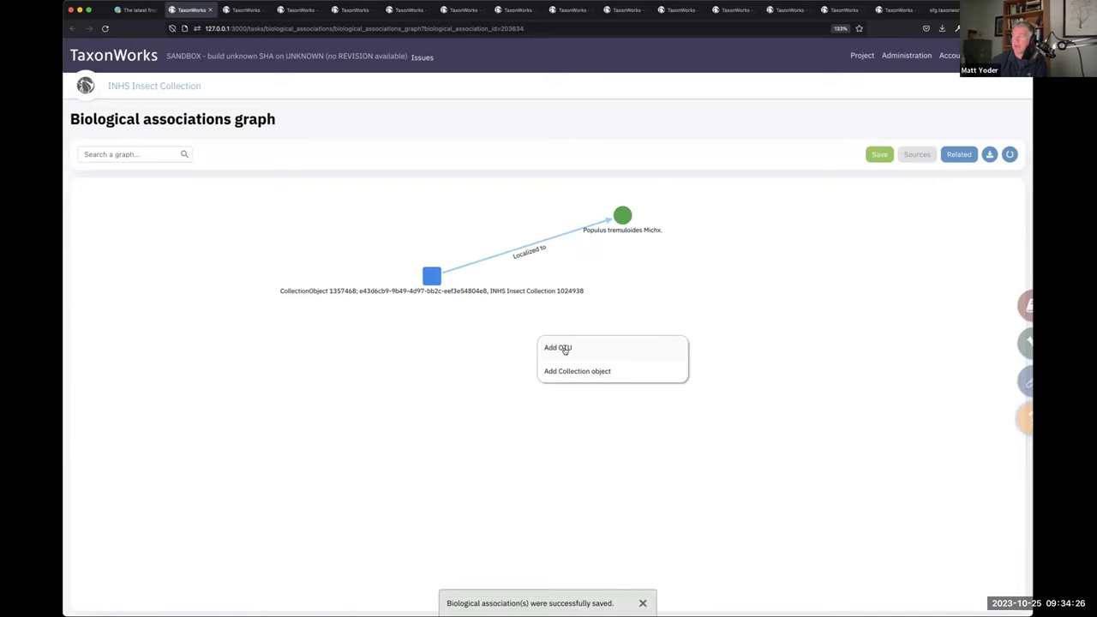
{"action": "left_click", "coordinate": [561, 348]}
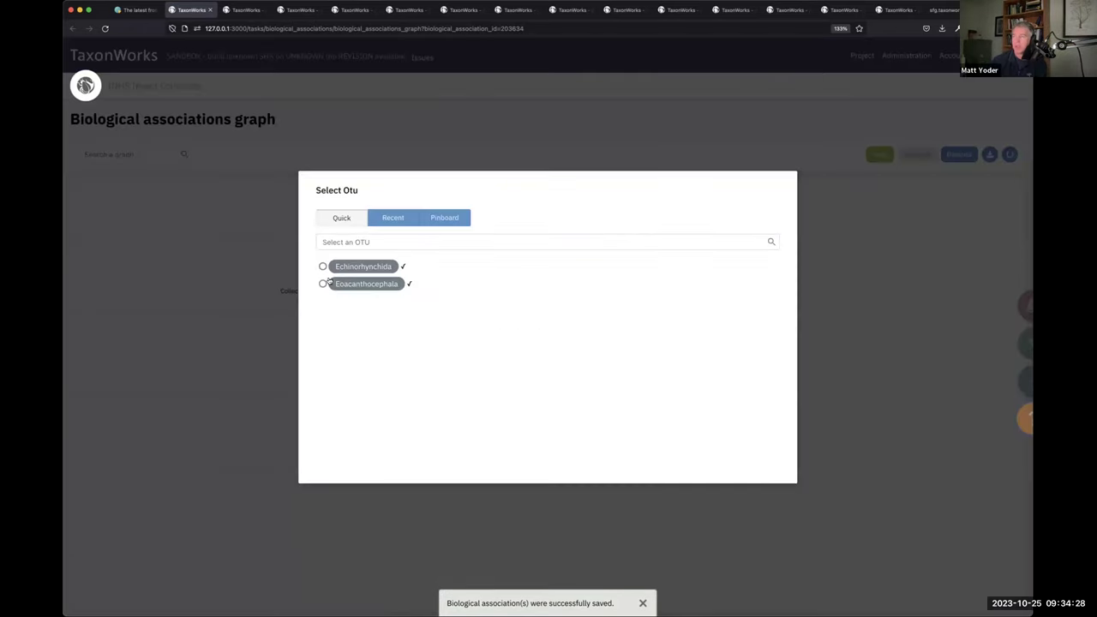
{"action": "left_click", "coordinate": [323, 266]}
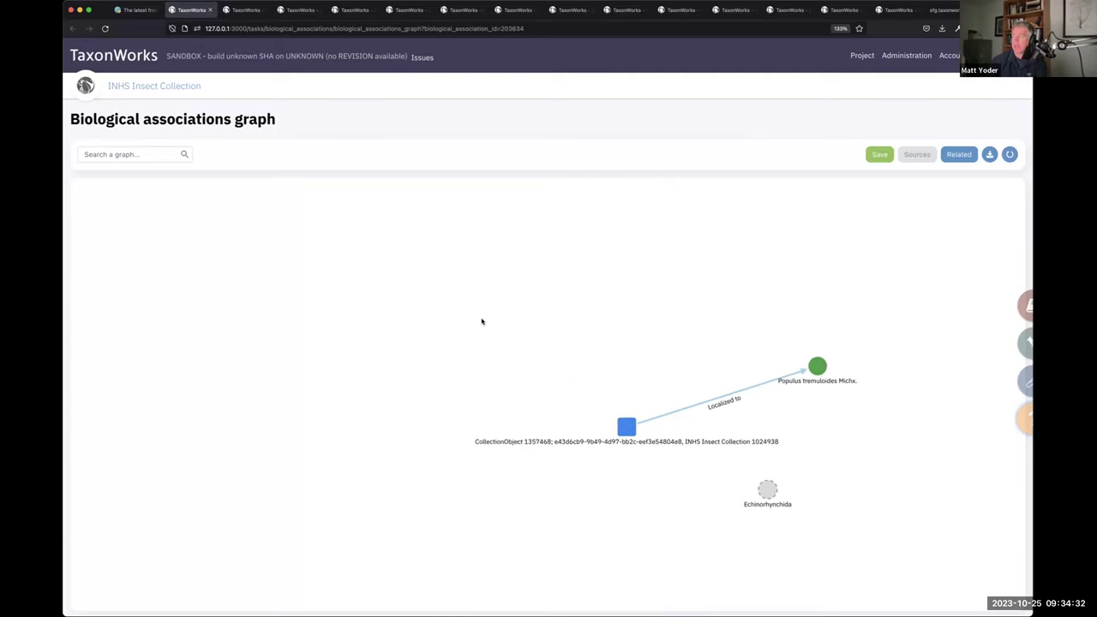
Create a "Localized to" relation from collection object 1357468 to the Echinorhynchida node.
{"action": "left_click_drag", "start_coordinate": [689, 433], "coordinate": [346, 296]}
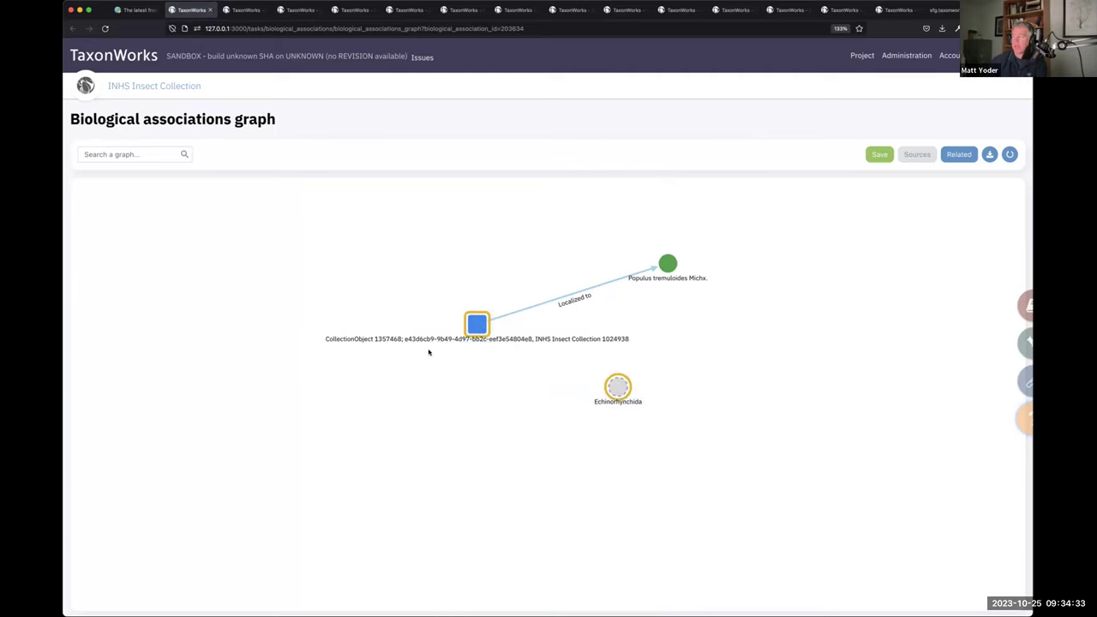
{"action": "left_click", "coordinate": [609, 386]}
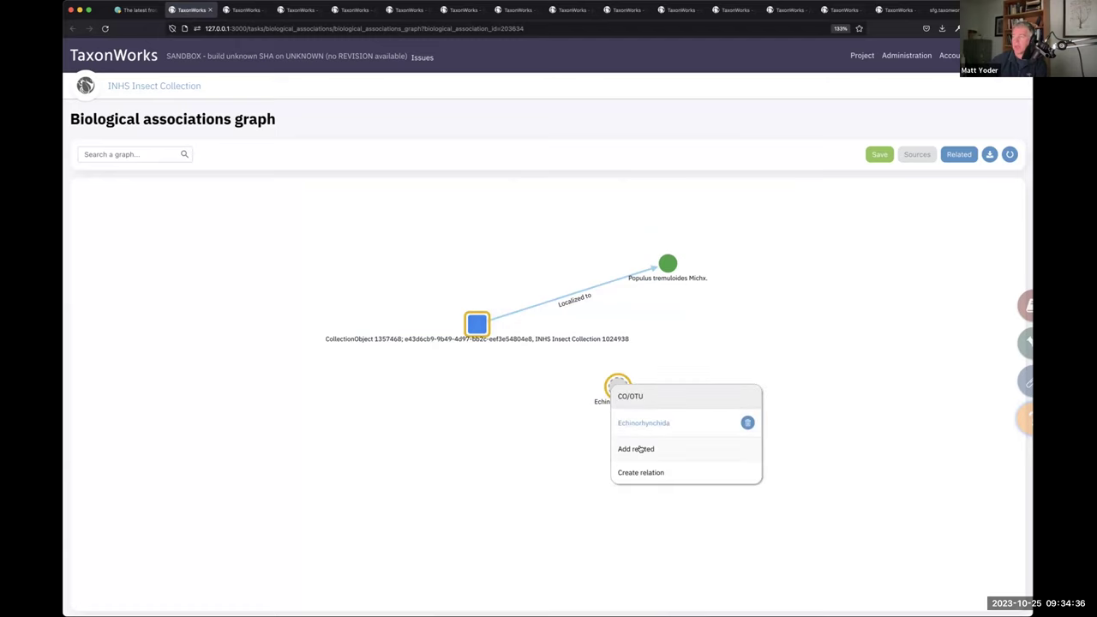
{"action": "left_click", "coordinate": [640, 472]}
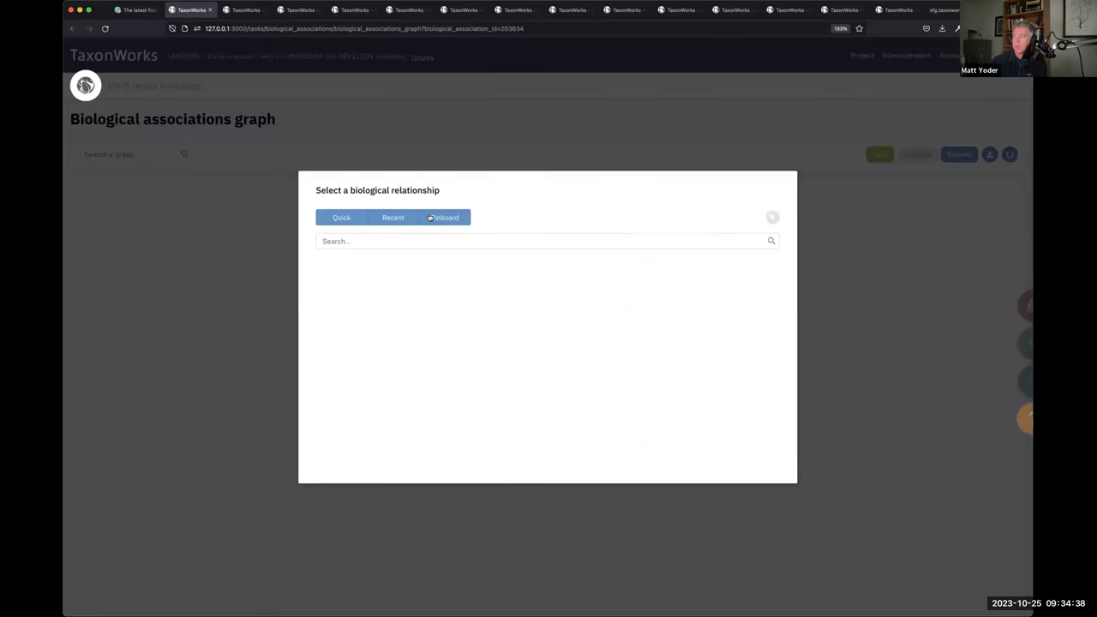
{"action": "type", "text": "local"}
{"action": "left_click", "coordinate": [354, 260]}
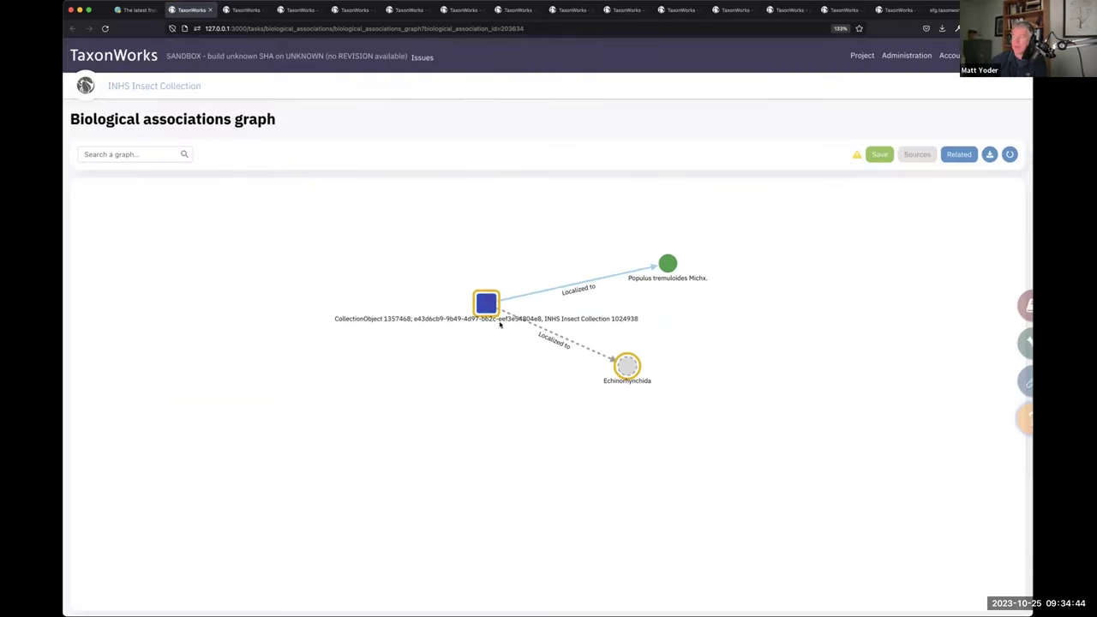
Create an OTU named "This is new" and add it as a node on the graph canvas.
{"action": "right_click", "coordinate": [398, 248]}
{"action": "left_click", "coordinate": [423, 280]}
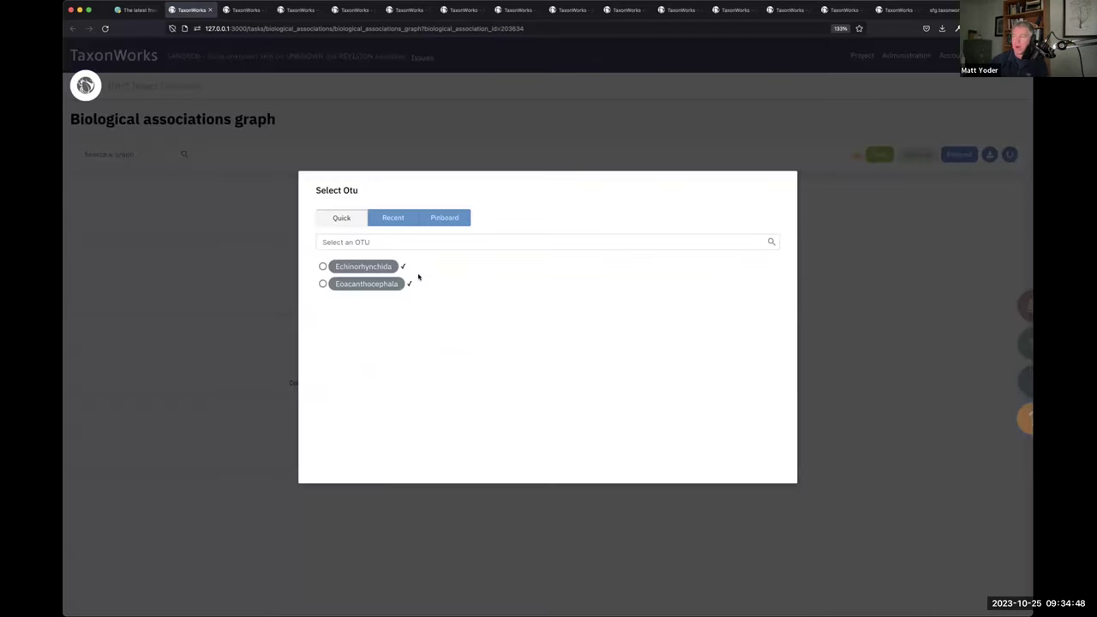
{"action": "type", "text": "This is new"}
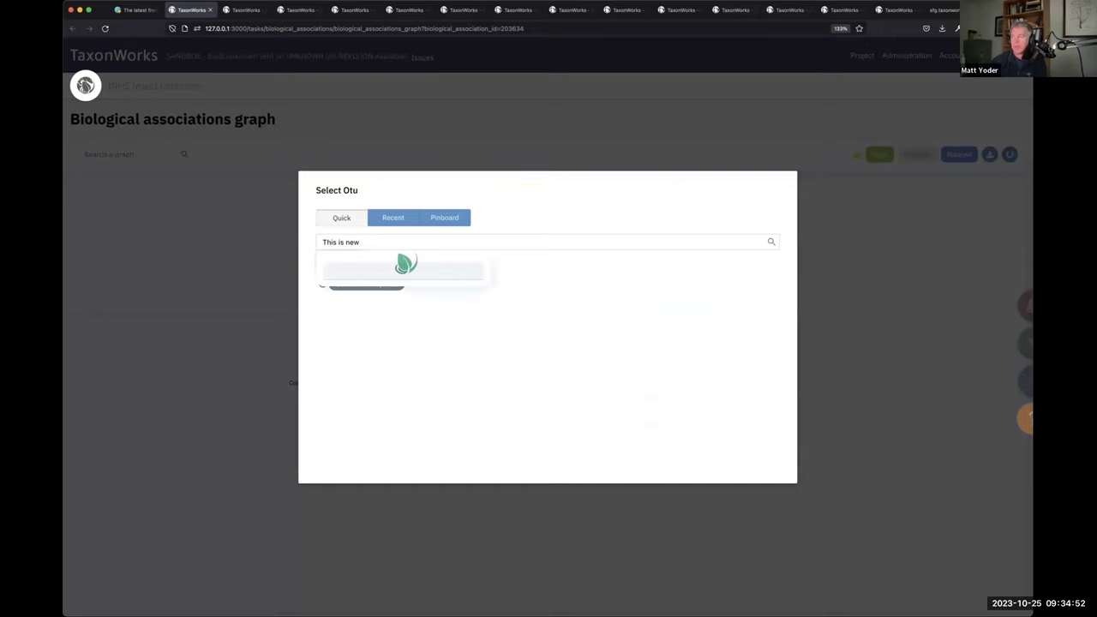
{"action": "left_click", "coordinate": [385, 274]}
{"action": "left_click", "coordinate": [410, 370]}
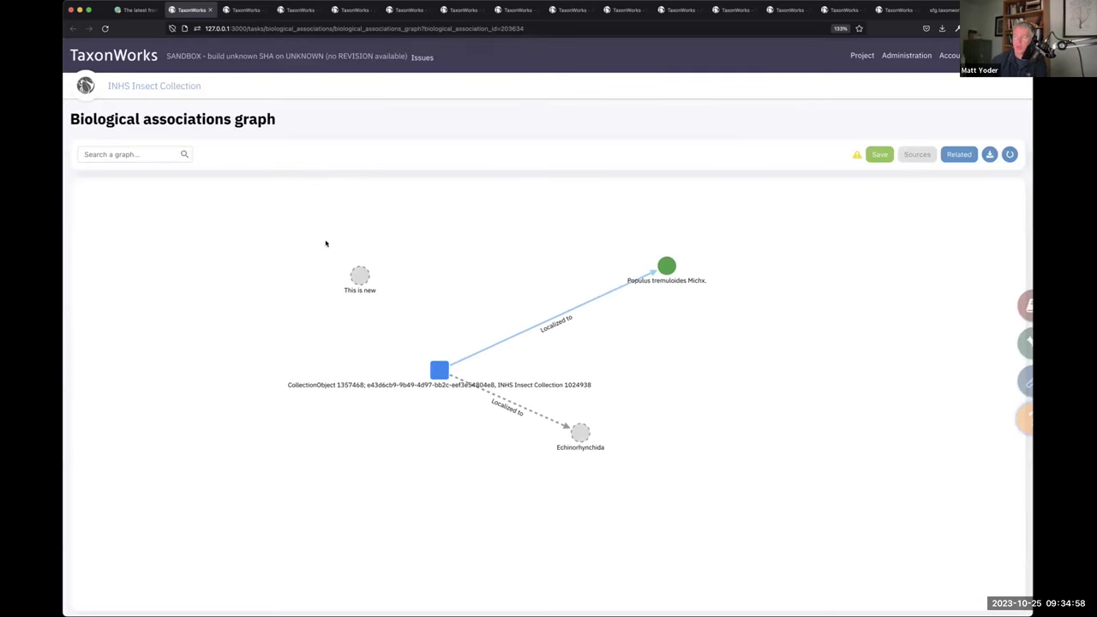
Create a "Has biological relationship with" relation from collection object 1357468 to the "This is new" node and save the graph.
{"action": "left_click_drag", "start_coordinate": [460, 440], "coordinate": [521, 494]}
{"action": "left_click_drag", "start_coordinate": [387, 312], "coordinate": [555, 508]}
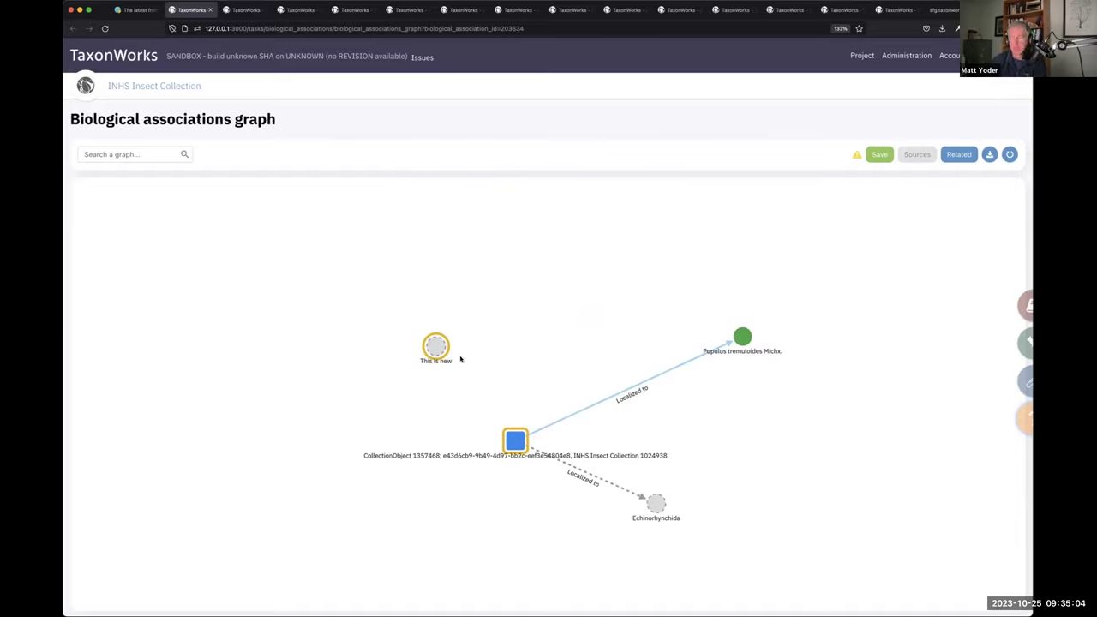
{"action": "right_click", "coordinate": [512, 441]}
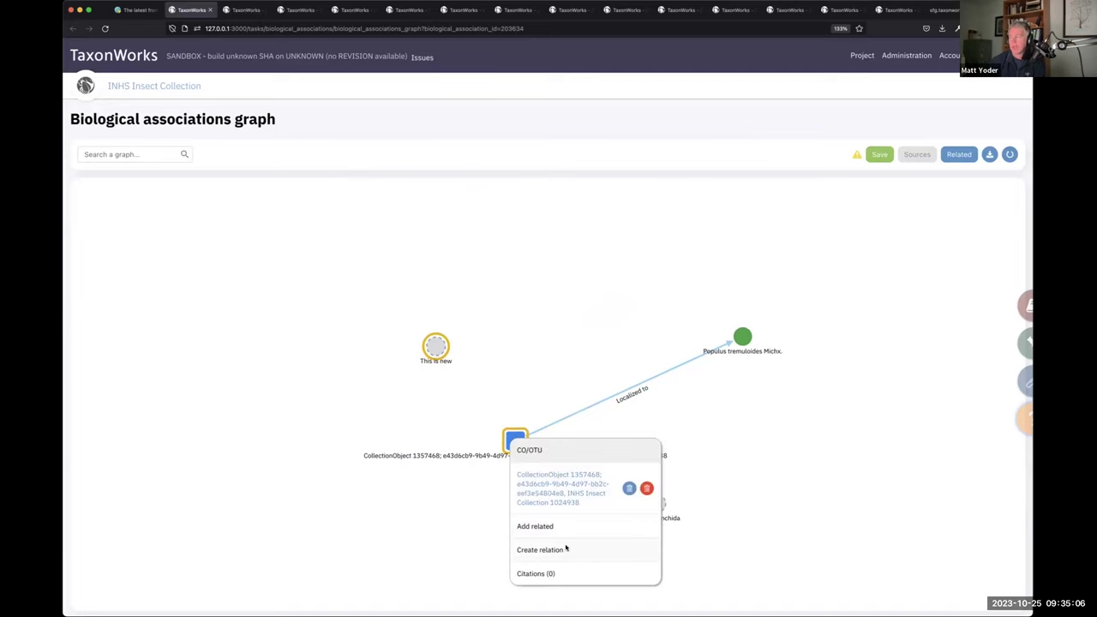
{"action": "left_click", "coordinate": [540, 549]}
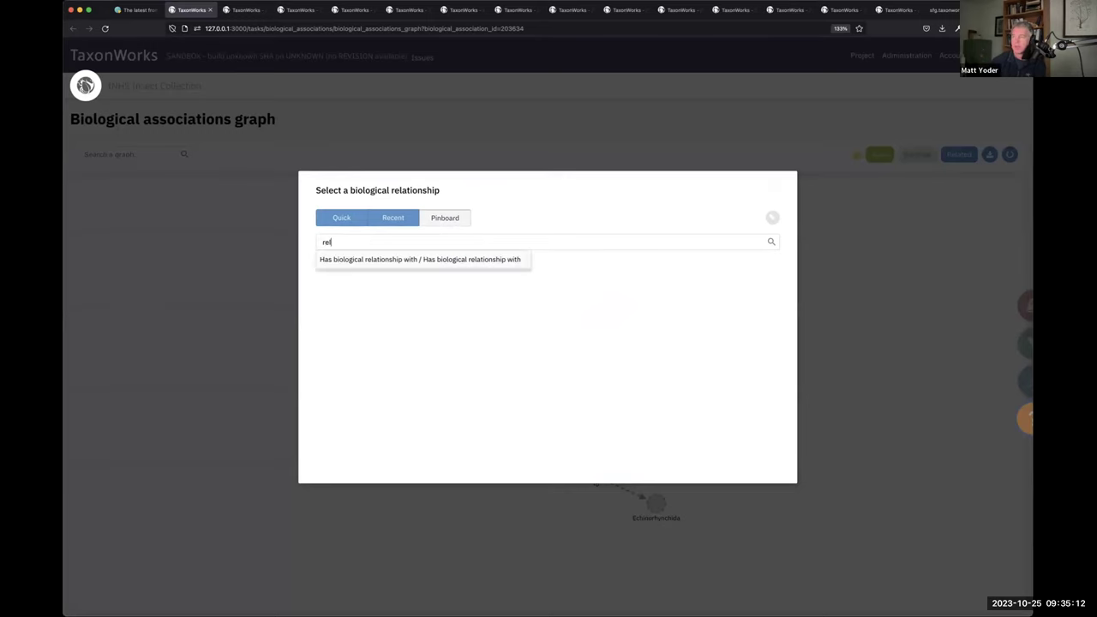
{"action": "left_click", "coordinate": [375, 258]}
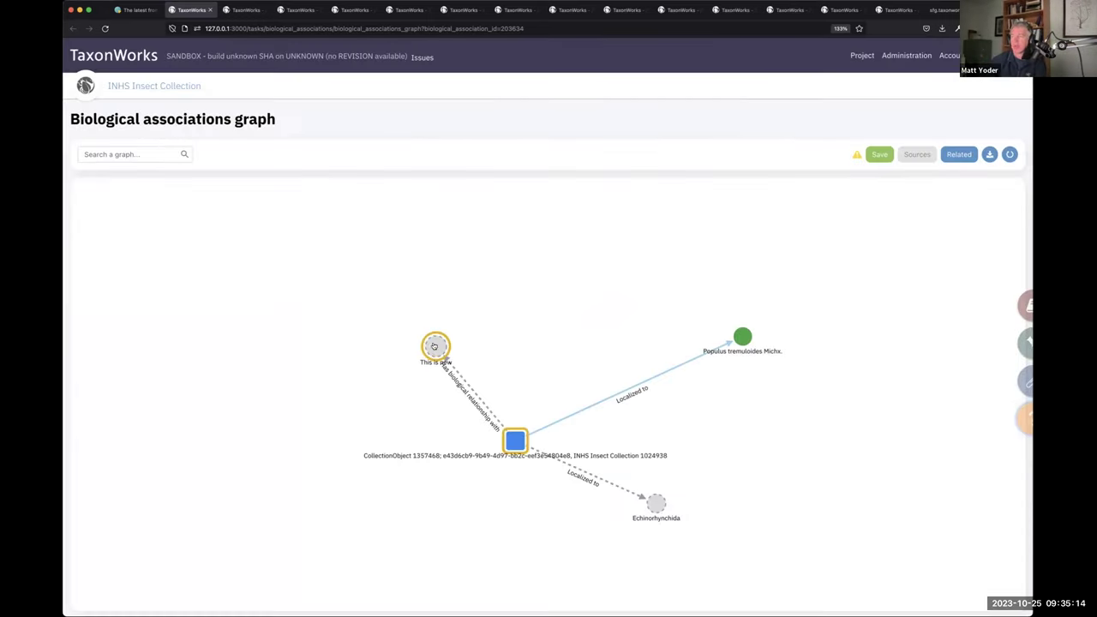
{"action": "left_click", "coordinate": [879, 154]}
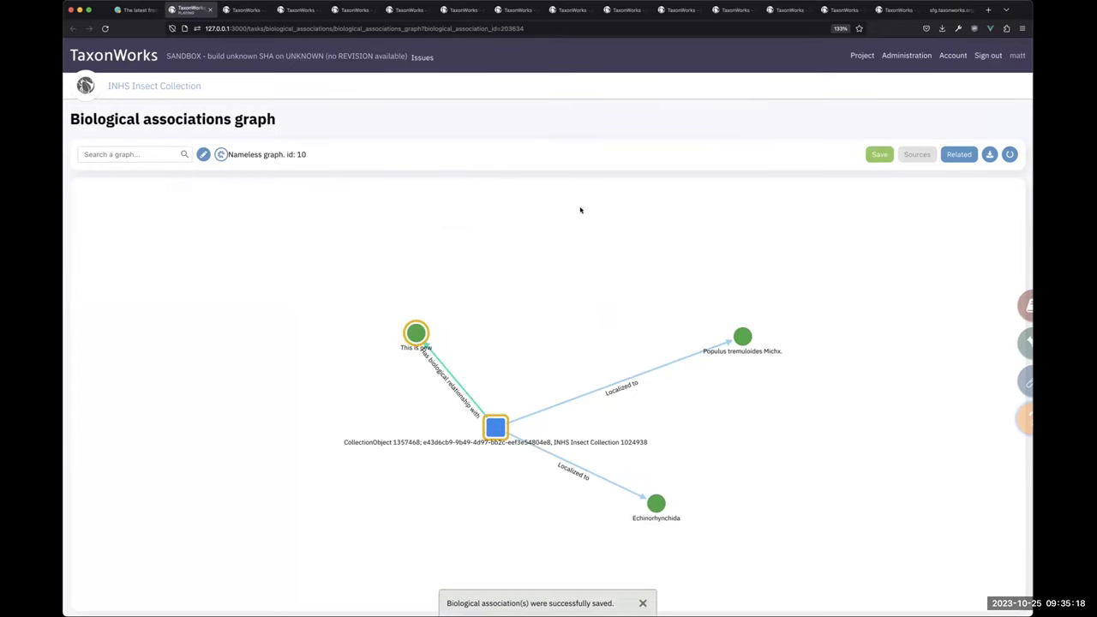
Rearrange the saved graph, spreading Populus tremuloides Michx., Echinorhynchida and "This is new" around the specimen node.
{"action": "left_click_drag", "start_coordinate": [450, 441], "coordinate": [381, 417]}
{"action": "left_click_drag", "start_coordinate": [742, 336], "coordinate": [632, 251]}
{"action": "left_click_drag", "start_coordinate": [655, 503], "coordinate": [668, 402]}
{"action": "left_click_drag", "start_coordinate": [334, 304], "coordinate": [322, 298]}
{"action": "left_click_drag", "start_coordinate": [410, 394], "coordinate": [417, 419]}
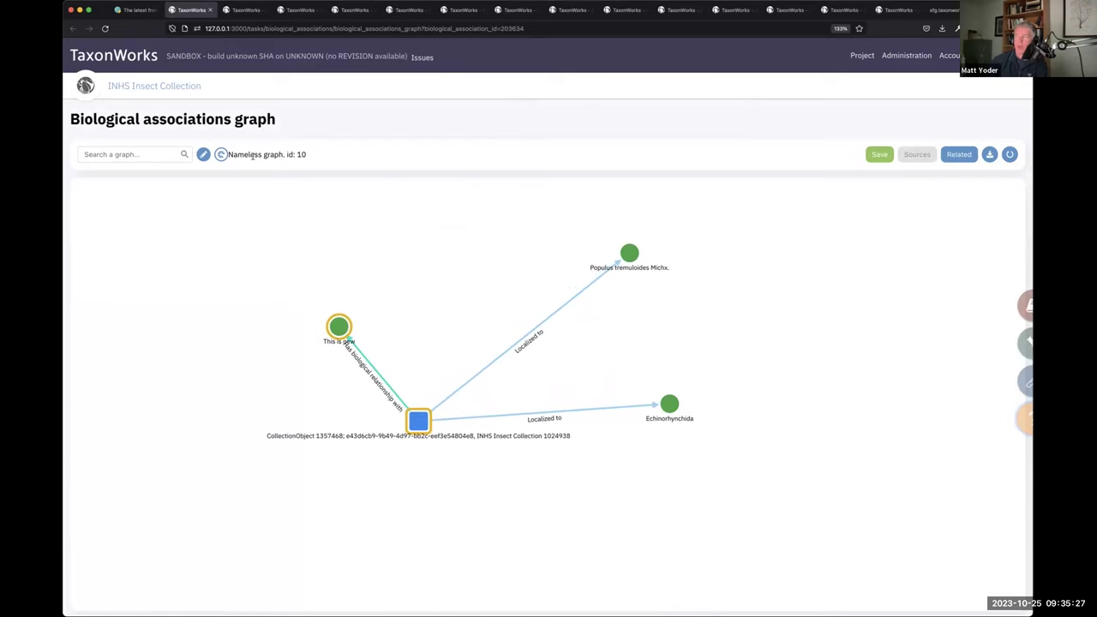
Open the graph's name setting and close it without naming the graph.
{"action": "left_click", "coordinate": [203, 154]}
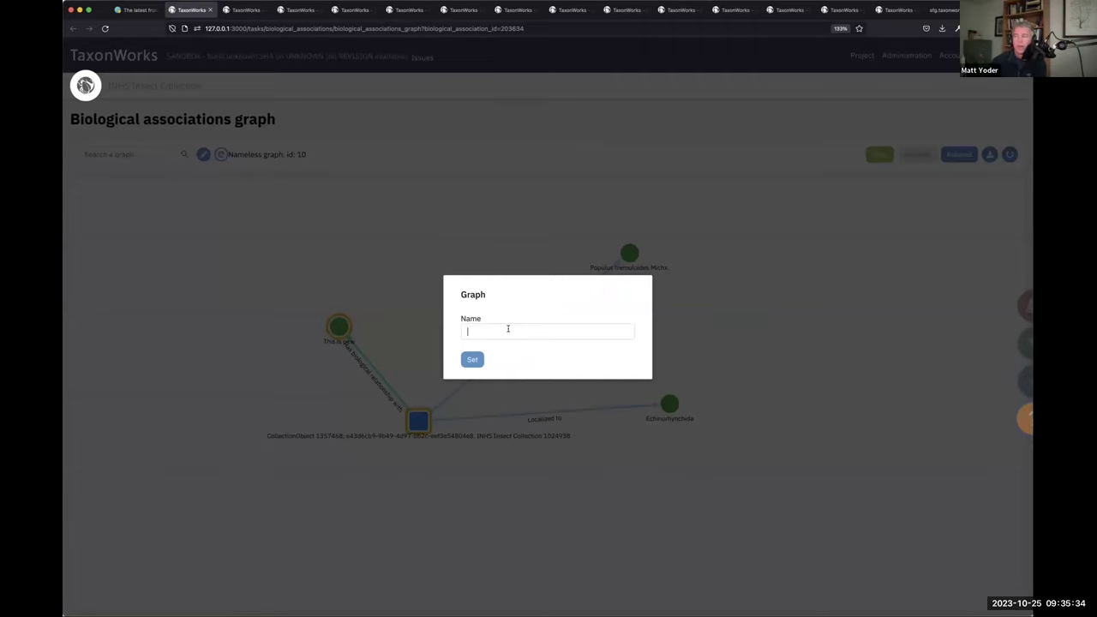
{"action": "left_click", "coordinate": [464, 266]}
Move Populus tremuloides Michx. closer to the specimen and open the citations of the "Localized to" relation between them.
{"action": "left_click_drag", "start_coordinate": [636, 255], "coordinate": [583, 250]}
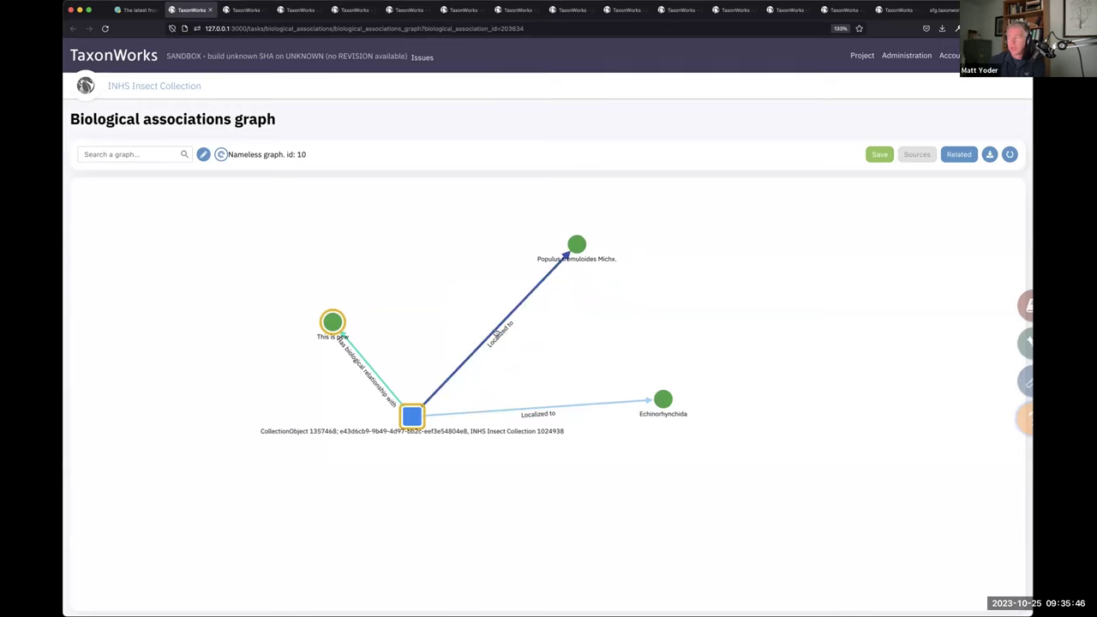
{"action": "left_click", "coordinate": [496, 333]}
{"action": "left_click", "coordinate": [528, 395]}
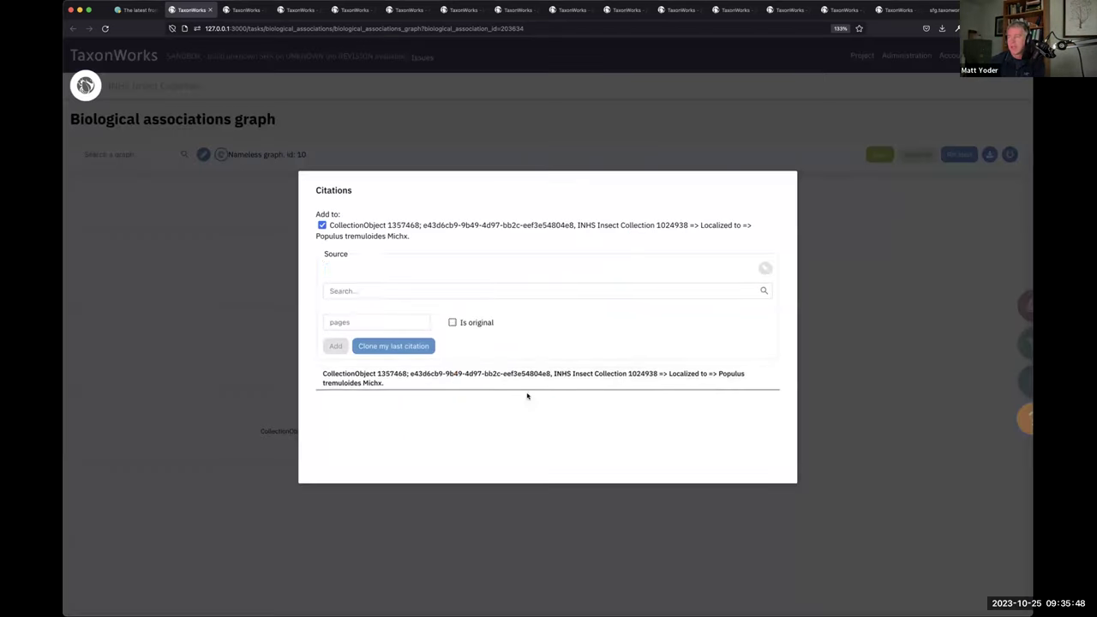